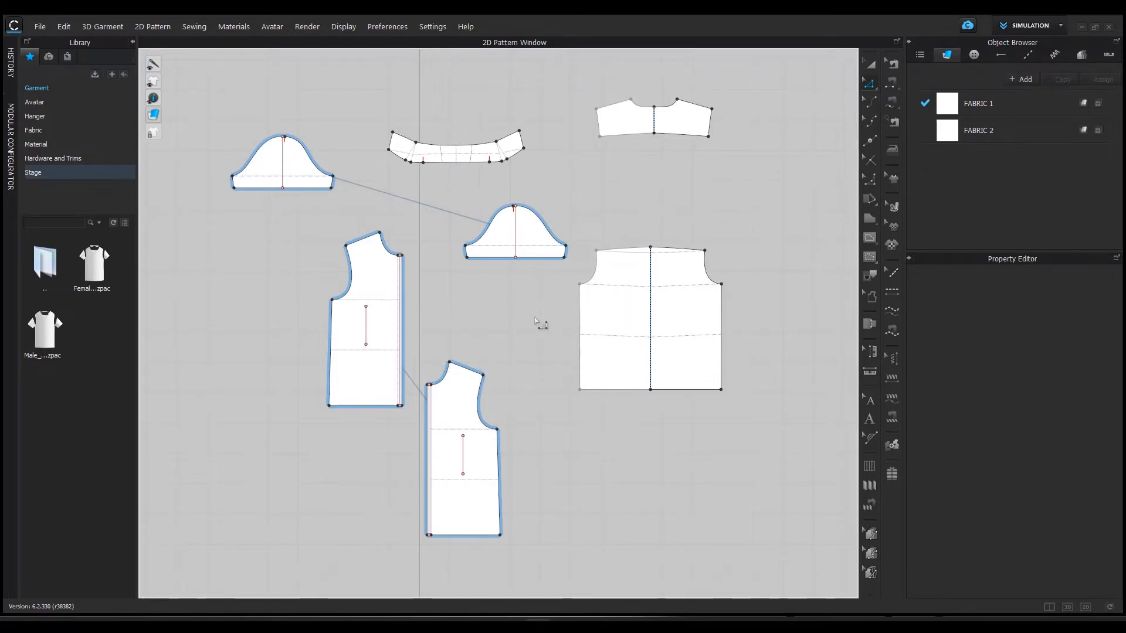
# - Move the higher shirt front piece down beside the other front piece so their hems are roughly level
pyautogui.click(465, 405)
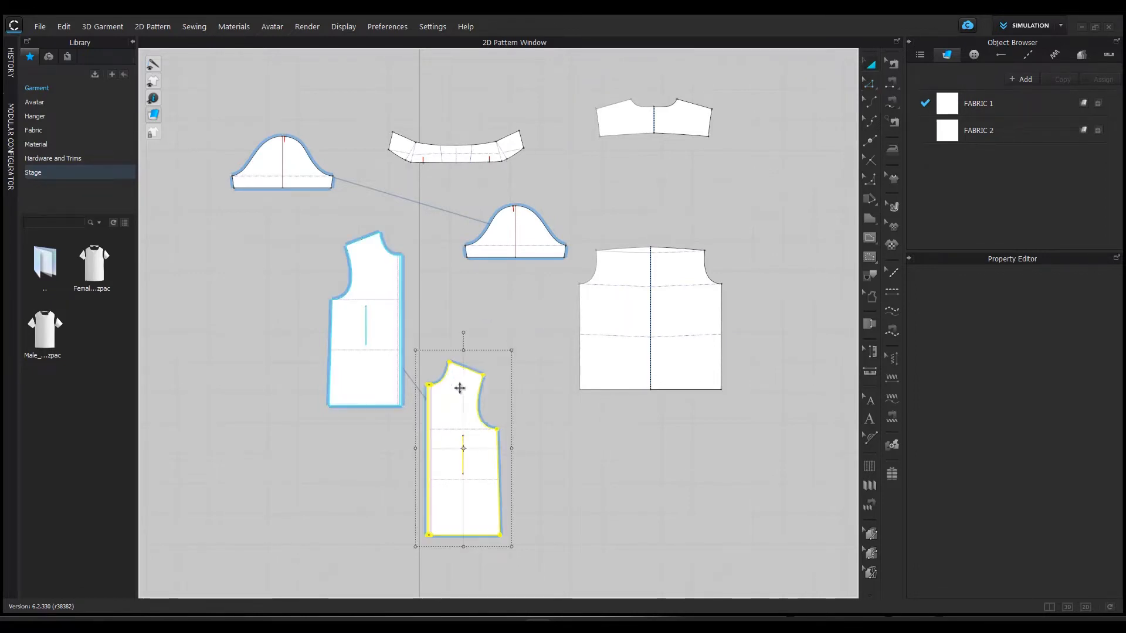
pyautogui.moveTo(485, 319); pyautogui.dragTo(523, 313, button='middle')
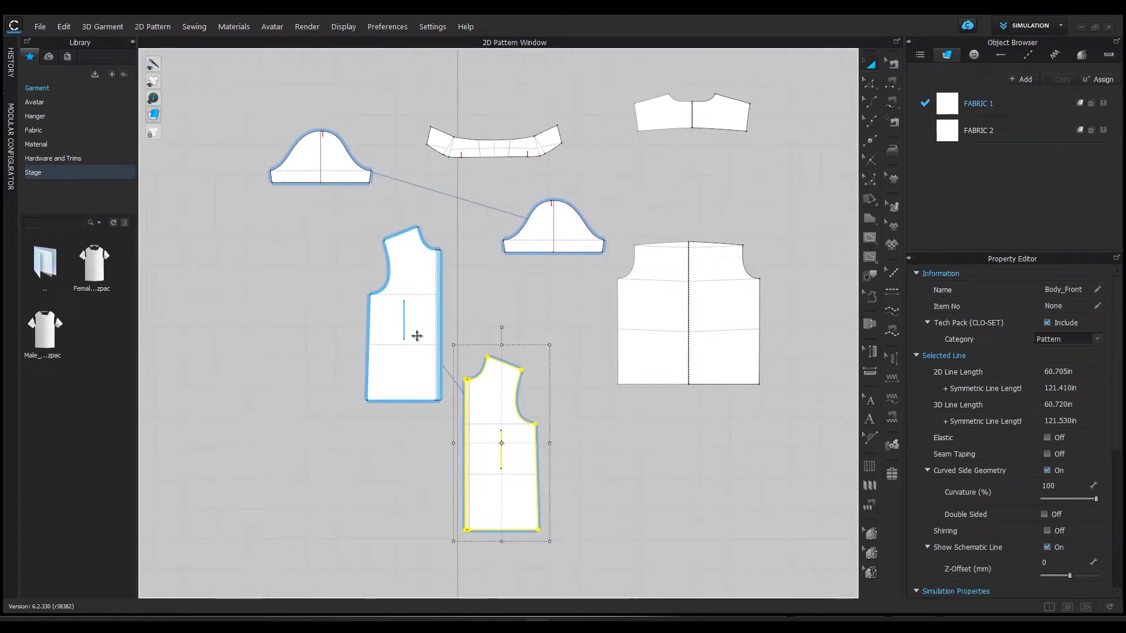
pyautogui.click(418, 371)
pyautogui.moveTo(412, 377); pyautogui.dragTo(405, 505)
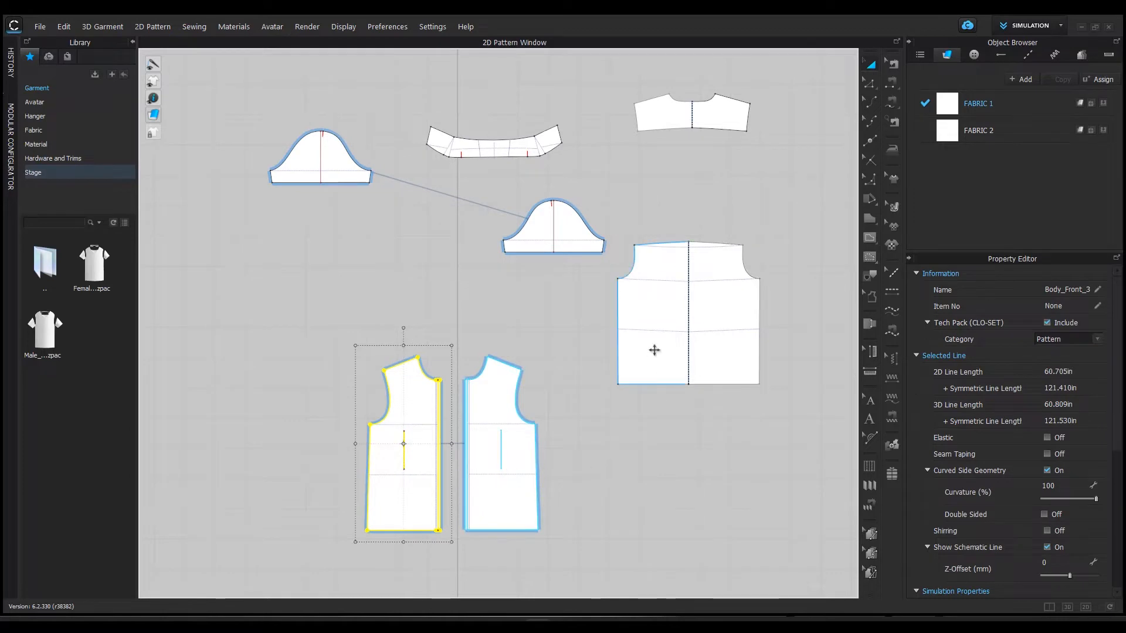
# - Place the back body piece beside the front pieces and the back yoke directly above it
pyautogui.moveTo(654, 350); pyautogui.dragTo(636, 495)
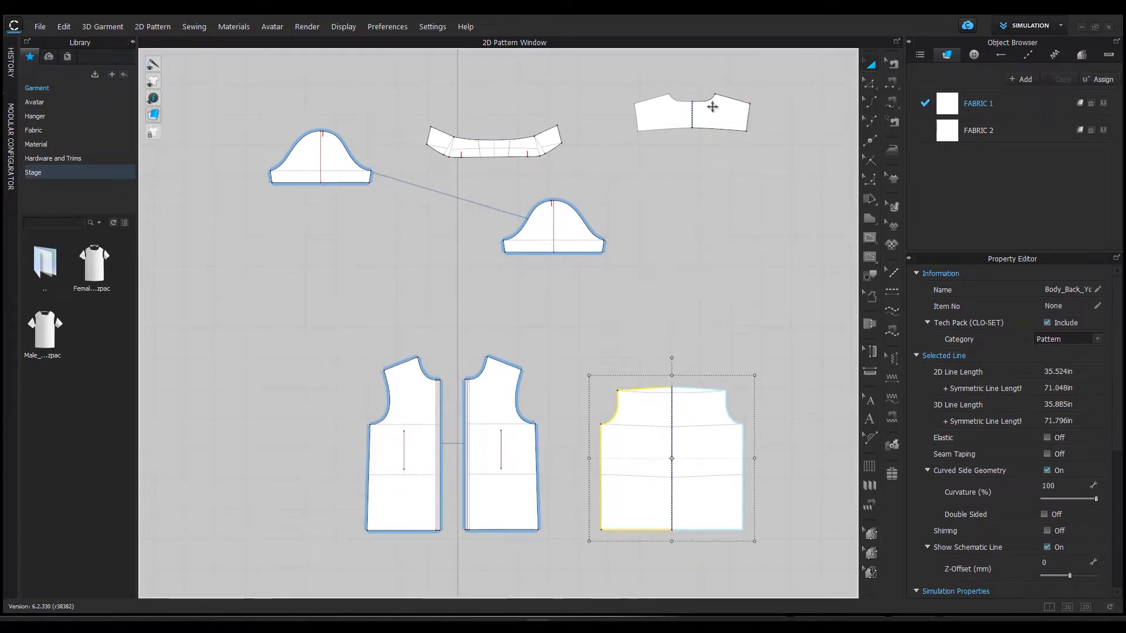
pyautogui.moveTo(721, 101); pyautogui.dragTo(701, 346)
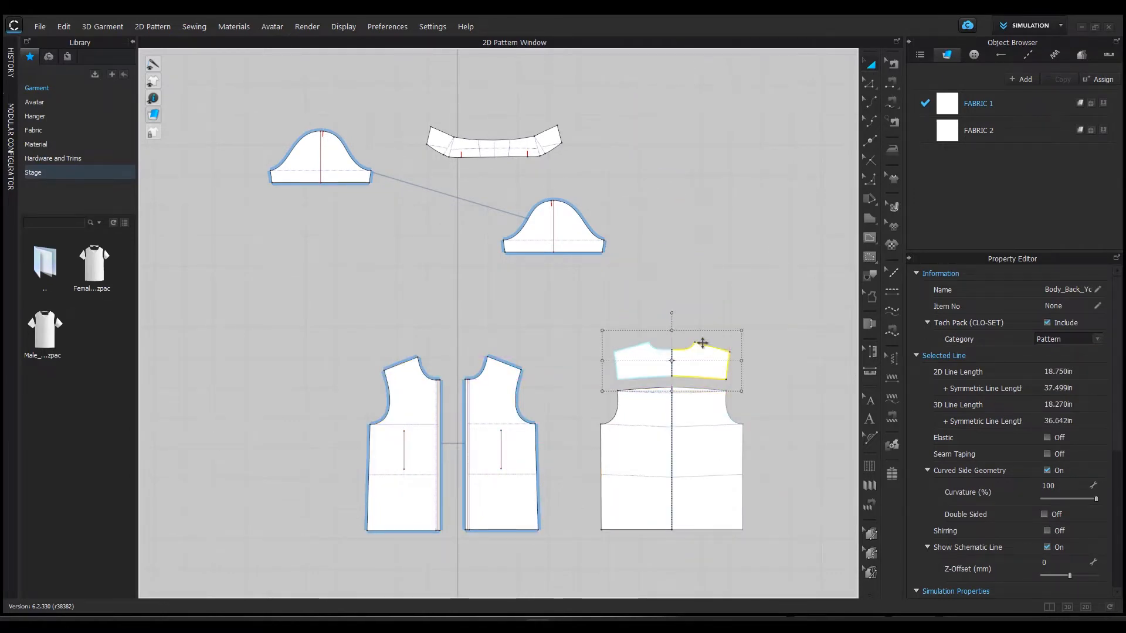
pyautogui.moveTo(694, 273); pyautogui.dragTo(698, 181, button='middle')
pyautogui.click(626, 222)
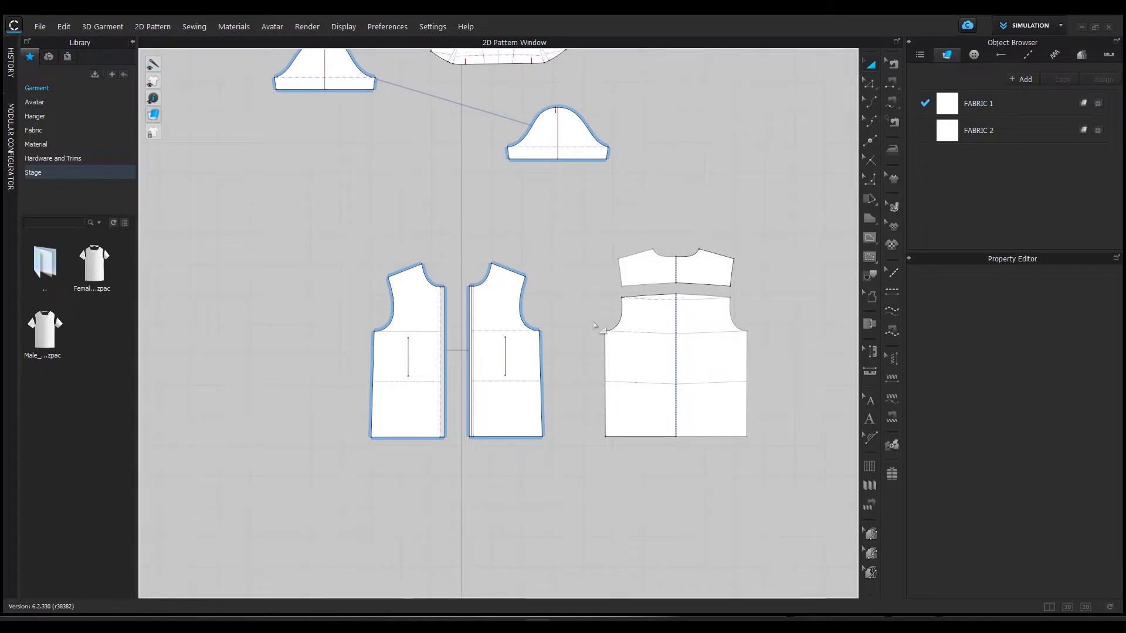
pyautogui.click(605, 343)
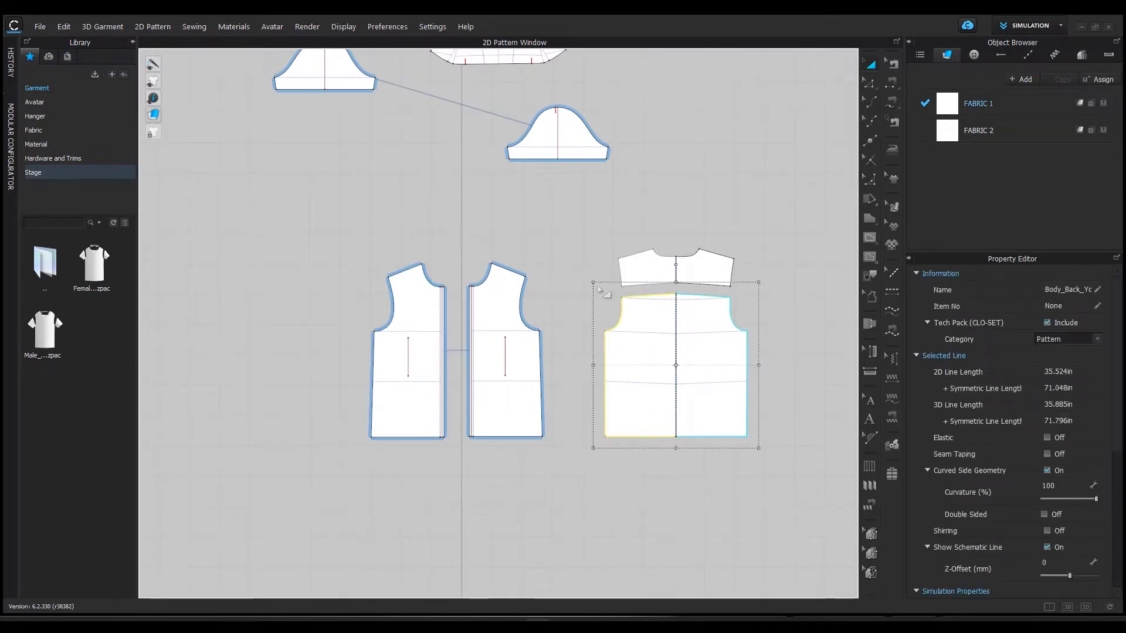
pyautogui.click(613, 222)
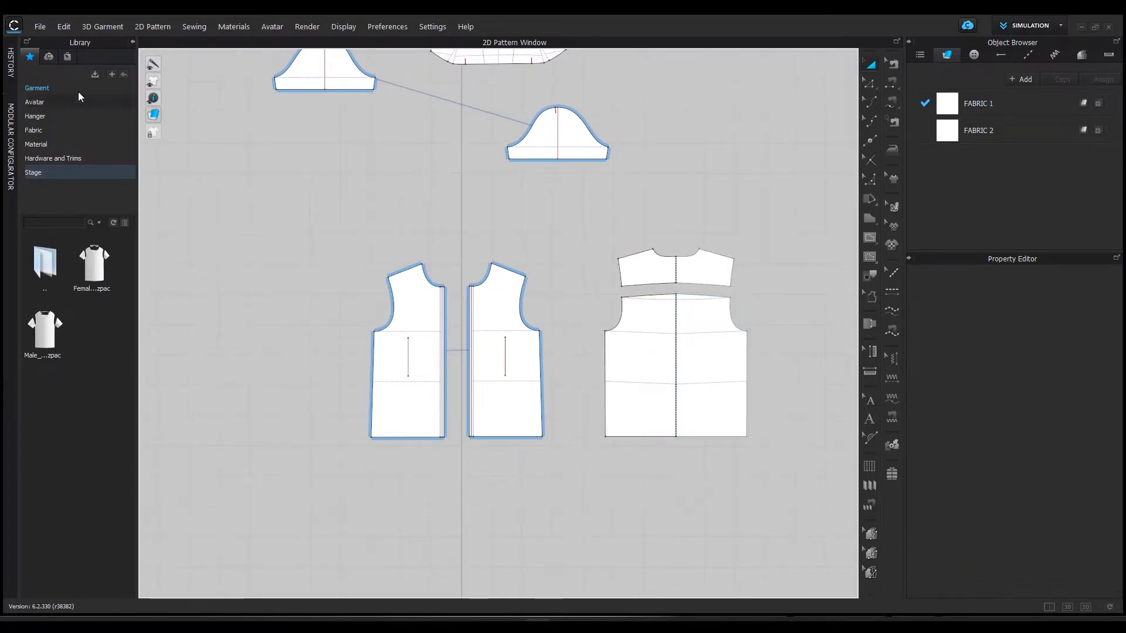
# - Show the rulers in the 2D window, then add a horizontal guideline just below the hems and a vertical one beside the fronts
pyautogui.click(153, 98)
pyautogui.click(256, 99)
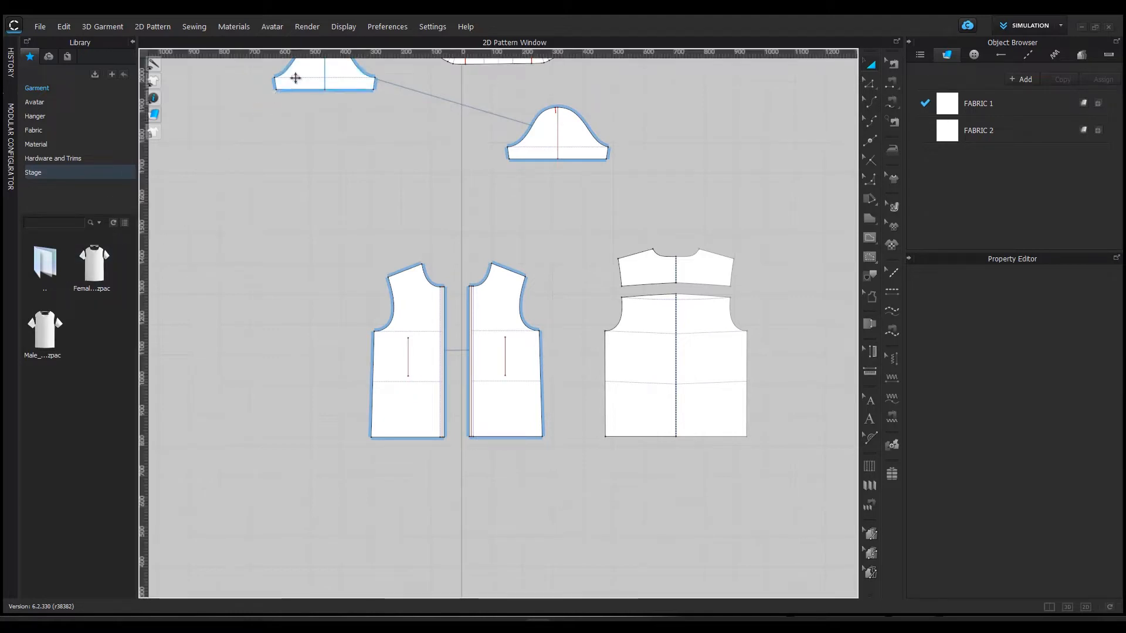
pyautogui.moveTo(264, 54); pyautogui.dragTo(244, 445)
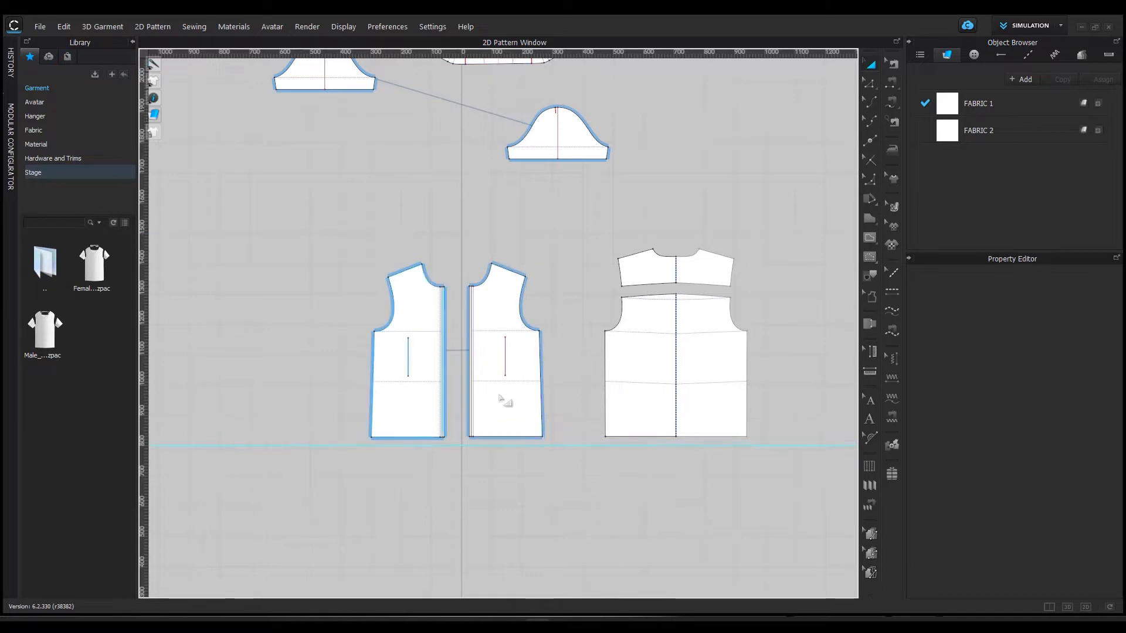
pyautogui.moveTo(235, 244); pyautogui.dragTo(251, 246)
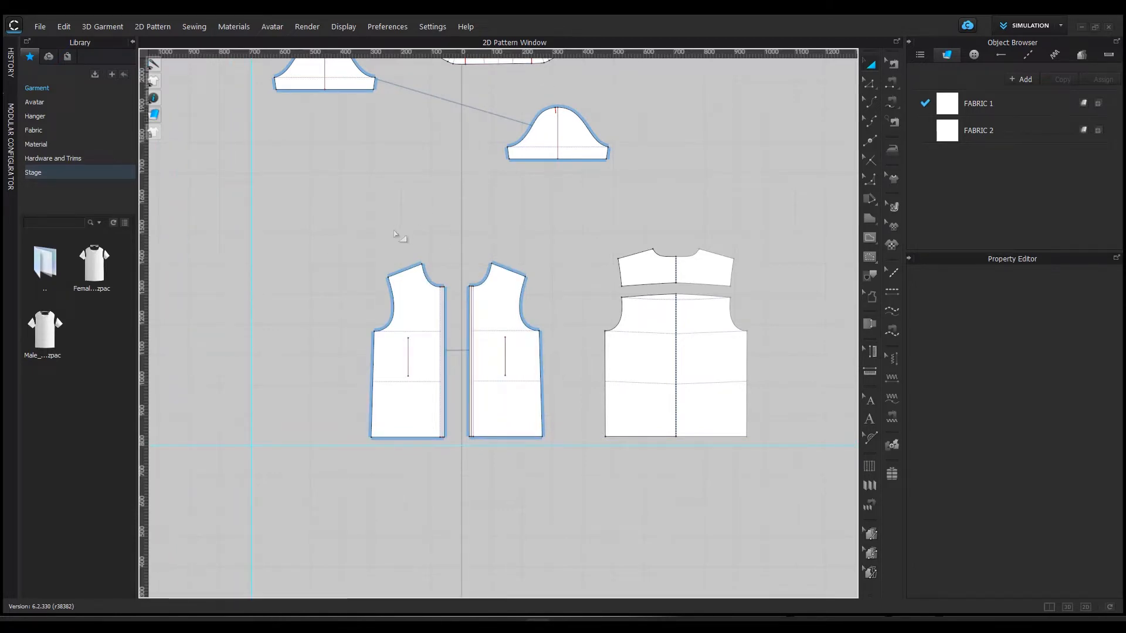
# - Try to bottom-align the two fronts, back body and back yoke together, and undo the alignment
pyautogui.scroll(-3, 393, 240)
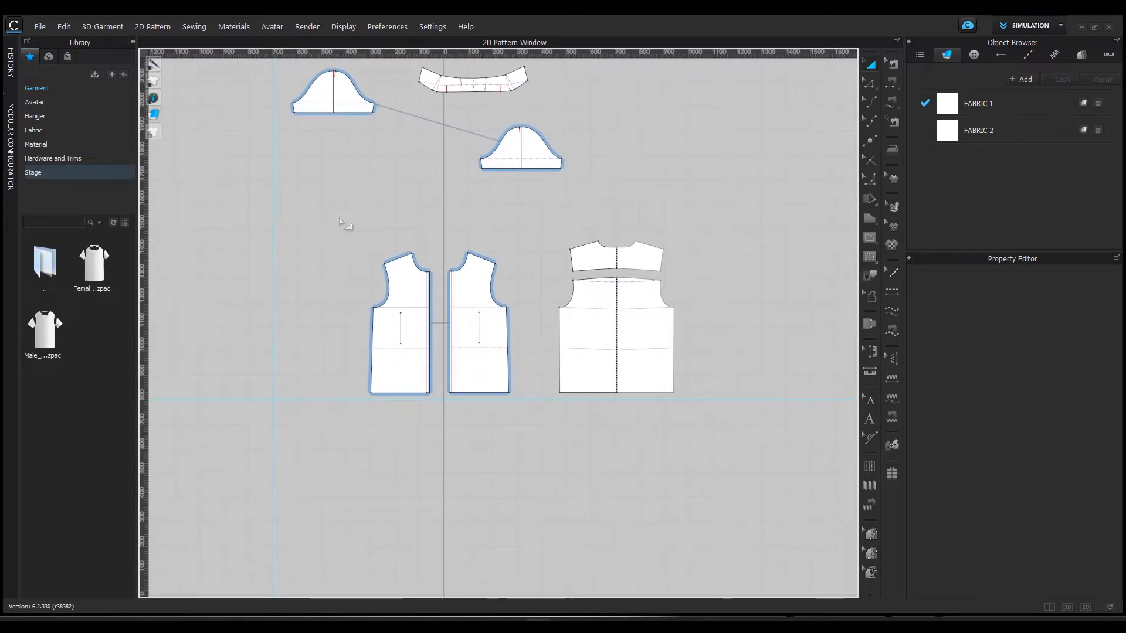
pyautogui.moveTo(338, 211); pyautogui.dragTo(733, 399)
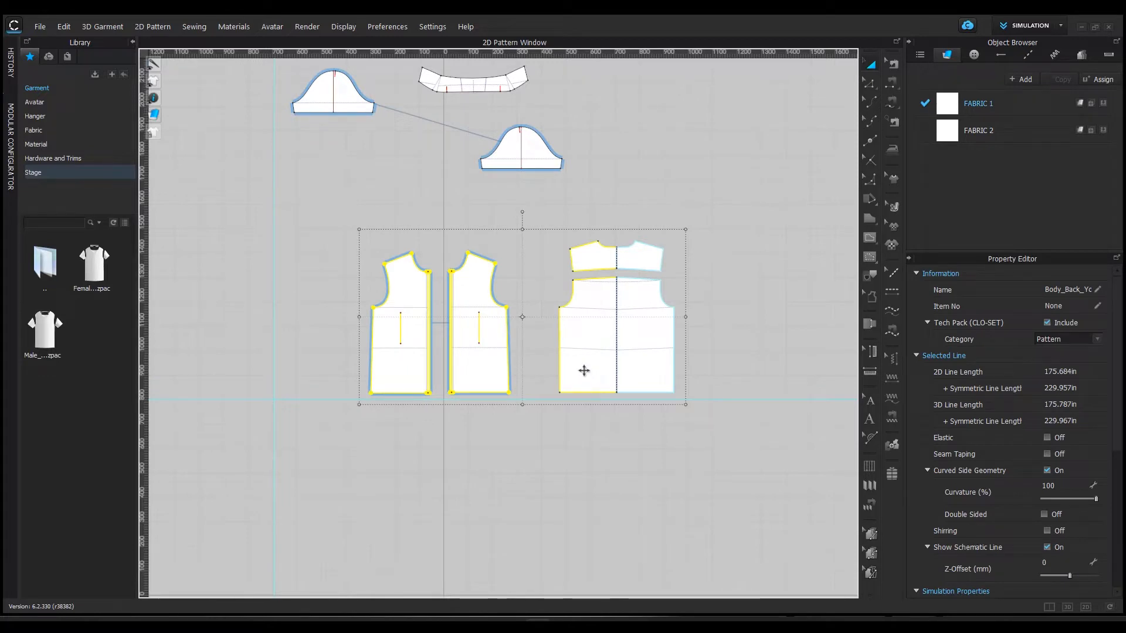
pyautogui.moveTo(350, 217); pyautogui.dragTo(709, 404)
pyautogui.rightClick(646, 340)
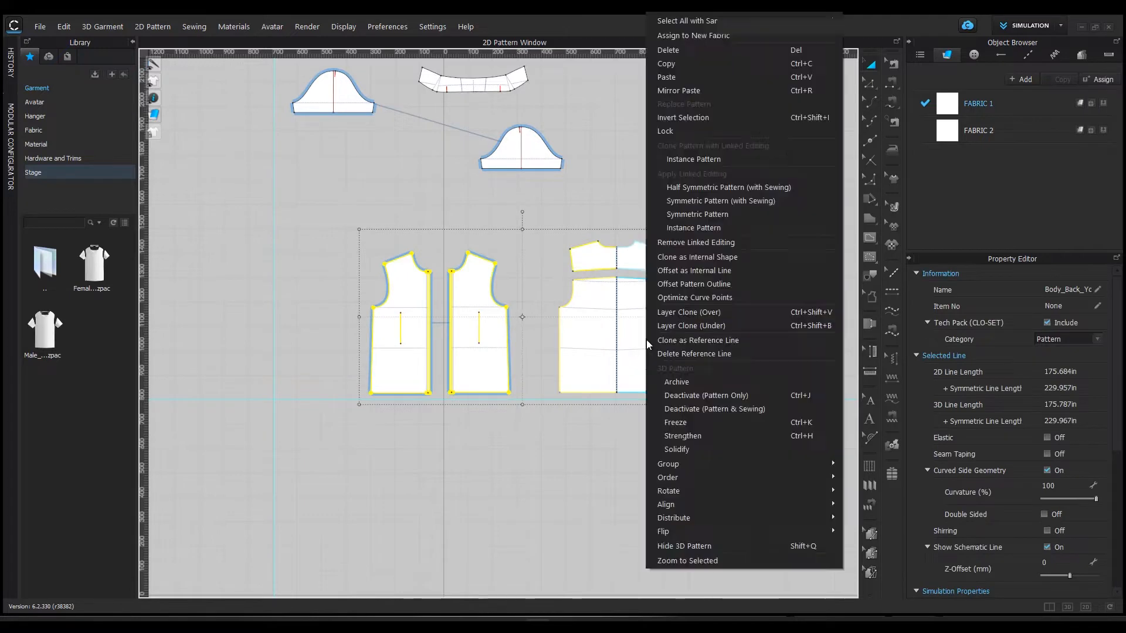
pyautogui.moveTo(677, 510)
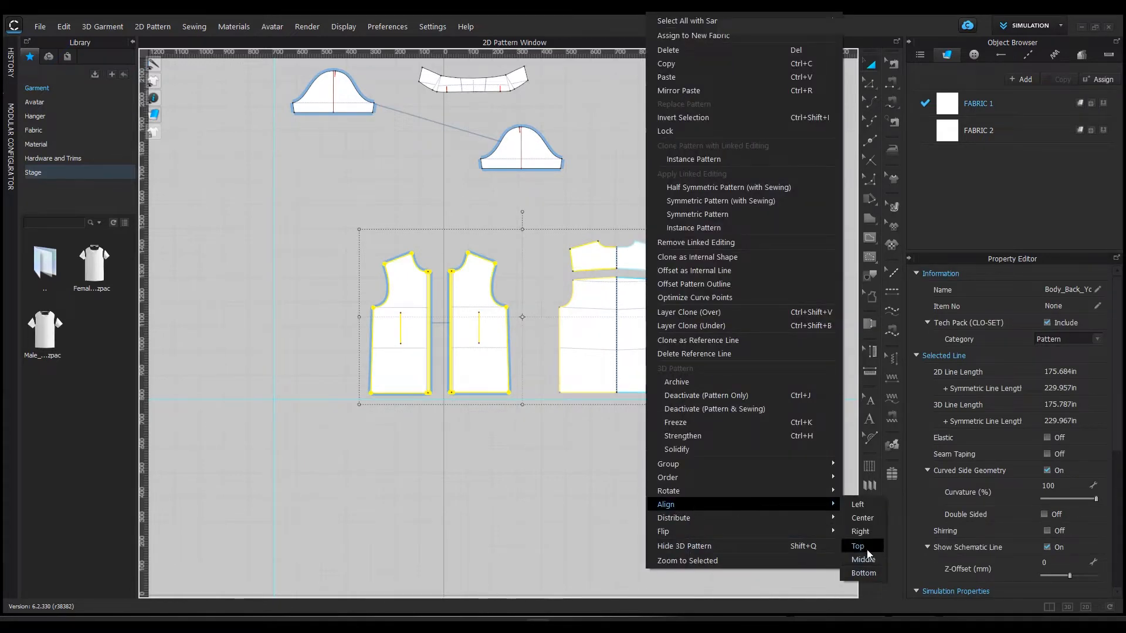
pyautogui.click(862, 574)
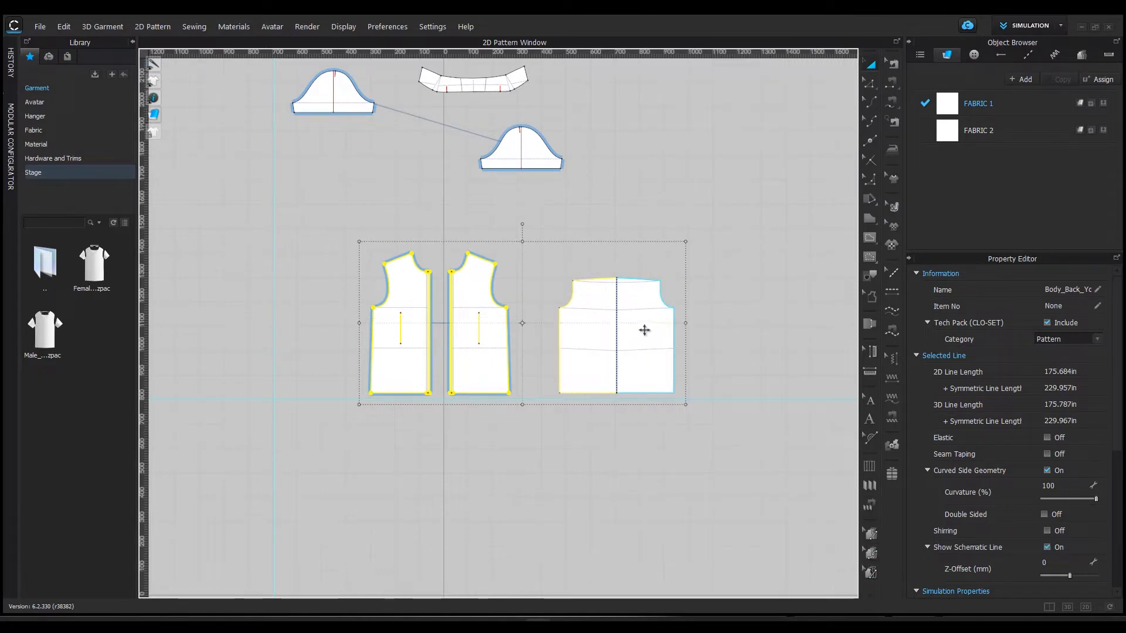
pyautogui.moveTo(643, 327)
pyautogui.mouseDown()
pyautogui.moveTo(721, 326)
pyautogui.moveTo(643, 325)
pyautogui.mouseUp()
pyautogui.click(761, 330)
pyautogui.hotkey('ctrl', 'z')
pyautogui.hotkey('ctrl', 'z')
pyautogui.hotkey('ctrl', 'z')
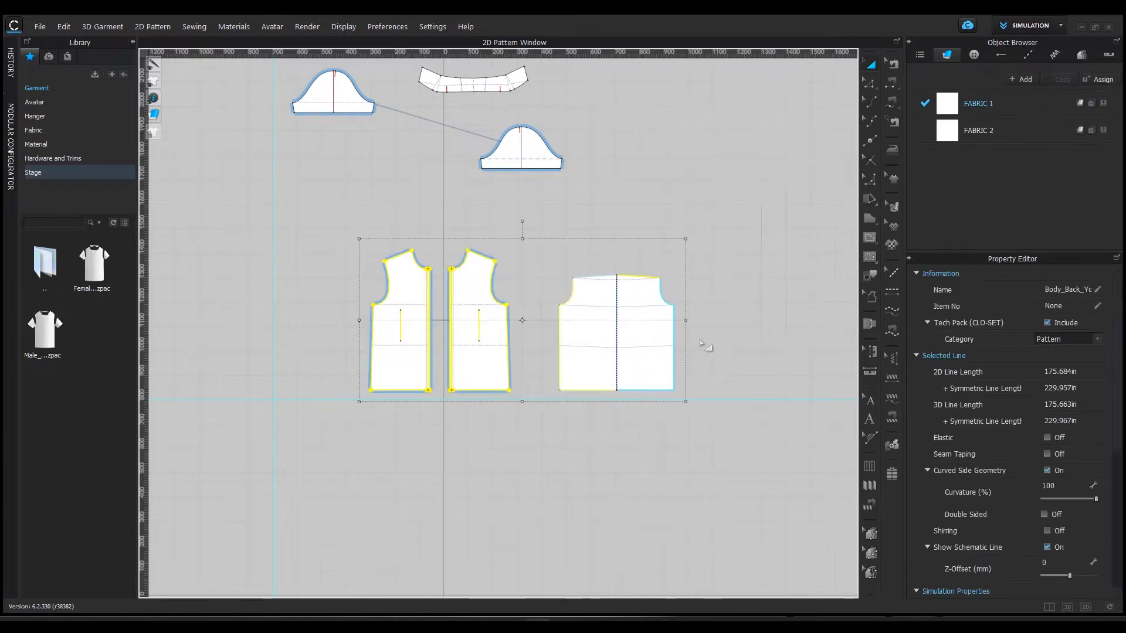
pyautogui.click(649, 258)
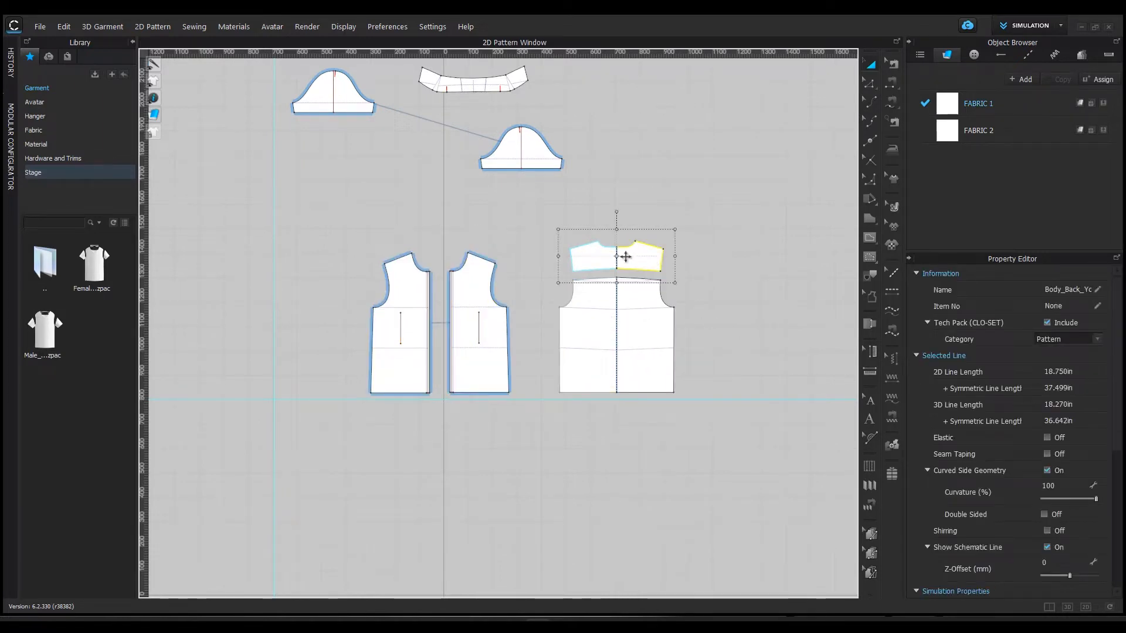
pyautogui.click(732, 311)
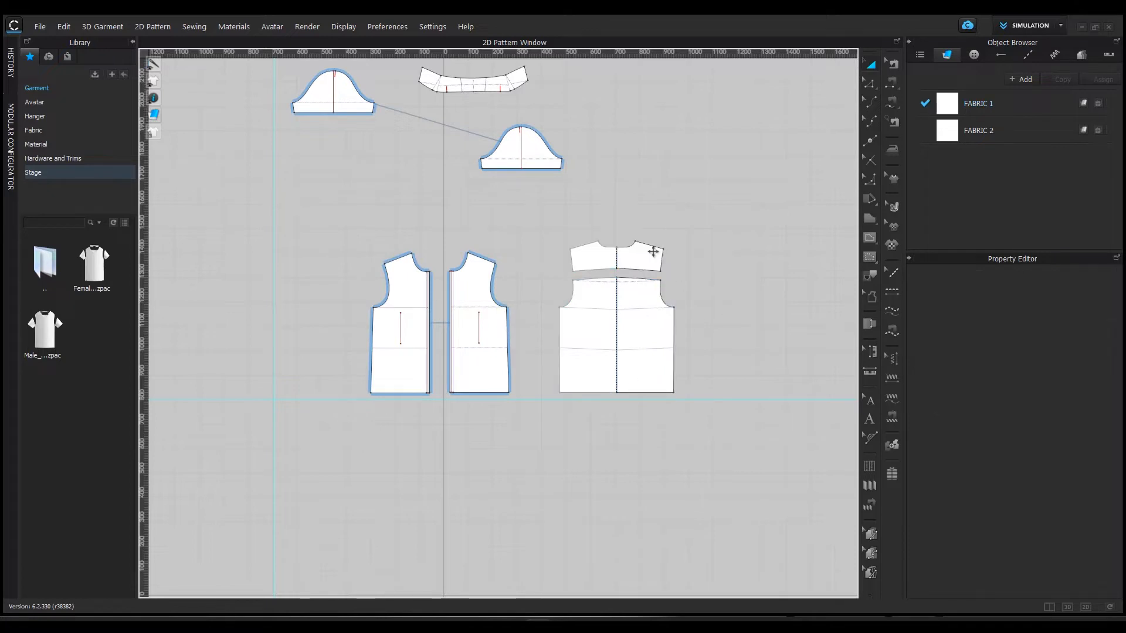
# - Align the two front pieces and the back body along their bottom edges, leaving out the back yoke
pyautogui.click(430, 303)
pyautogui.keyDown('shift'); pyautogui.click(477, 301); pyautogui.keyUp('shift')
pyautogui.keyDown('shift'); pyautogui.click(610, 317); pyautogui.keyUp('shift')
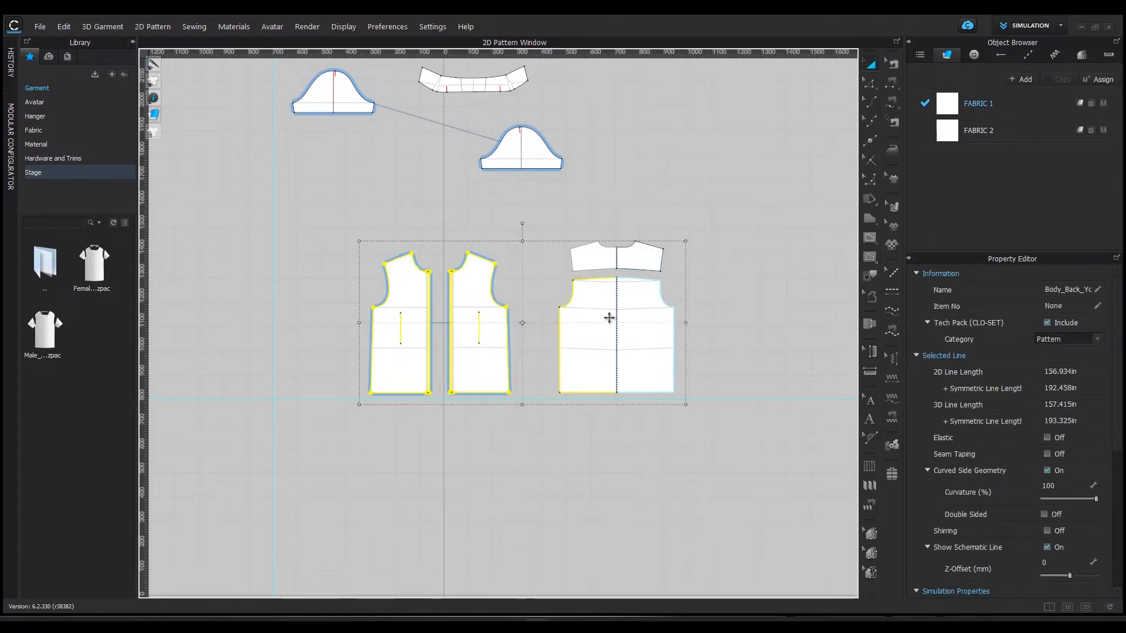
pyautogui.rightClick(610, 320)
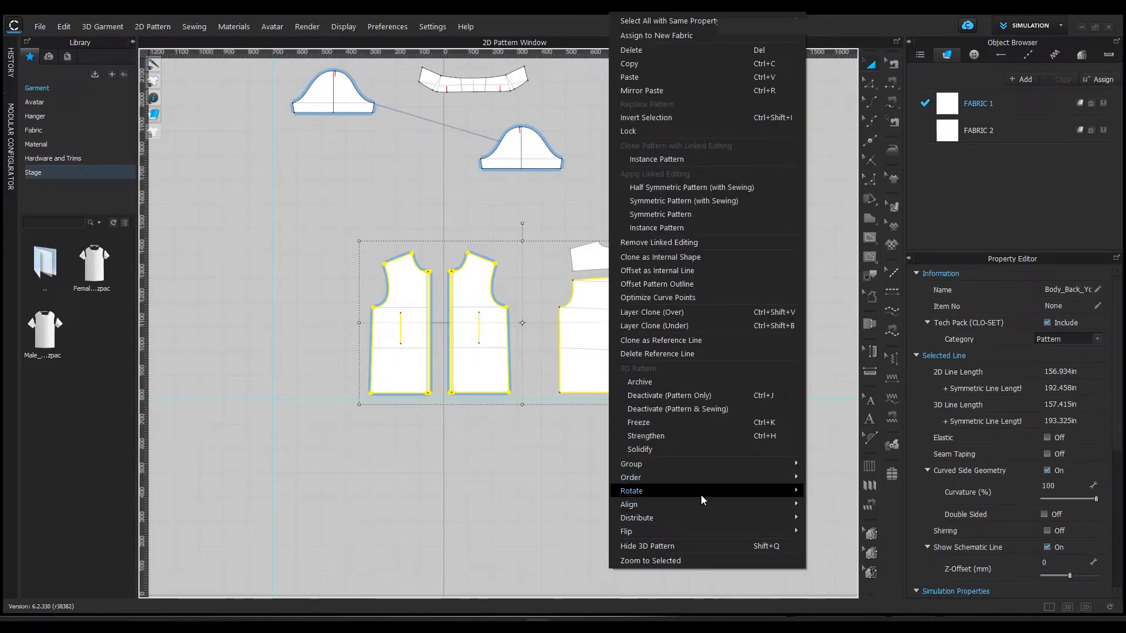
pyautogui.moveTo(734, 507)
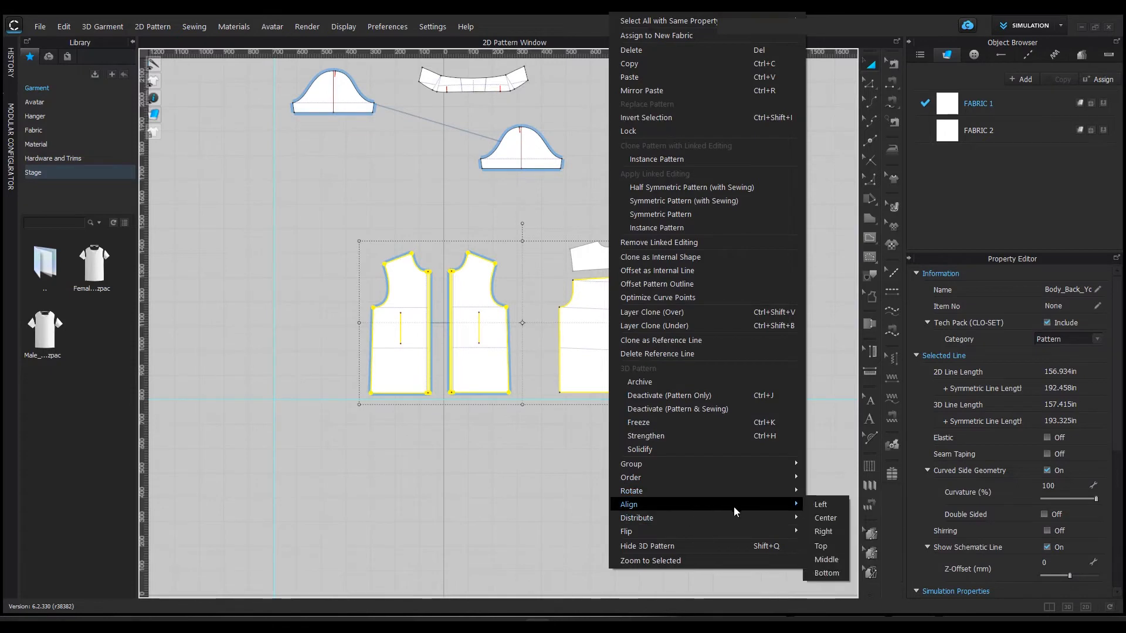
pyautogui.click(824, 571)
pyautogui.click(809, 289)
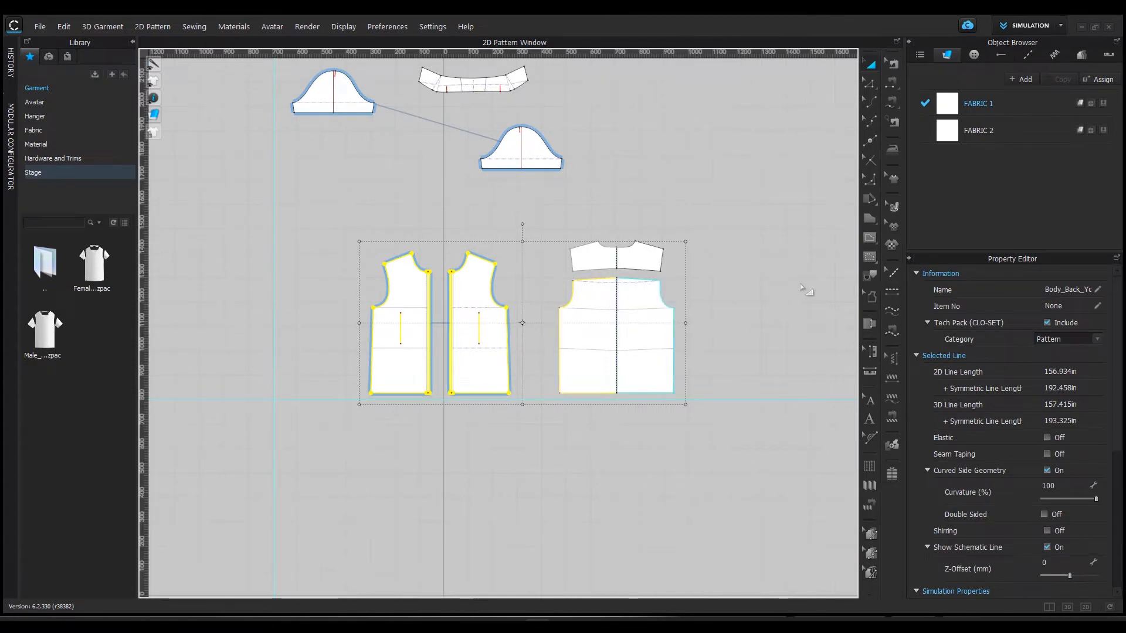
# - Align the back yoke and the back body on their centers
pyautogui.click(644, 262)
pyautogui.keyDown('shift'); pyautogui.click(656, 340); pyautogui.keyUp('shift')
pyautogui.rightClick(643, 317)
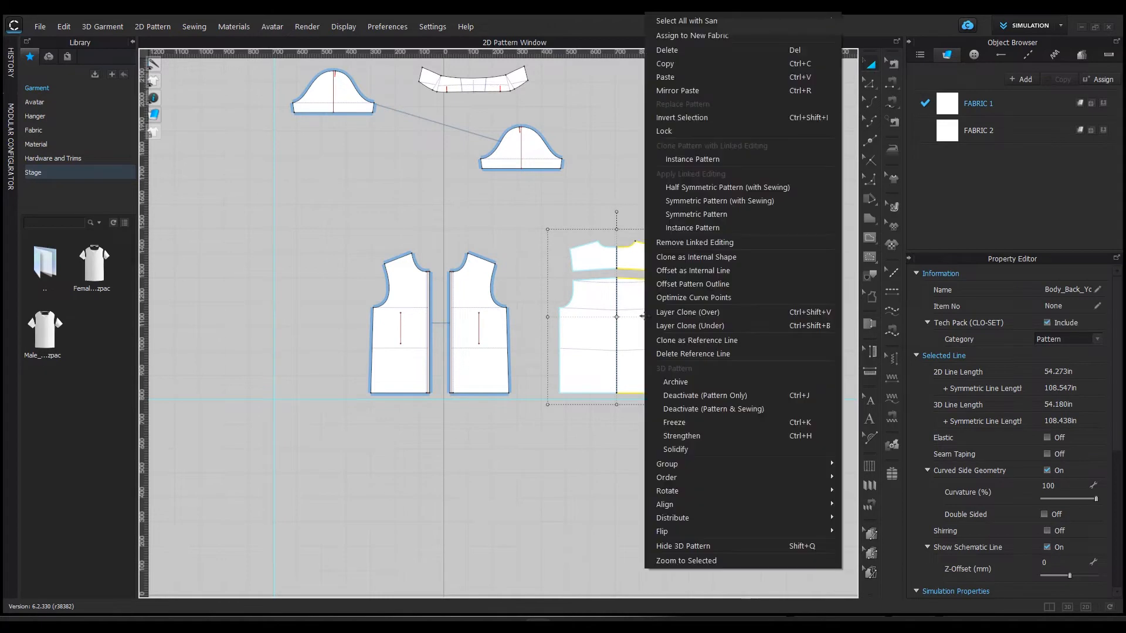
pyautogui.moveTo(723, 505)
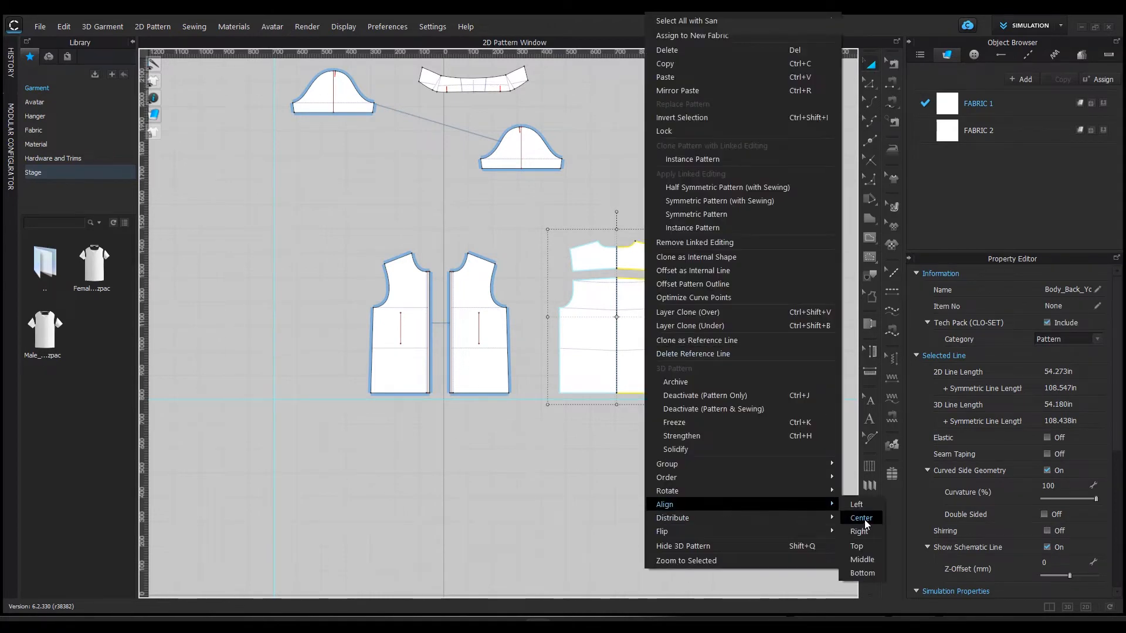
pyautogui.click(865, 520)
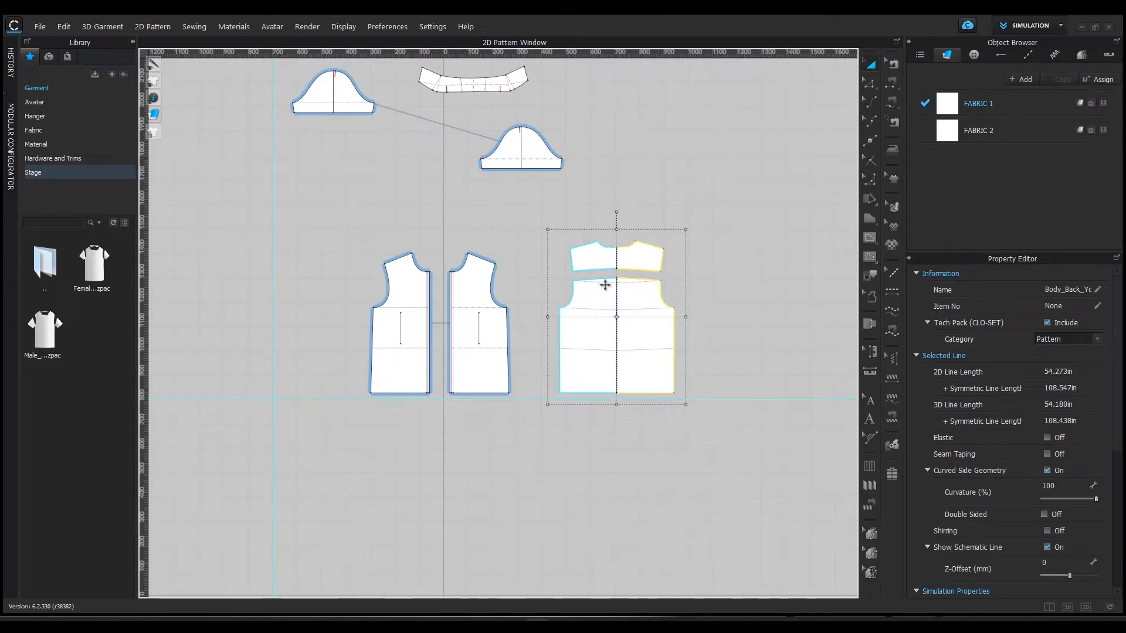
pyautogui.click(666, 214)
# - Move the back yoke closer to the back body and narrow the gap between the two front pieces
pyautogui.moveTo(641, 251); pyautogui.dragTo(632, 273)
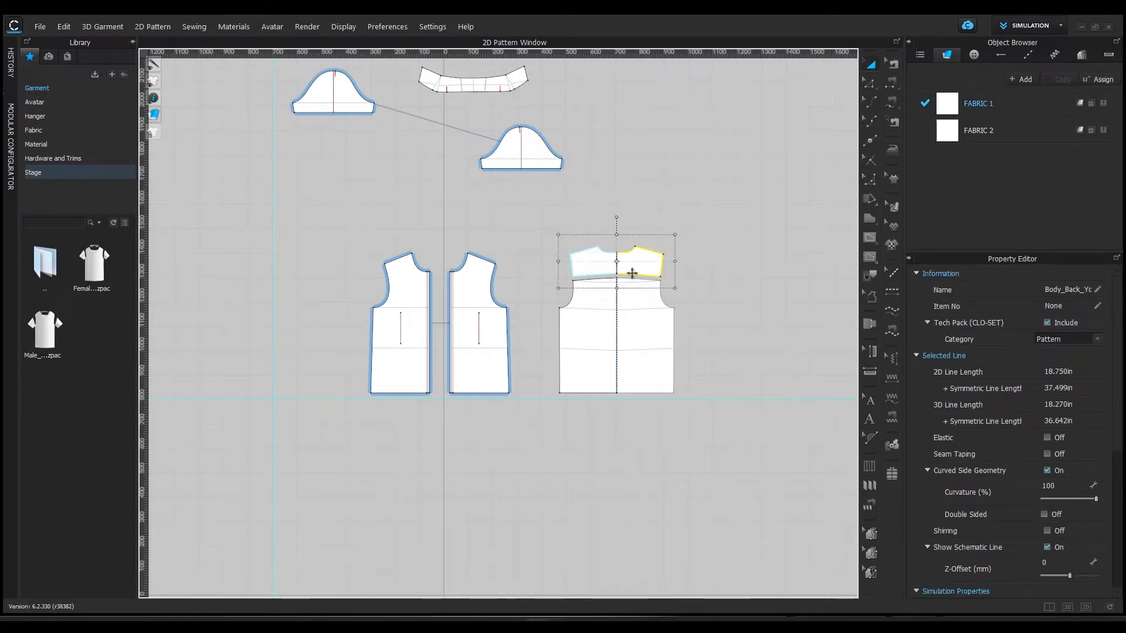
pyautogui.click(503, 264)
pyautogui.moveTo(411, 288); pyautogui.dragTo(420, 289)
pyautogui.click(527, 243)
# - Align the two sleeves along their bottom edges and move them together to just above the front pieces
pyautogui.moveTo(522, 238); pyautogui.dragTo(559, 263, button='middle')
pyautogui.click(577, 183)
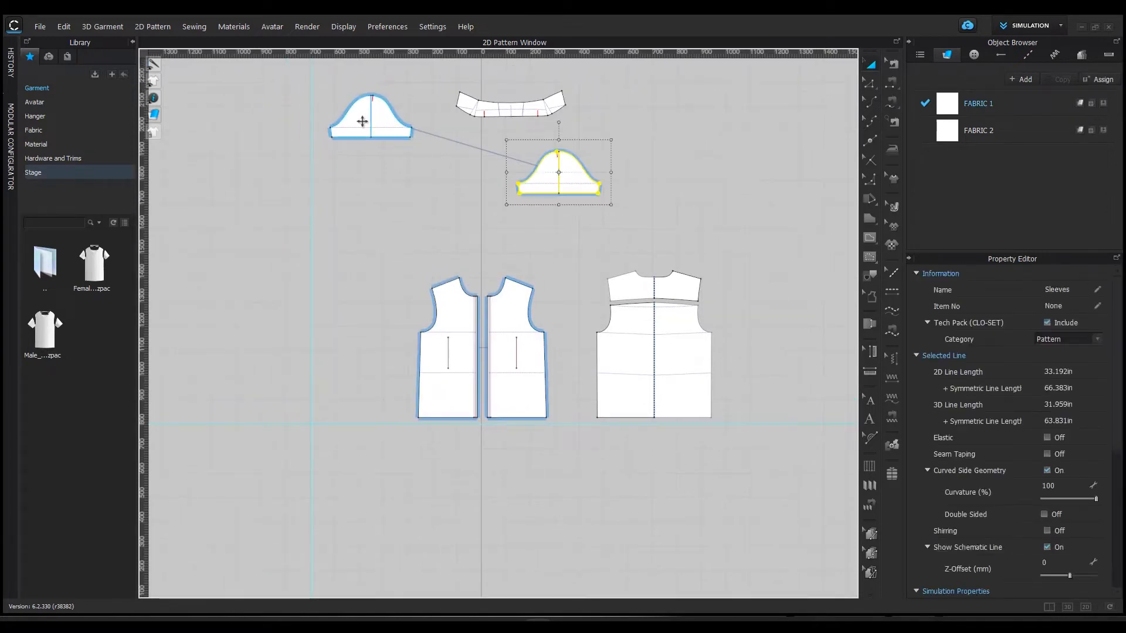
pyautogui.keyDown('shift'); pyautogui.click(362, 122); pyautogui.keyUp('shift')
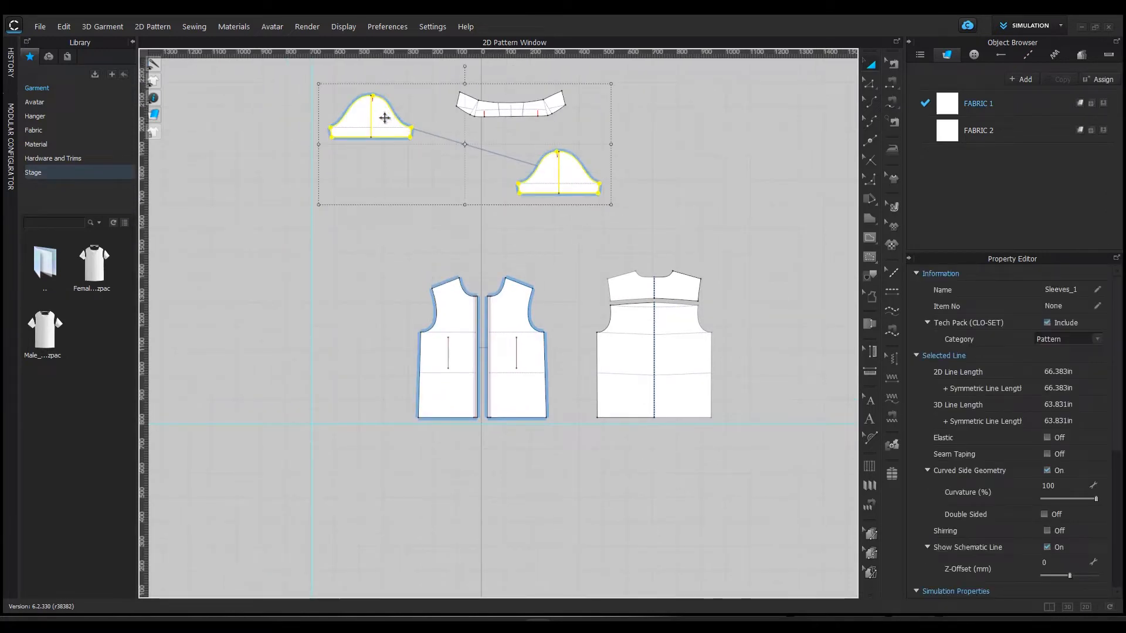
pyautogui.rightClick(384, 118)
pyautogui.moveTo(460, 505)
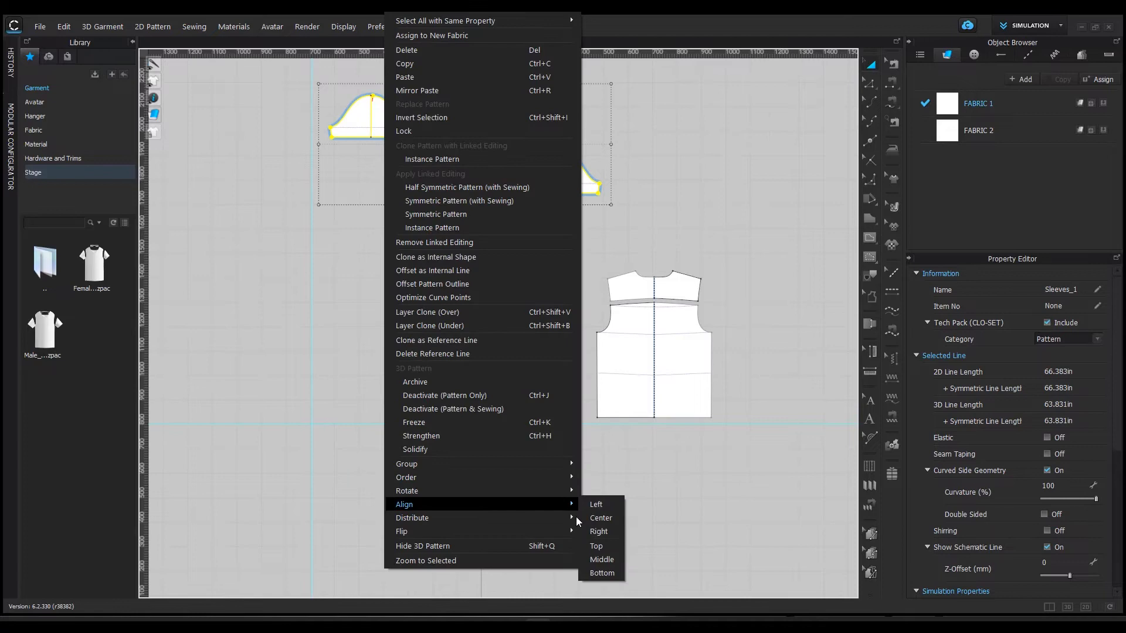
pyautogui.click(609, 573)
pyautogui.moveTo(569, 171); pyautogui.dragTo(574, 226)
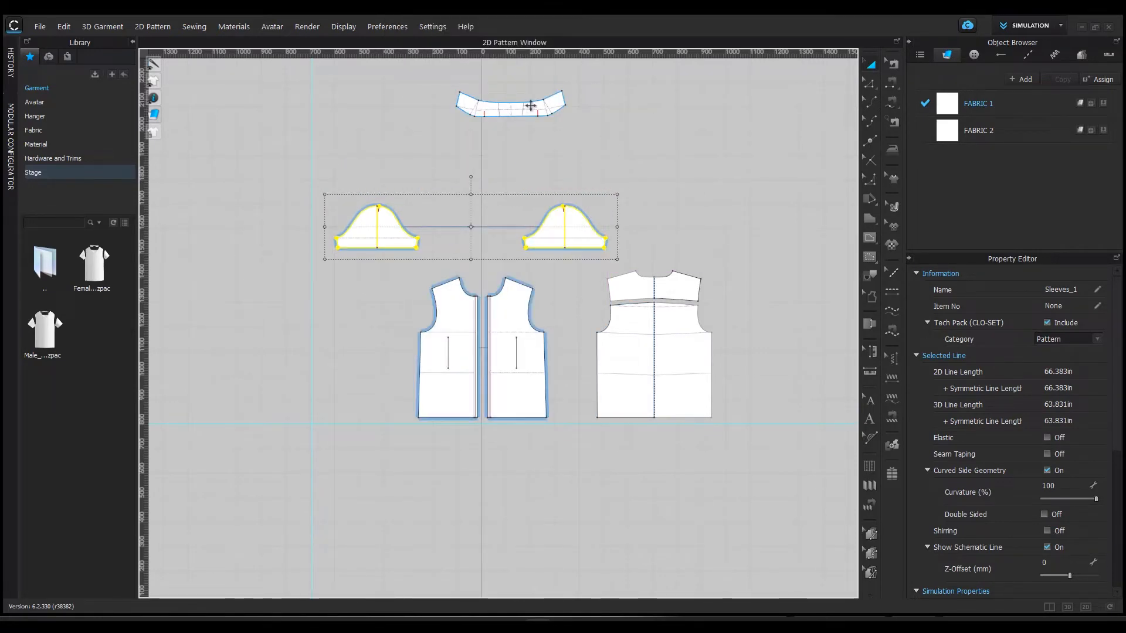
# - Place the collar piece between the two sleeves, above the front necklines
pyautogui.moveTo(531, 105); pyautogui.dragTo(495, 213)
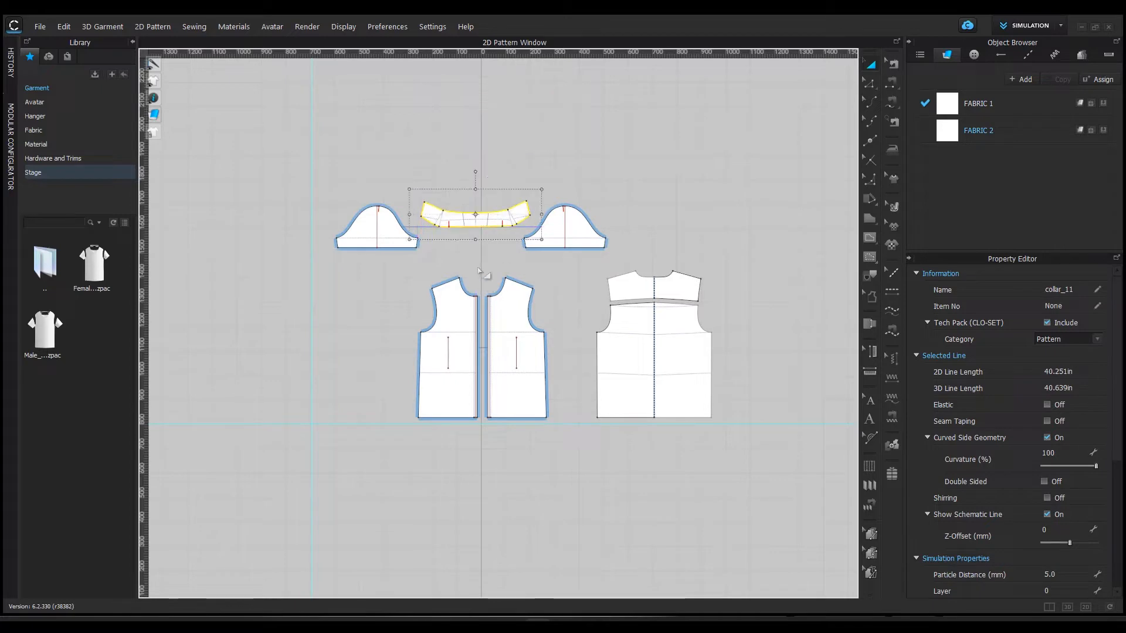
pyautogui.scroll(5, 483, 253)
pyautogui.click(544, 301)
pyautogui.moveTo(483, 251); pyautogui.dragTo(535, 274, button='middle')
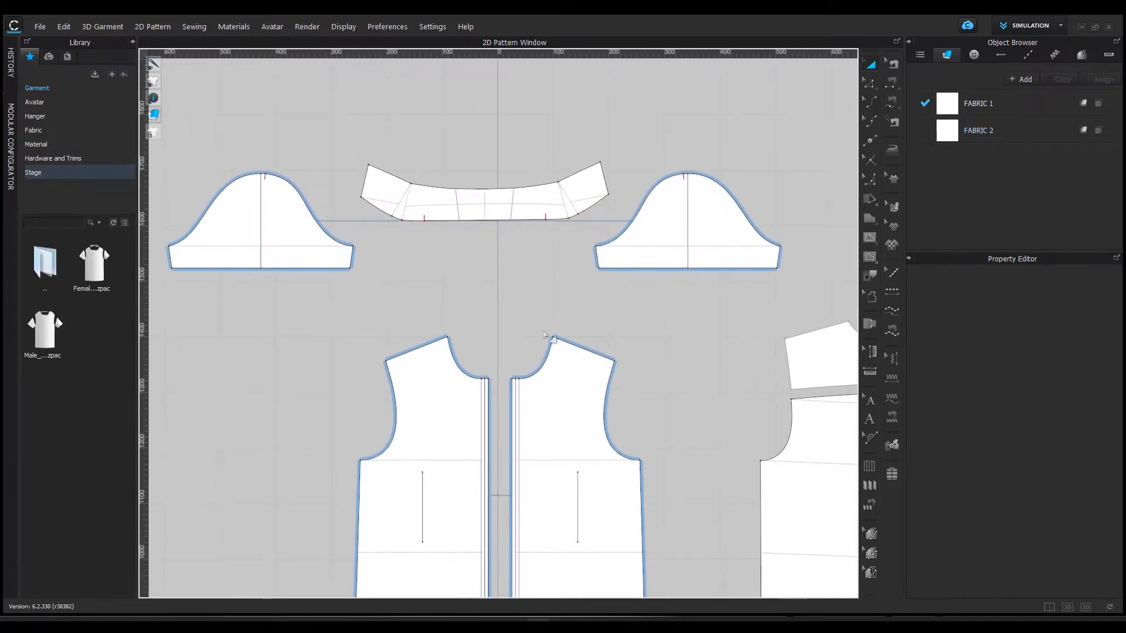
pyautogui.scroll(-3, 539, 284)
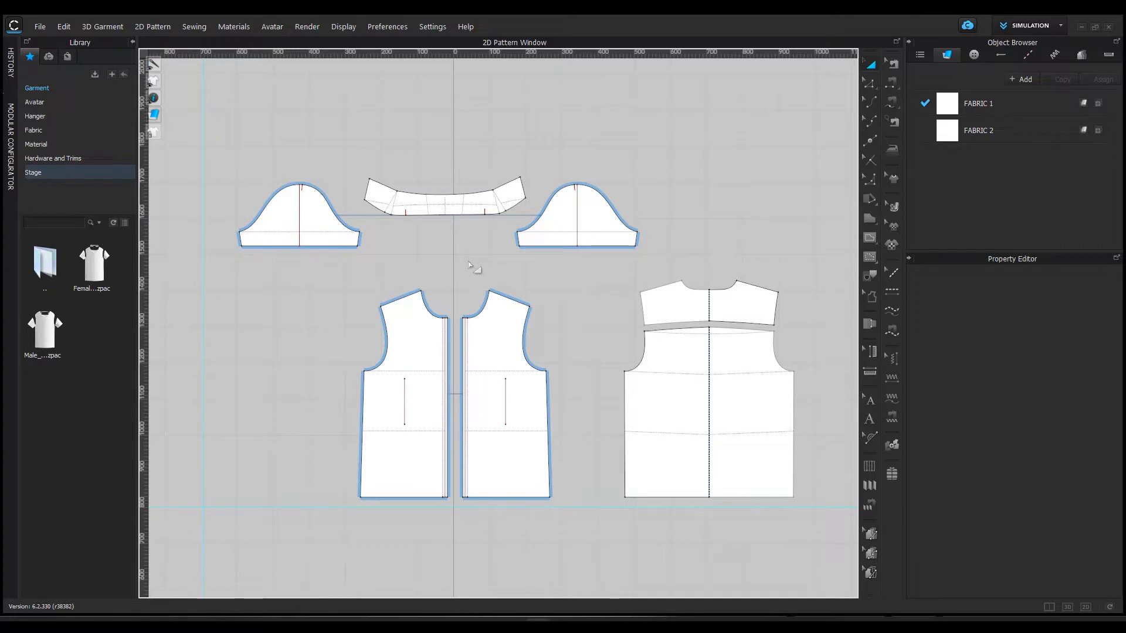
pyautogui.moveTo(446, 262); pyautogui.dragTo(438, 254, button='middle')
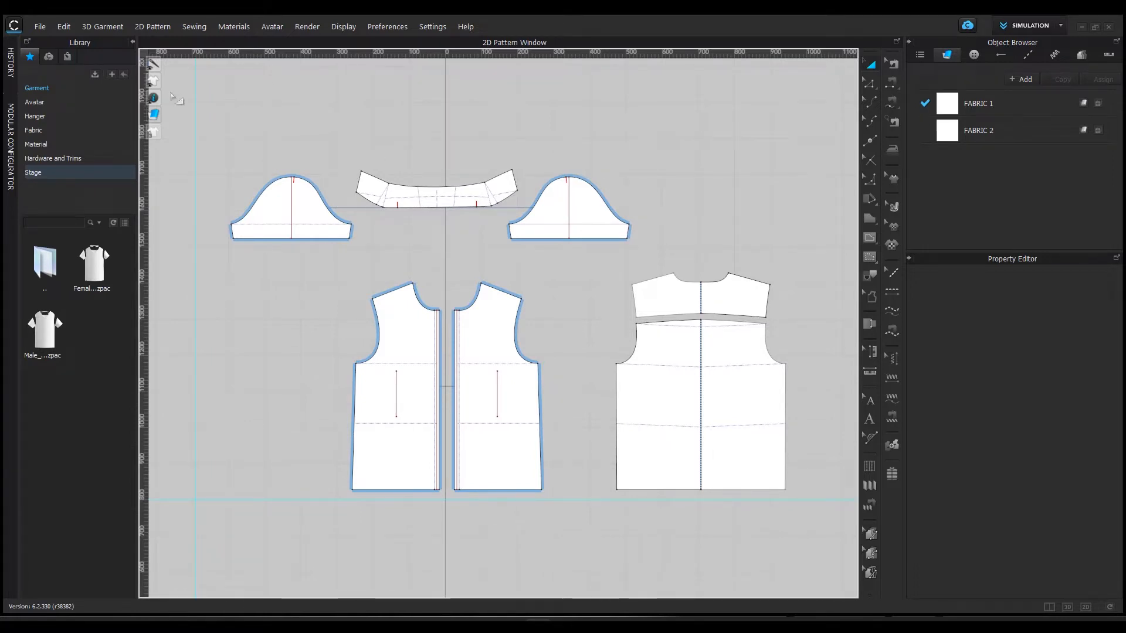
# - Try out the pattern name, line length and grainline displays on the pattern pieces, and turn them off
pyautogui.click(153, 98)
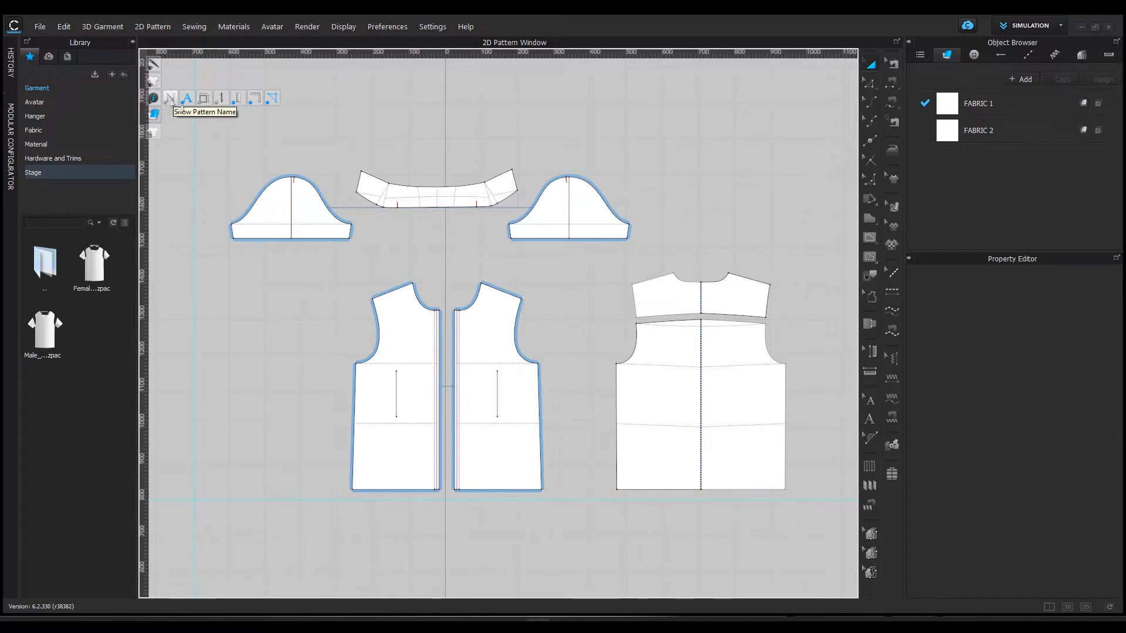
pyautogui.click(170, 100)
pyautogui.click(170, 99)
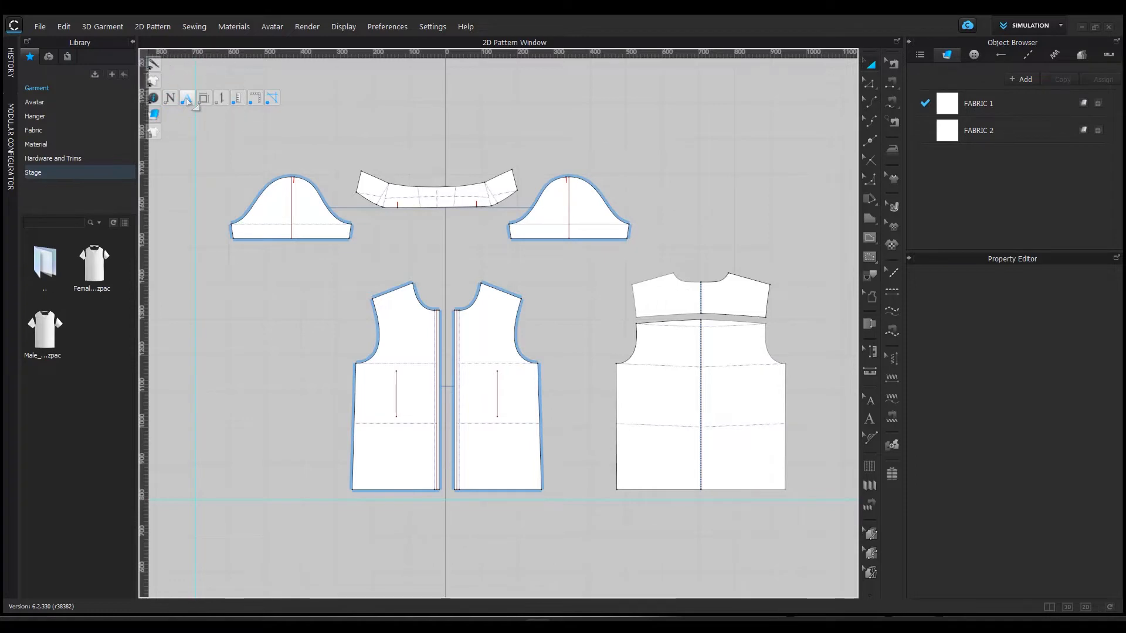
pyautogui.click(203, 98)
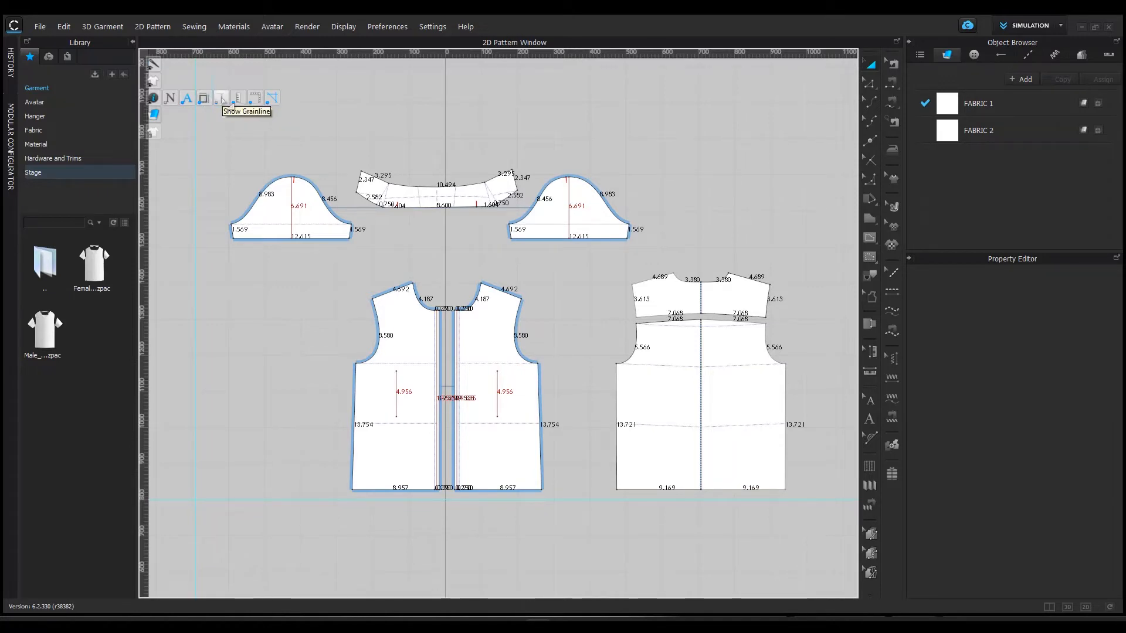
pyautogui.click(221, 99)
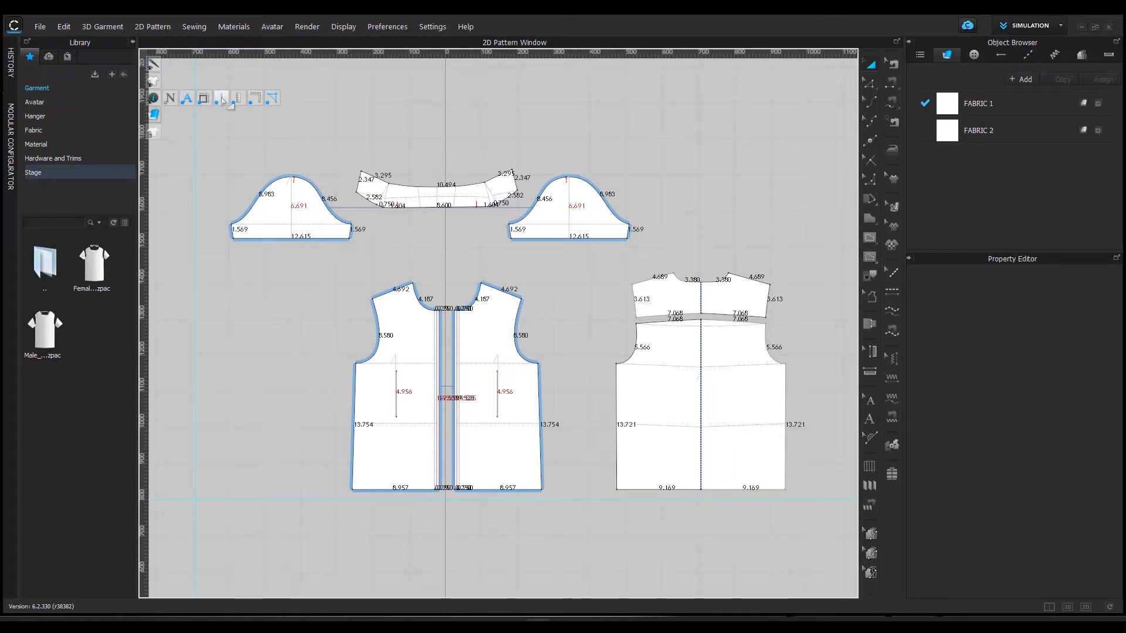
pyautogui.click(223, 100)
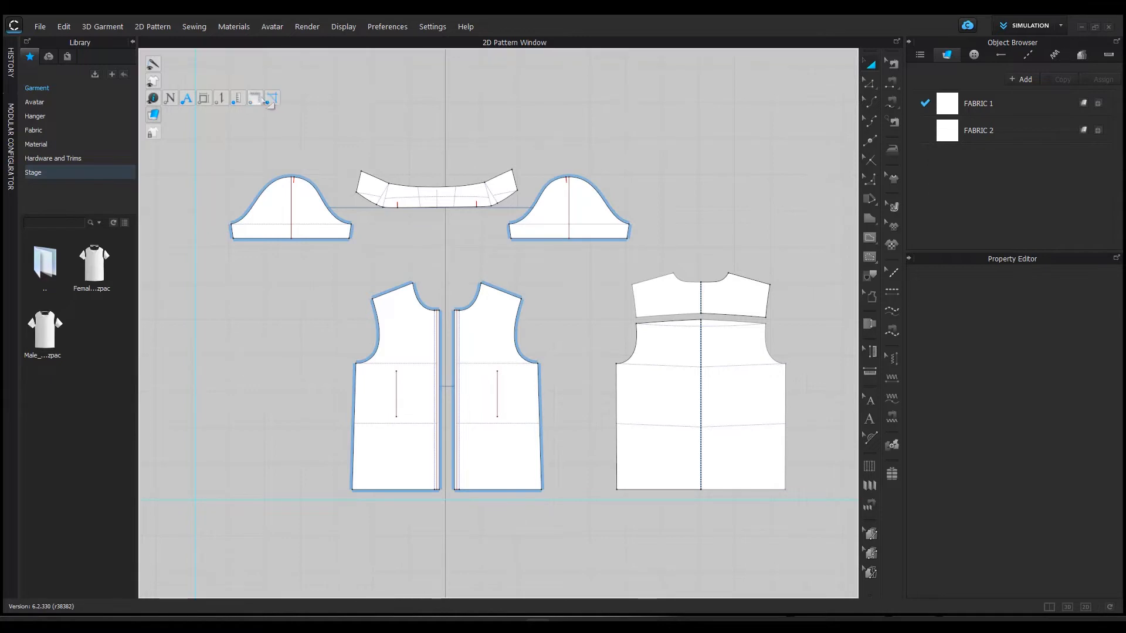
# - Hide the rulers and the guidelines in the 2D pattern view
pyautogui.click(271, 99)
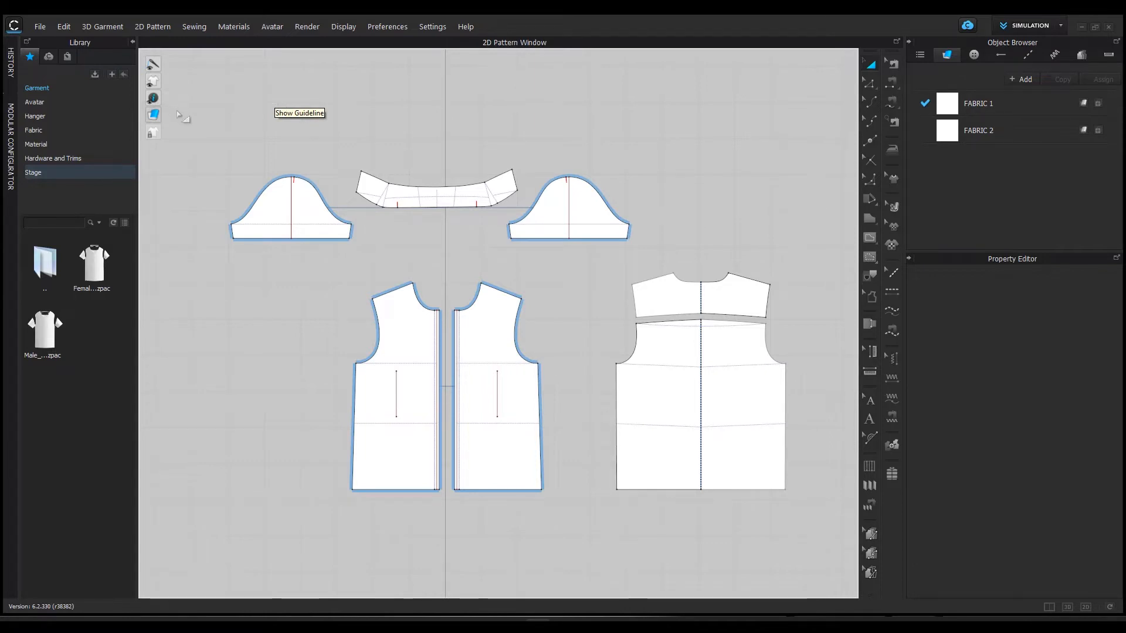
pyautogui.moveTo(549, 134); pyautogui.dragTo(546, 127, button='middle')
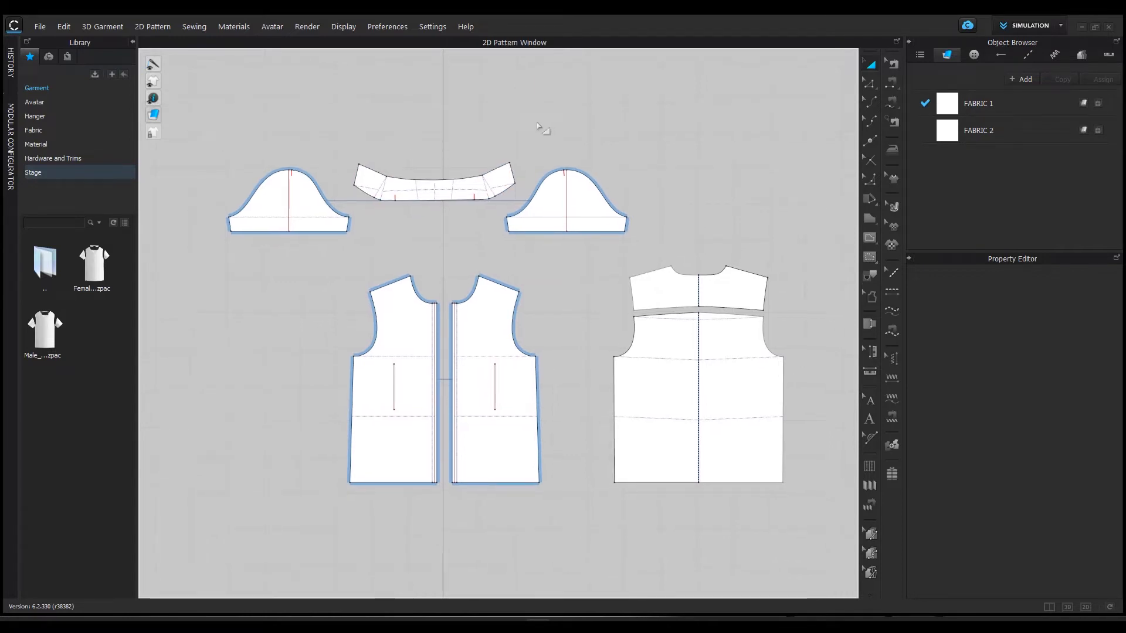
# - Change the display of the 2D pattern pieces to Translucent Surface
pyautogui.moveTo(153, 114)
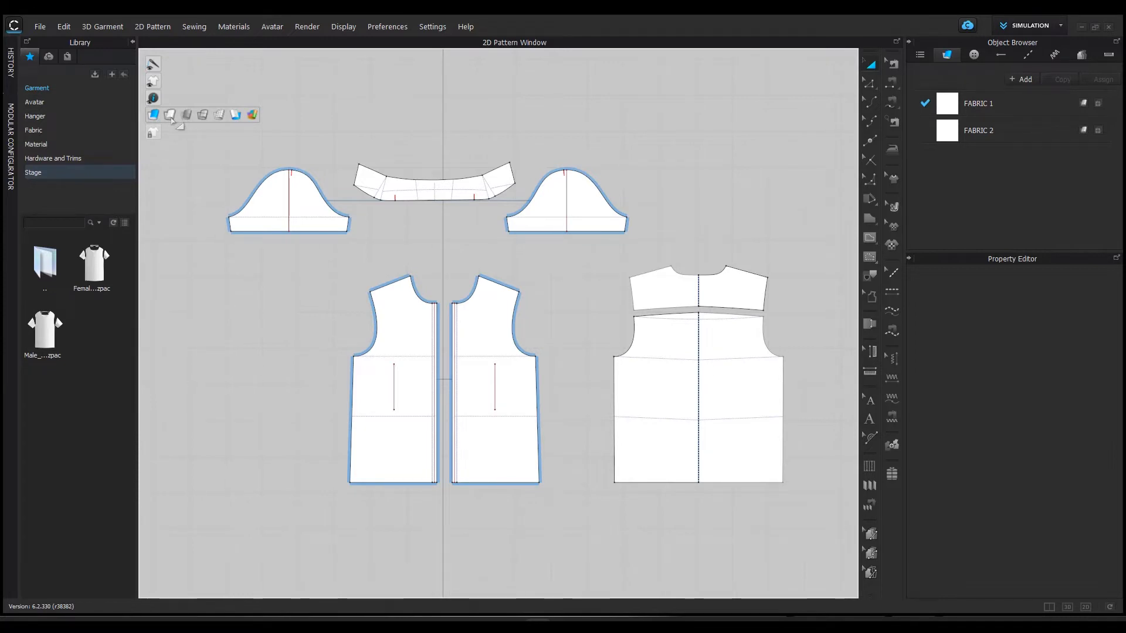
pyautogui.click(170, 116)
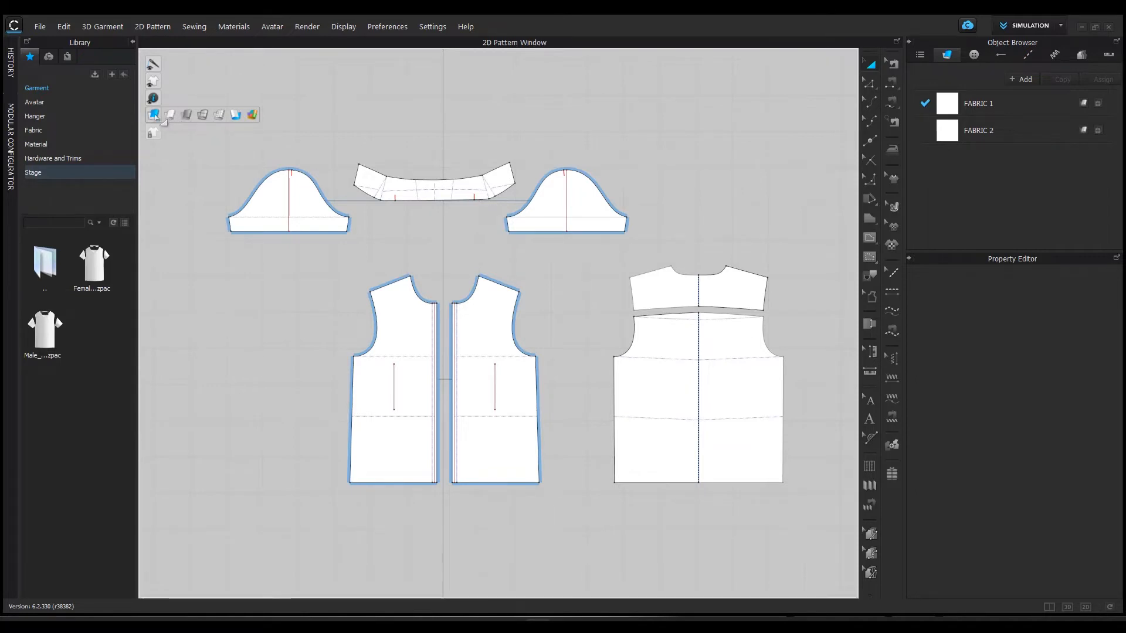
pyautogui.moveTo(157, 115)
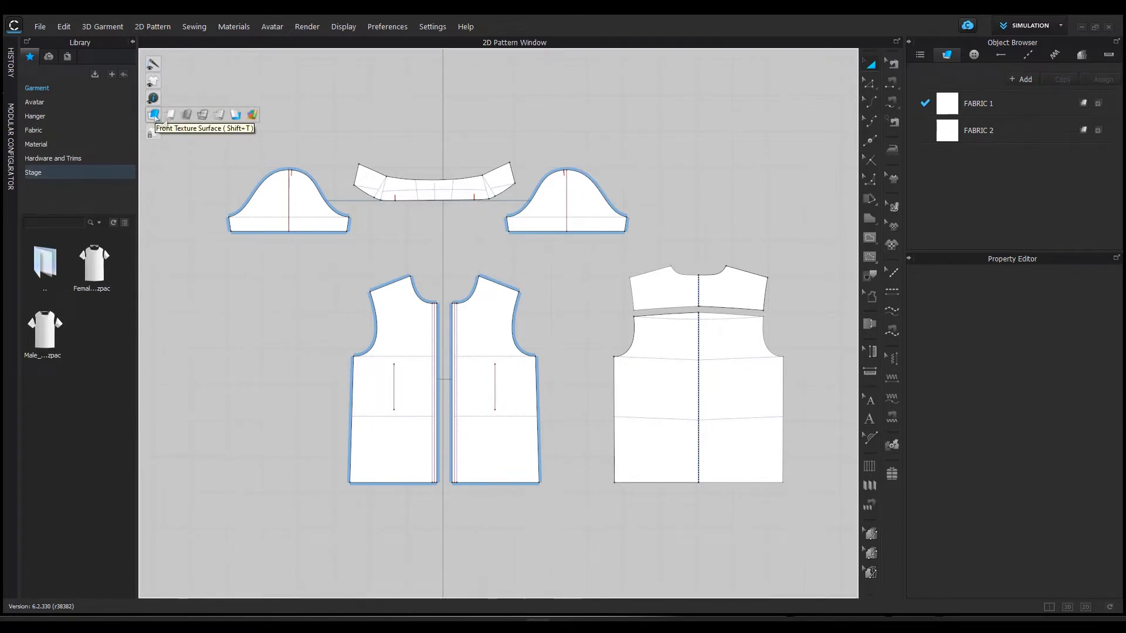
pyautogui.click(186, 115)
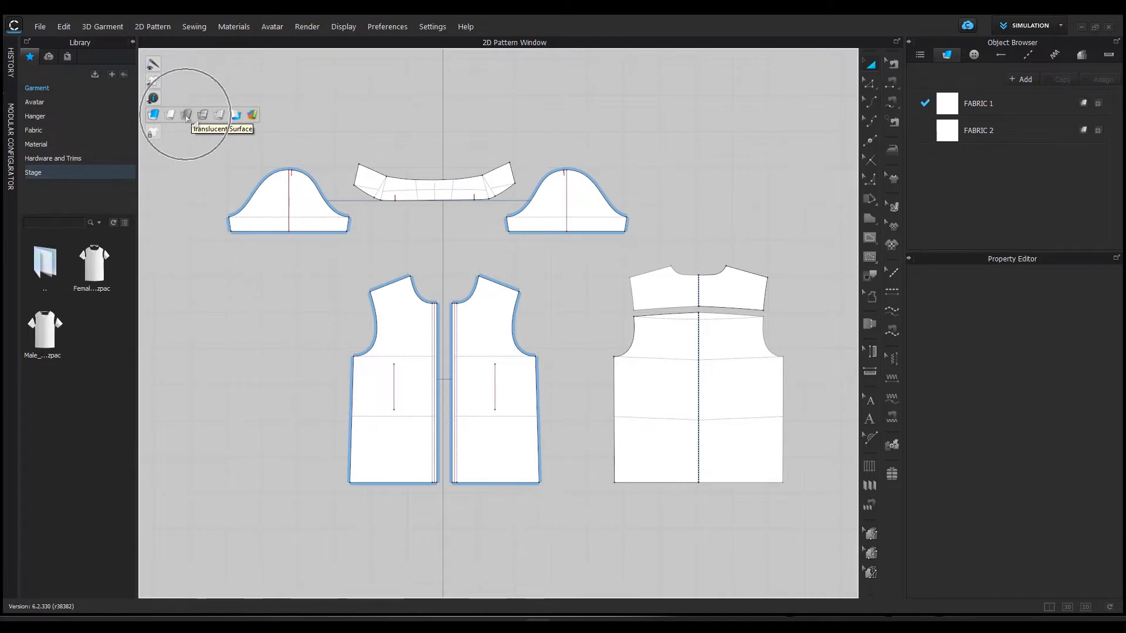
pyautogui.click(187, 116)
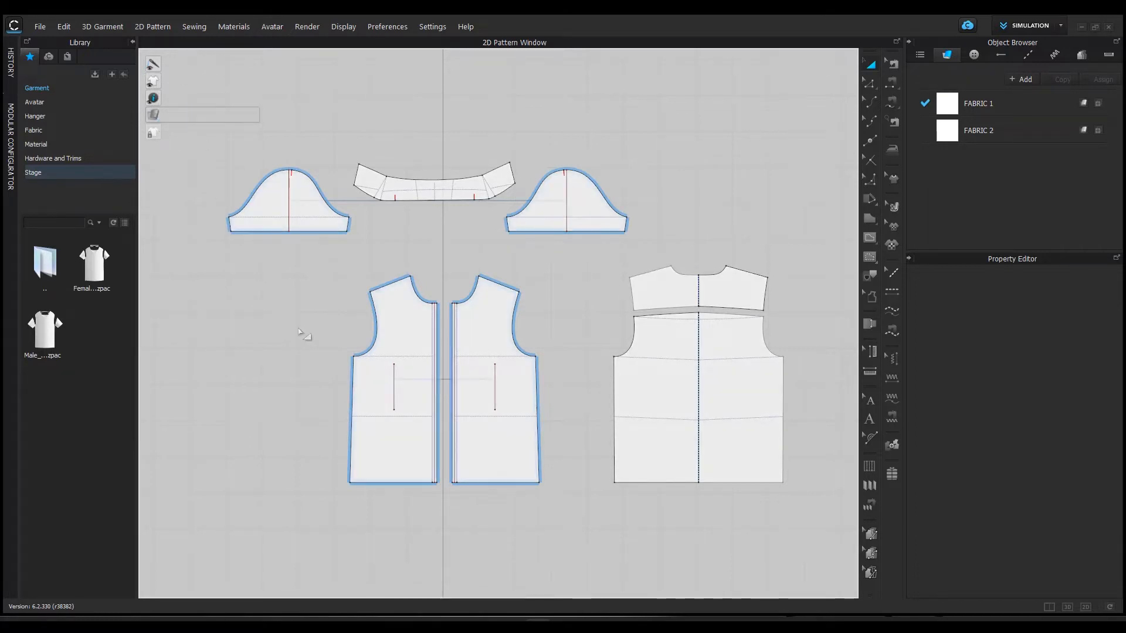
# - Move the front piece nearest the back body over it to test the translucent overlap, and return it beside the other front
pyautogui.moveTo(519, 341); pyautogui.dragTo(593, 339)
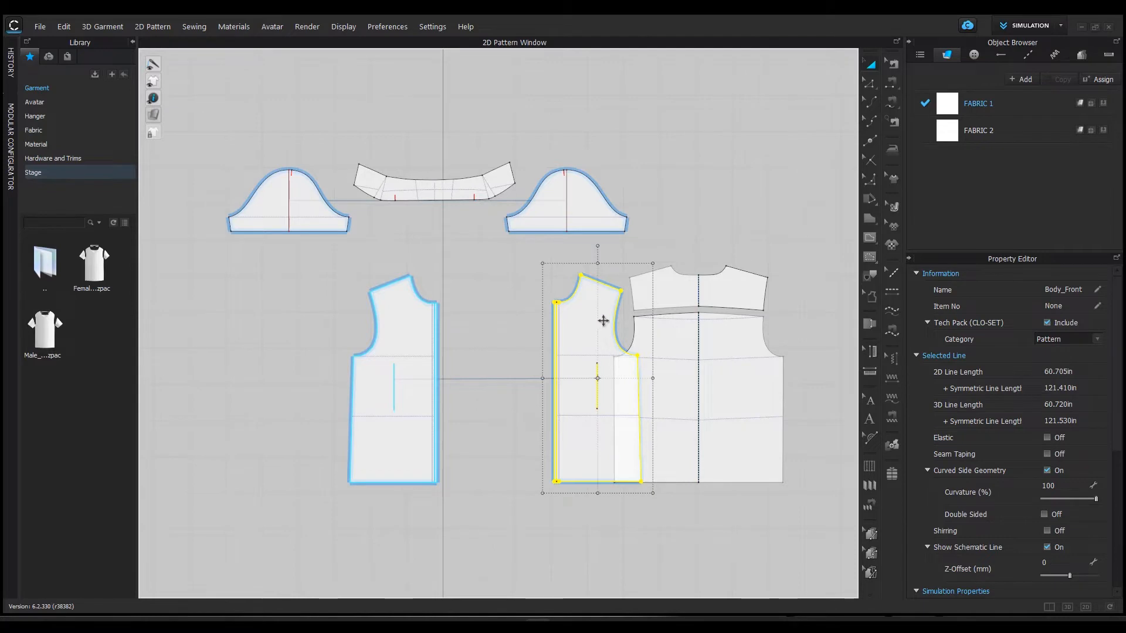
pyautogui.hotkey('ctrl', 'v')
pyautogui.click(498, 315)
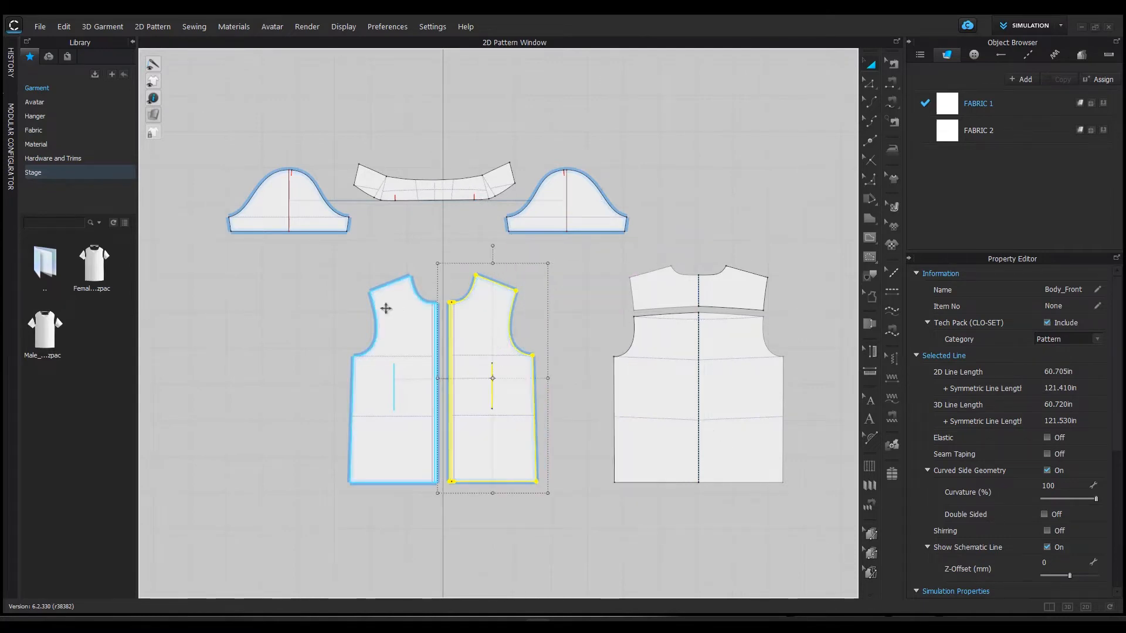
# - Compare the outline-only, mesh, texture and Random Color Surface displays on the patterns, and return to Translucent Surface
pyautogui.moveTo(163, 121)
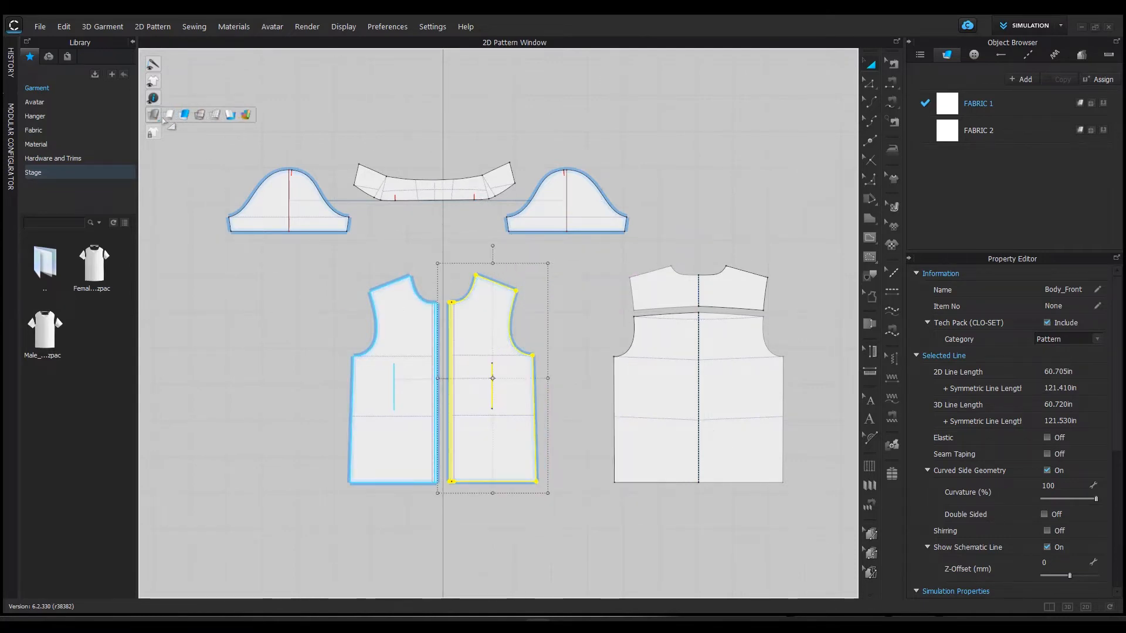
pyautogui.press('ctrl')
pyautogui.click(202, 116)
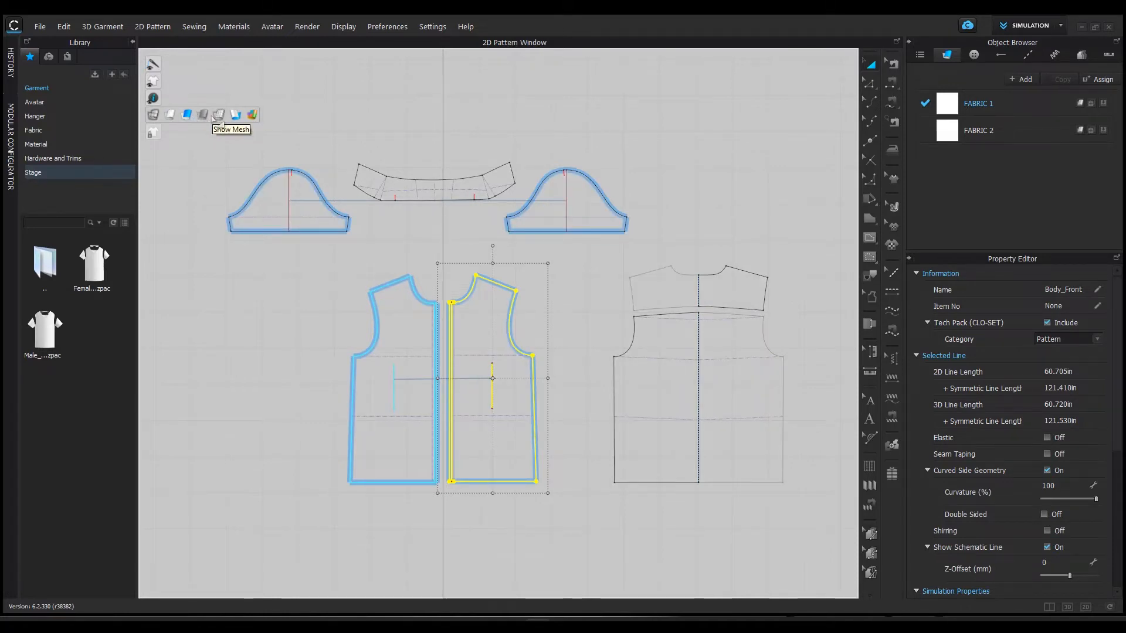
pyautogui.click(218, 116)
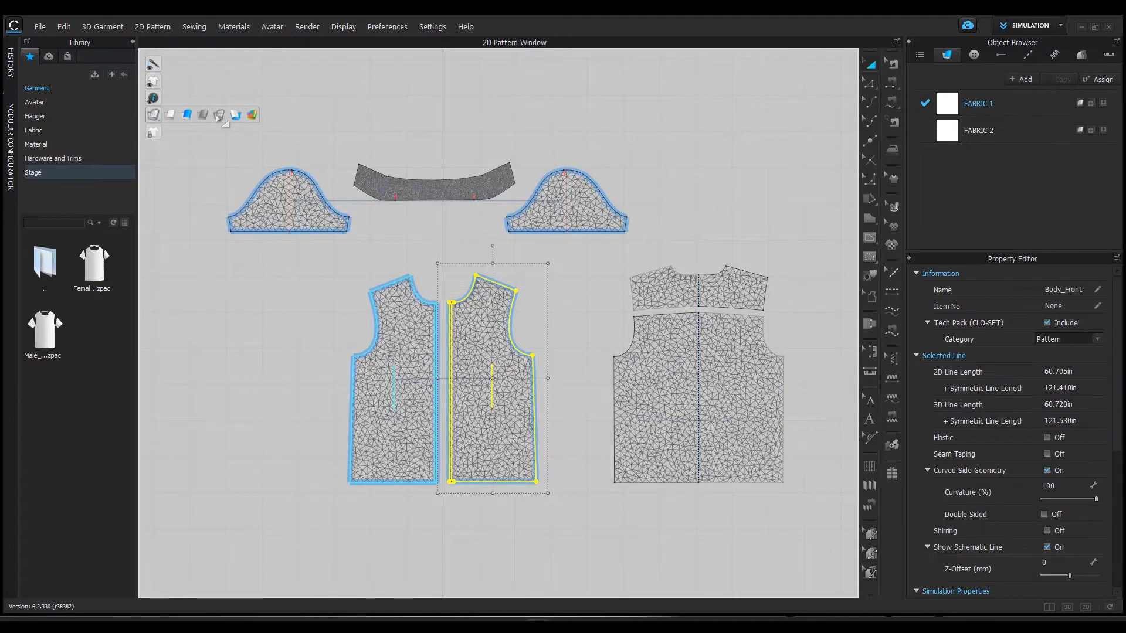
pyautogui.click(240, 118)
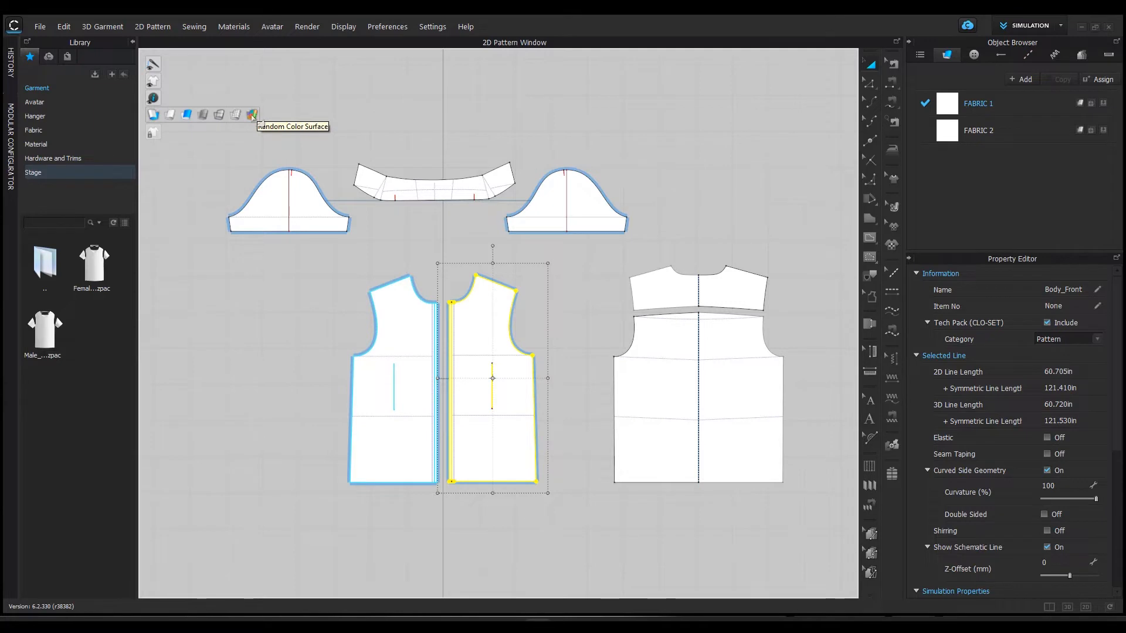
pyautogui.click(252, 116)
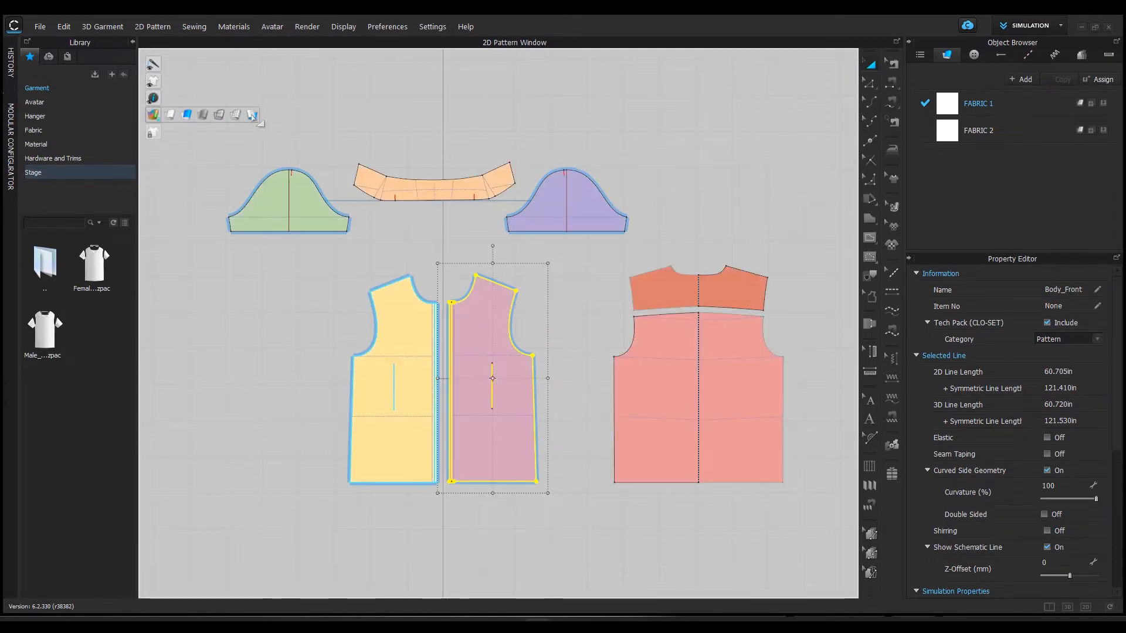
pyautogui.click(203, 115)
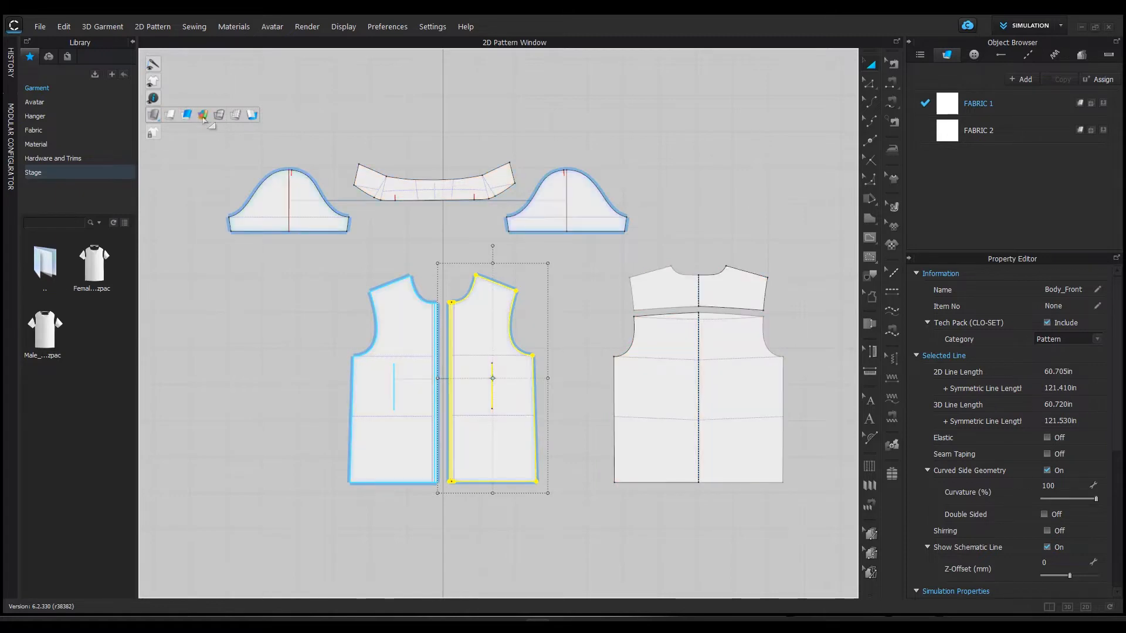
# - Try overlapping the two front pieces in the translucent display, undo the move and clear the selection
pyautogui.click(387, 126)
pyautogui.moveTo(477, 326); pyautogui.dragTo(401, 323)
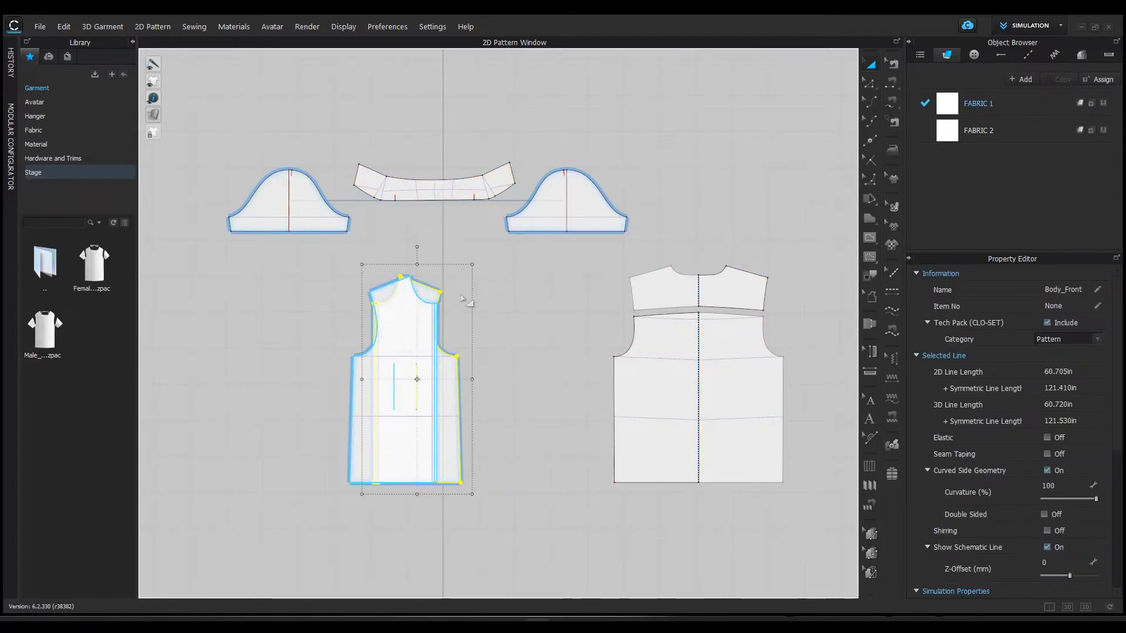
pyautogui.hotkey('ctrl', 'z')
pyautogui.click(567, 292)
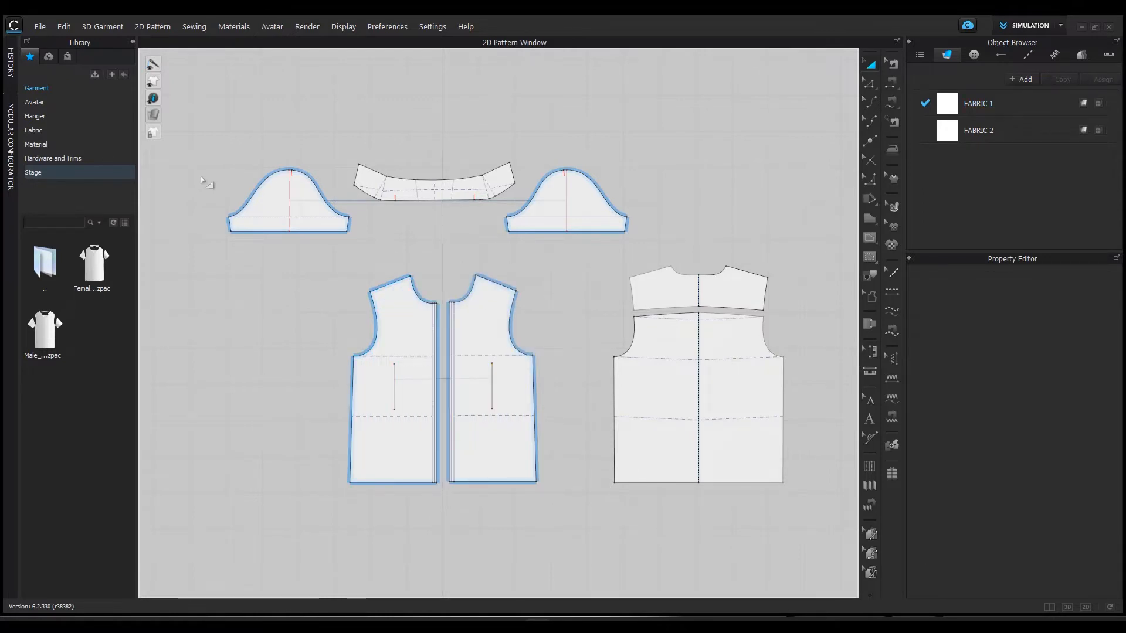
pyautogui.moveTo(249, 146); pyautogui.dragTo(257, 120, button='right')
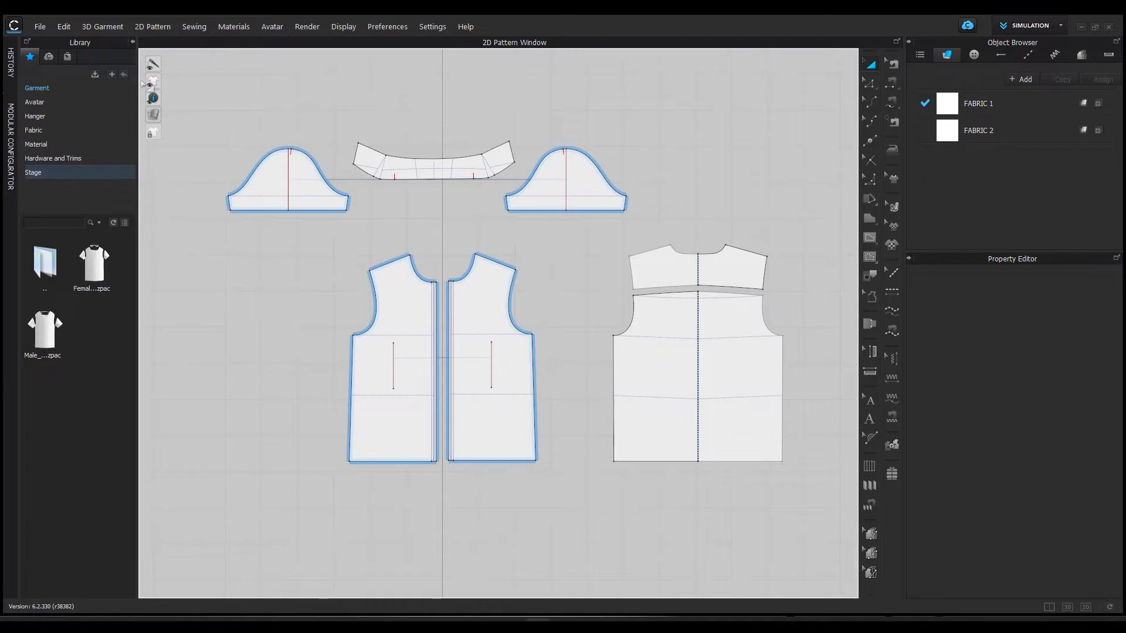
pyautogui.moveTo(154, 83)
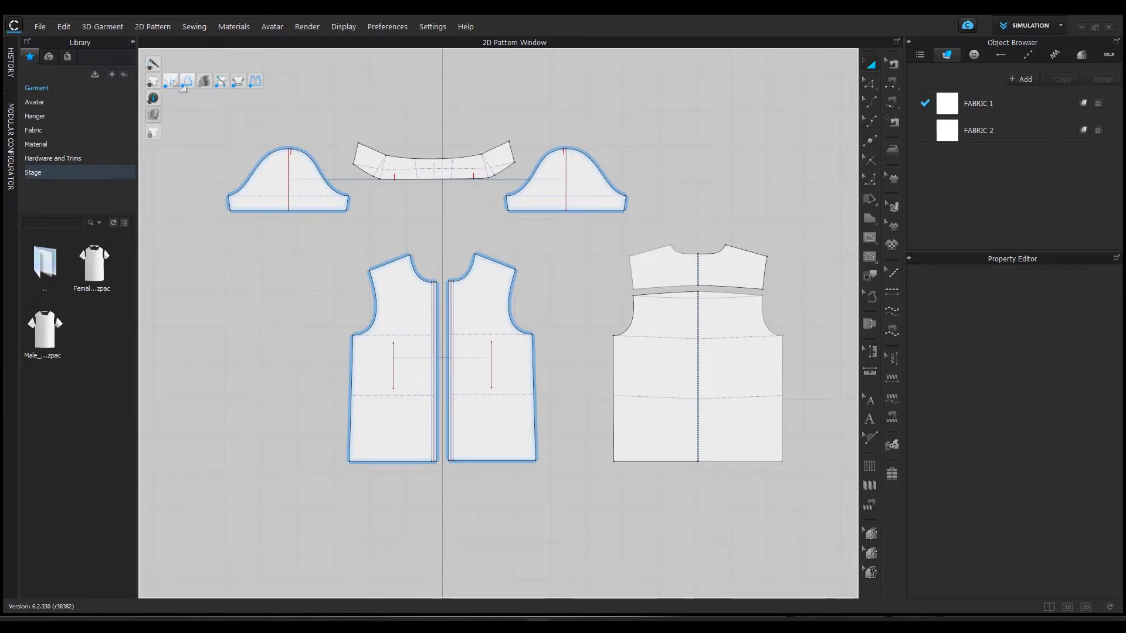
pyautogui.click(172, 82)
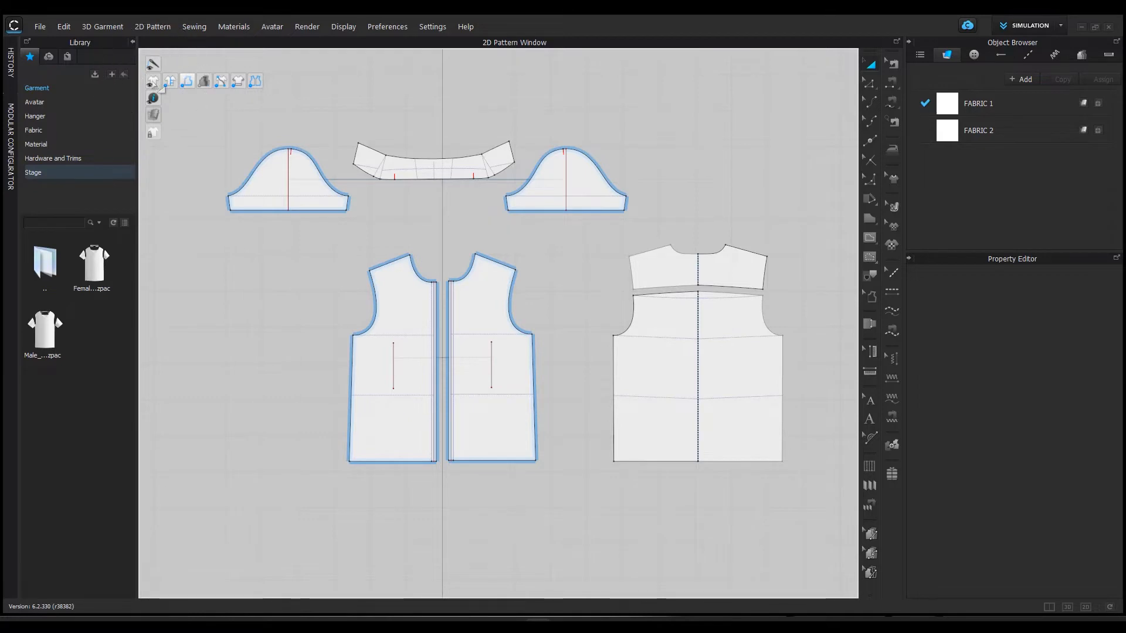
pyautogui.click(170, 82)
pyautogui.click(170, 83)
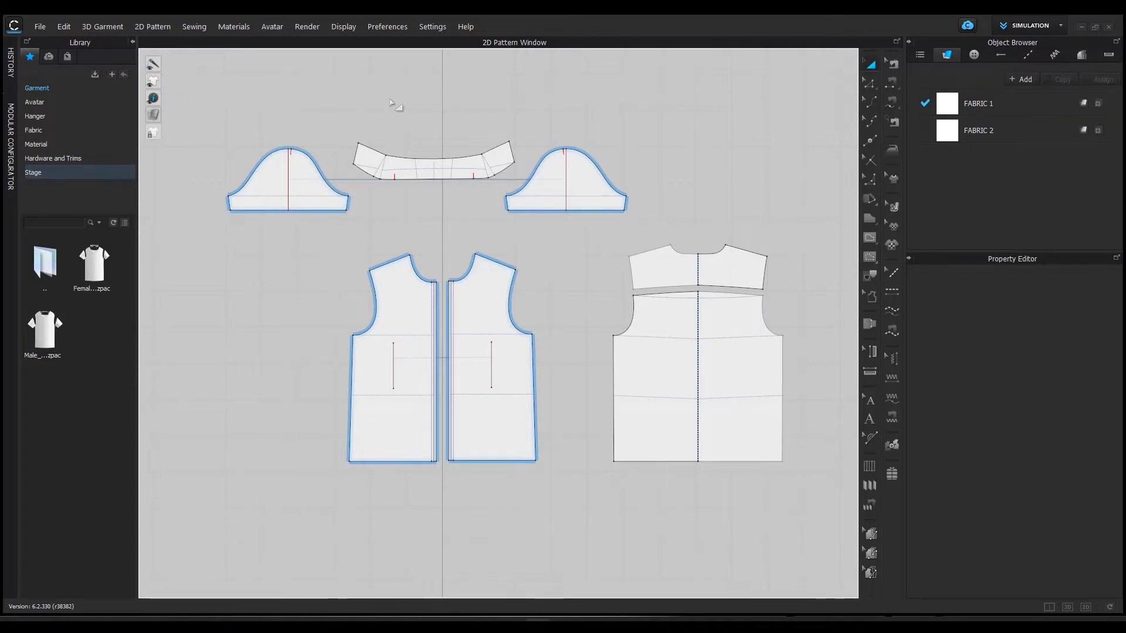
# - Open the grid properties and try switching Show 2D Grid off and on again
pyautogui.scroll(2, 392, 125)
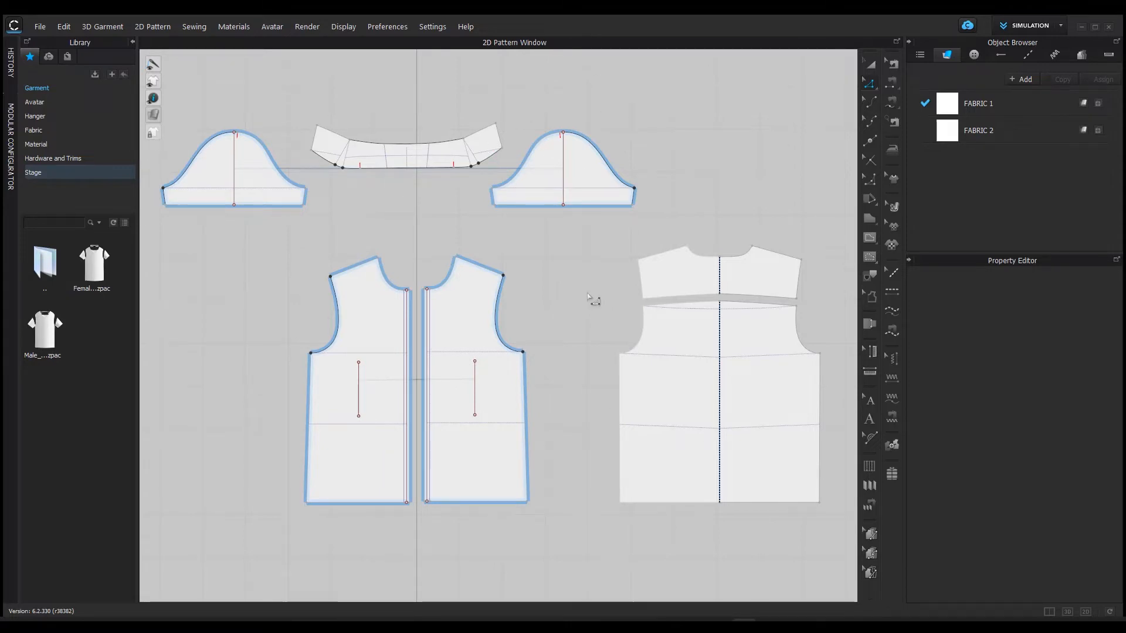
pyautogui.rightClick(570, 271)
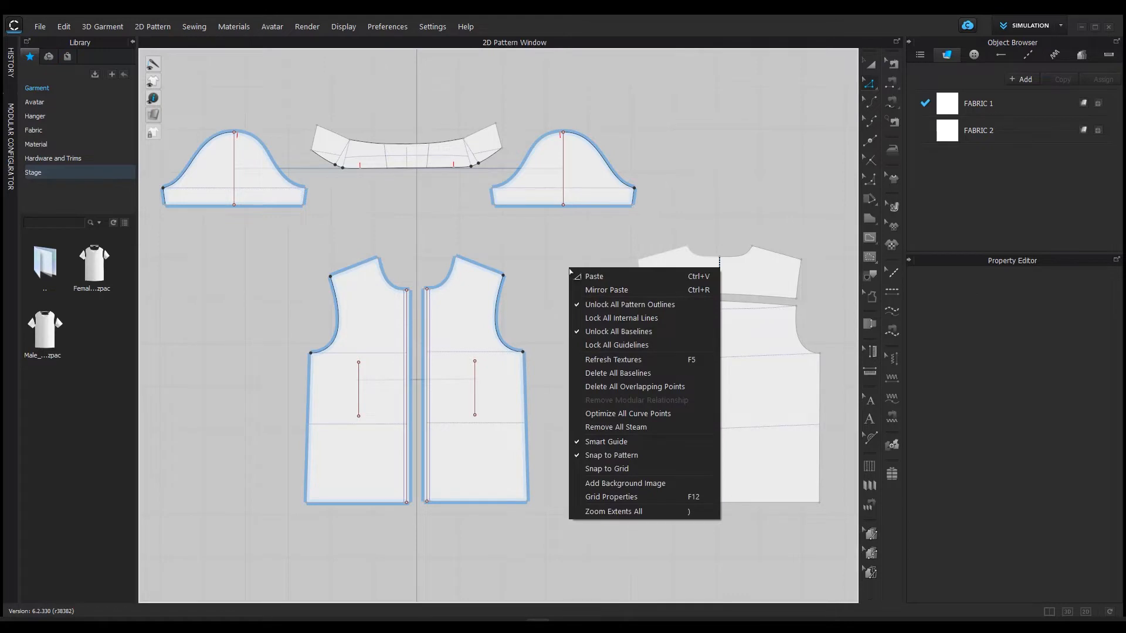
pyautogui.click(621, 498)
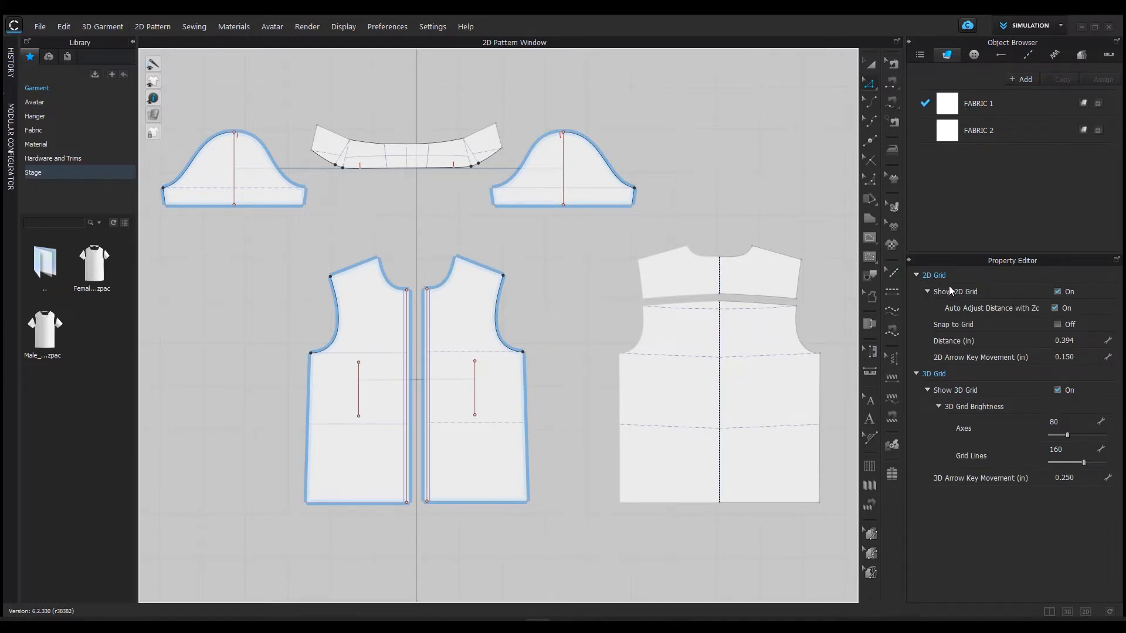
pyautogui.click(1058, 292)
pyautogui.click(1058, 291)
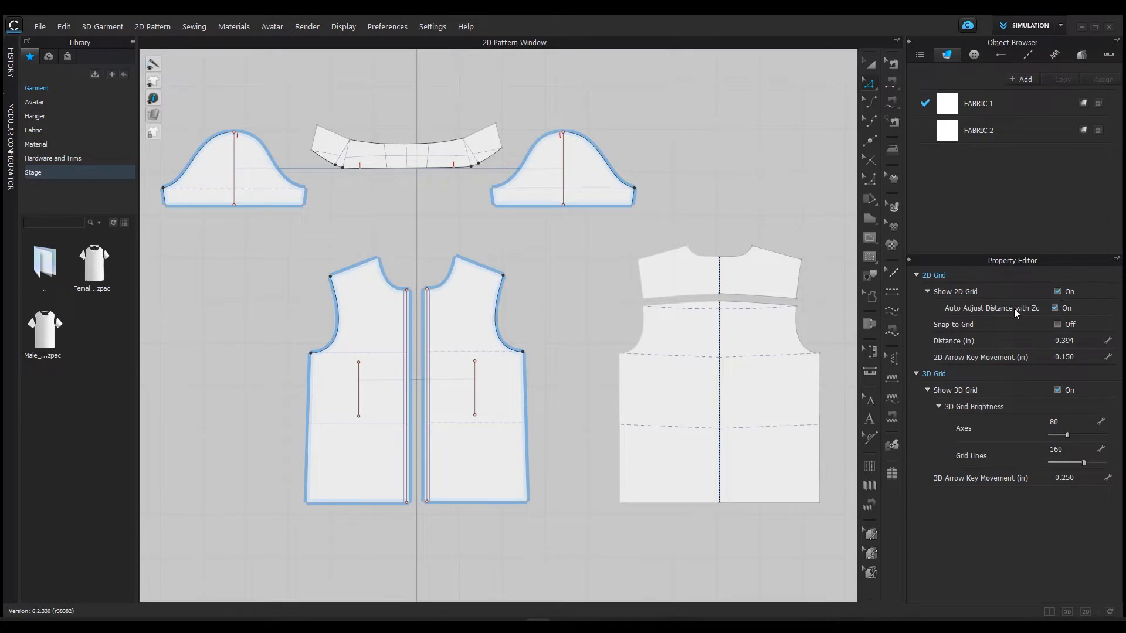
# - Turn off Auto Adjust Distance with Zoom for the 2D grid and check the grid spacing at several magnifications
pyautogui.click(1054, 308)
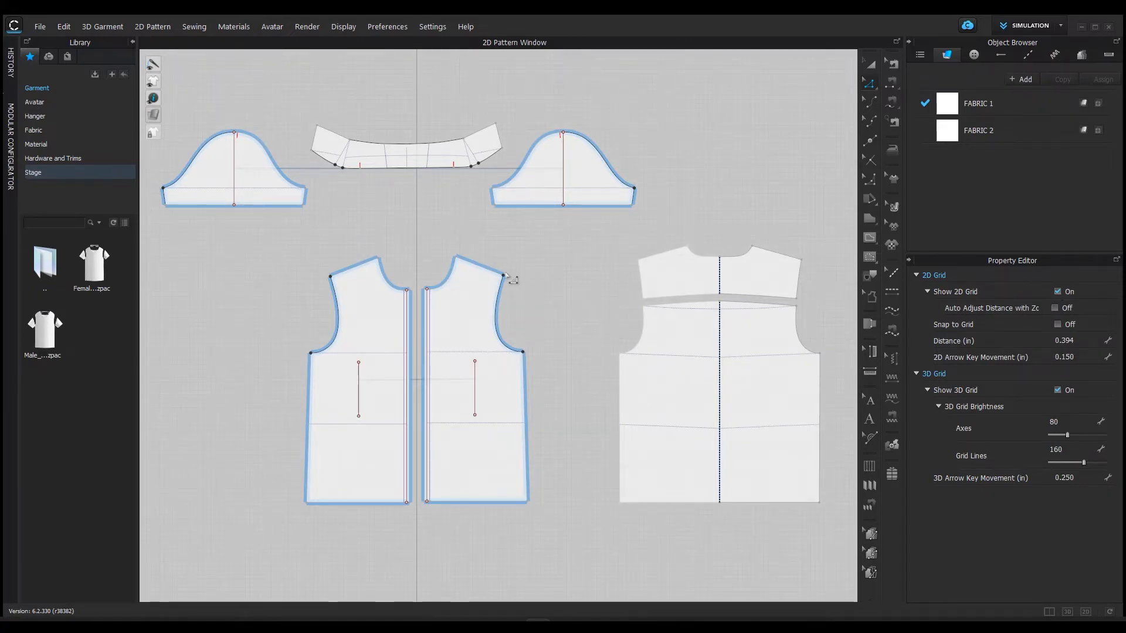
pyautogui.click(1054, 308)
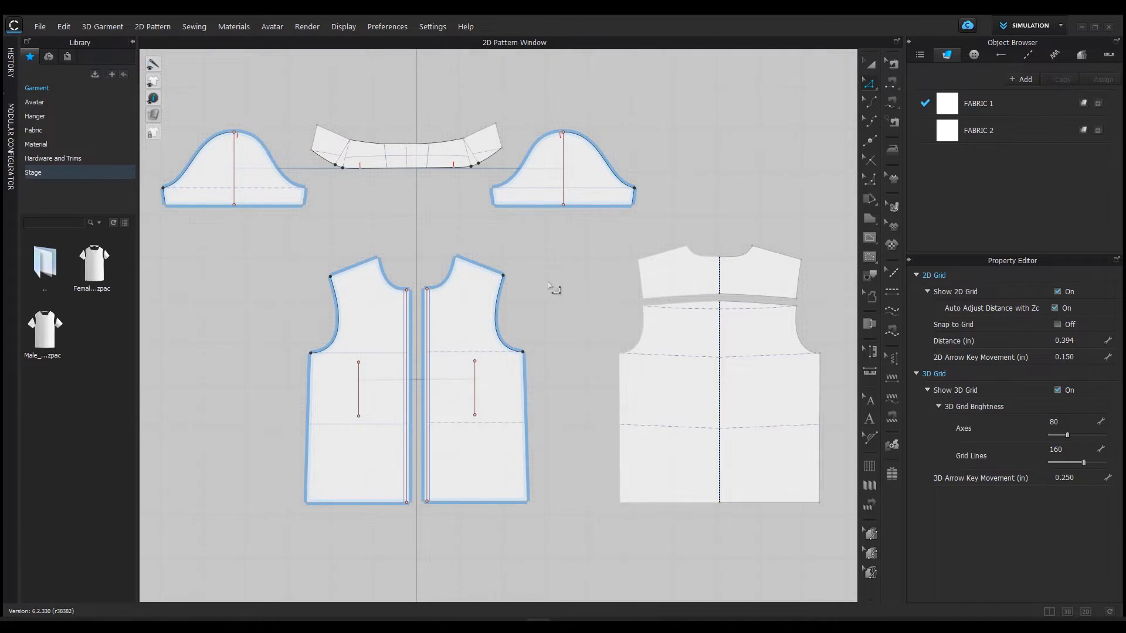
pyautogui.click(1056, 308)
pyautogui.scroll(-3, 567, 301)
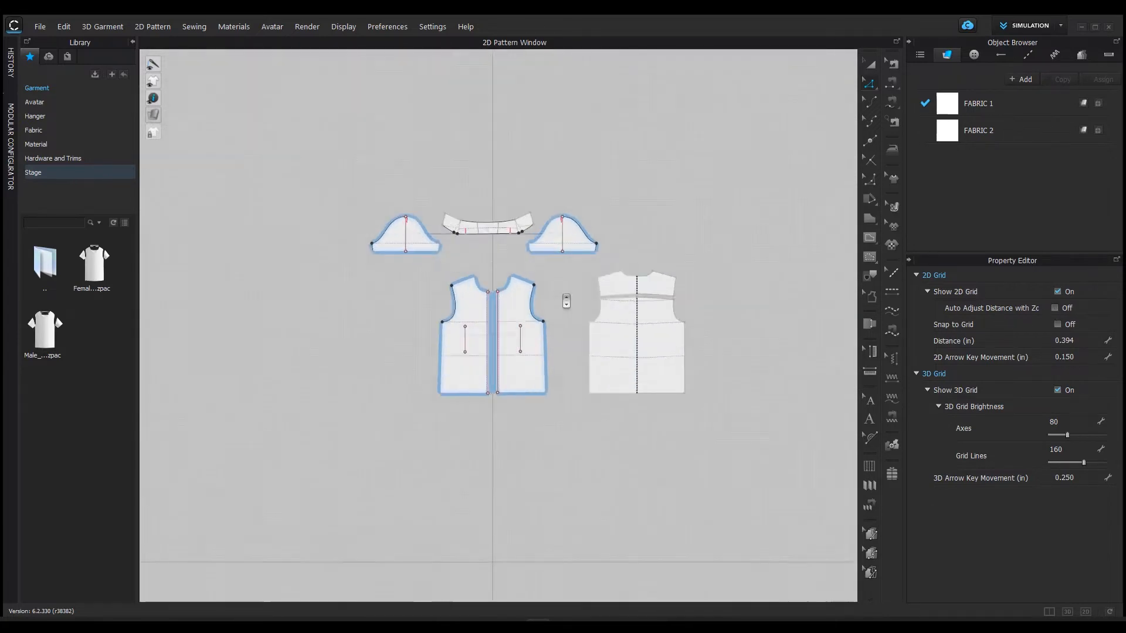
pyautogui.scroll(6, 565, 299)
pyautogui.scroll(-4, 564, 301)
pyautogui.scroll(-3, 562, 300)
pyautogui.scroll(5, 613, 298)
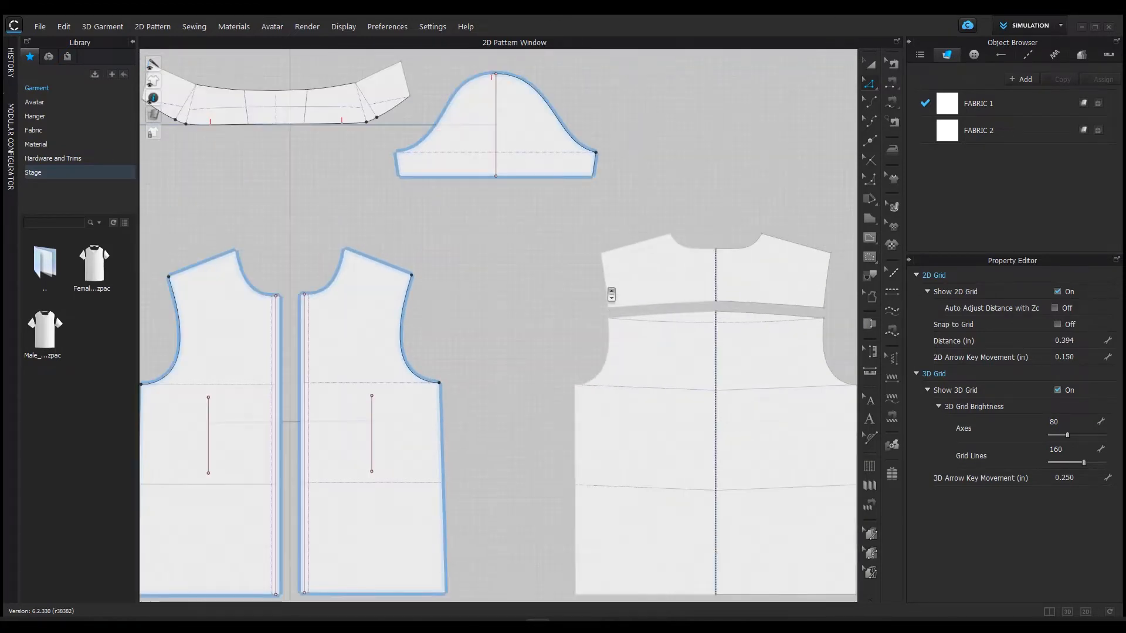
pyautogui.scroll(-4, 673, 295)
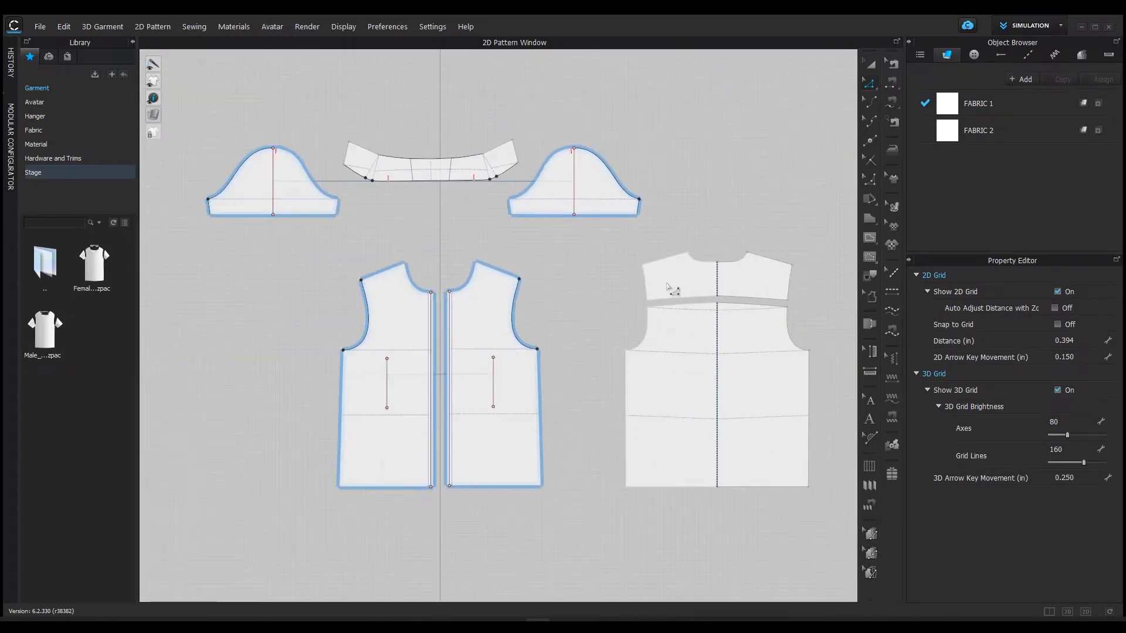
# - Turn on Auto Adjust Distance with Zoom and Snap to Grid for the 2D grid
pyautogui.click(1058, 324)
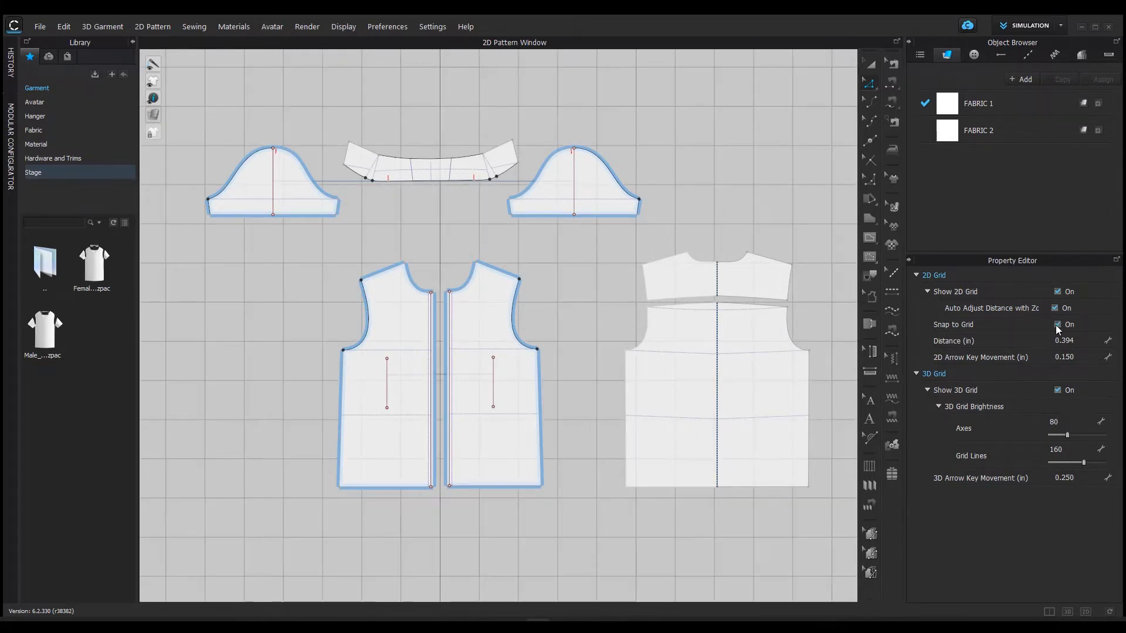
pyautogui.click(870, 64)
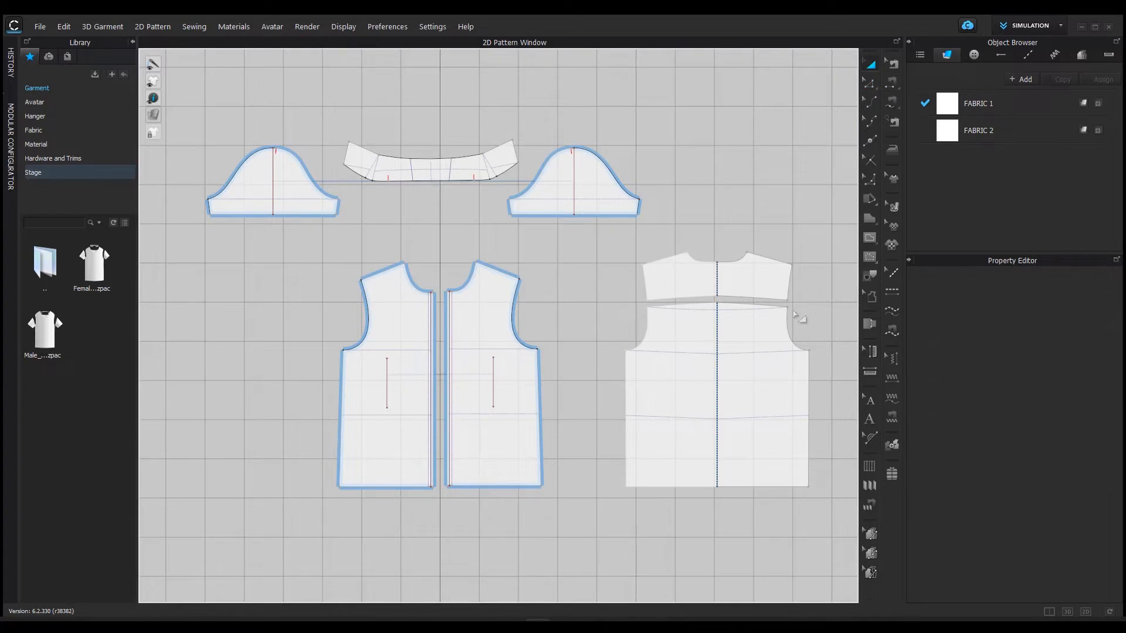
# - Unlock all pattern outlines and move the lower back piece slightly toward the front pieces, snapping to the grid
pyautogui.rightClick(568, 253)
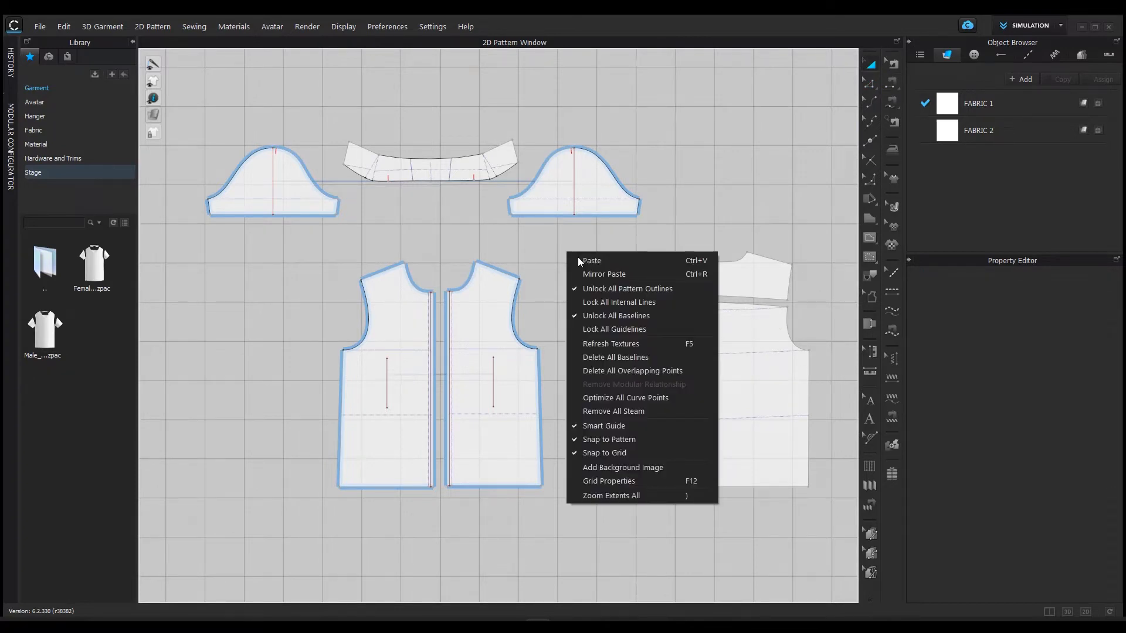
pyautogui.click(645, 289)
pyautogui.moveTo(761, 365)
pyautogui.mouseDown()
pyautogui.moveTo(714, 391)
pyautogui.moveTo(751, 383)
pyautogui.moveTo(740, 386)
pyautogui.moveTo(747, 375)
pyautogui.moveTo(716, 395)
pyautogui.moveTo(717, 364)
pyautogui.moveTo(746, 360)
pyautogui.mouseUp()
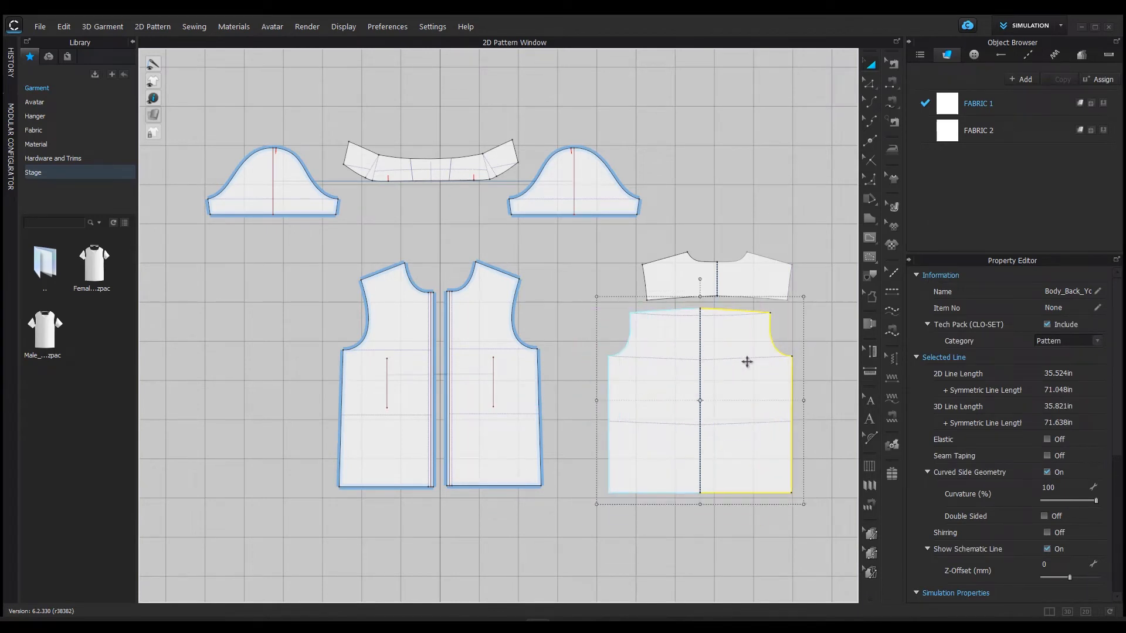
# - Reopen the grid properties and turn off Snap to Grid
pyautogui.rightClick(723, 139)
pyautogui.click(786, 365)
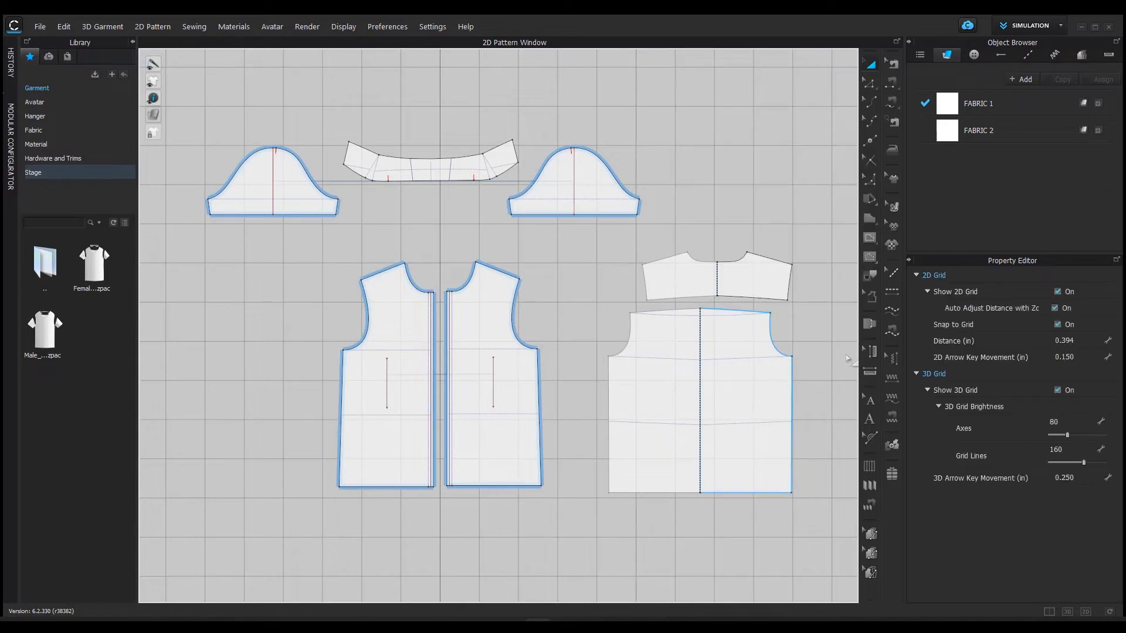
pyautogui.click(1057, 325)
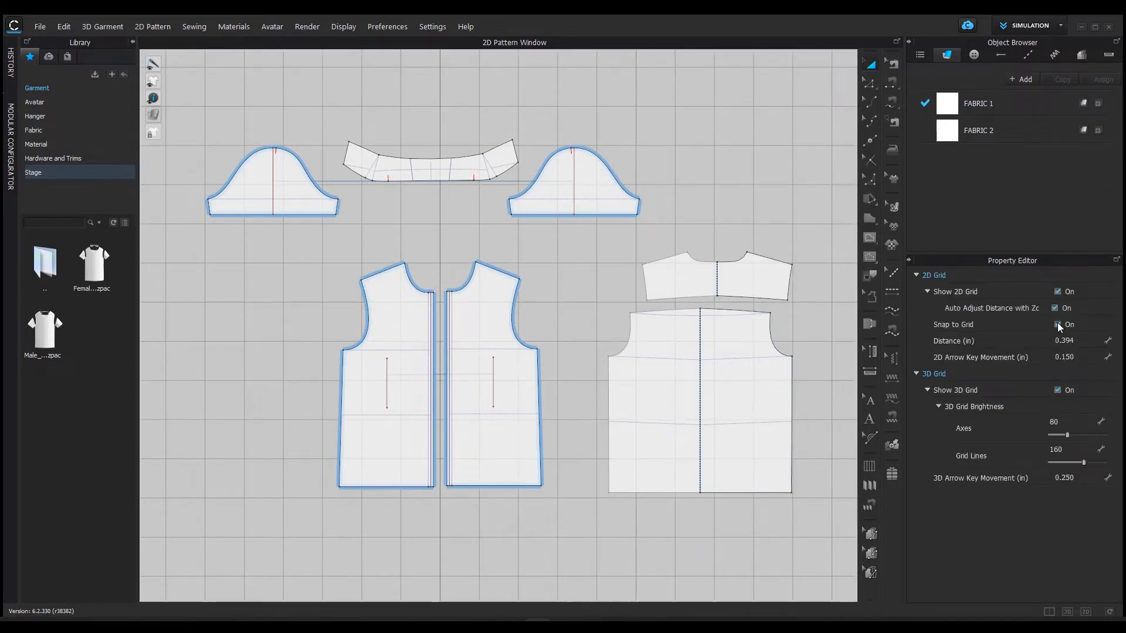
# - Try 2D grid distances of 0.5 in and 1 in
pyautogui.click(1081, 344)
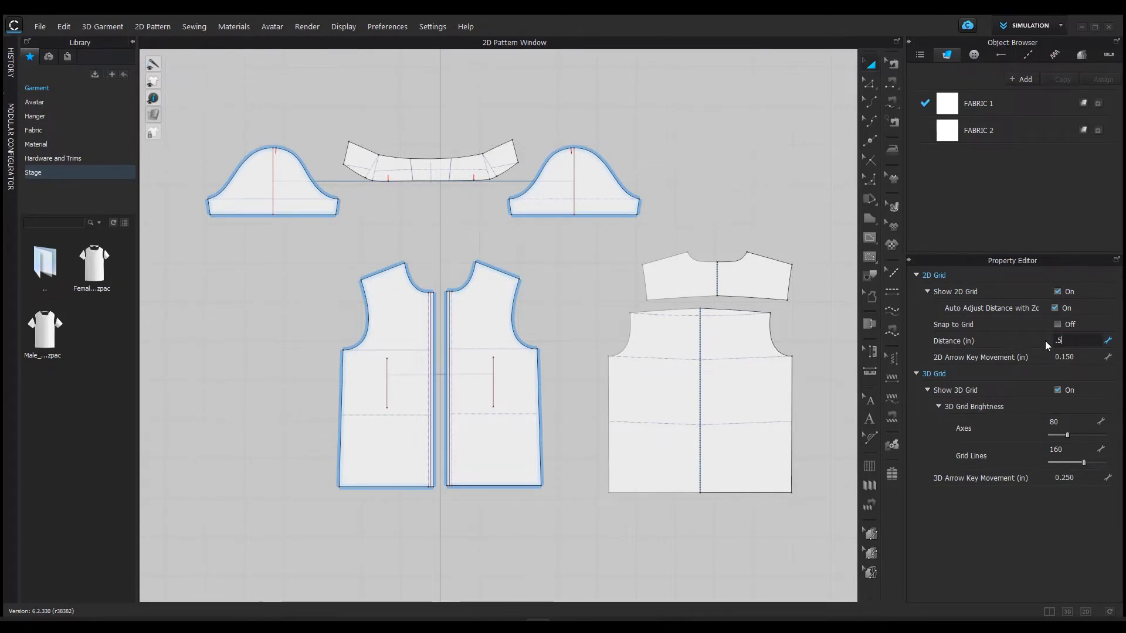
pyautogui.write('0.5')
pyautogui.press('Return')
pyautogui.doubleClick(1062, 340)
pyautogui.write('1')
pyautogui.press('Return')
# - Set the 2D grid distance to 0.389 in
pyautogui.doubleClick(1081, 340)
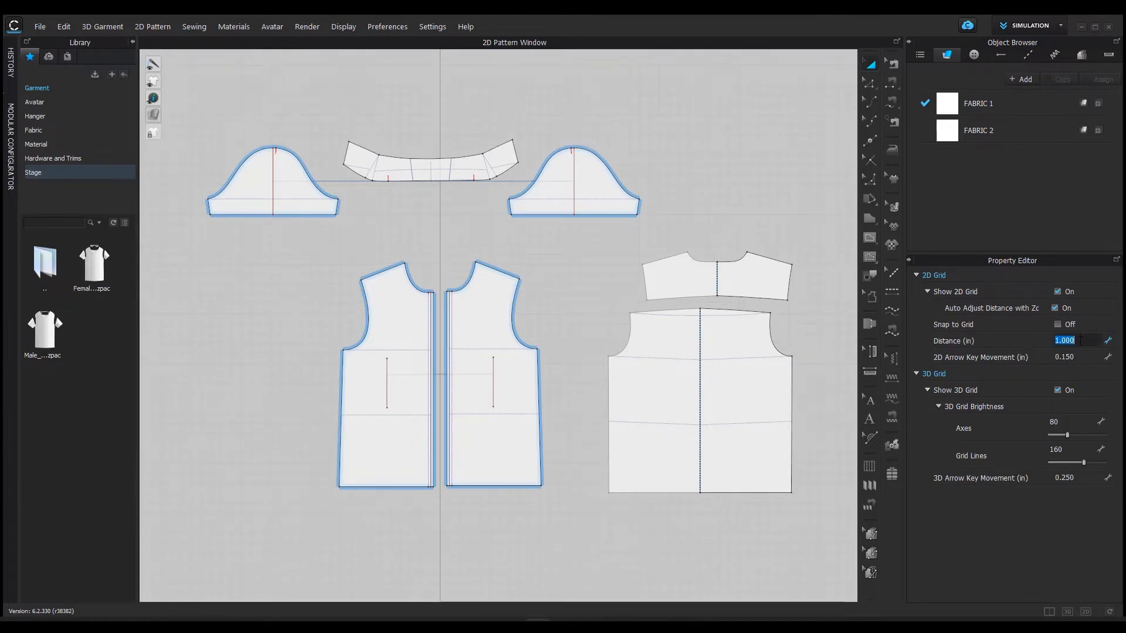
pyautogui.write('.389')
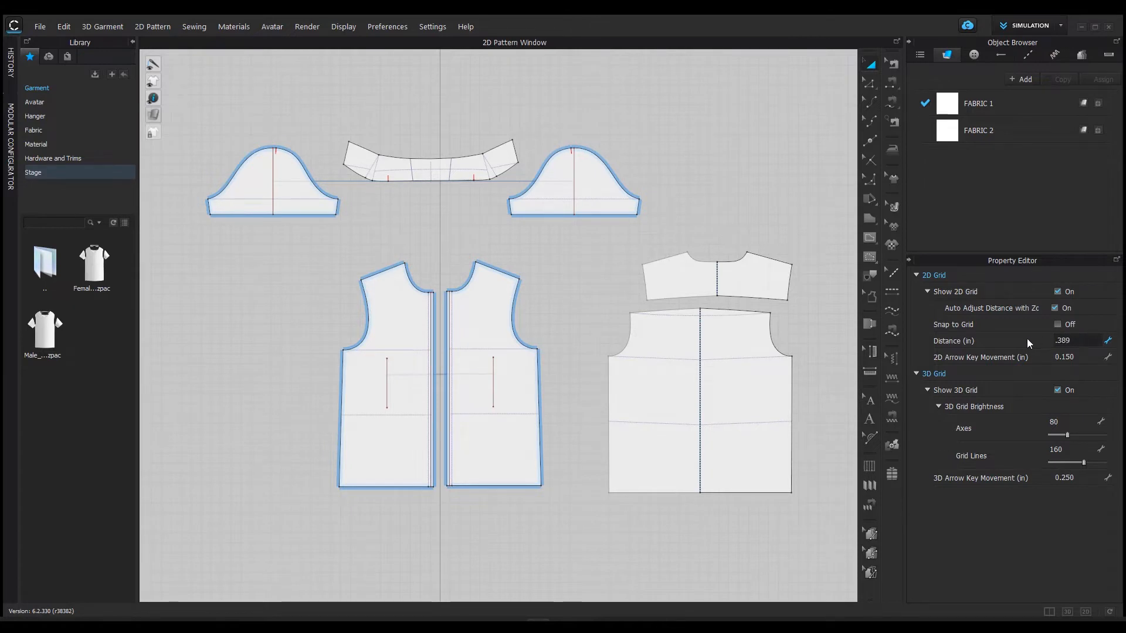
pyautogui.press('Return')
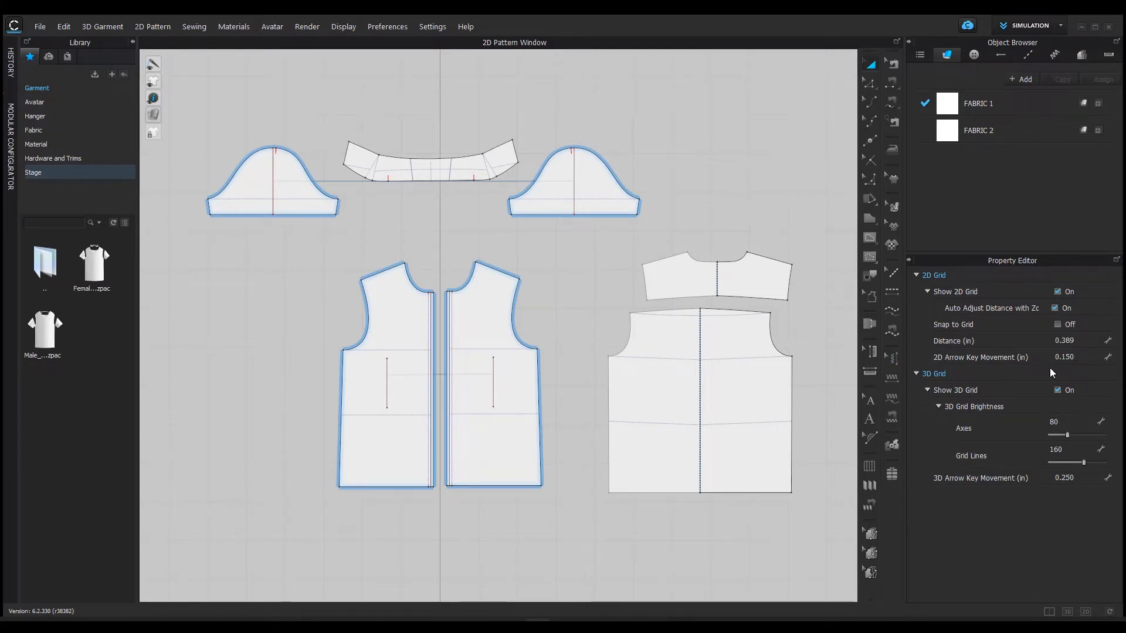
# - Set the 2D Arrow Key Movement to 0.25 in and nudge the lower back piece stepwise toward the front pieces
pyautogui.click(1077, 358)
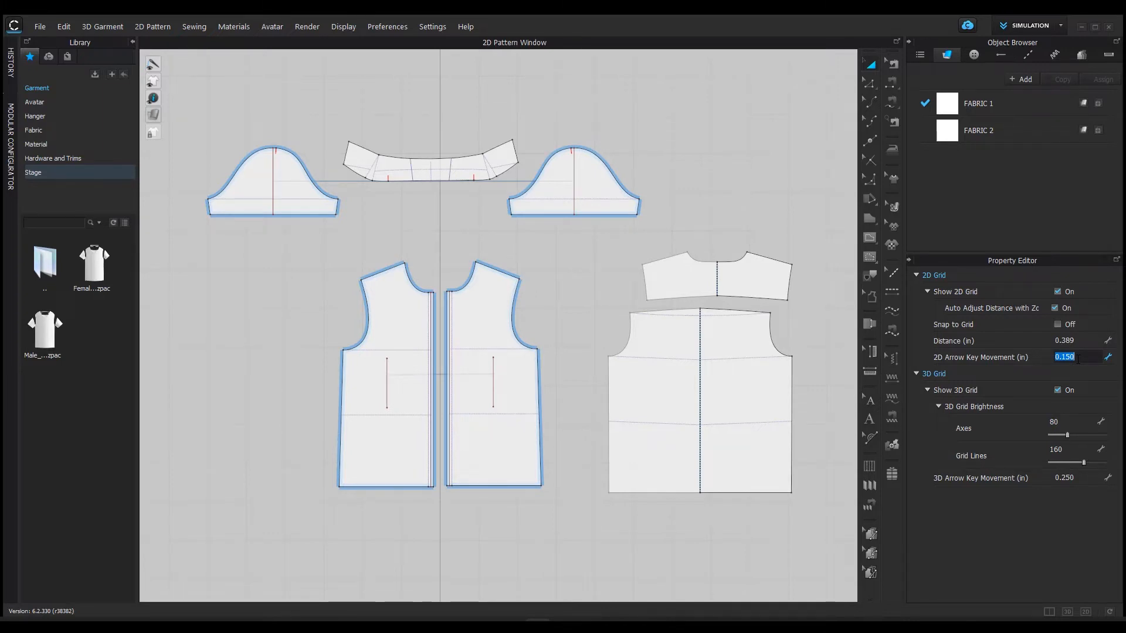
pyautogui.write('.25')
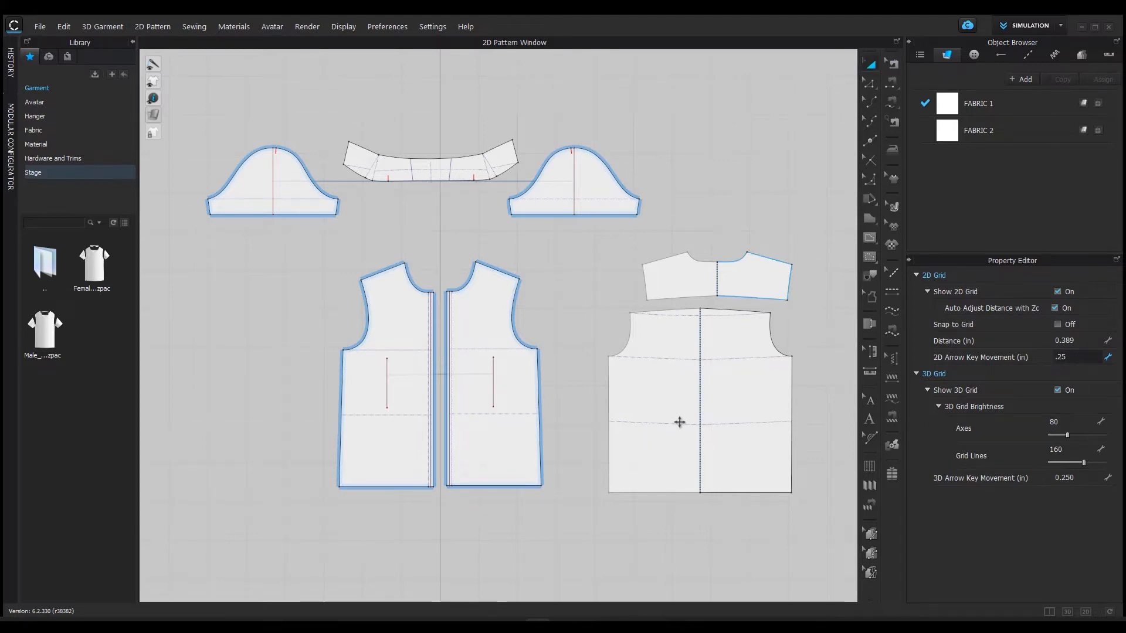
pyautogui.click(725, 402)
pyautogui.press('Left')
pyautogui.press('Left')
pyautogui.press('Left')
pyautogui.press('Left')
pyautogui.press('Left')
pyautogui.press('Left')
pyautogui.press('Left')
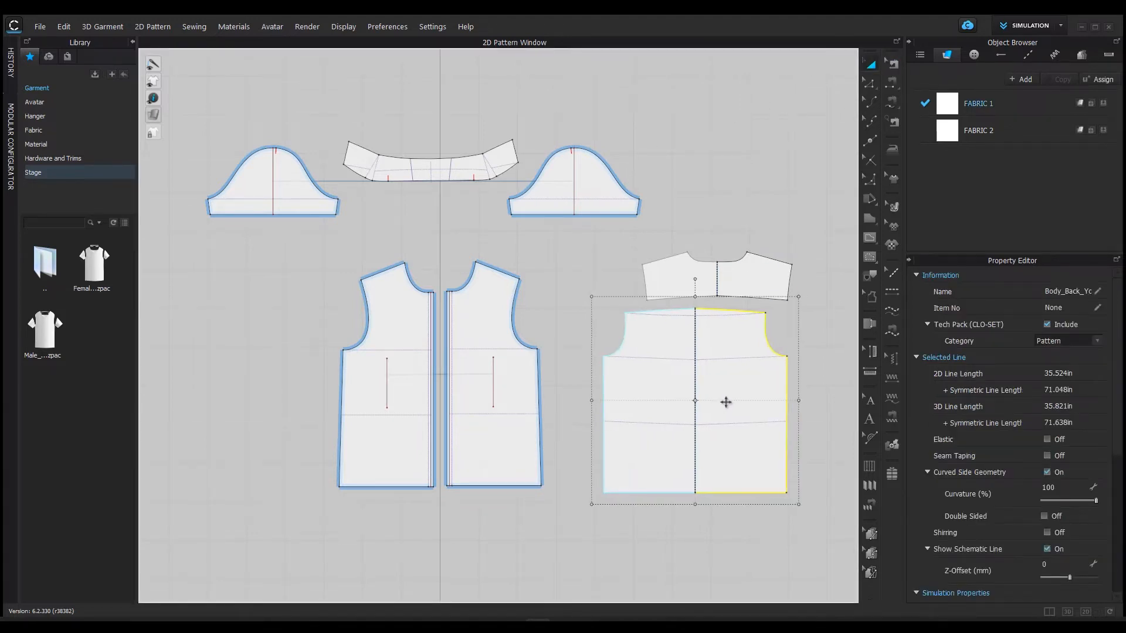
pyautogui.press('Left')
pyautogui.press('Left')
pyautogui.press('Left')
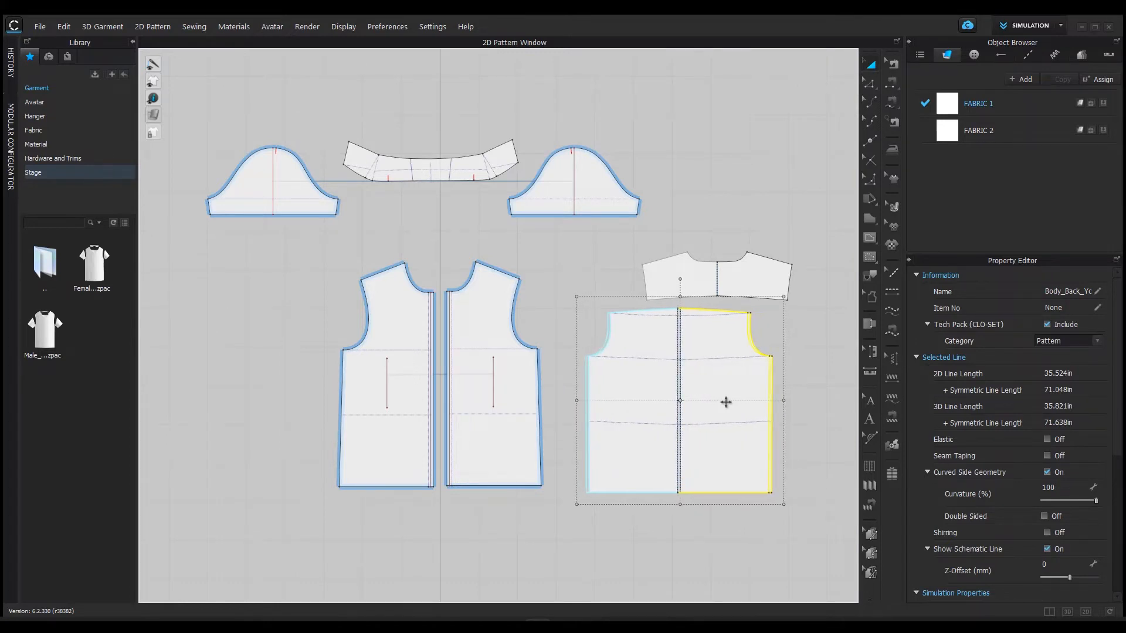
# - Nudge the lower back piece in small steps right, up, down and back toward the front pieces to adjust its position
pyautogui.press('Right')
pyautogui.press('Right')
pyautogui.press('Right')
pyautogui.press('Right')
pyautogui.press('Up')
pyautogui.press('Up')
pyautogui.press('Up')
pyautogui.press('Down')
pyautogui.press('Down')
pyautogui.press('Left')
pyautogui.press('Left')
pyautogui.press('Left')
pyautogui.press('Left')
pyautogui.press('Left')
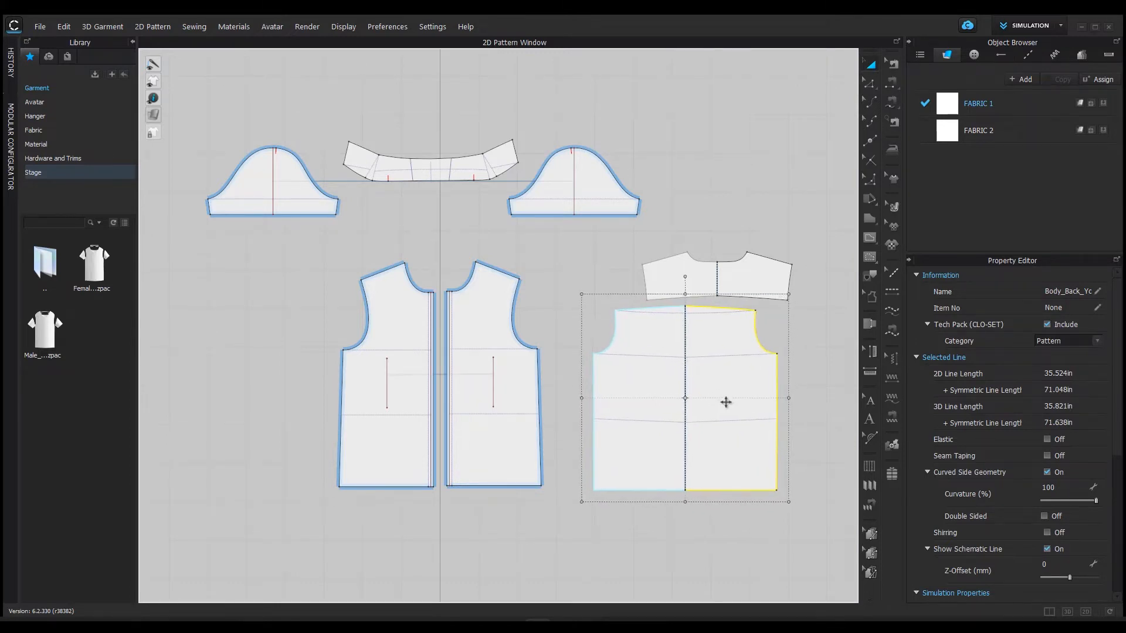
# - Set both the 2D and 3D Arrow Key Movement to 0.150 in in the grid properties
pyautogui.rightClick(801, 213)
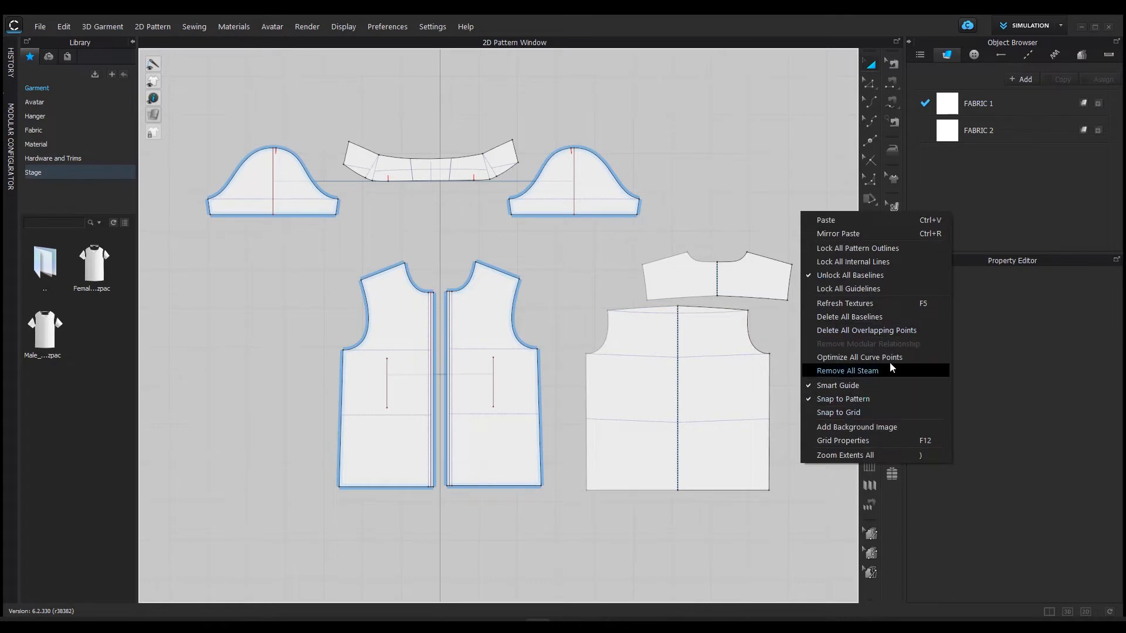
pyautogui.click(874, 439)
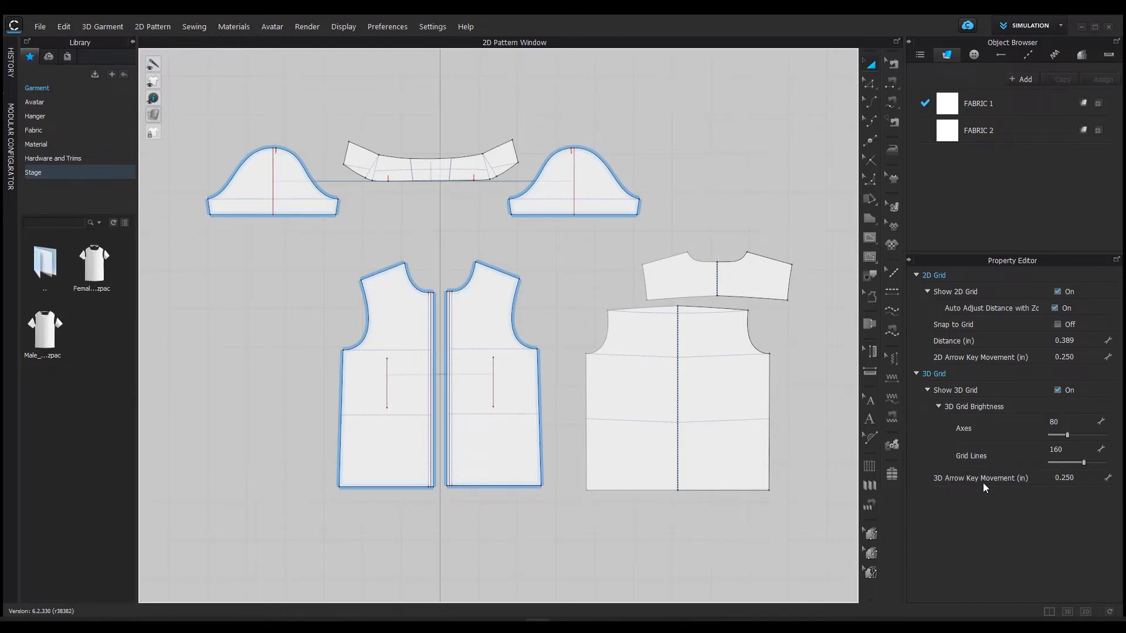
pyautogui.click(1082, 356)
pyautogui.write('.150')
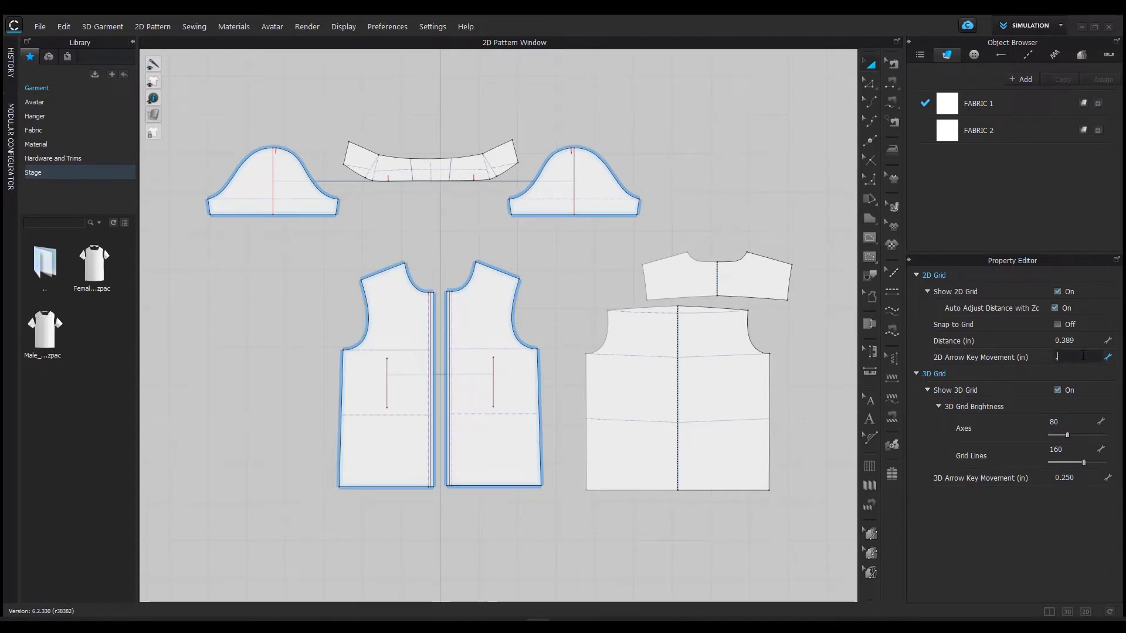
pyautogui.press('Return')
pyautogui.click(1084, 478)
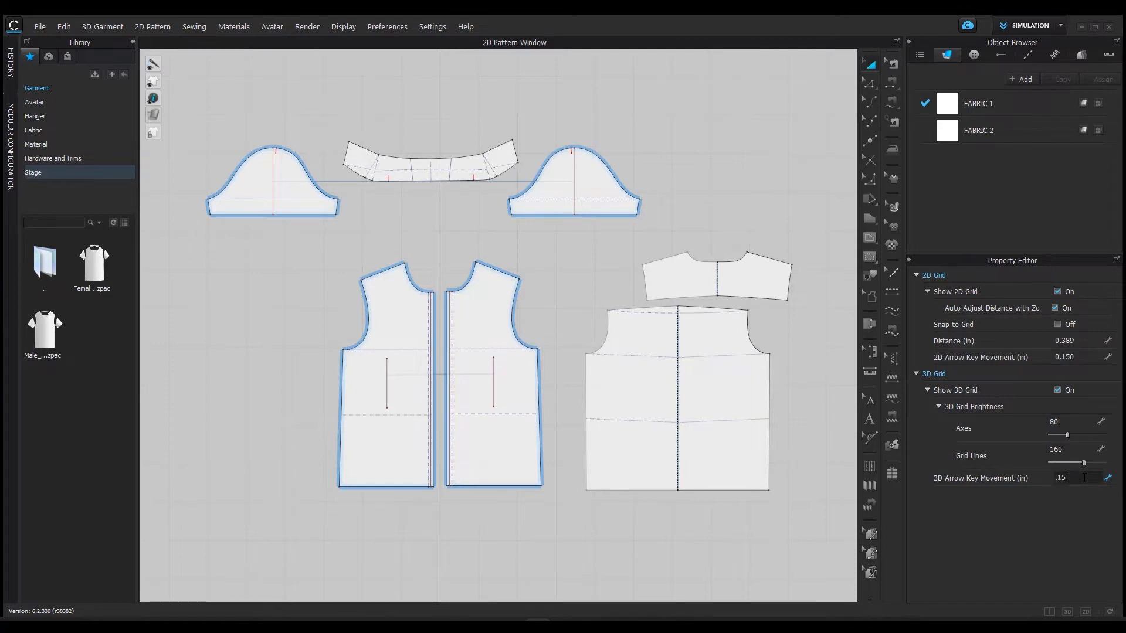
pyautogui.press('Return')
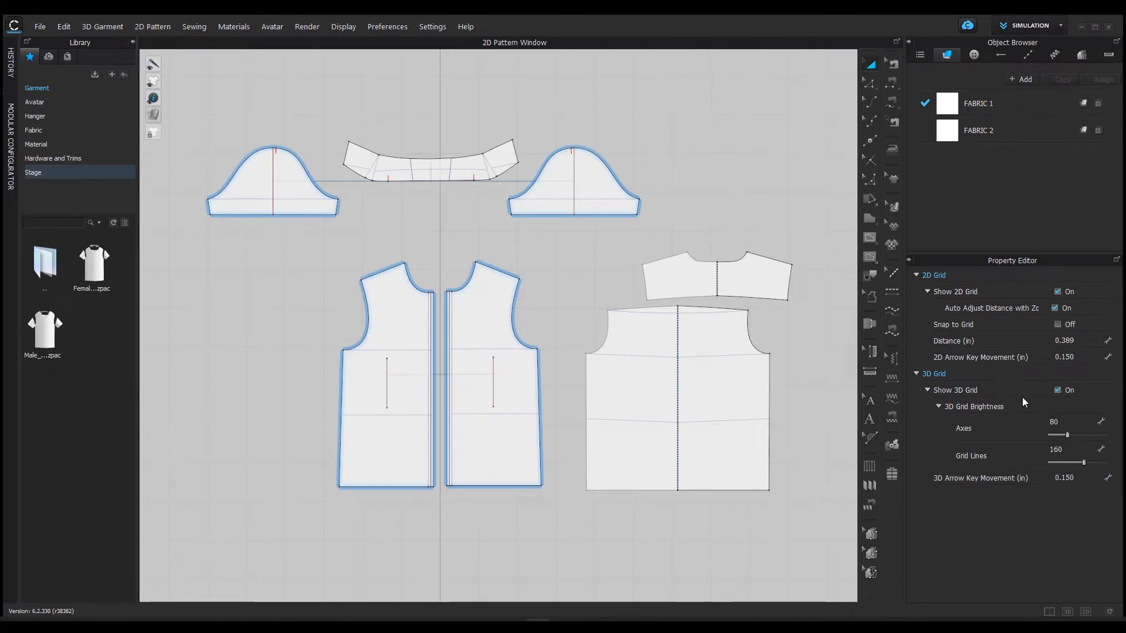
pyautogui.click(741, 184)
# - Split the middle line of the collar's upper edge into 2 equal segments with Uniform Split
pyautogui.moveTo(769, 235); pyautogui.dragTo(759, 199, button='middle')
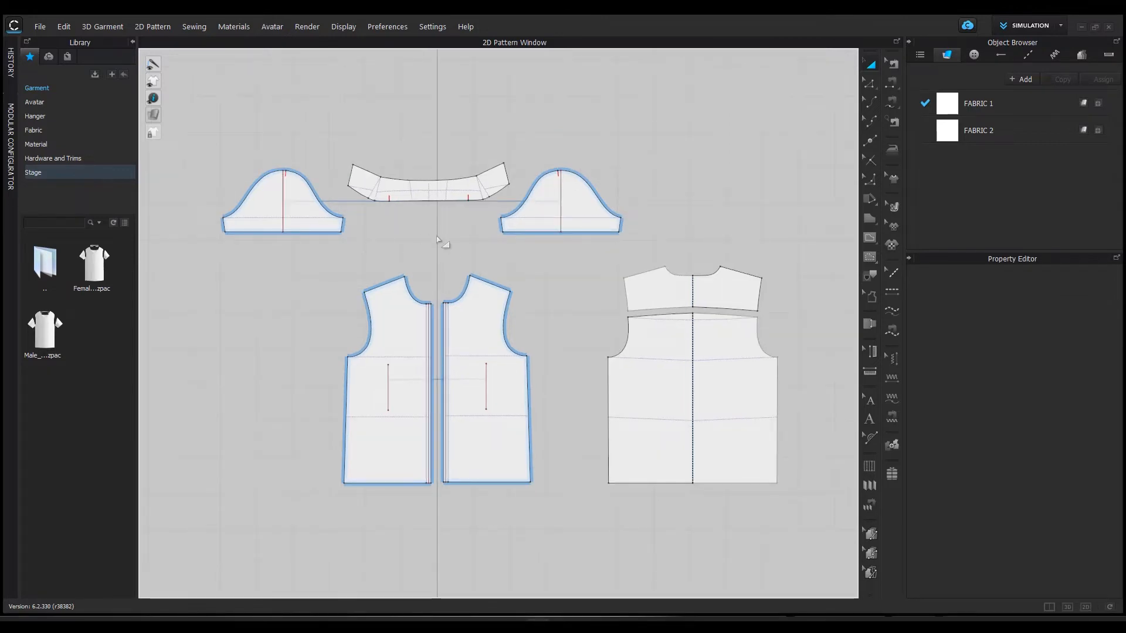
pyautogui.moveTo(426, 228); pyautogui.dragTo(433, 237, button='middle')
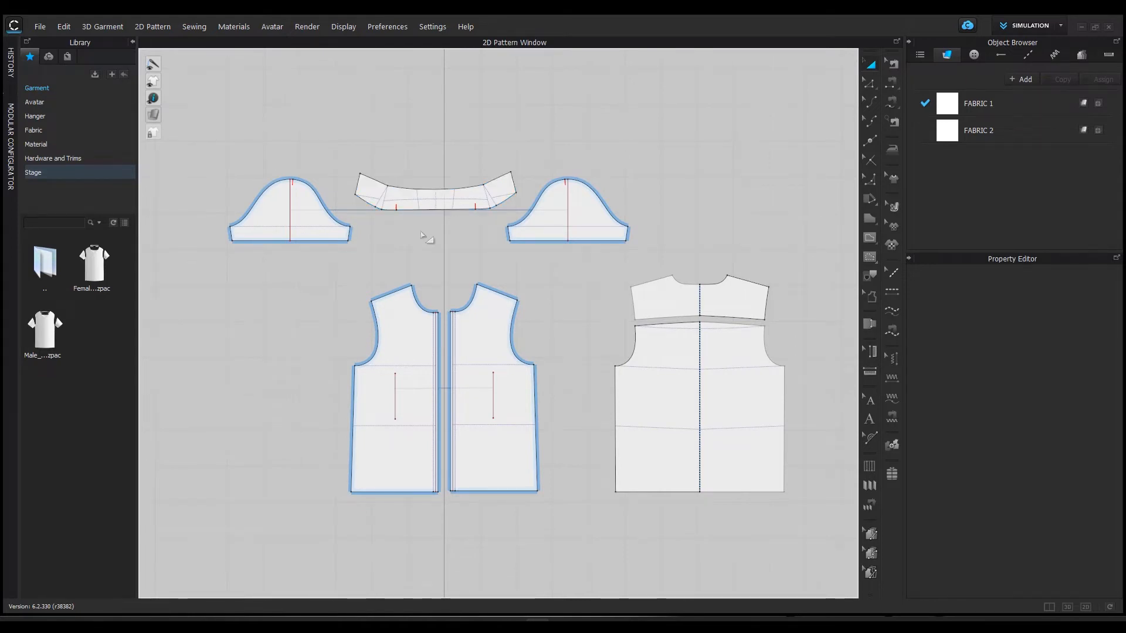
pyautogui.scroll(3, 422, 235)
pyautogui.click(423, 227)
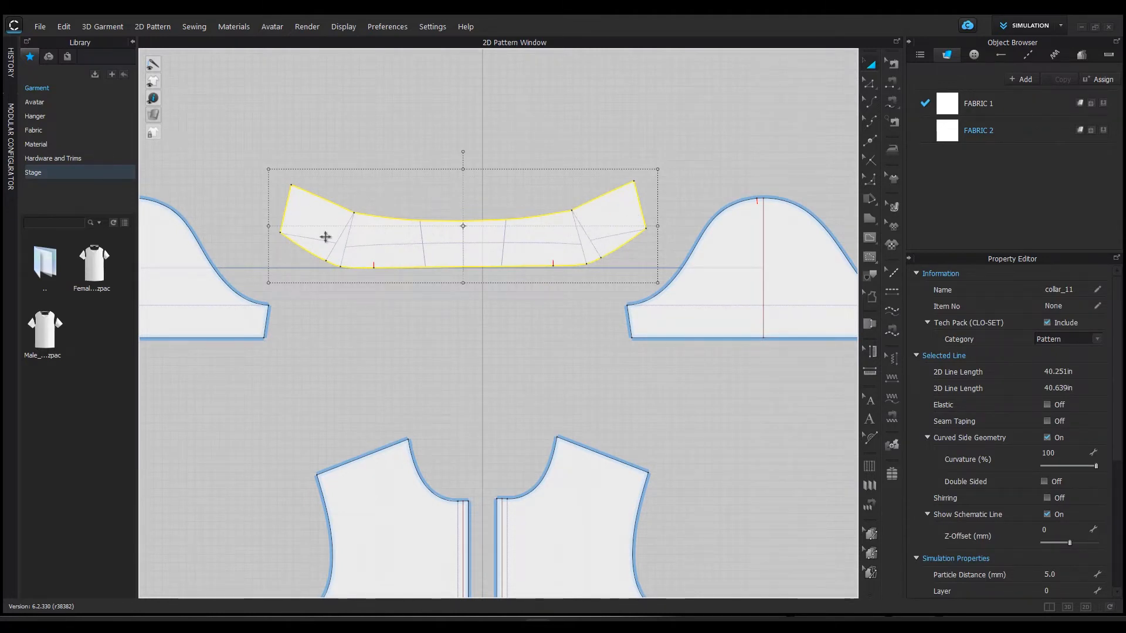
pyautogui.click(346, 125)
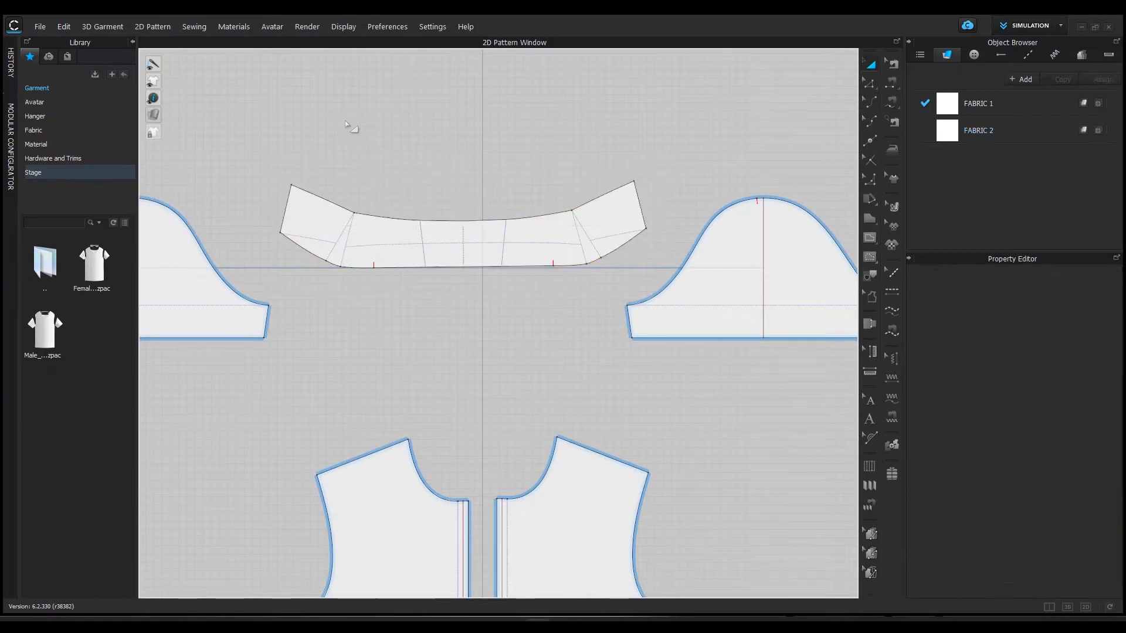
pyautogui.click(872, 144)
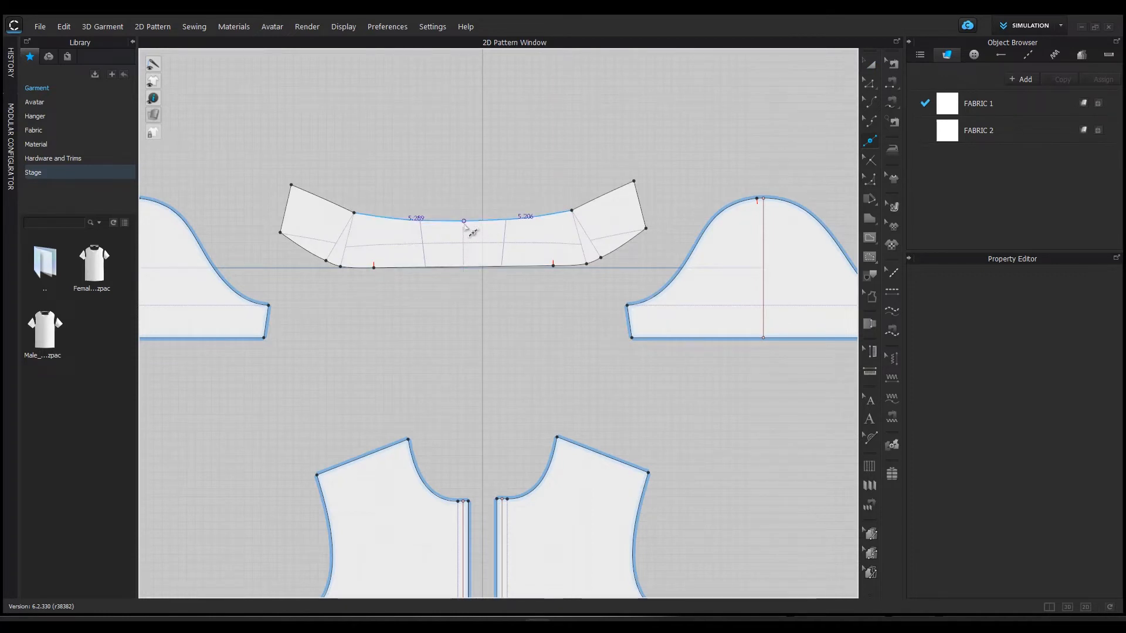
pyautogui.rightClick(465, 224)
pyautogui.click(490, 333)
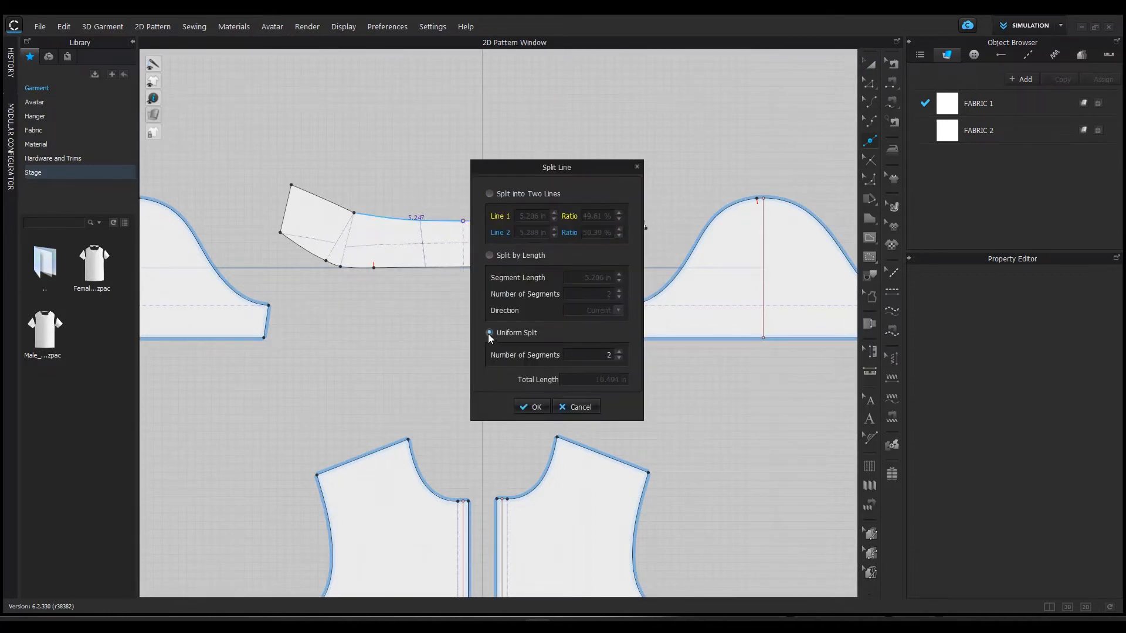
pyautogui.click(530, 407)
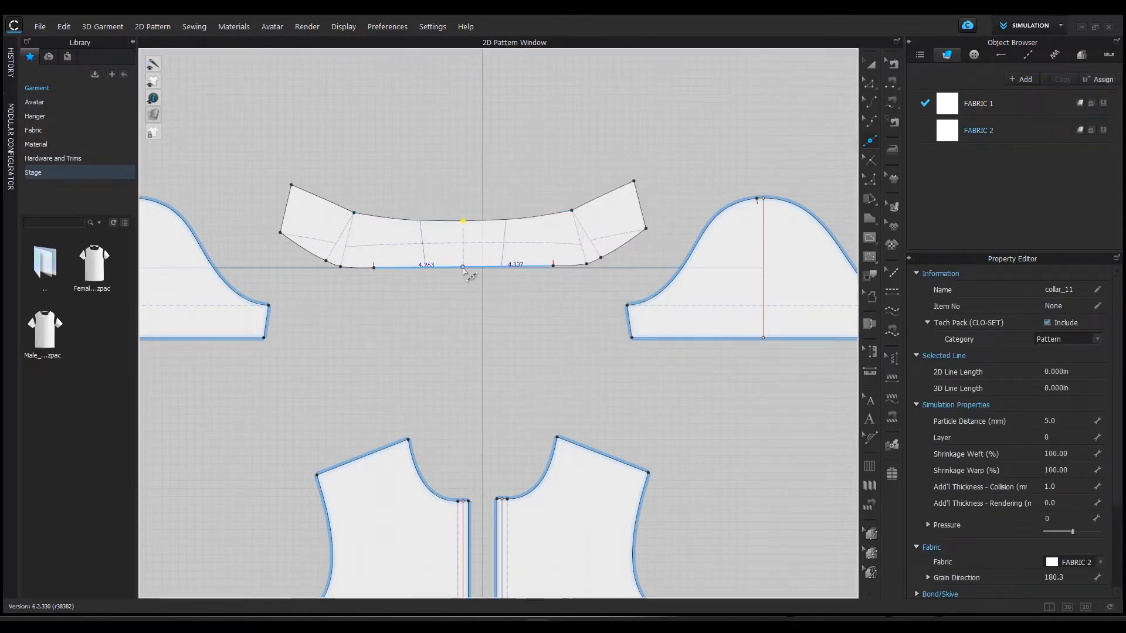
# - Split the line at the middle of the collar's lower edge into 2 equal segments with Uniform Split
pyautogui.rightClick(464, 267)
pyautogui.click(492, 333)
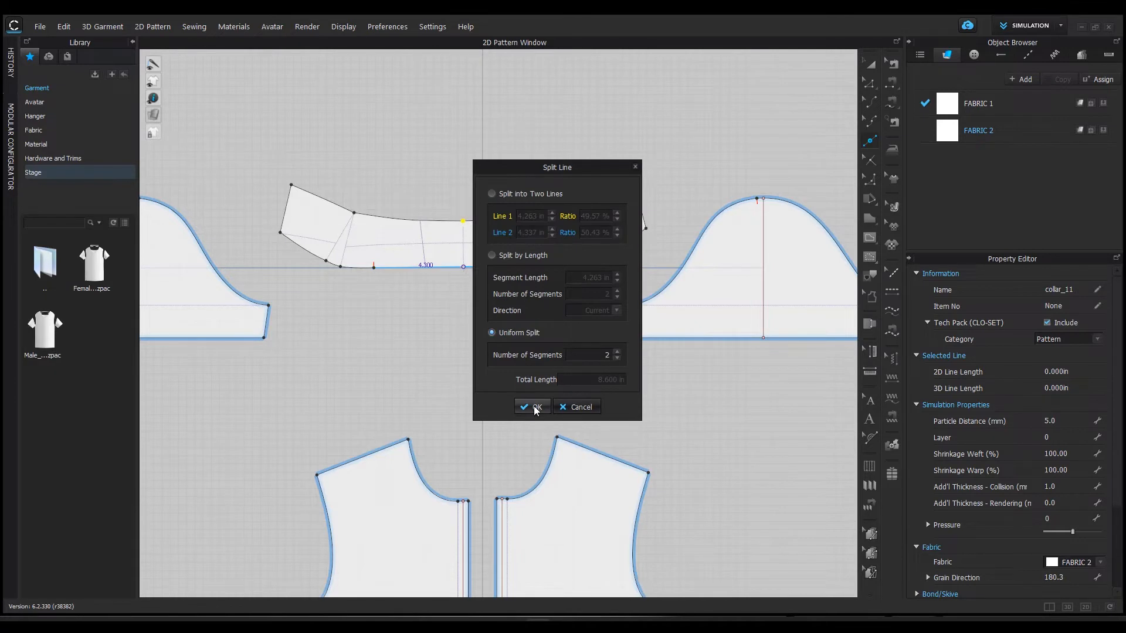
pyautogui.click(532, 406)
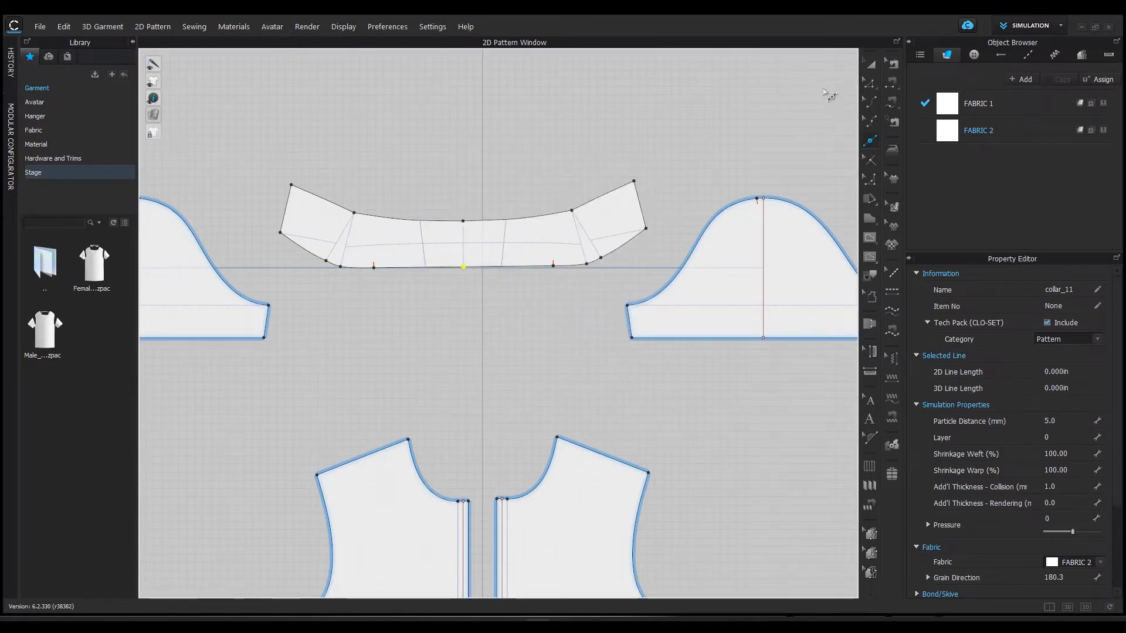
# - Apply Half Symmetric Pattern (with Sewing) linked editing to the collar piece and clear the selection
pyautogui.click(871, 64)
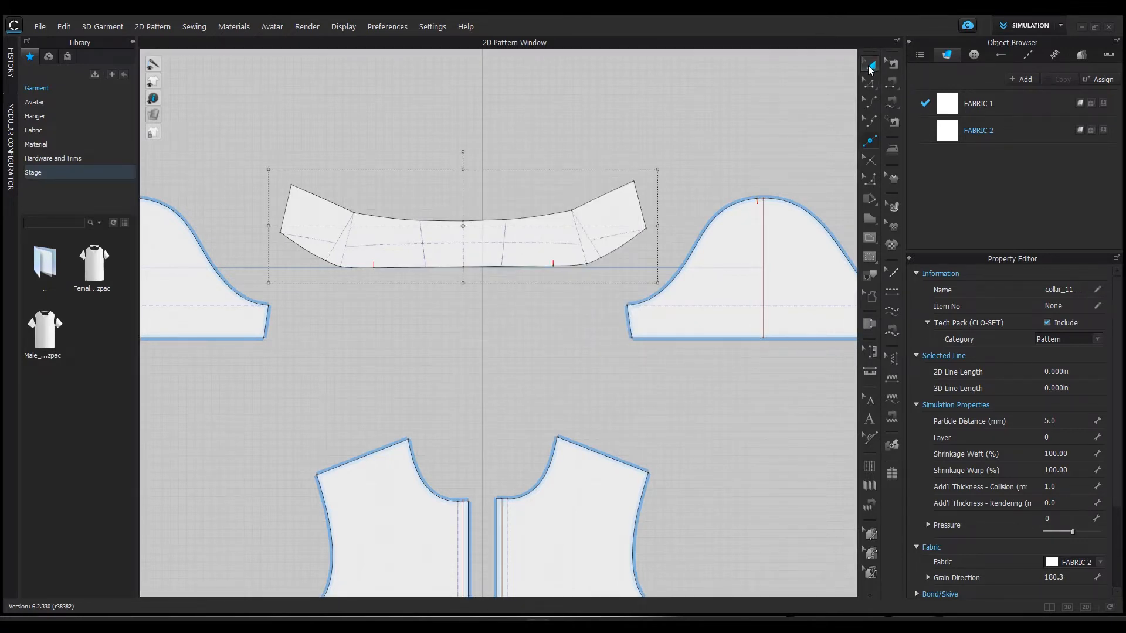
pyautogui.click(511, 235)
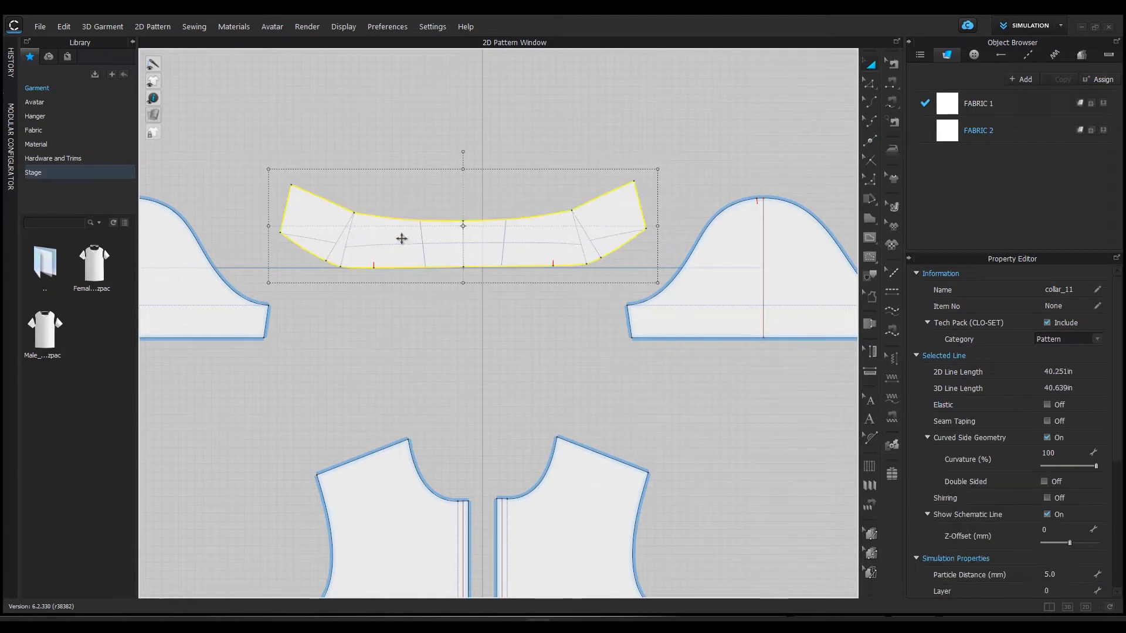
pyautogui.rightClick(431, 238)
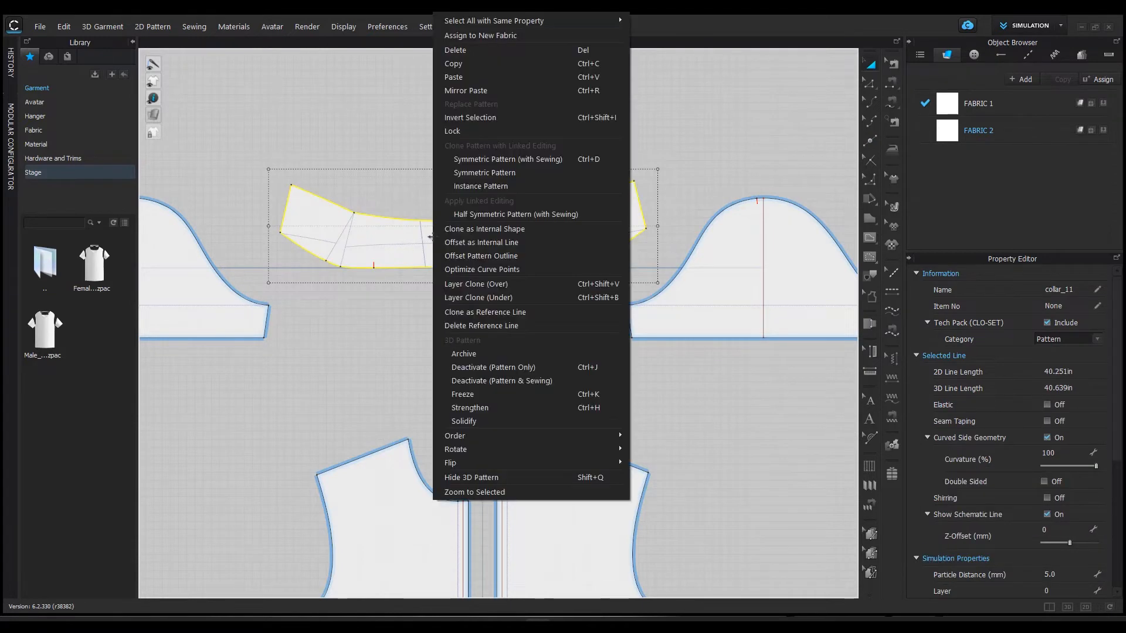
pyautogui.click(506, 214)
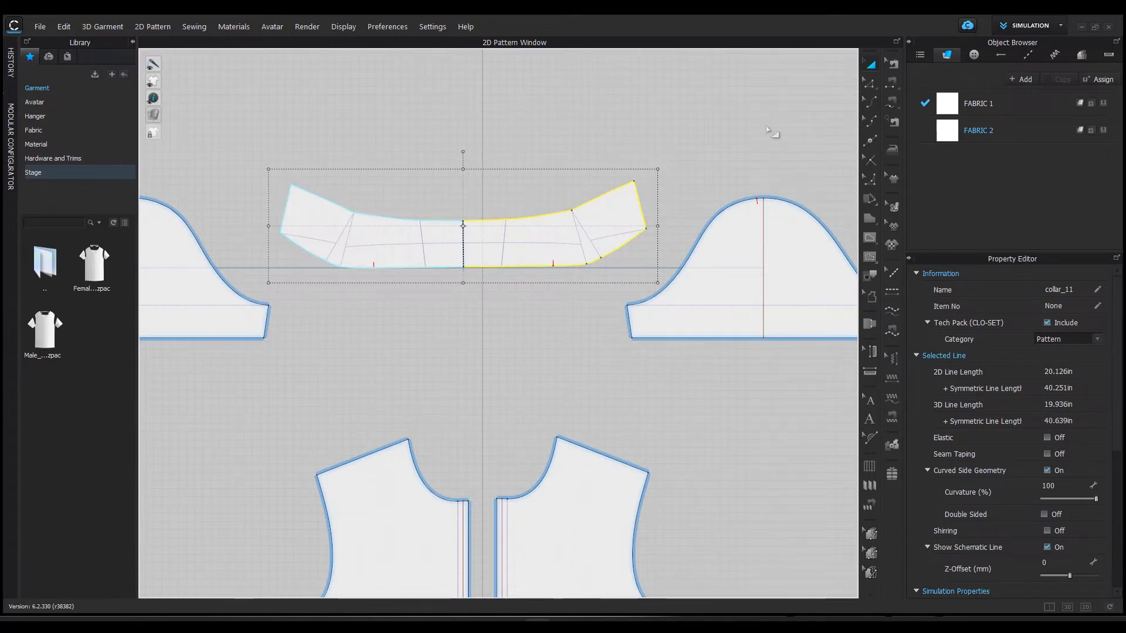
pyautogui.click(681, 128)
# - Reapply Half Symmetric Pattern (with Sewing) linked editing to the selected collar piece
pyautogui.click(873, 66)
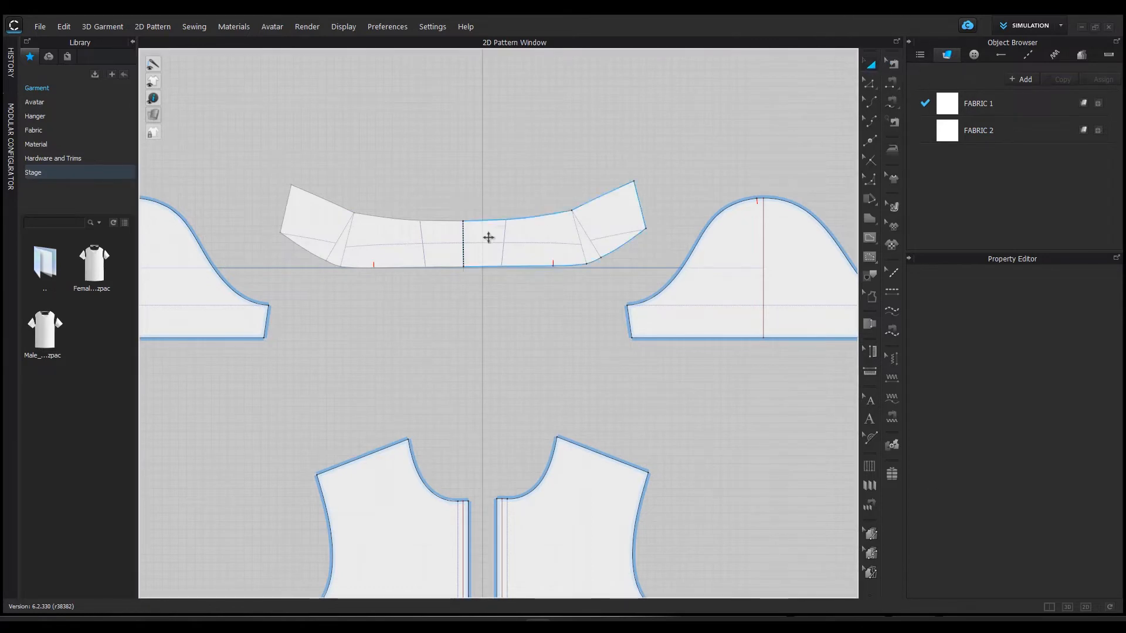
pyautogui.click(461, 259)
pyautogui.rightClick(486, 237)
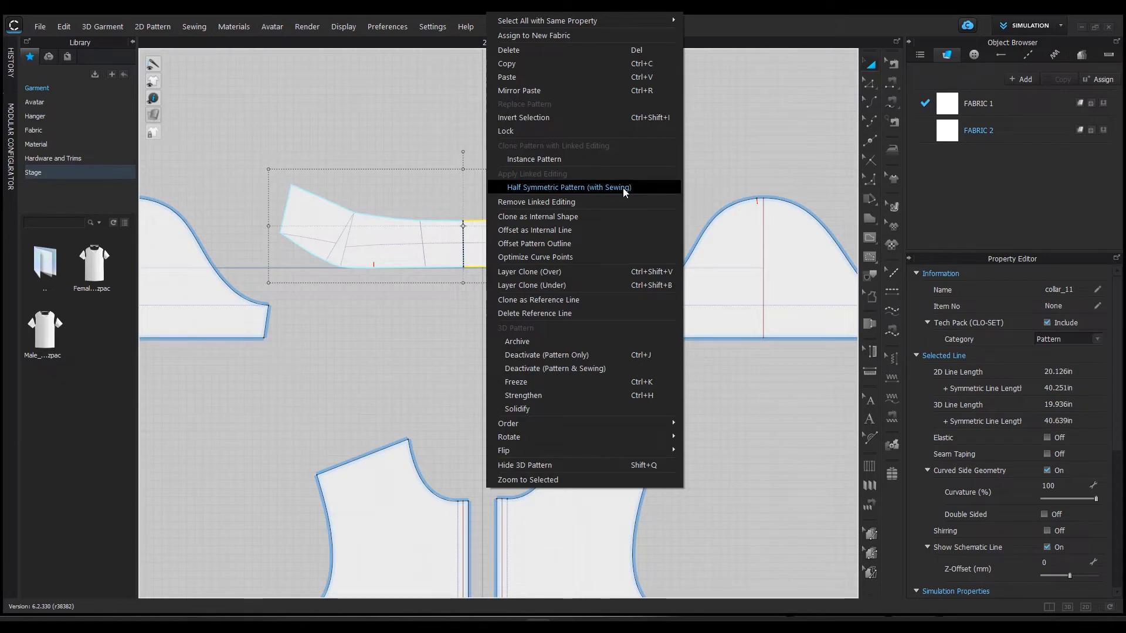
pyautogui.click(653, 188)
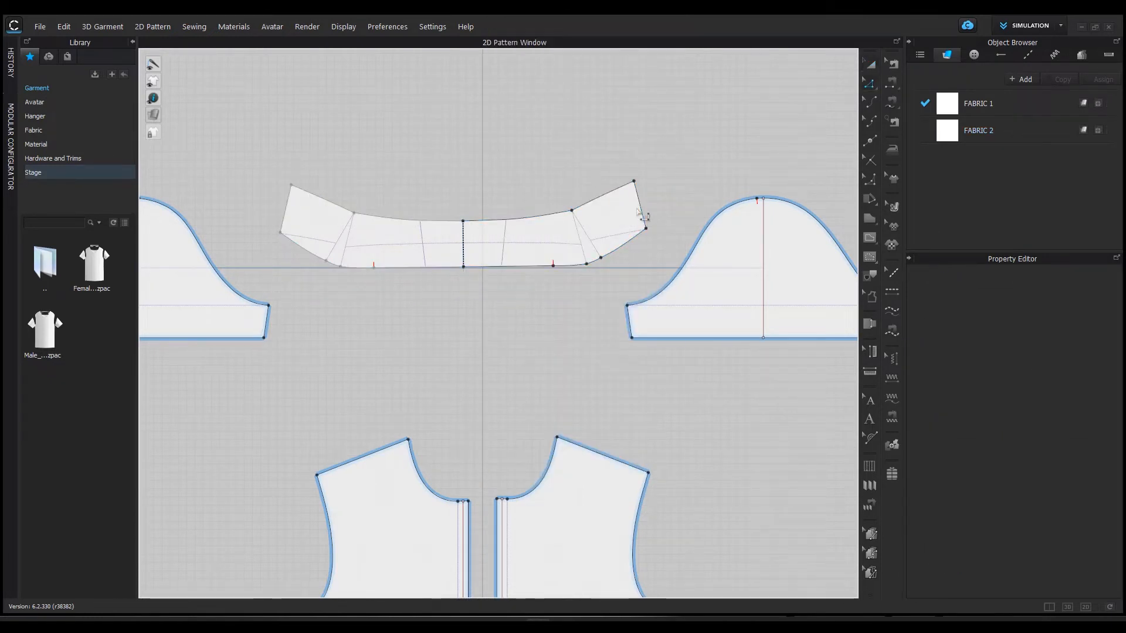
# - Move the collar's short end edge slightly outward and upward with Edit Pattern and clear the selection
pyautogui.moveTo(645, 217); pyautogui.dragTo(658, 209)
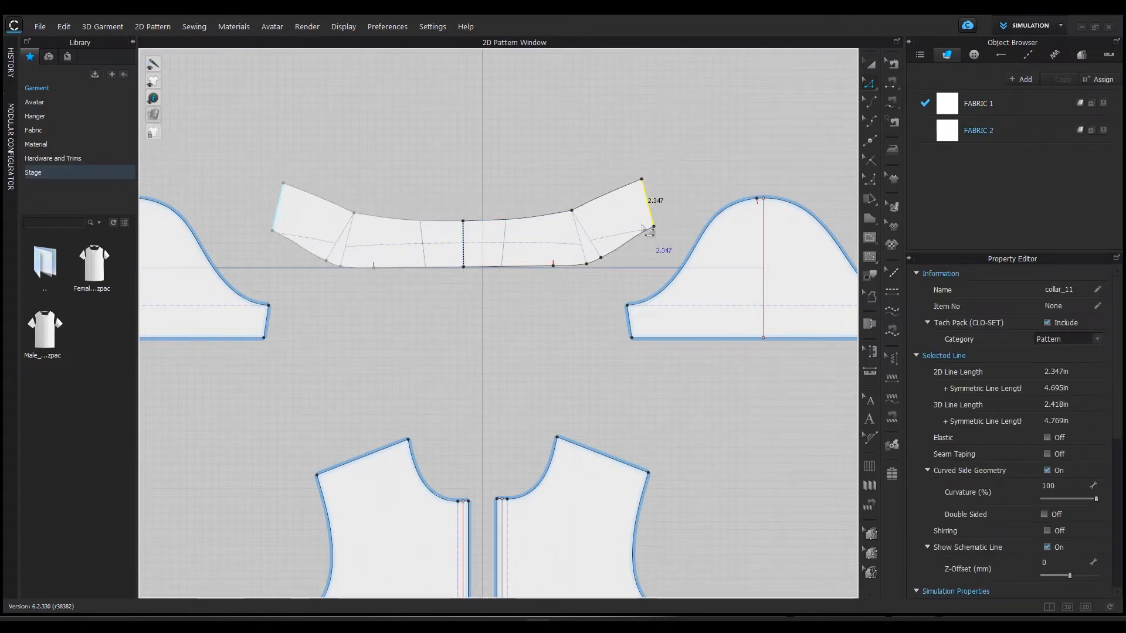
pyautogui.hotkey('ctrl', 'z')
pyautogui.click(667, 160)
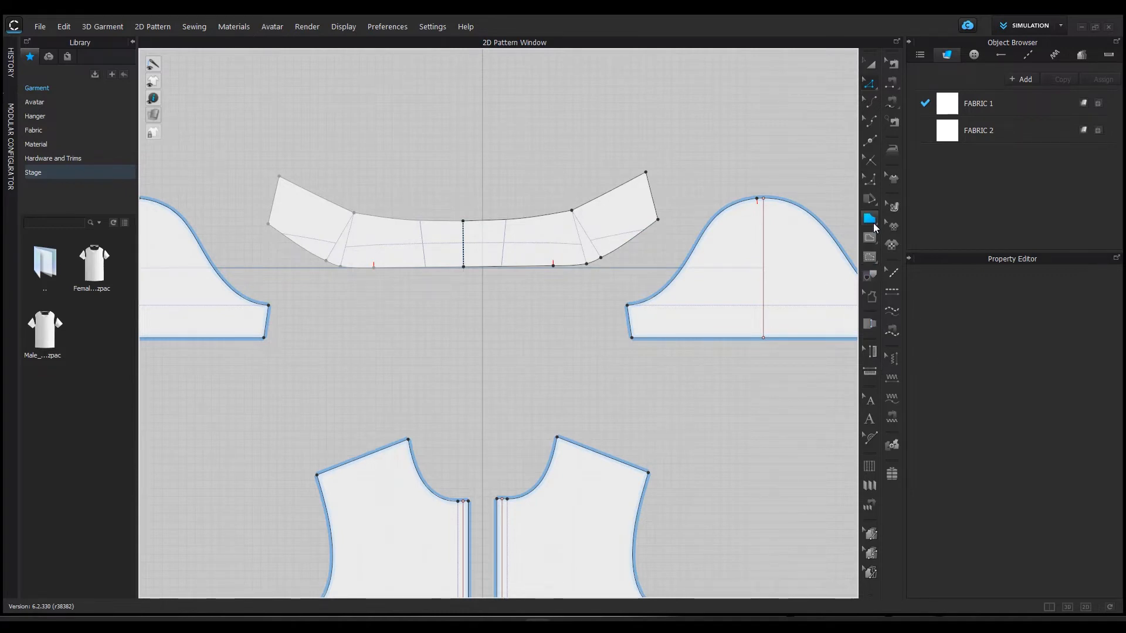
pyautogui.click(871, 199)
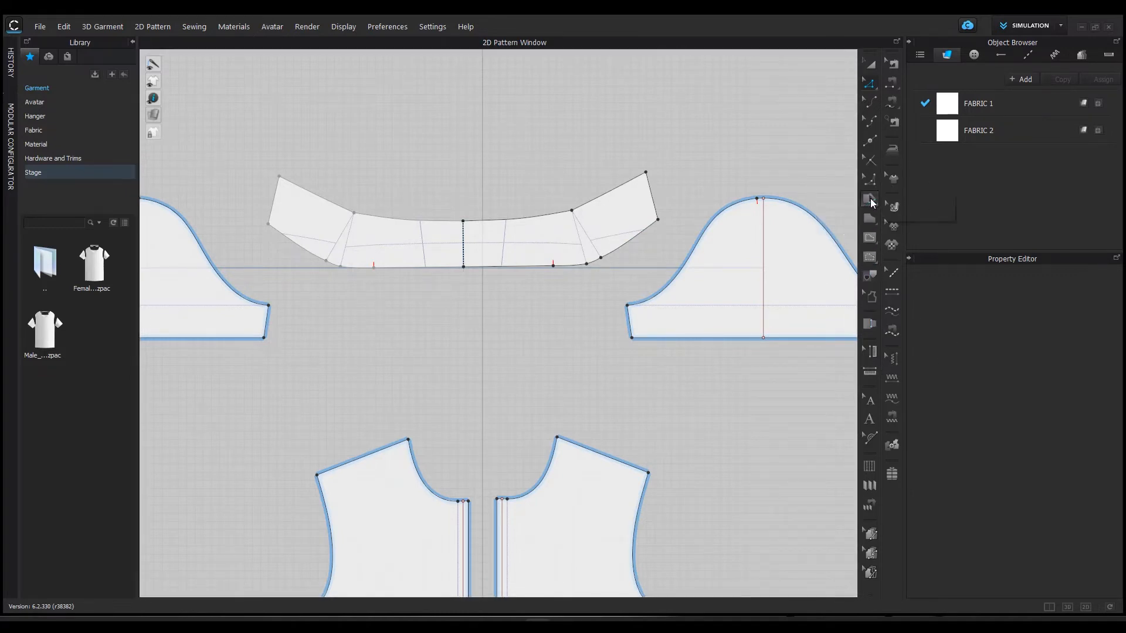
pyautogui.click(910, 197)
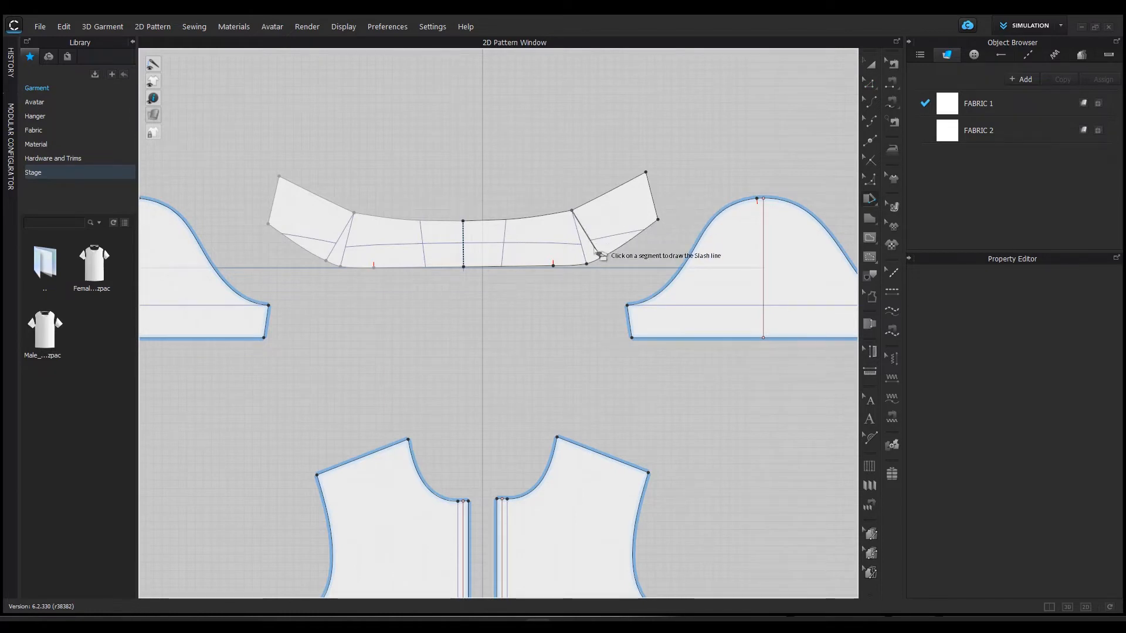
pyautogui.scroll(4, 597, 273)
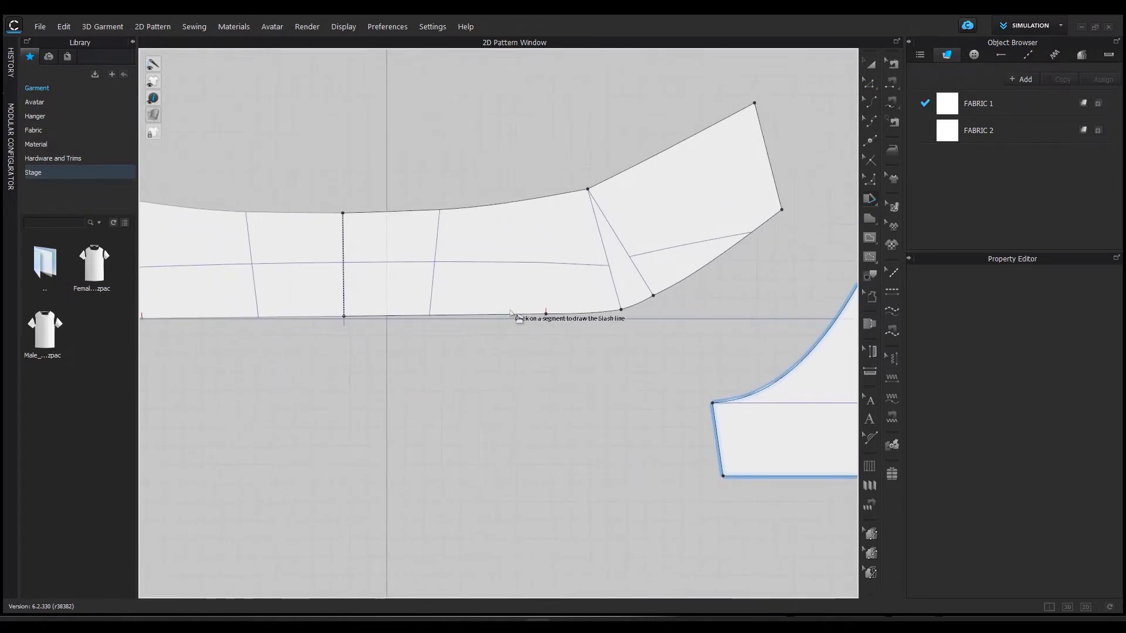
pyautogui.click(647, 289)
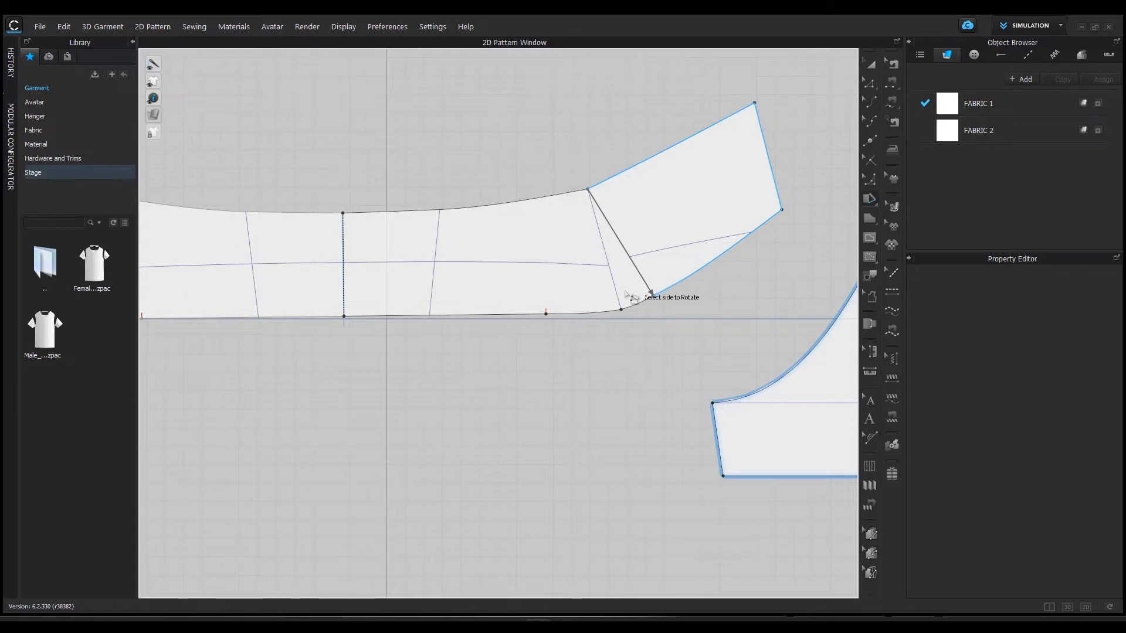
pyautogui.click(678, 222)
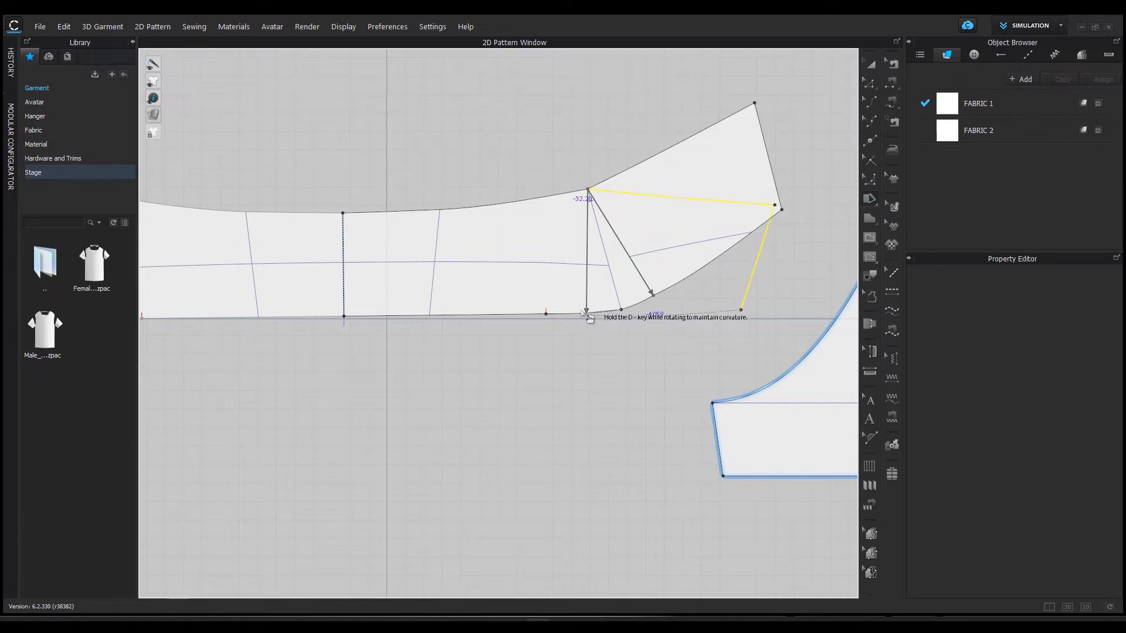
pyautogui.scroll(2, 584, 314)
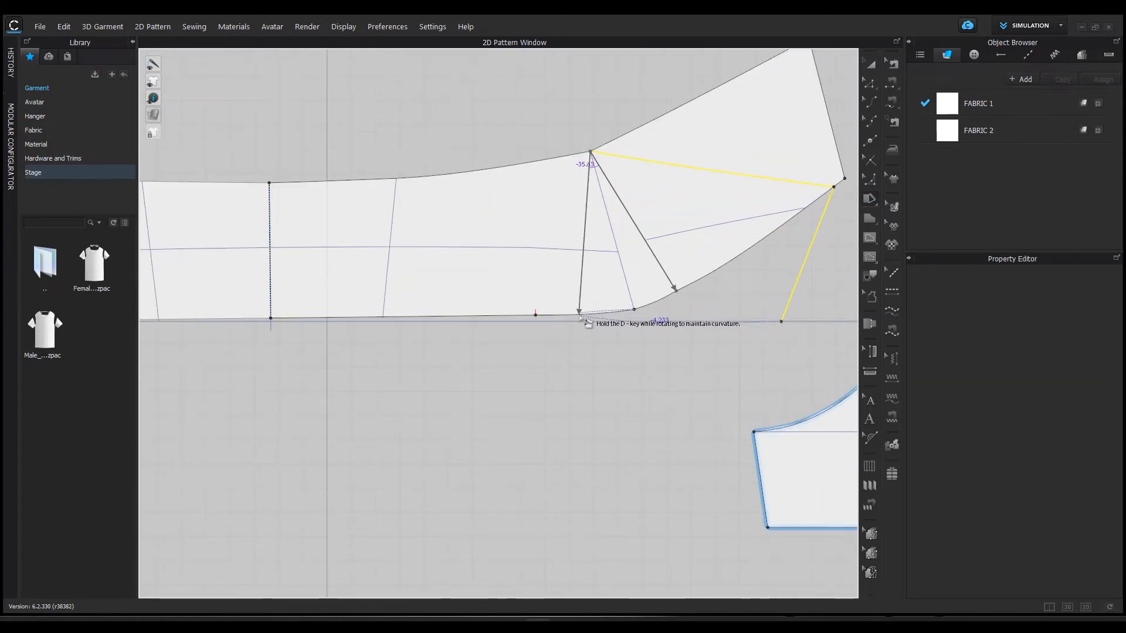
pyautogui.scroll(2, 578, 320)
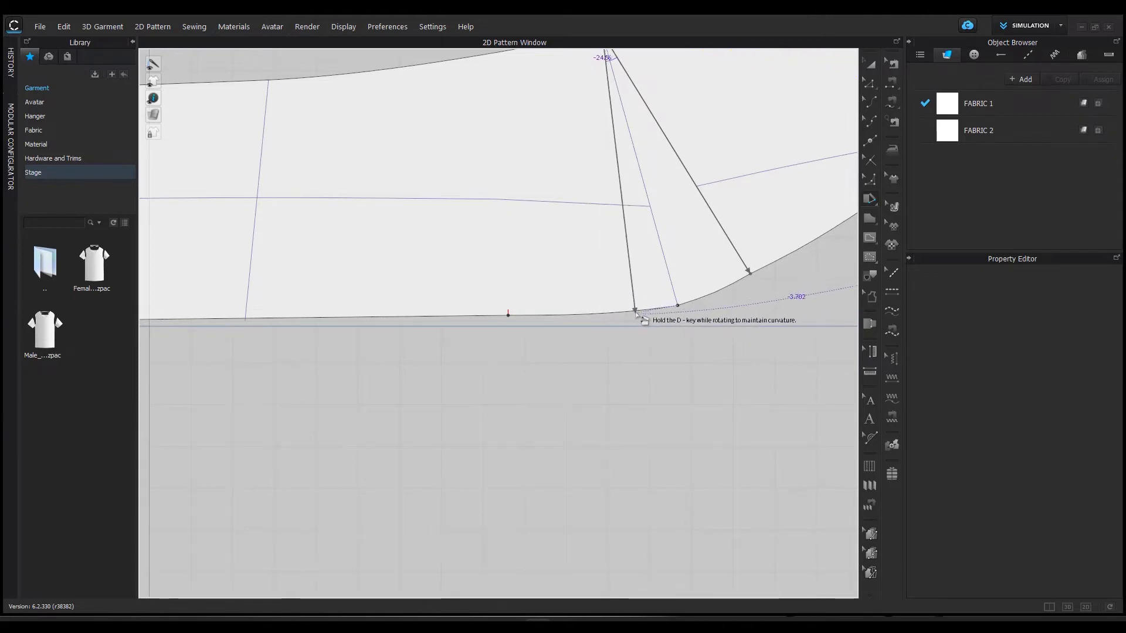
pyautogui.click(681, 310)
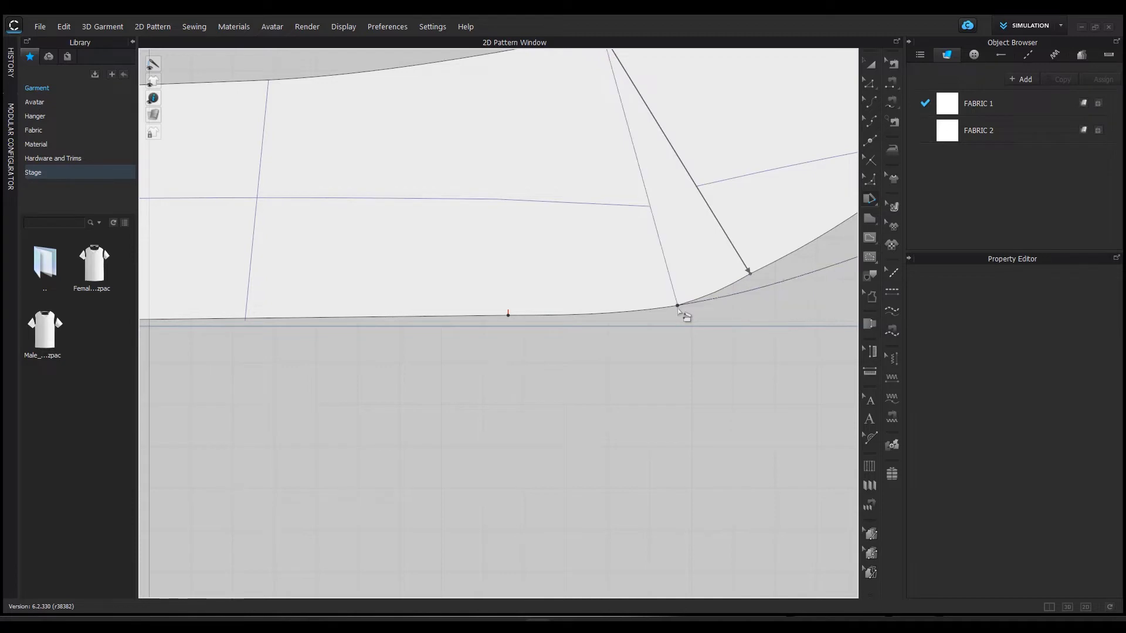
pyautogui.click(575, 359)
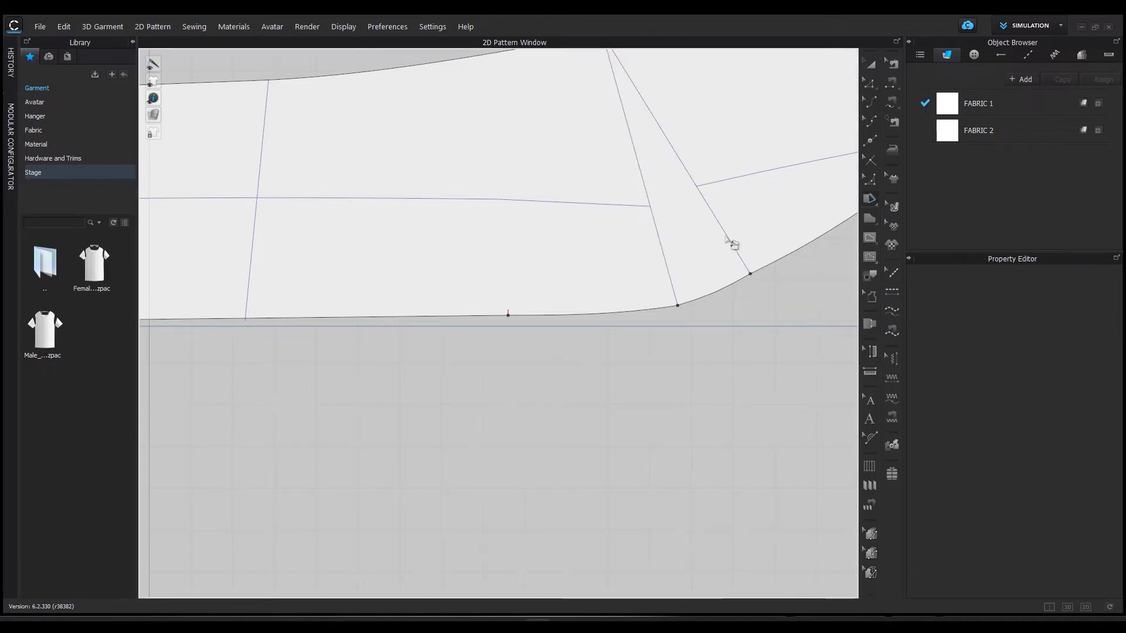
# - Convert the point where the inner slanted line meets the collar's lower edge into a curve point
pyautogui.press('z')
pyautogui.rightClick(678, 305)
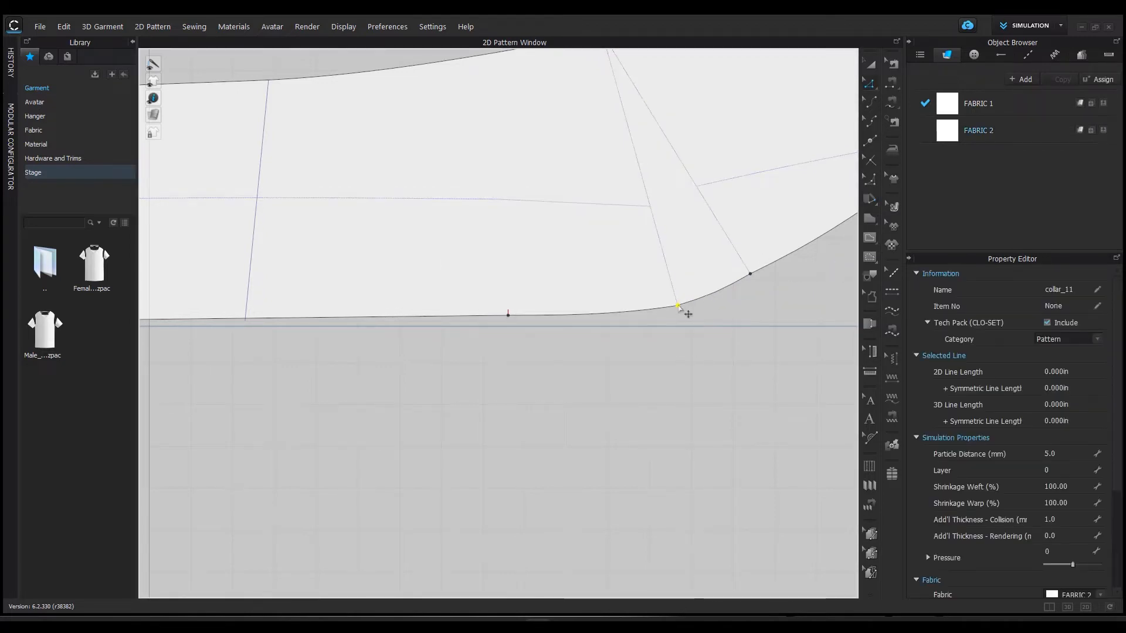
pyautogui.click(734, 396)
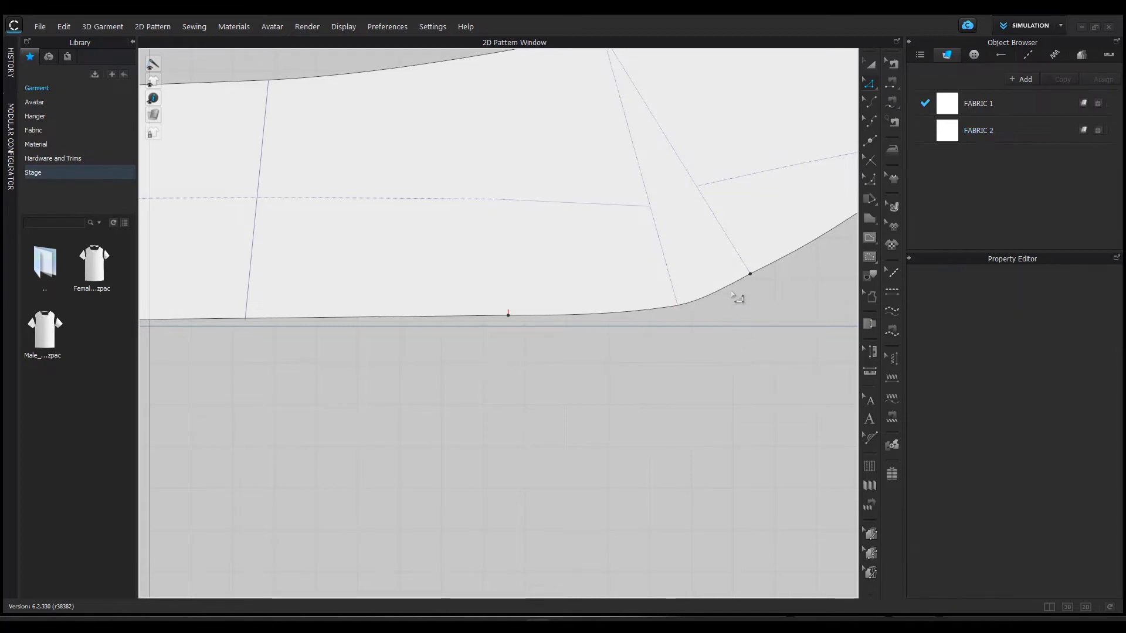
# - Slash and spread the collar along the outer slanted line, rotating its end section about 16° to close the wedge onto the inner line
pyautogui.click(872, 216)
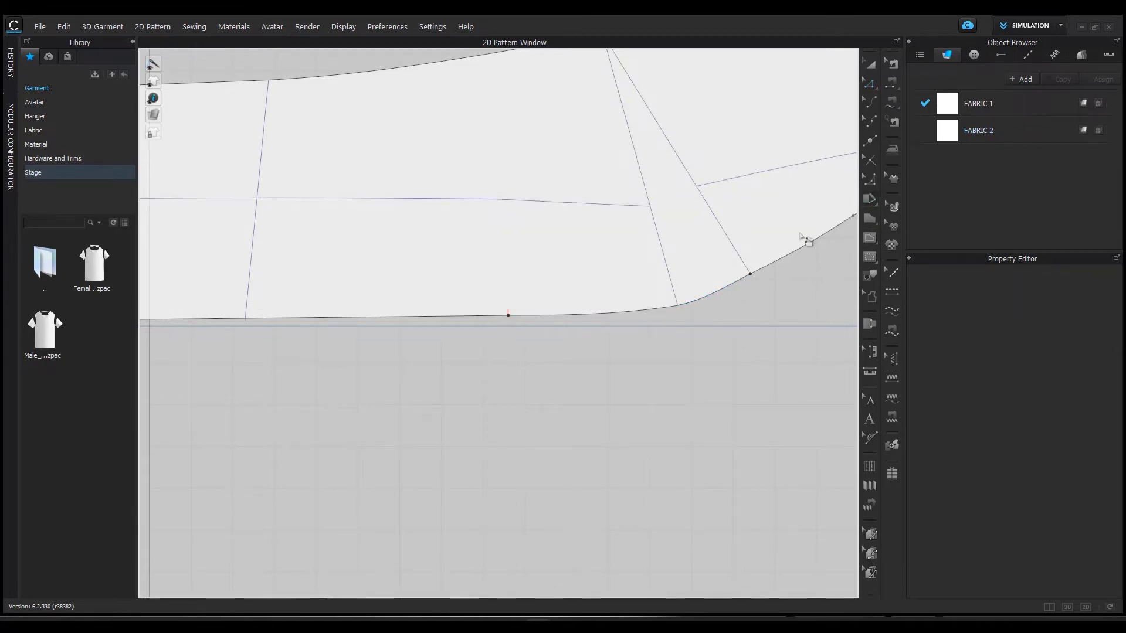
pyautogui.click(735, 256)
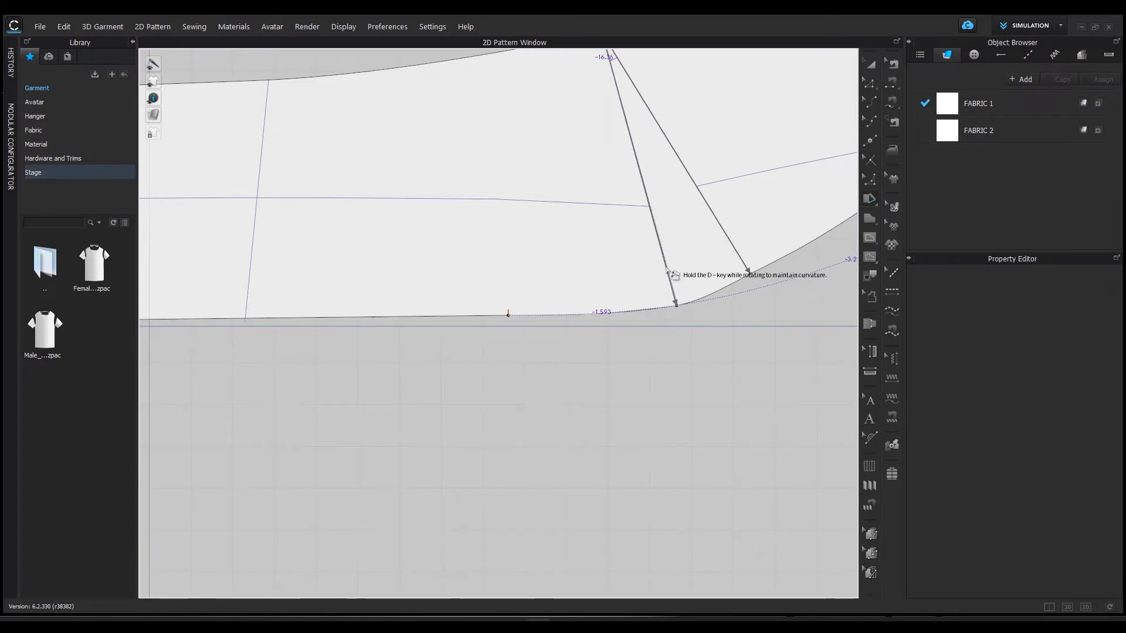
pyautogui.click(668, 271)
# - Examine the reshaped collar on both sides and the left sleeve piece beside it
pyautogui.scroll(-3, 566, 382)
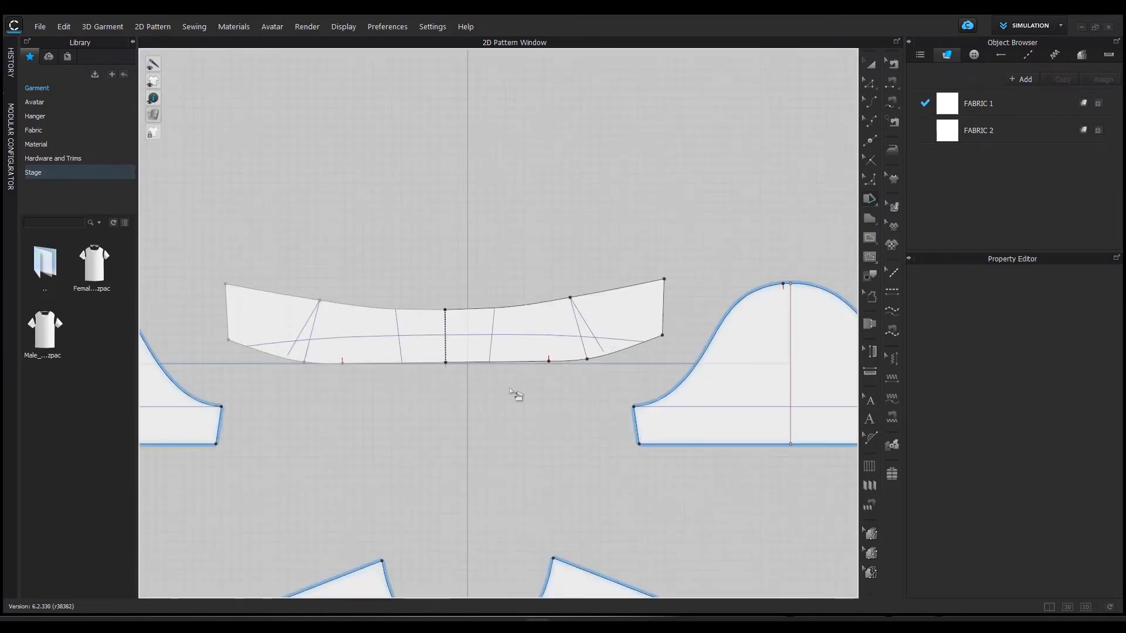
pyautogui.moveTo(509, 391); pyautogui.dragTo(556, 366, button='middle')
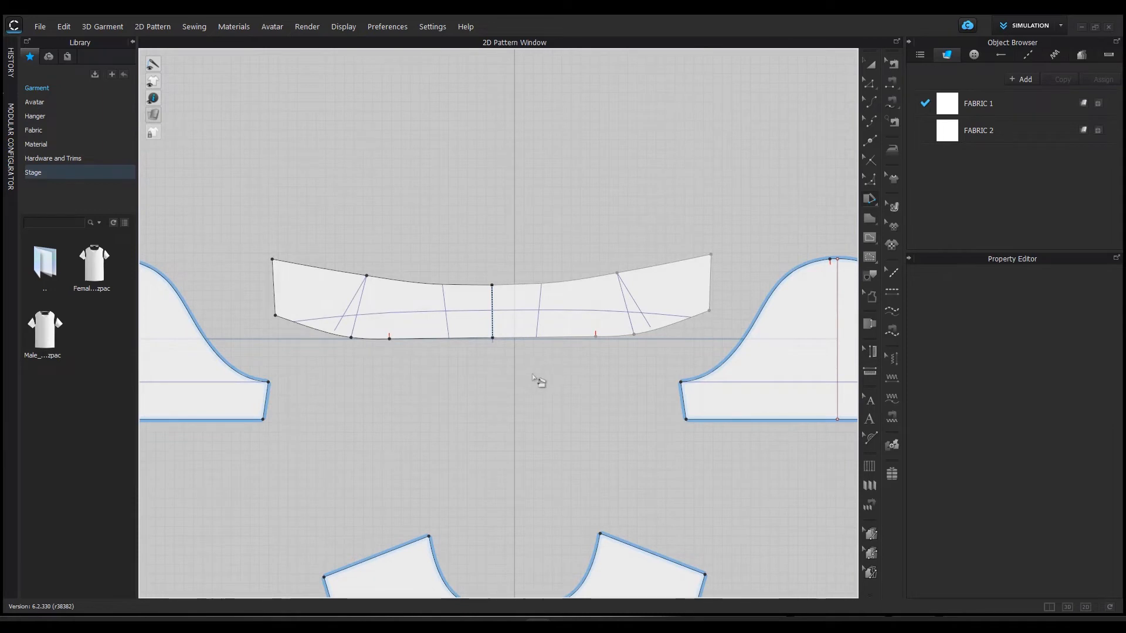
pyautogui.scroll(-2, 550, 380)
pyautogui.moveTo(550, 381); pyautogui.dragTo(629, 273, button='middle')
pyautogui.scroll(3, 629, 273)
pyautogui.moveTo(471, 299); pyautogui.dragTo(563, 302, button='middle')
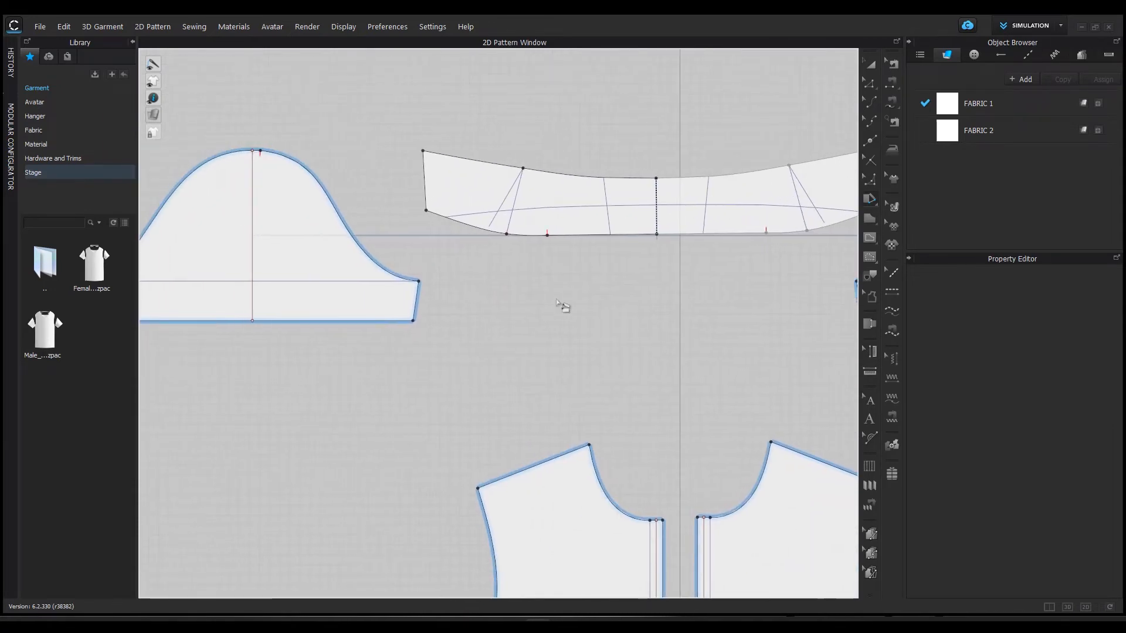
pyautogui.moveTo(377, 397); pyautogui.dragTo(417, 412, button='middle')
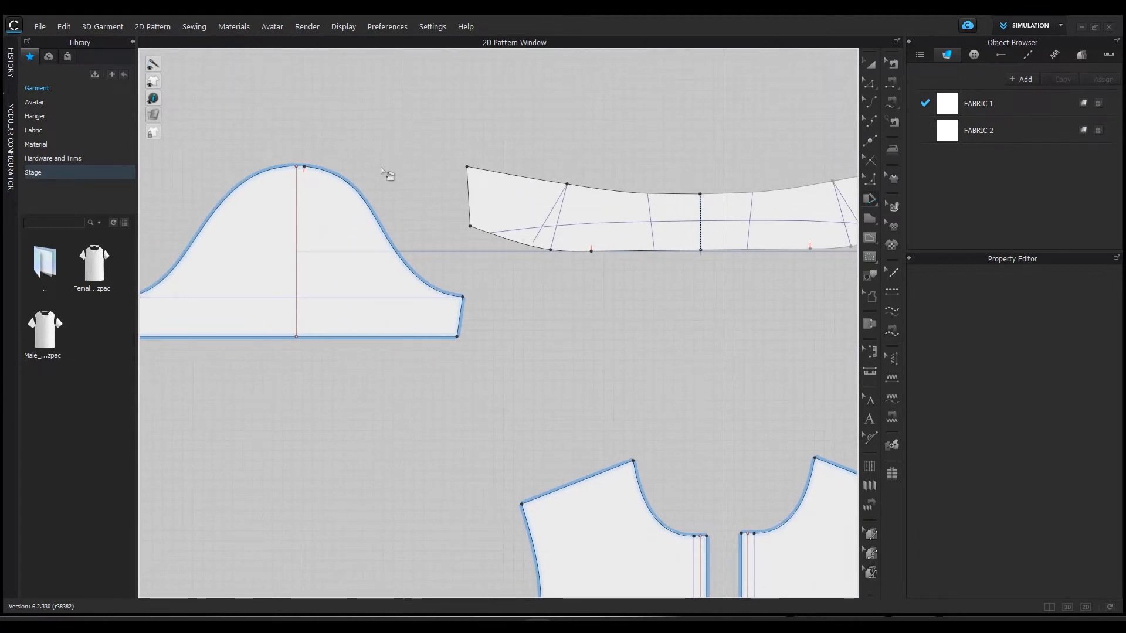
pyautogui.moveTo(381, 168); pyautogui.dragTo(427, 152, button='middle')
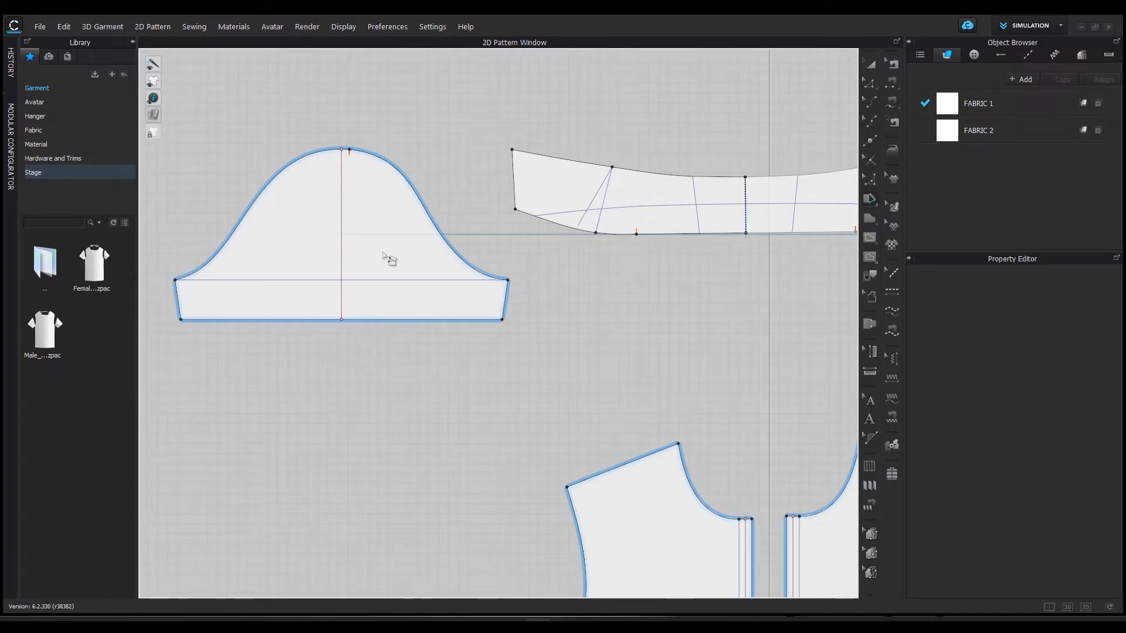
pyautogui.scroll(-5, 434, 358)
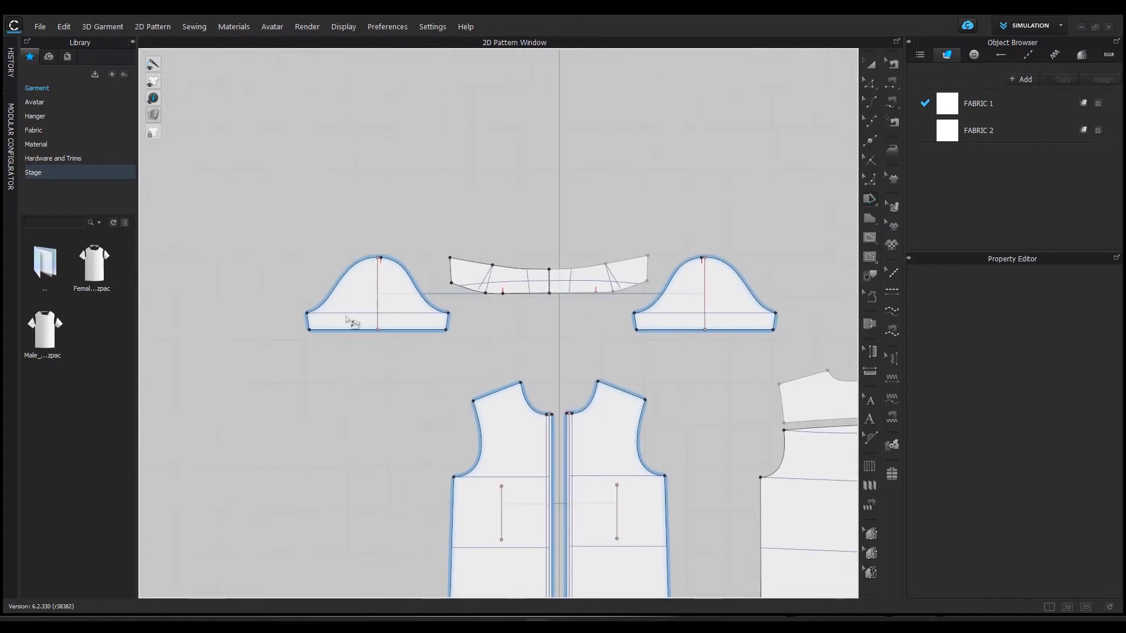
# - Duplicate the right curve of the left sleeve's cap as a mirrored internal line about the sleeve's vertical centre line
pyautogui.press('a')
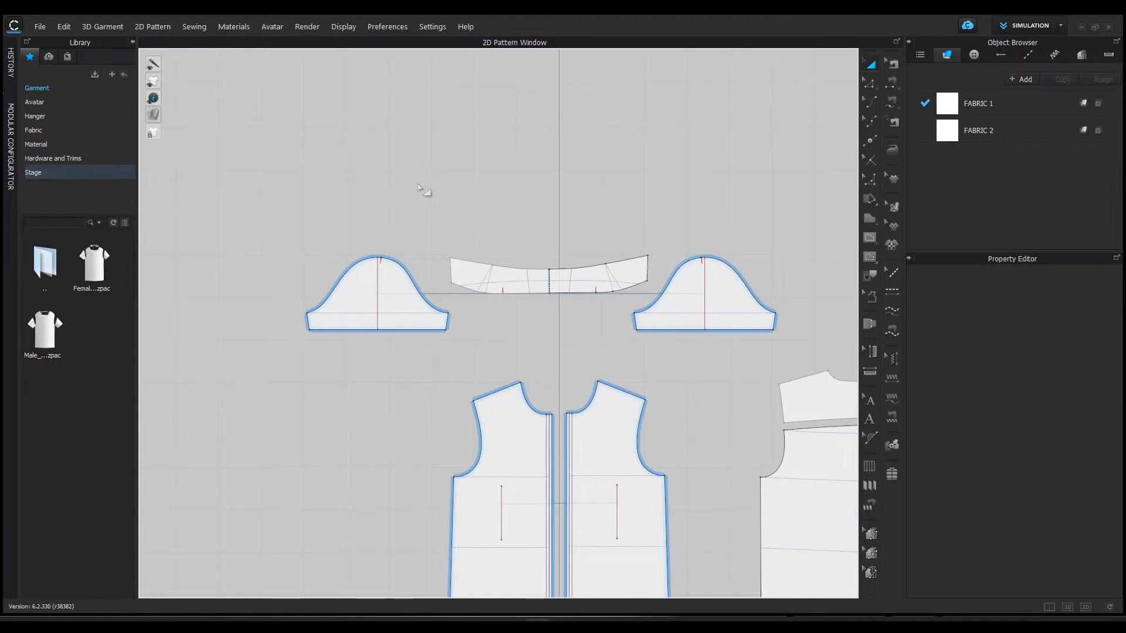
pyautogui.click(871, 84)
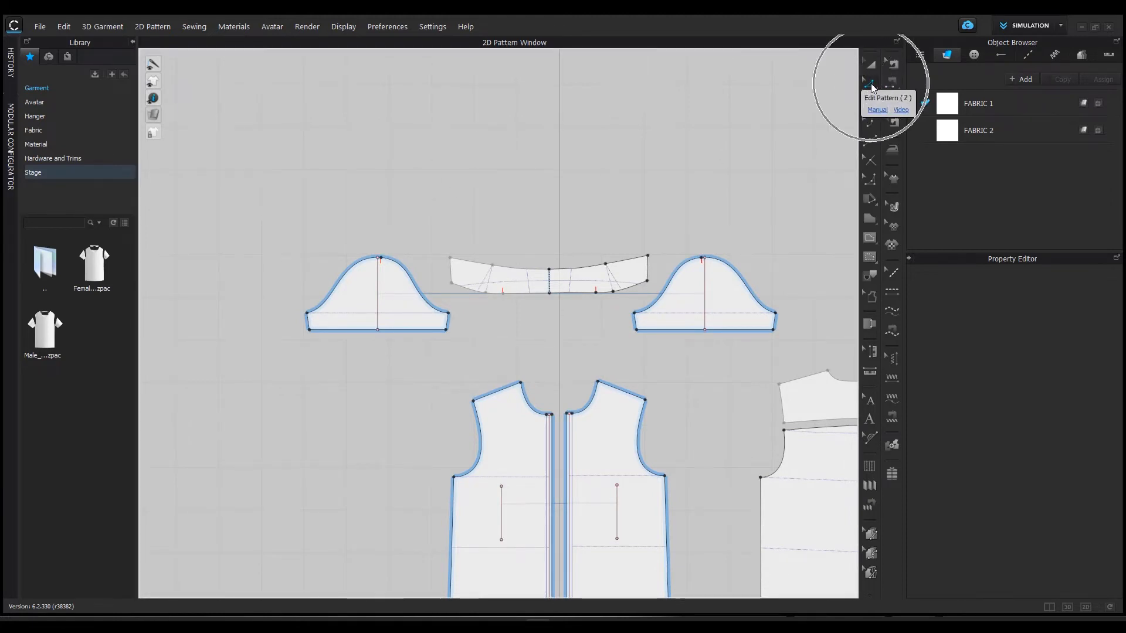
pyautogui.scroll(3, 436, 342)
pyautogui.moveTo(551, 354); pyautogui.dragTo(629, 363, button='middle')
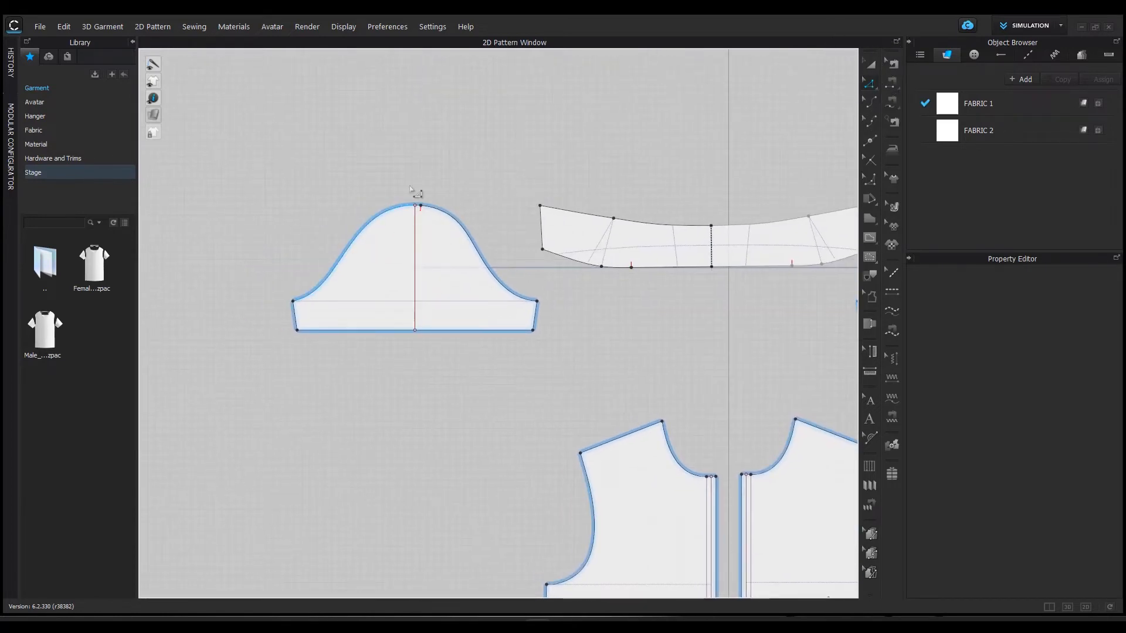
pyautogui.click(414, 282)
pyautogui.scroll(2, 399, 270)
pyautogui.moveTo(403, 269); pyautogui.dragTo(432, 299, button='middle')
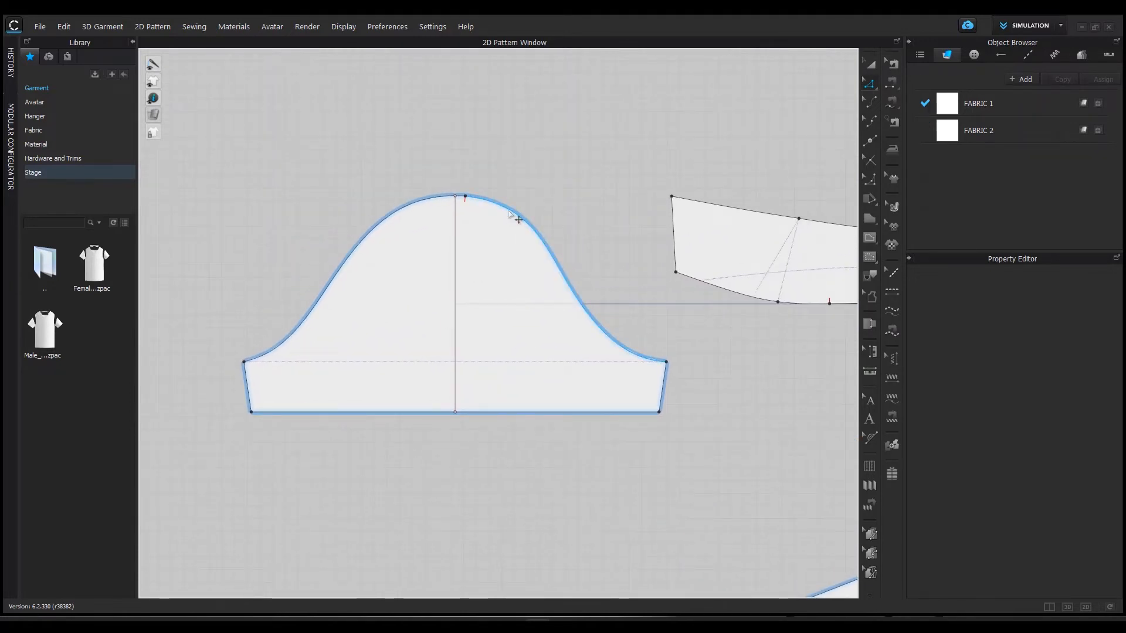
pyautogui.rightClick(509, 212)
pyautogui.click(509, 211)
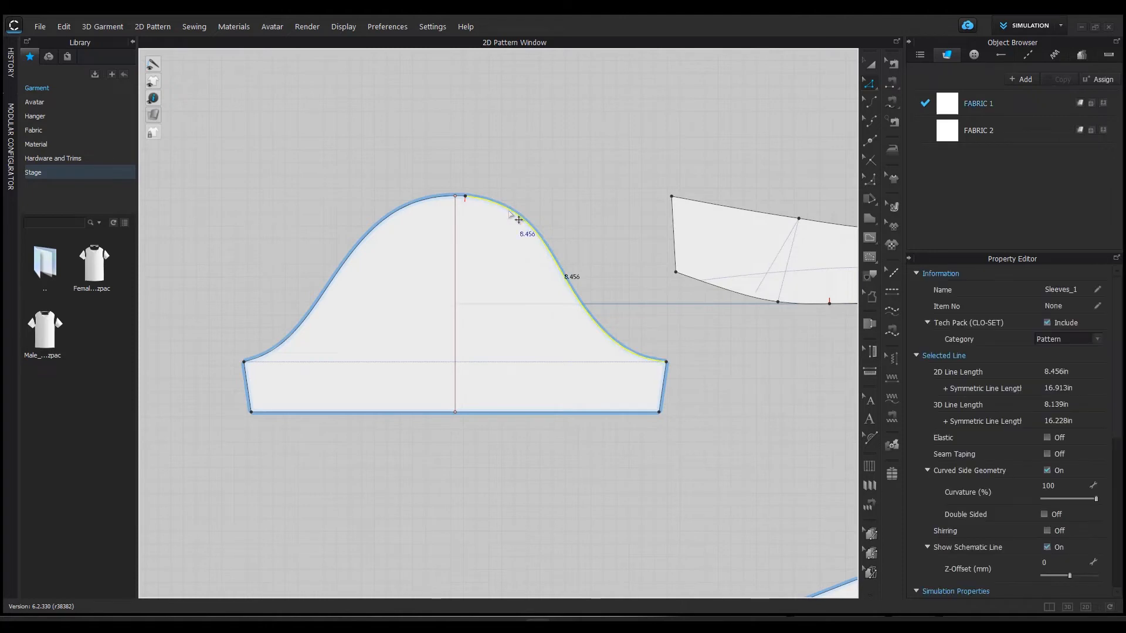
pyautogui.rightClick(510, 213)
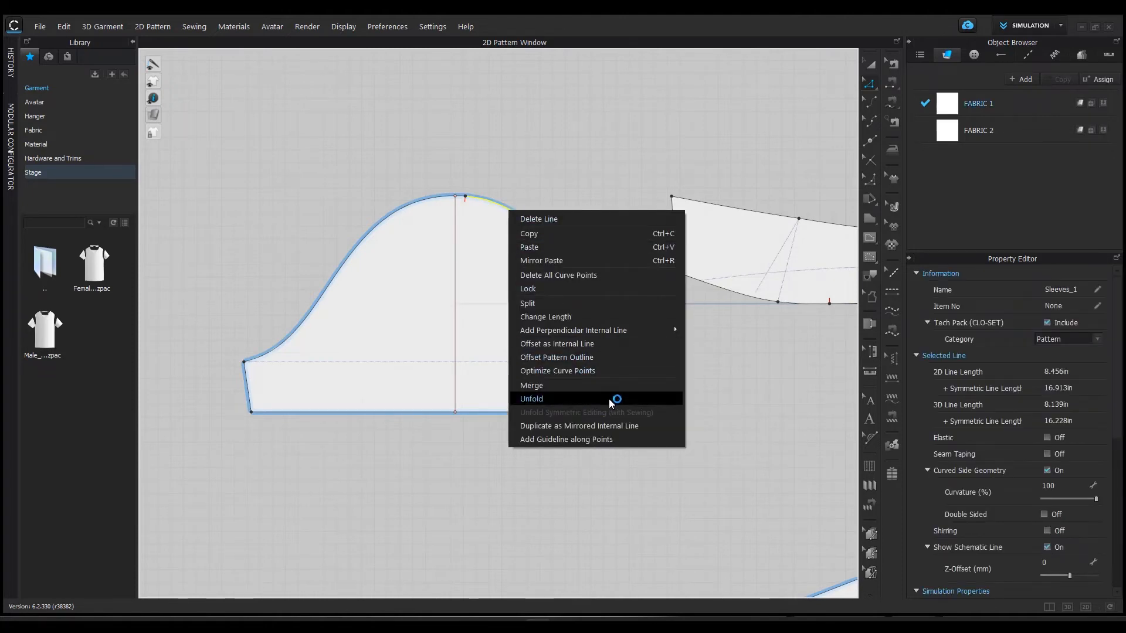
pyautogui.click(648, 431)
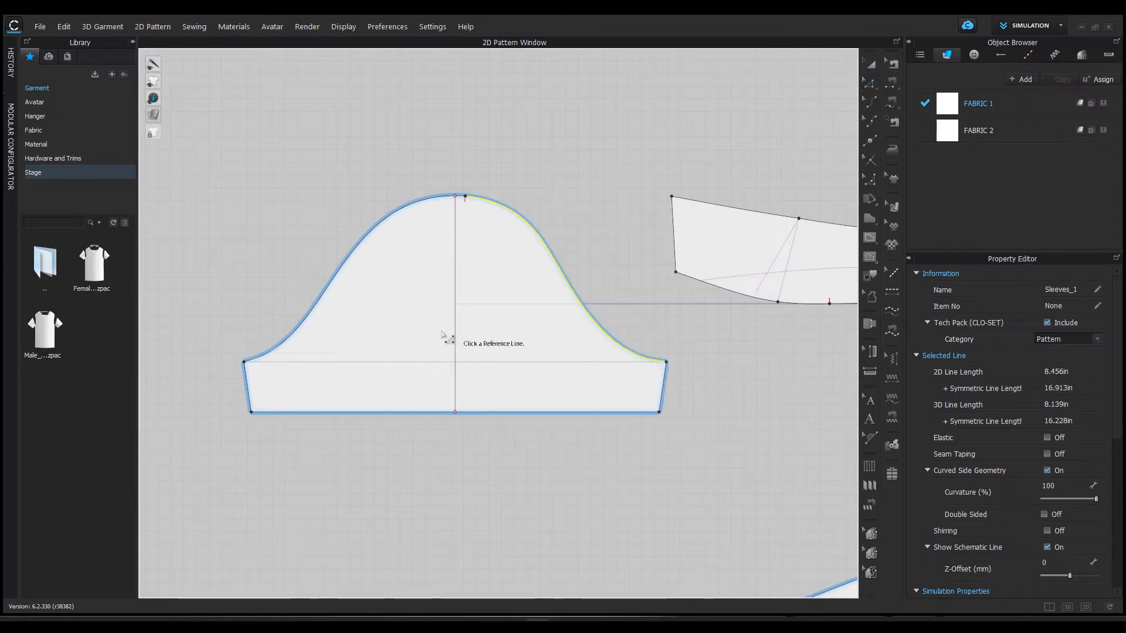
pyautogui.click(456, 296)
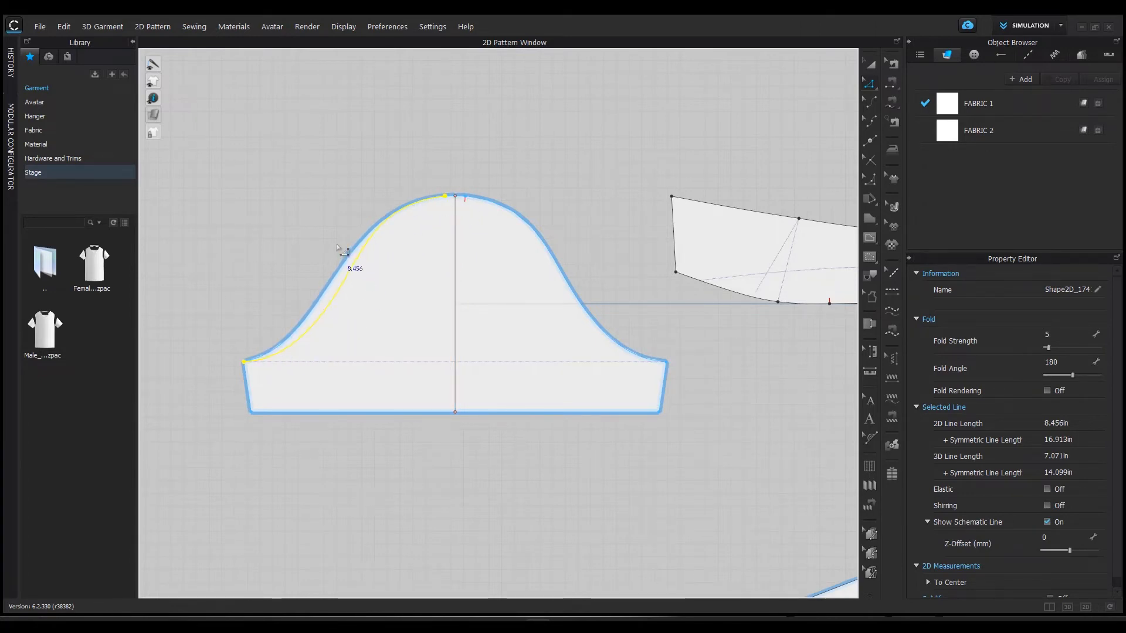
# - Compare the mirrored internal line with the sleeve cap's left curve and check that curve's length
pyautogui.scroll(4, 348, 219)
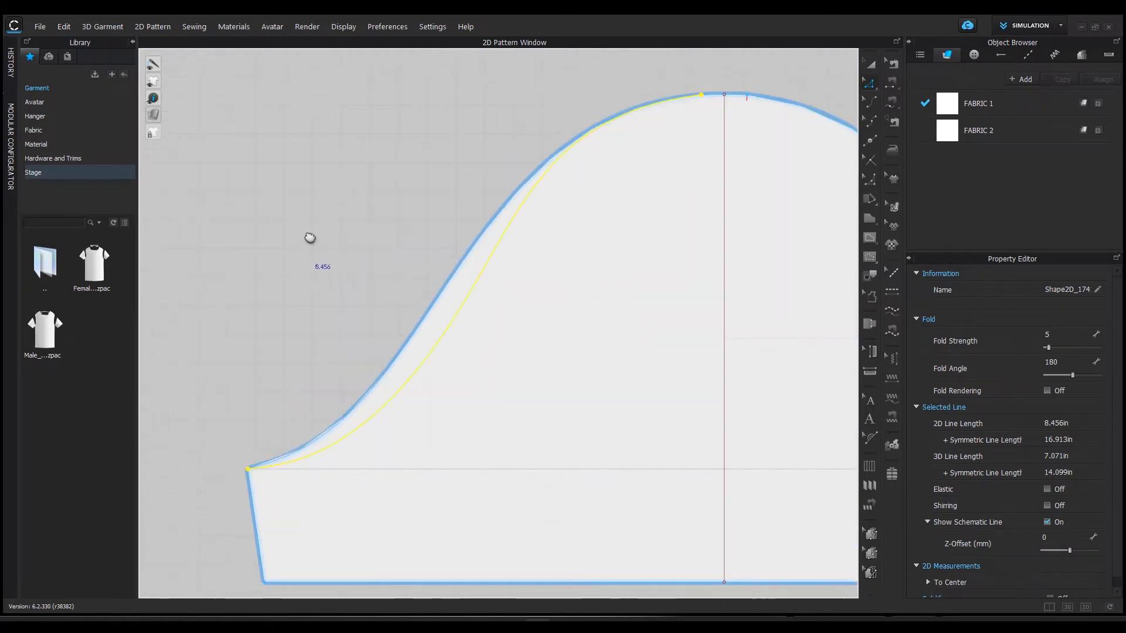
pyautogui.scroll(-2, 304, 206)
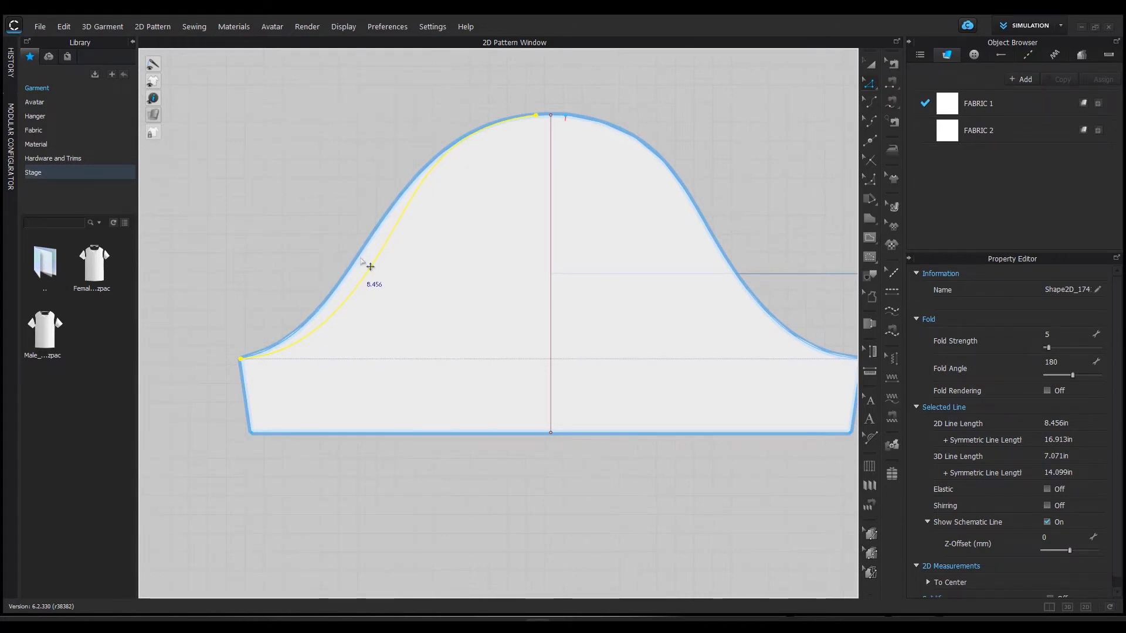
pyautogui.moveTo(365, 269); pyautogui.dragTo(350, 259)
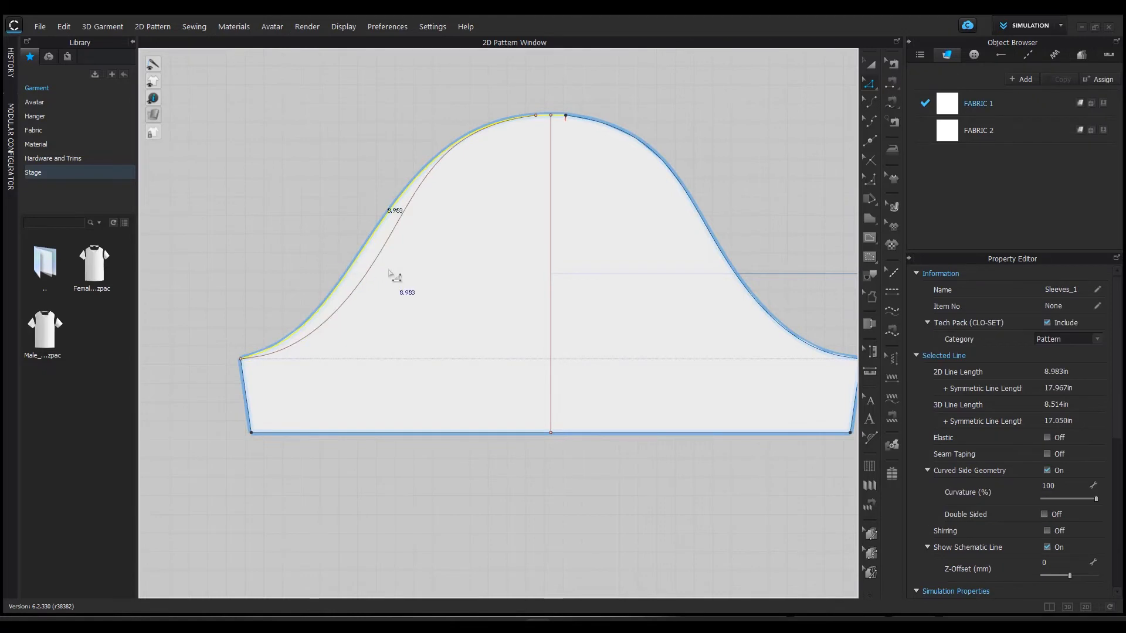
# - Replace the left sleeve cap's left outline curve with the mirrored internal line using Replace as Pattern Outline
pyautogui.click(353, 168)
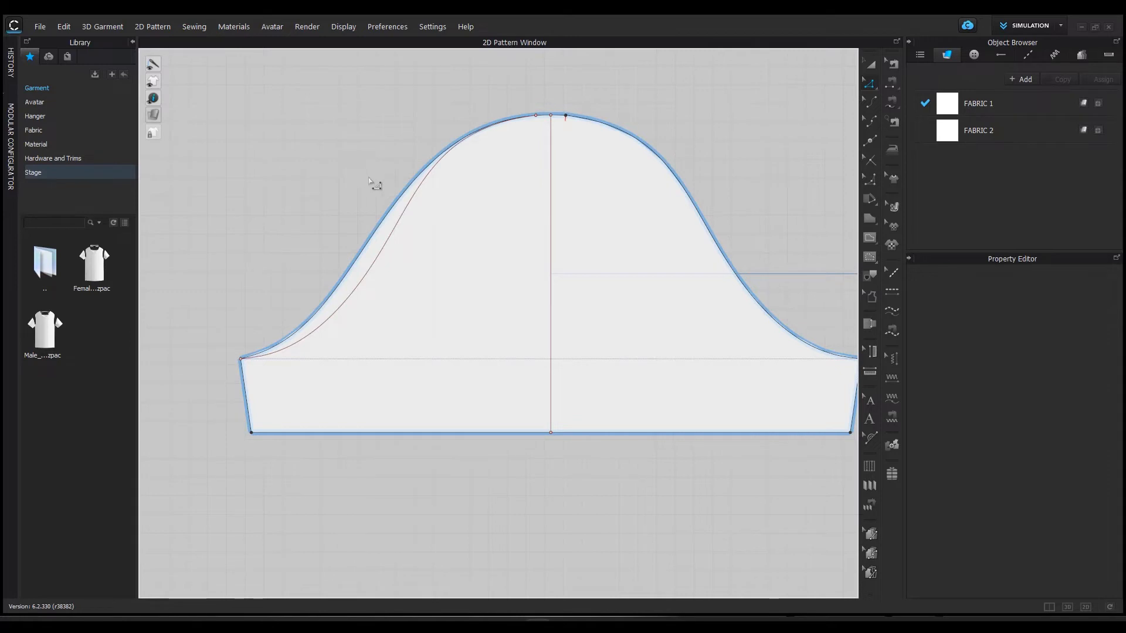
pyautogui.click(369, 258)
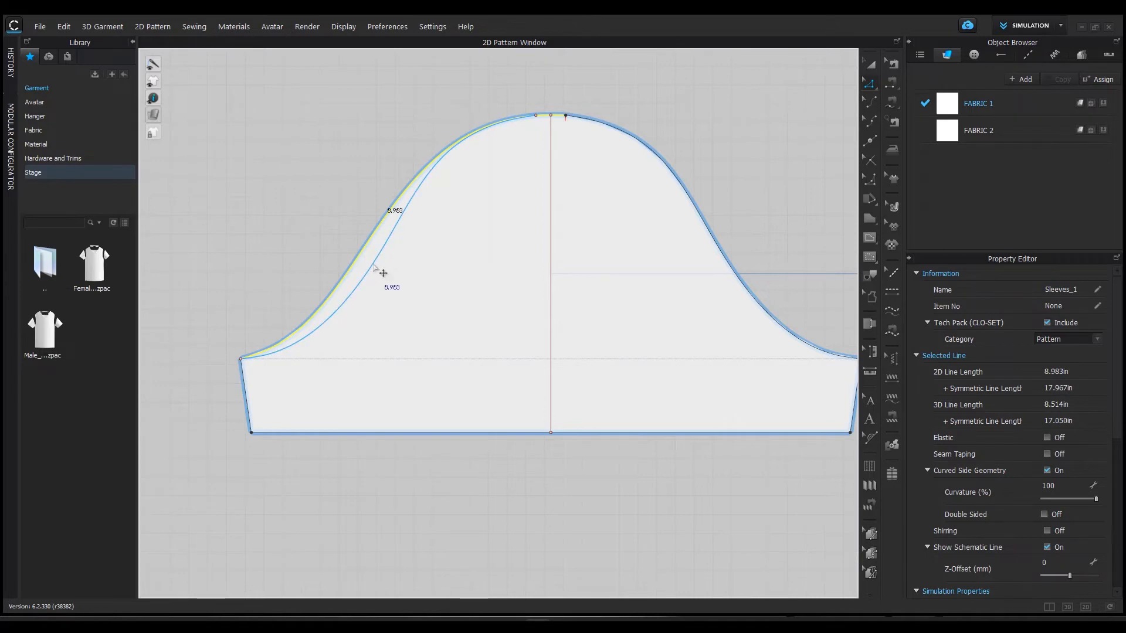
pyautogui.keyDown('shift'); pyautogui.click(374, 266); pyautogui.keyUp('shift')
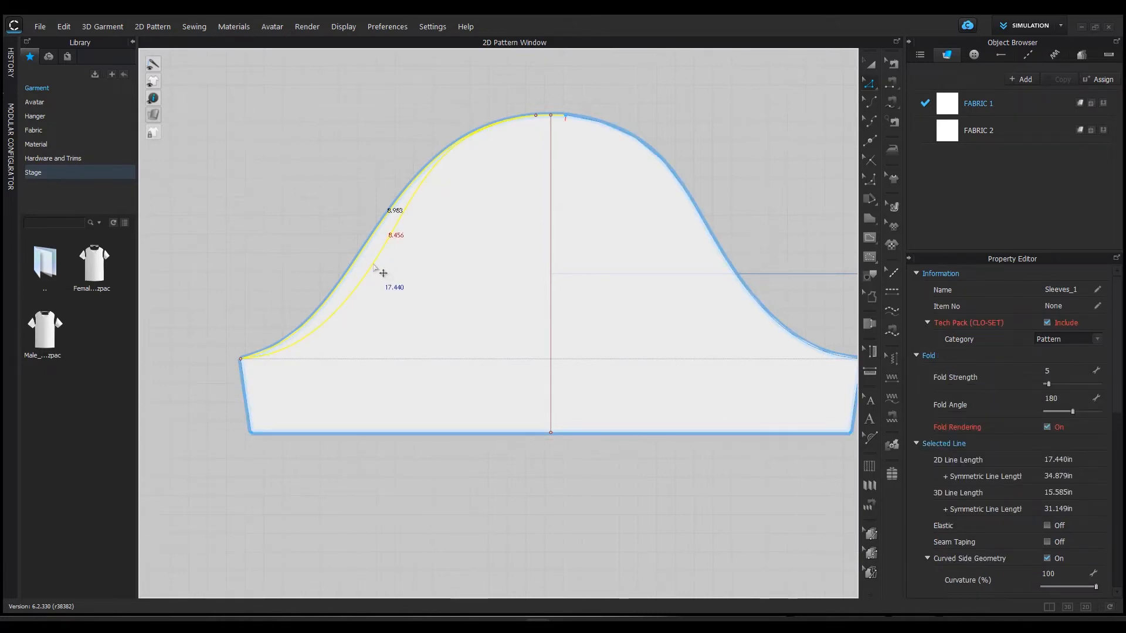
pyautogui.rightClick(376, 268)
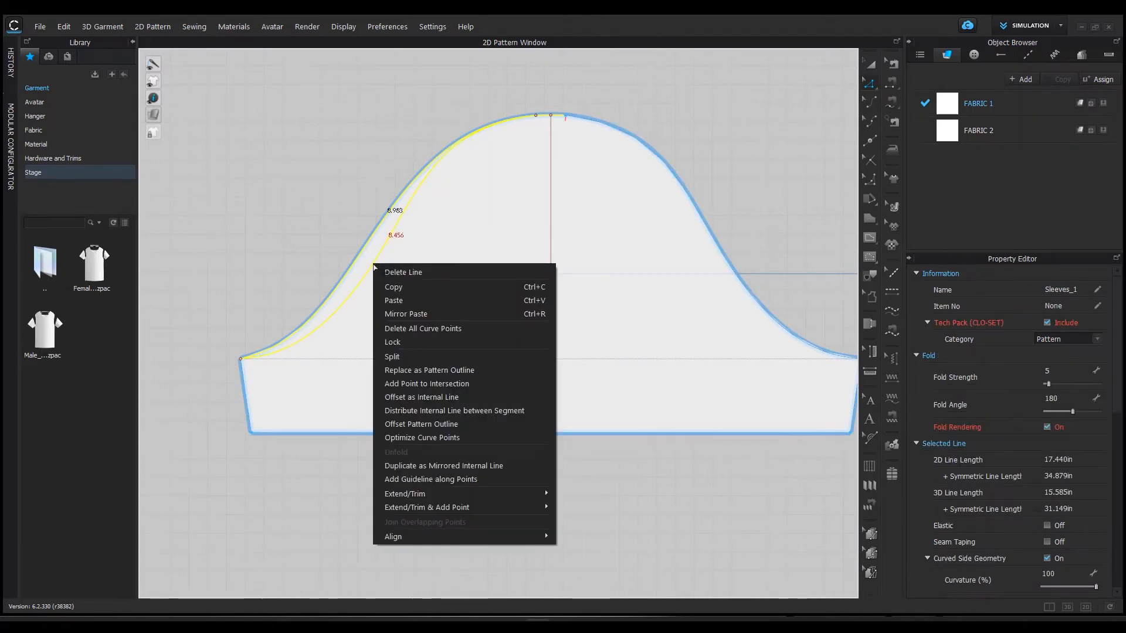
pyautogui.click(413, 370)
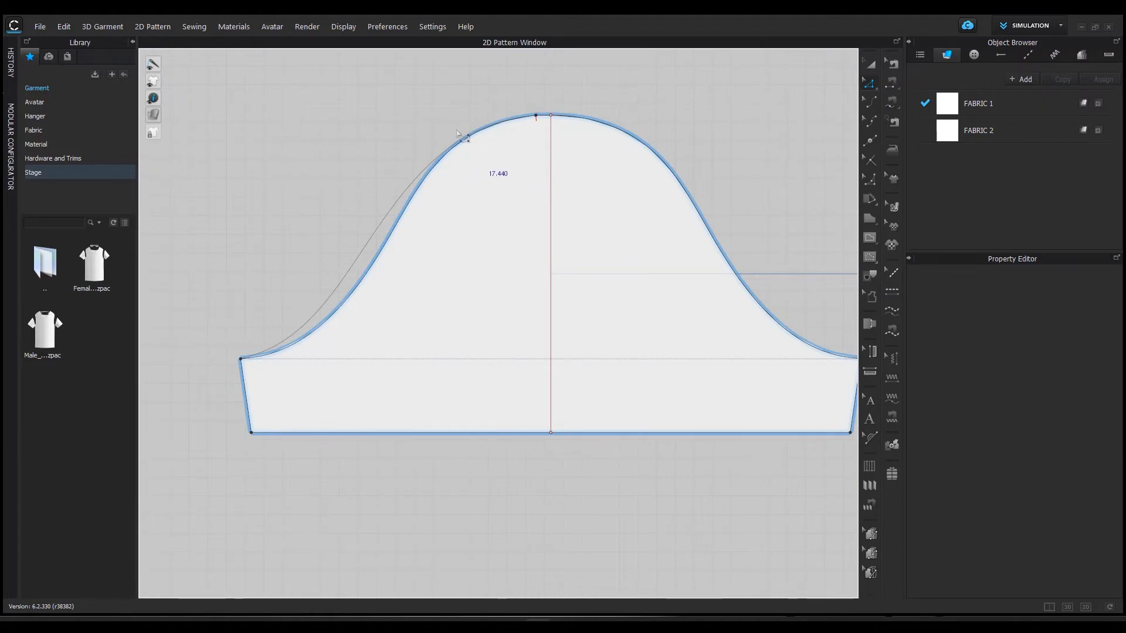
# - Draw an internal polygon on the right front panel from the underarm point to about 0.83 in outside the hem corner, ending at that corner
pyautogui.scroll(-8, 461, 402)
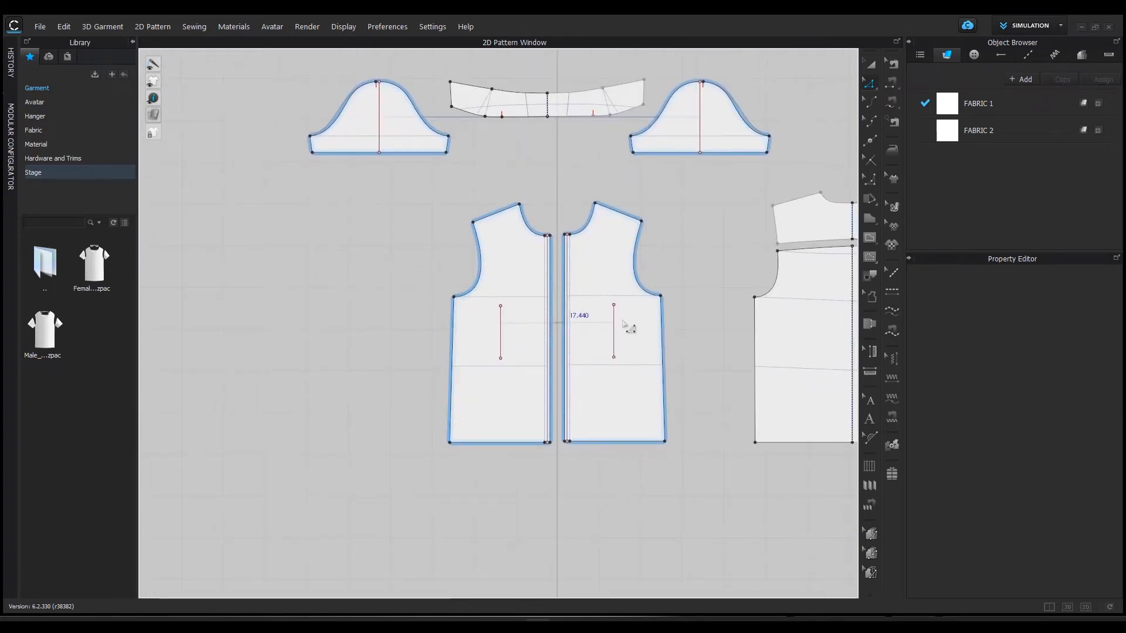
pyautogui.scroll(5, 669, 319)
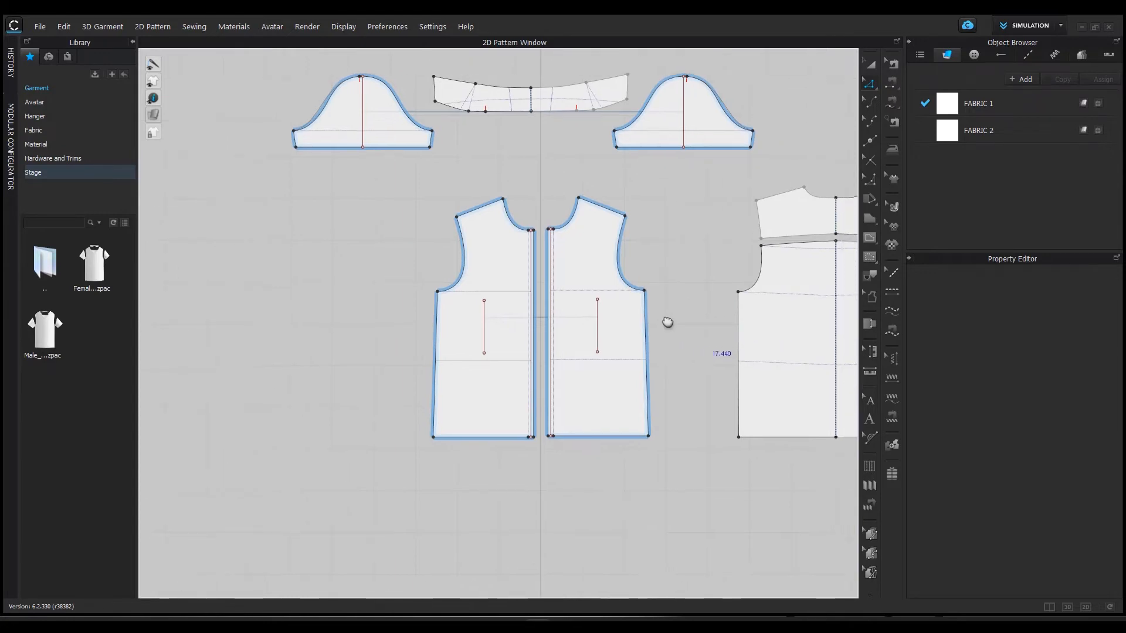
pyautogui.moveTo(451, 293); pyautogui.dragTo(434, 272, button='middle')
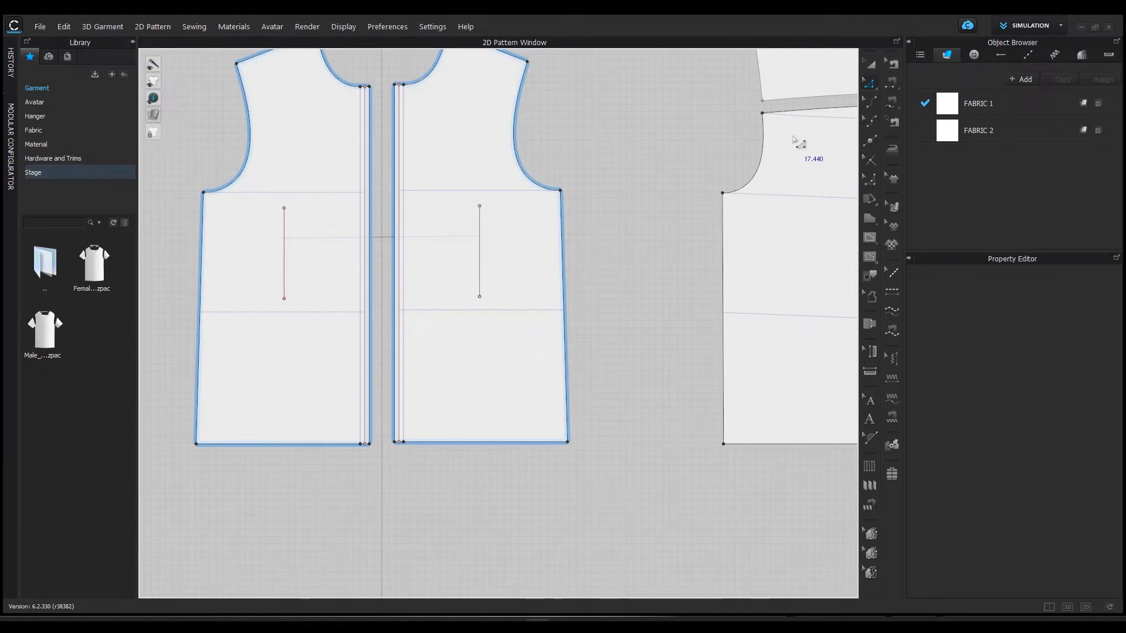
pyautogui.press('g')
pyautogui.click(560, 191)
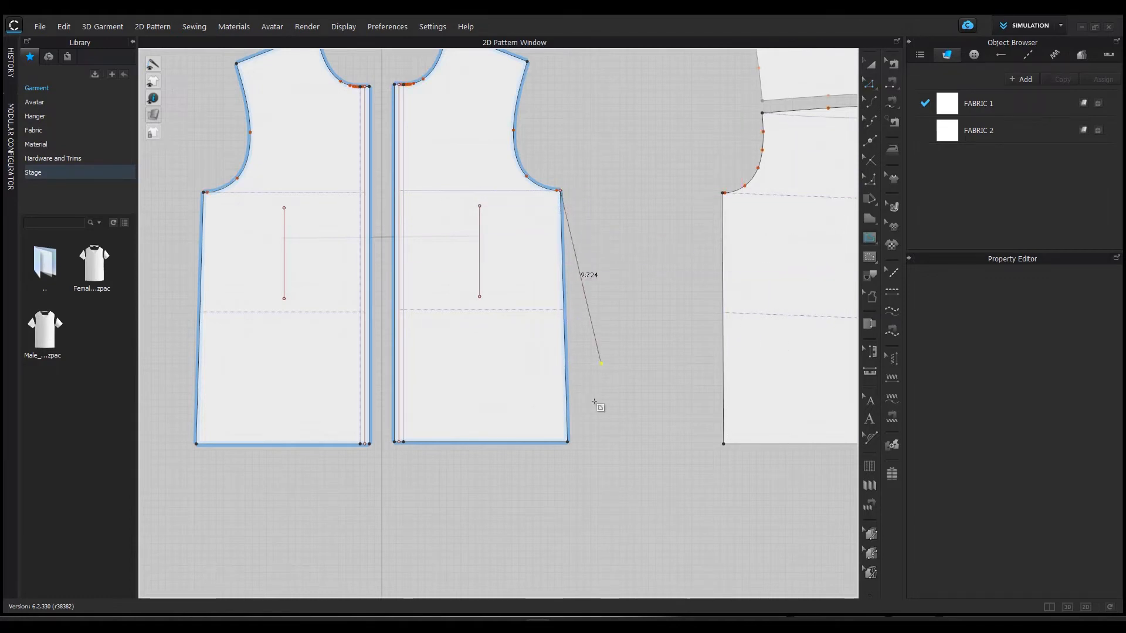
pyautogui.scroll(2, 585, 444)
pyautogui.click(588, 456)
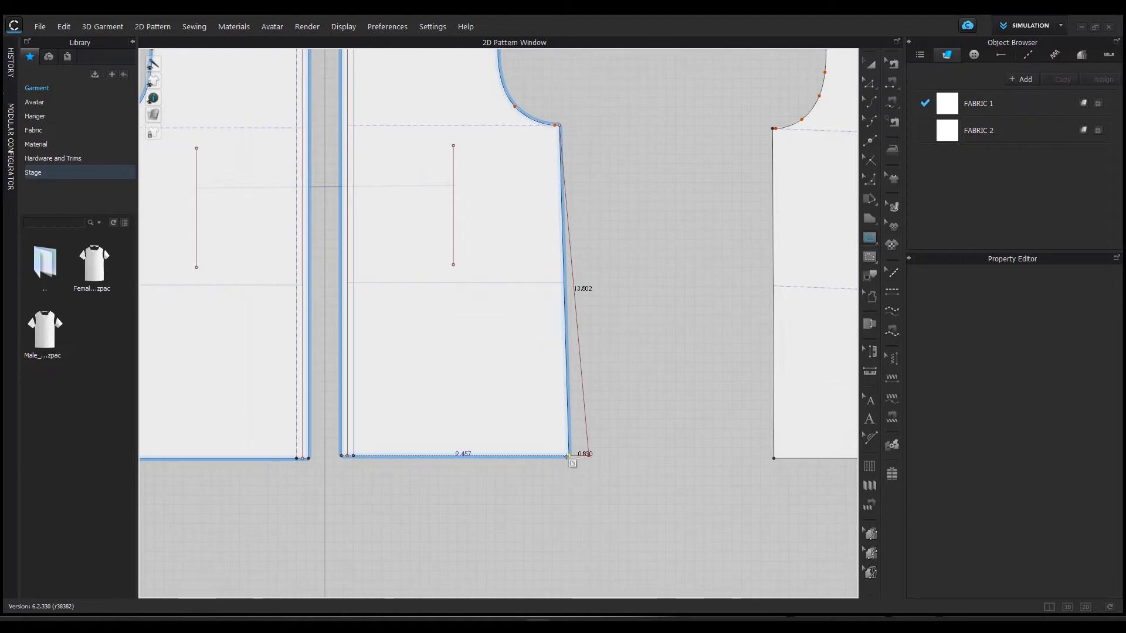
pyautogui.doubleClick(568, 456)
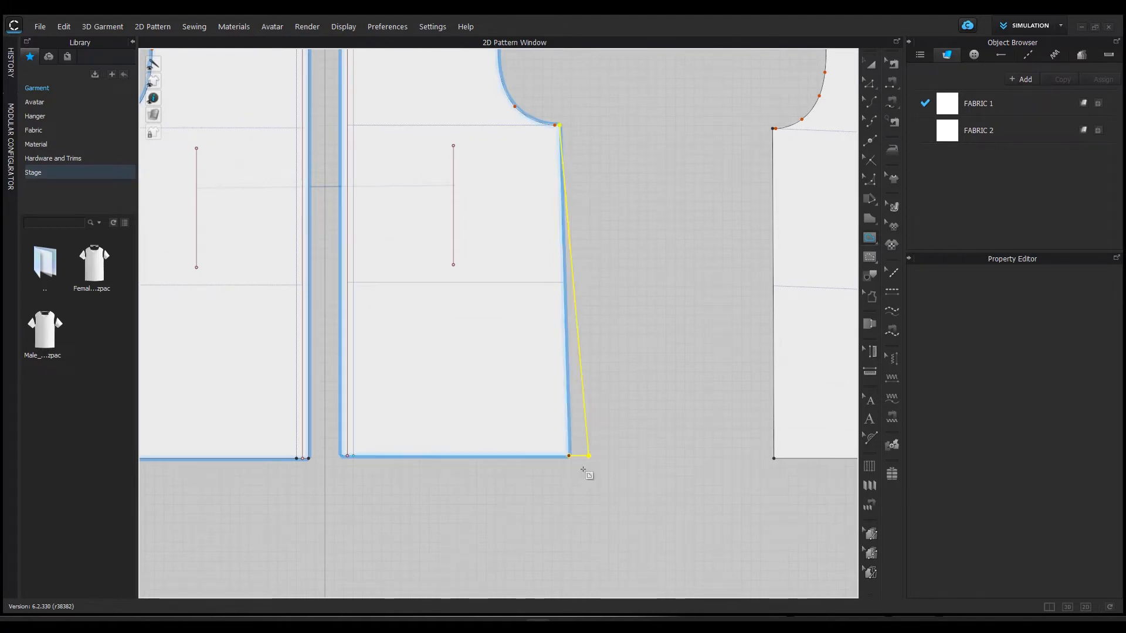
# - Replace the right front panel's side seam with the flared polygon line as the pattern outline
pyautogui.press('z')
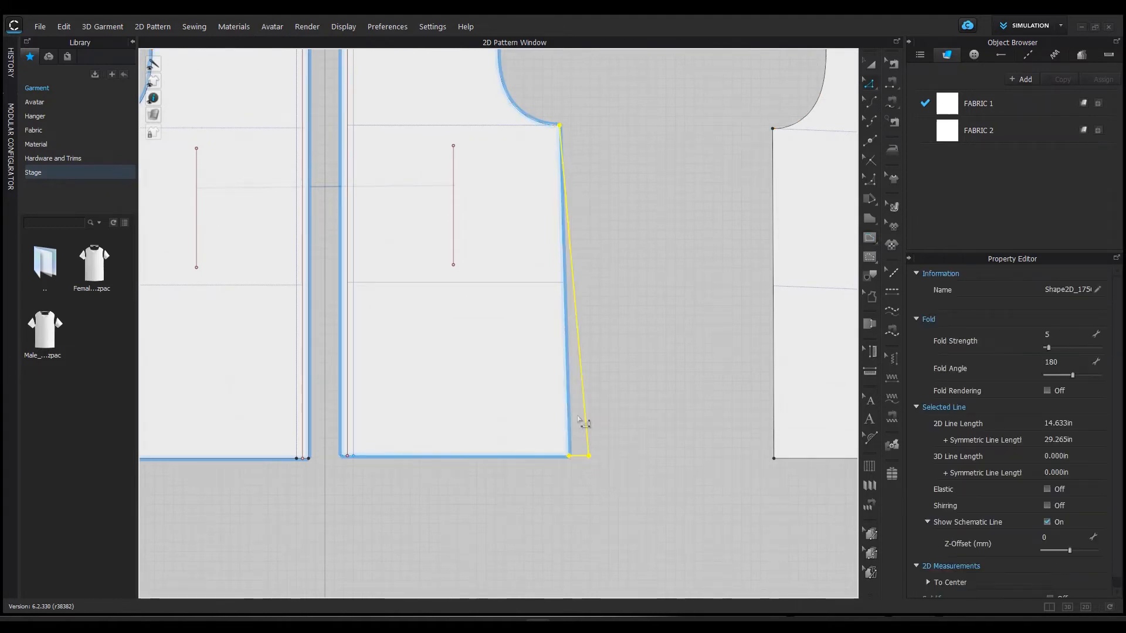
pyautogui.rightClick(568, 360)
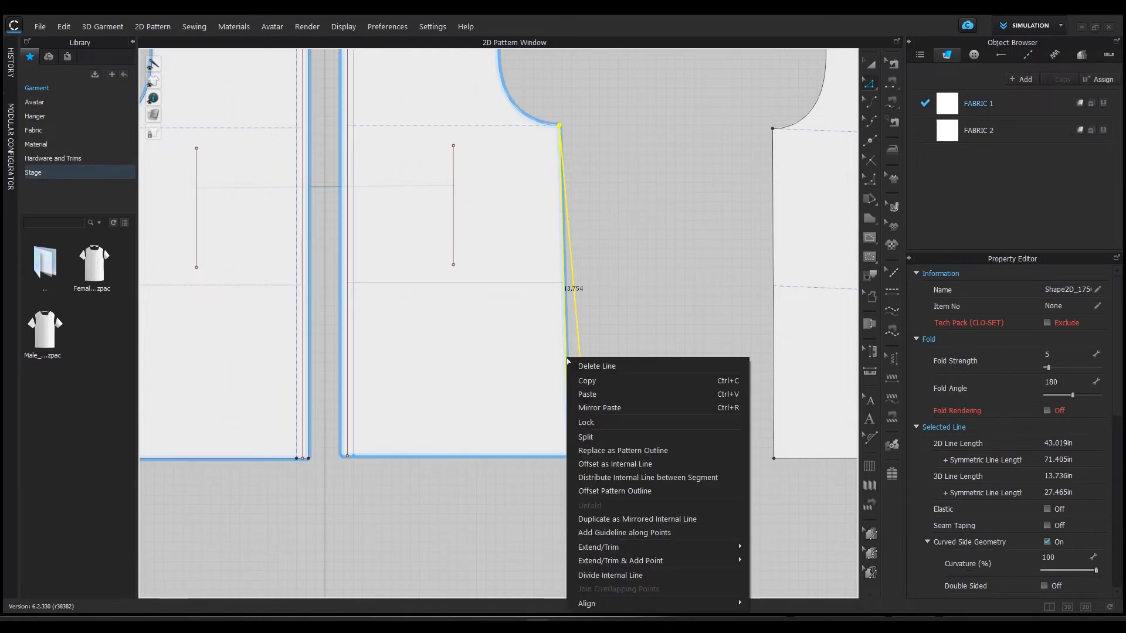
pyautogui.click(646, 452)
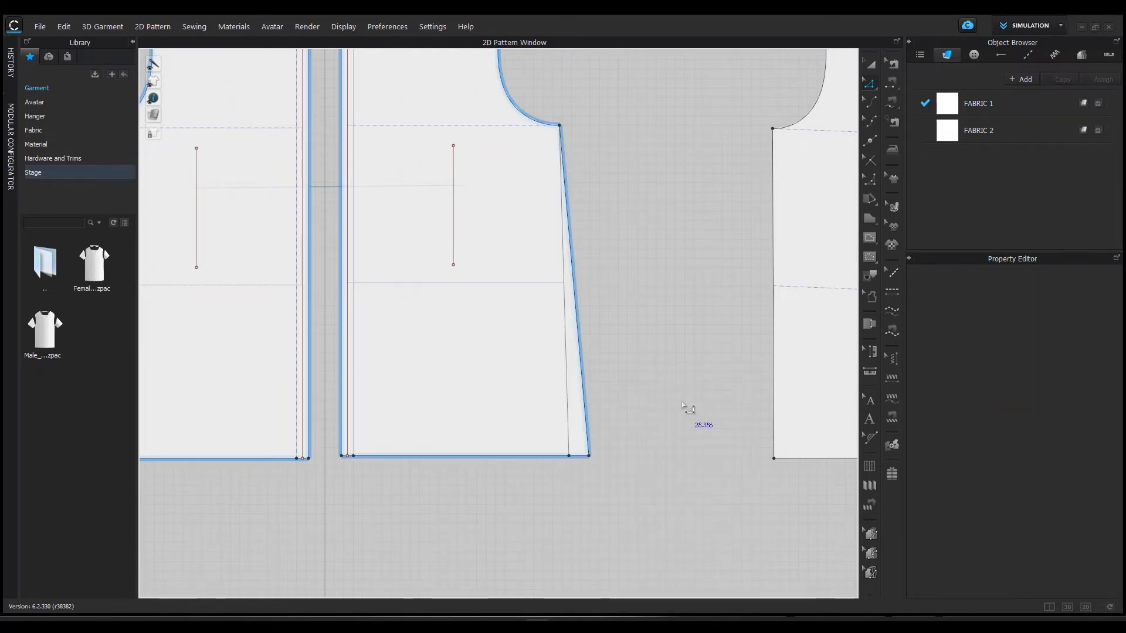
# - Measure the front's hem extension and draw a matching internal polygon on the back panel, extending 0.830 in beyond the hem corner and ending at the underarm point
pyautogui.click(584, 462)
pyautogui.scroll(3, 587, 461)
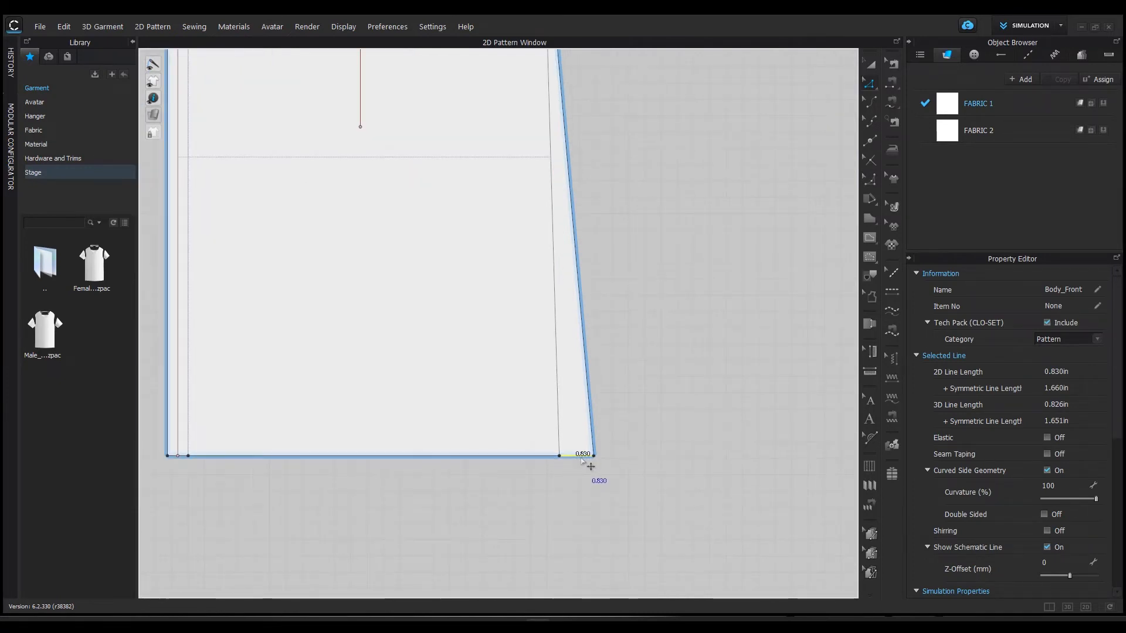
pyautogui.scroll(-3, 583, 462)
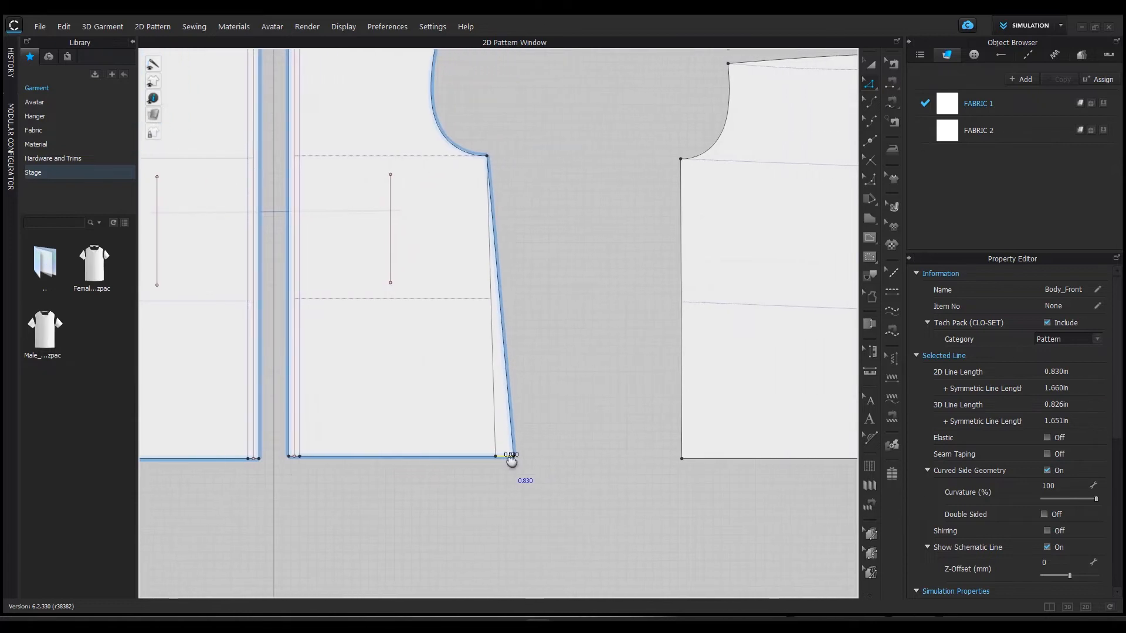
pyautogui.click(667, 460)
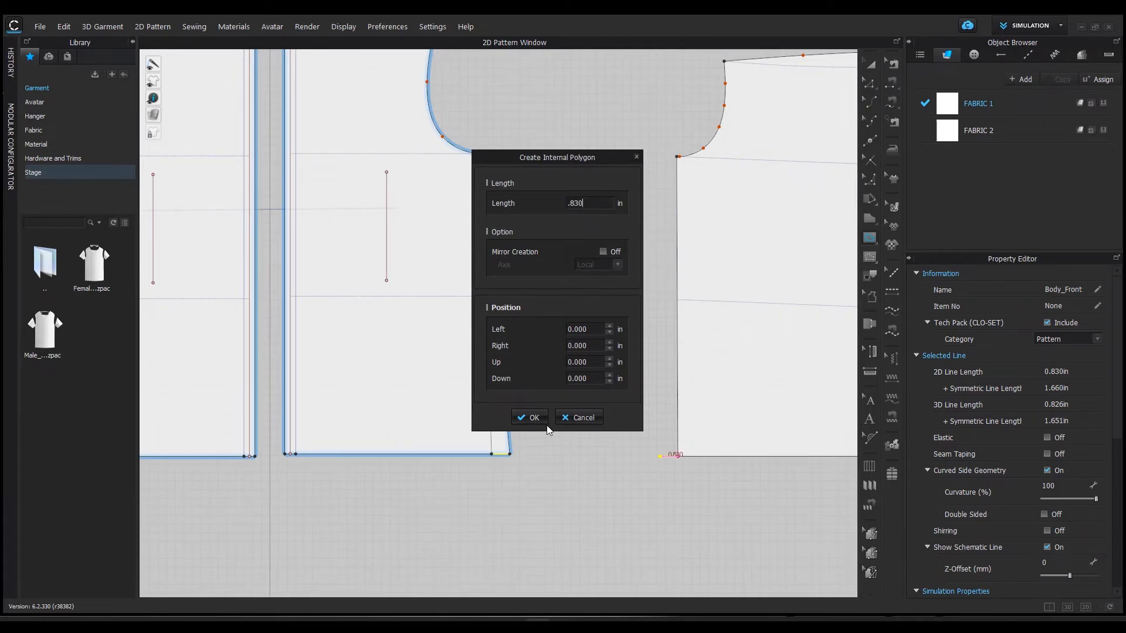
pyautogui.click(530, 417)
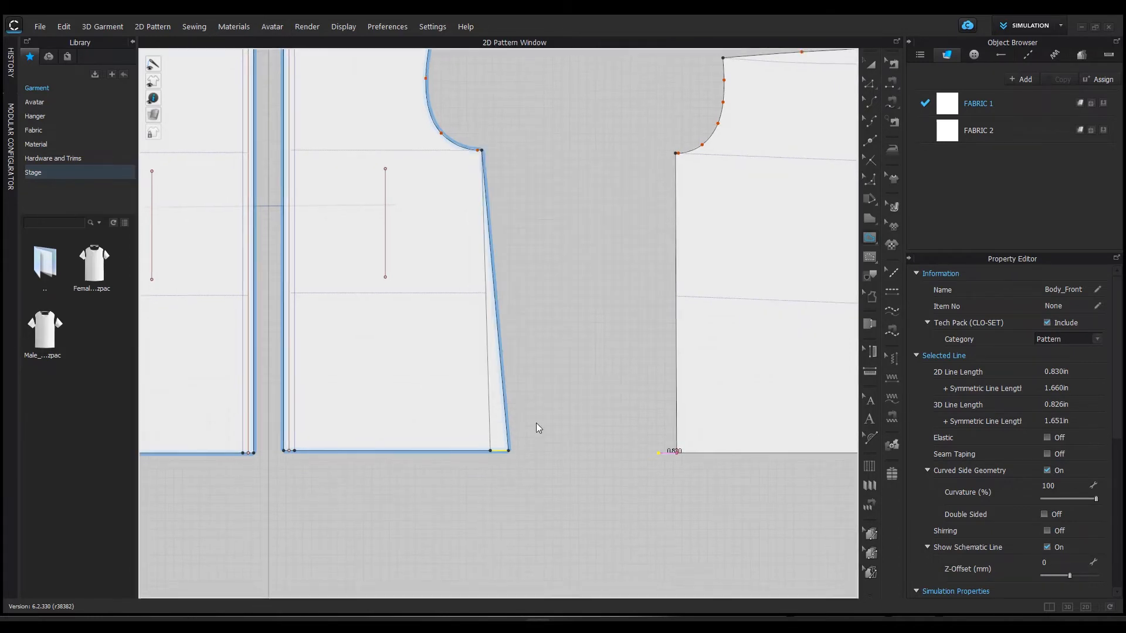
pyautogui.doubleClick(673, 149)
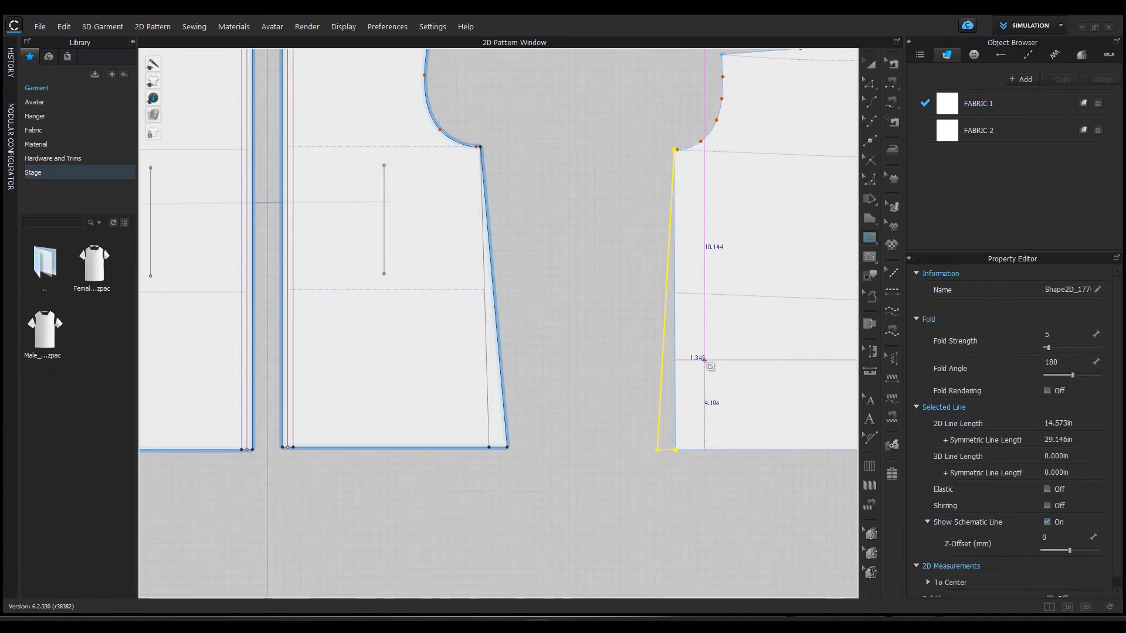
# - Replace the back panel's side seam with its new flared line as the pattern outline
pyautogui.click(674, 355)
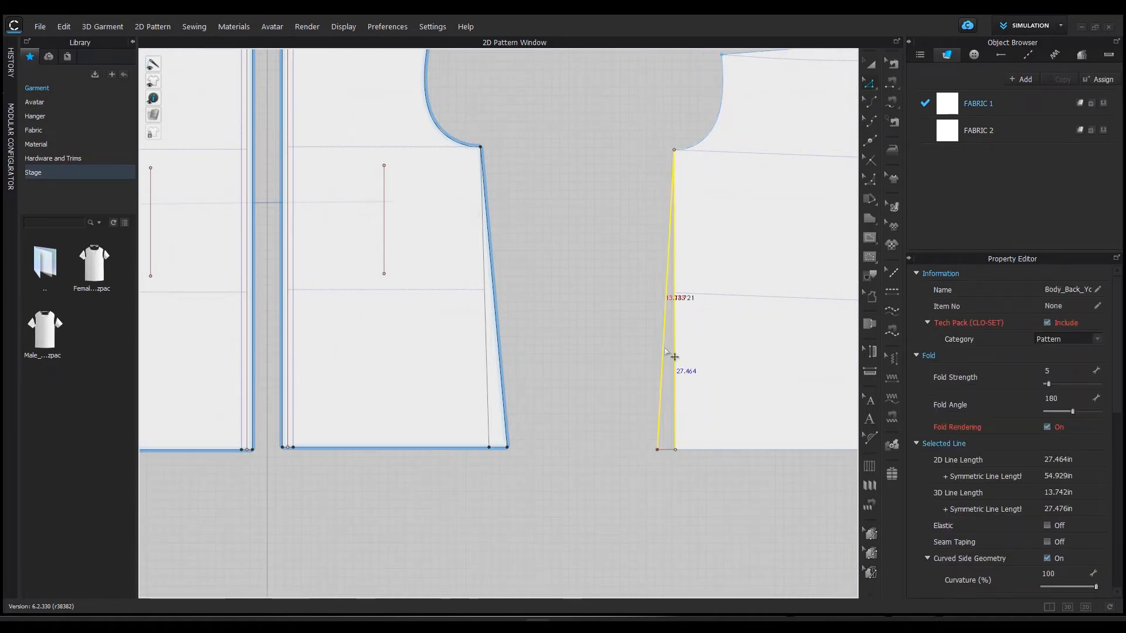
pyautogui.rightClick(669, 350)
pyautogui.click(740, 440)
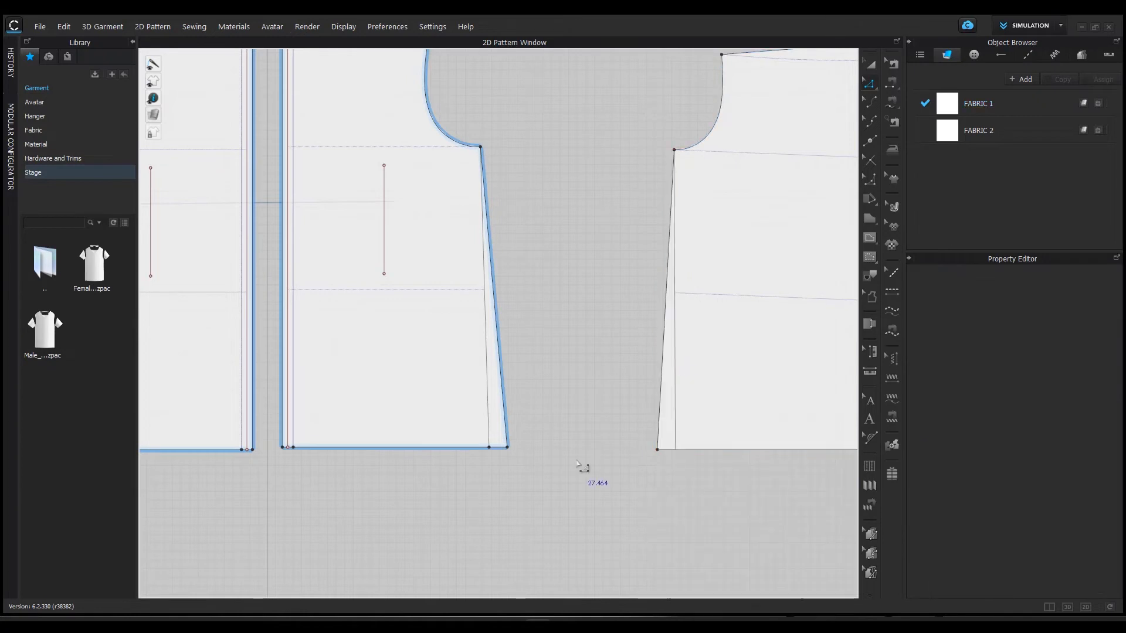
pyautogui.moveTo(579, 457); pyautogui.dragTo(545, 468, button='middle')
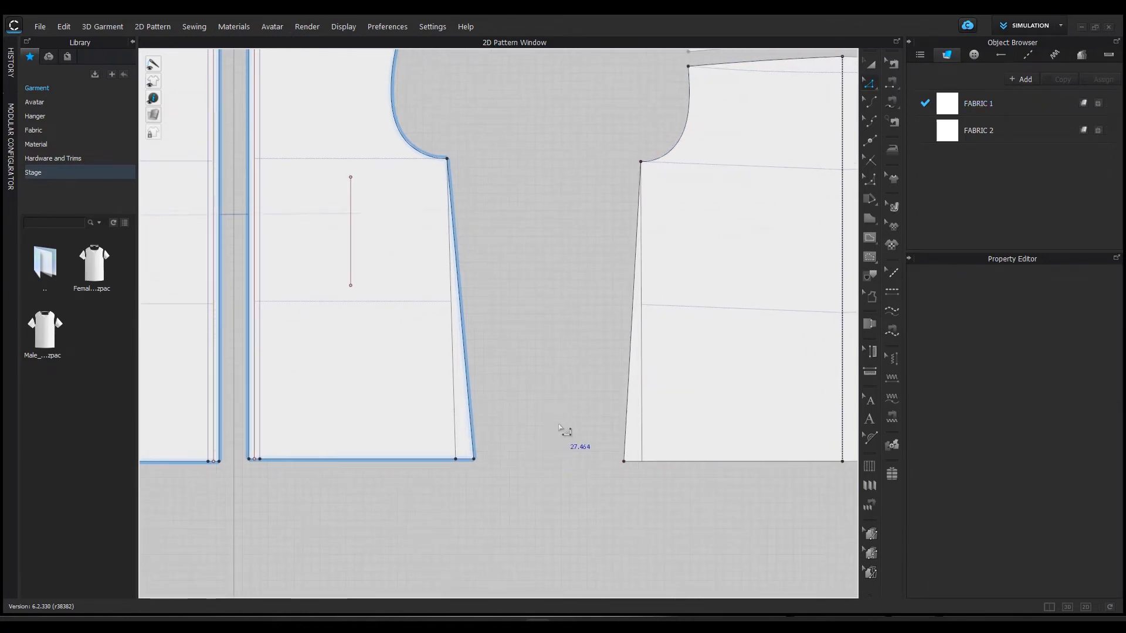
# - Undo the back panel's flare and the front's outline replacement, and delete the flared line drawn beside the front side seam
pyautogui.hotkey('ctrl', 'z')
pyautogui.hotkey('ctrl', 'z')
pyautogui.hotkey('ctrl', 'z')
pyautogui.hotkey('ctrl', 'z')
pyautogui.hotkey('ctrl', 'z')
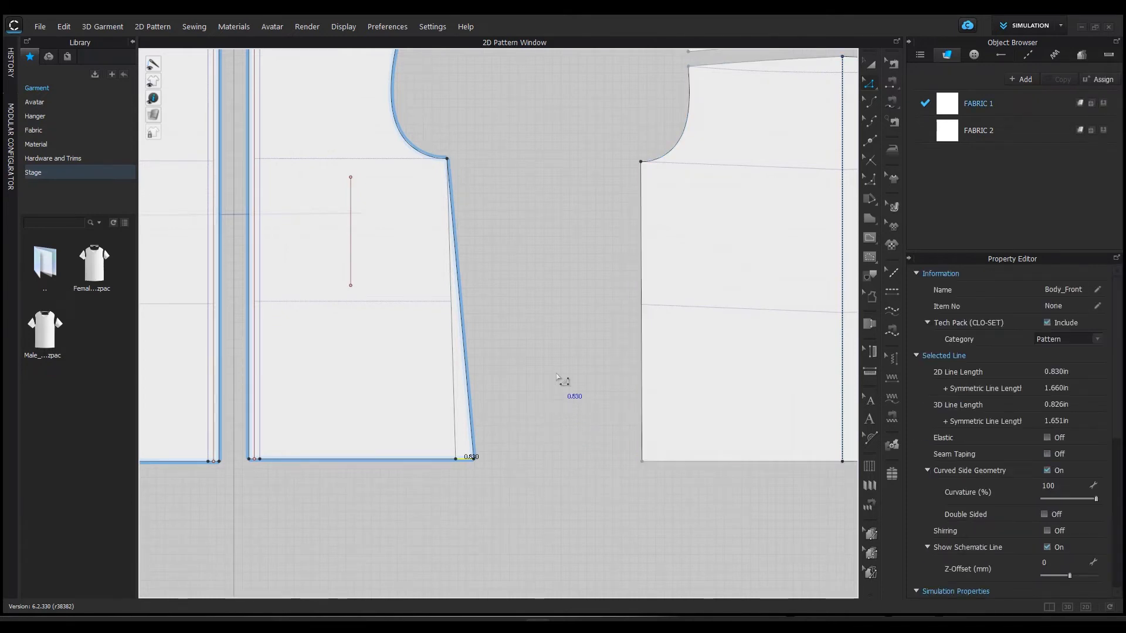
pyautogui.hotkey('ctrl', 'z')
pyautogui.hotkey('ctrl', 'z')
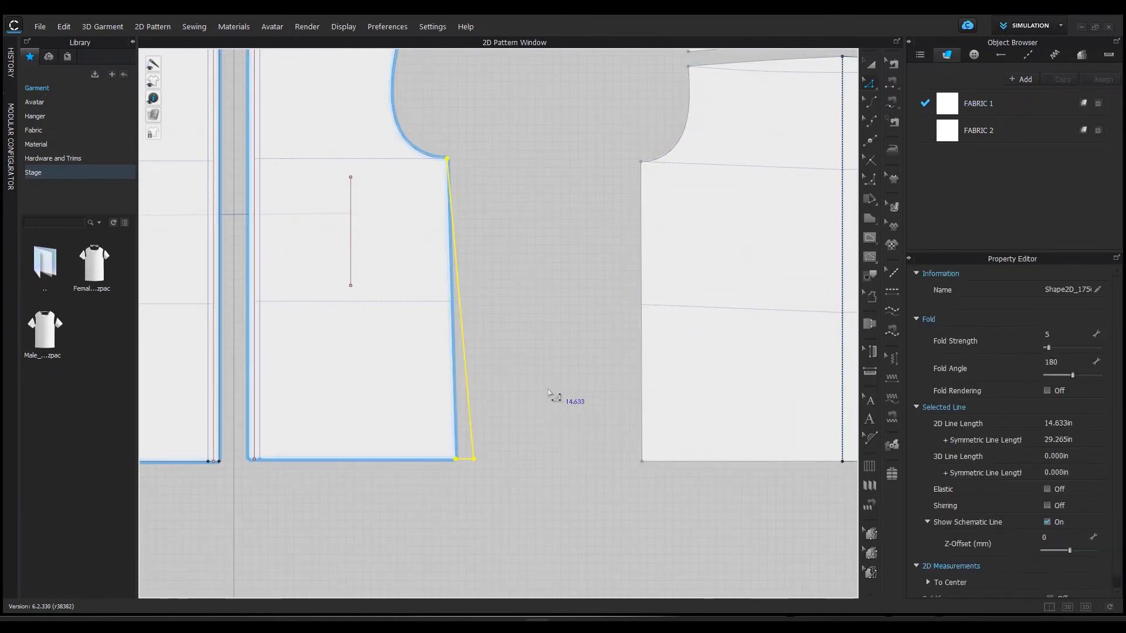
pyautogui.scroll(-3, 544, 403)
pyautogui.click(870, 67)
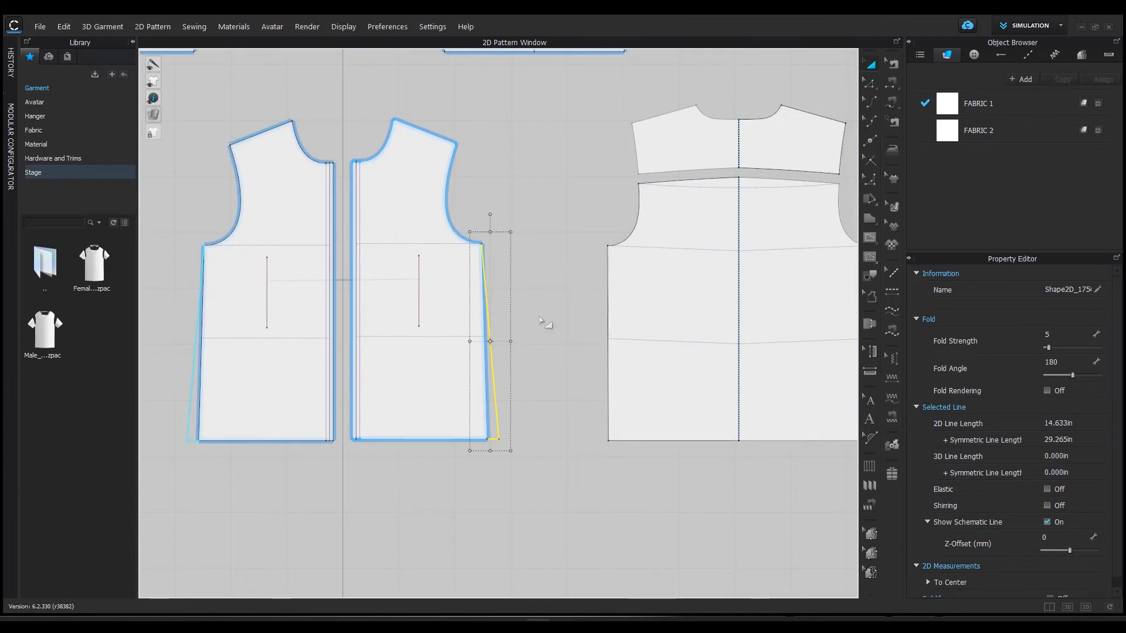
pyautogui.press('Delete')
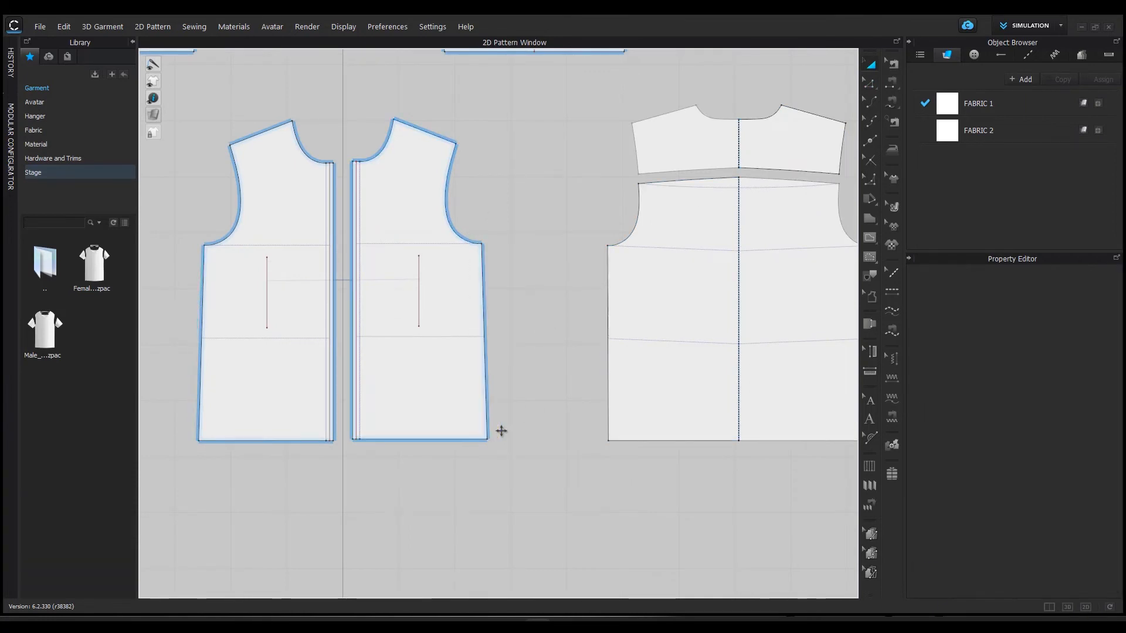
# - Lock the armhole curve of the right front panel
pyautogui.scroll(-3, 568, 255)
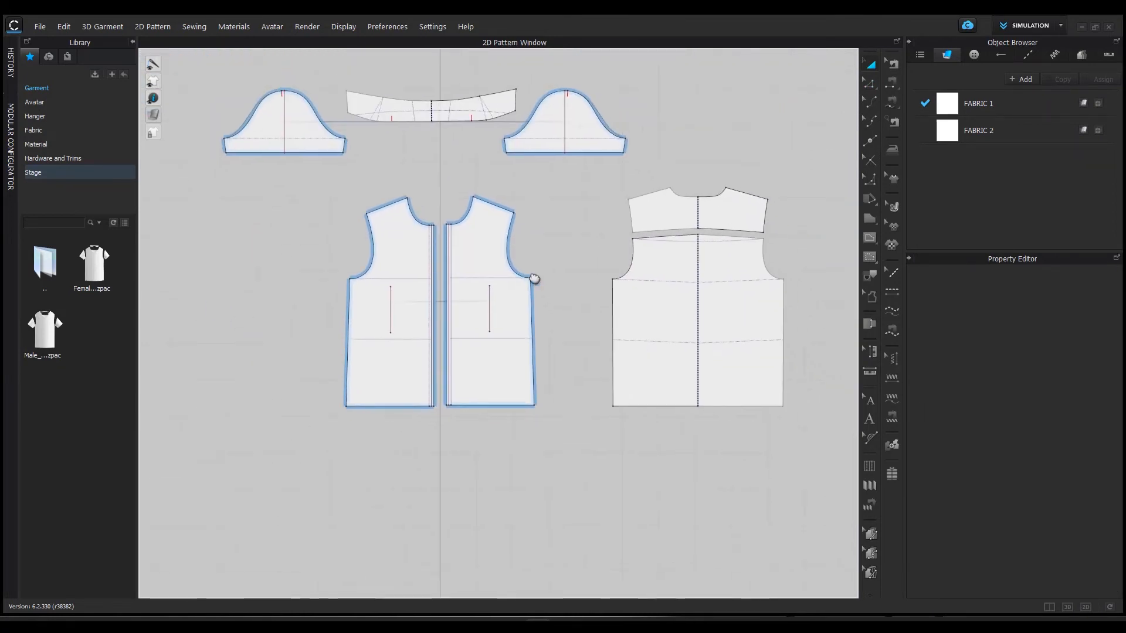
pyautogui.scroll(2, 557, 272)
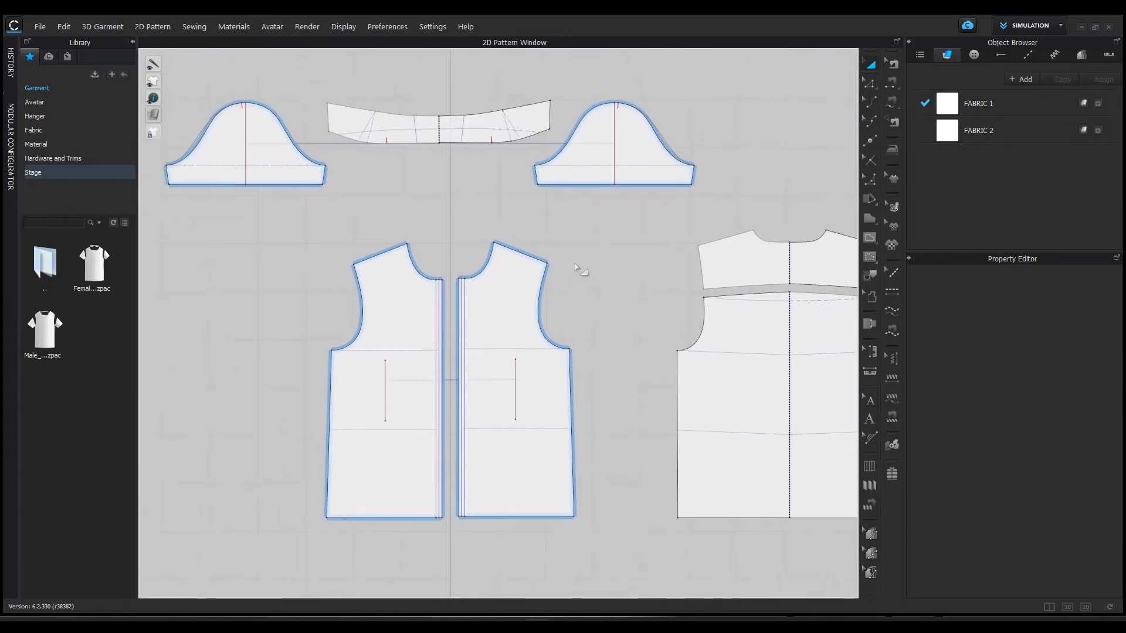
pyautogui.moveTo(618, 256); pyautogui.dragTo(586, 254, button='right')
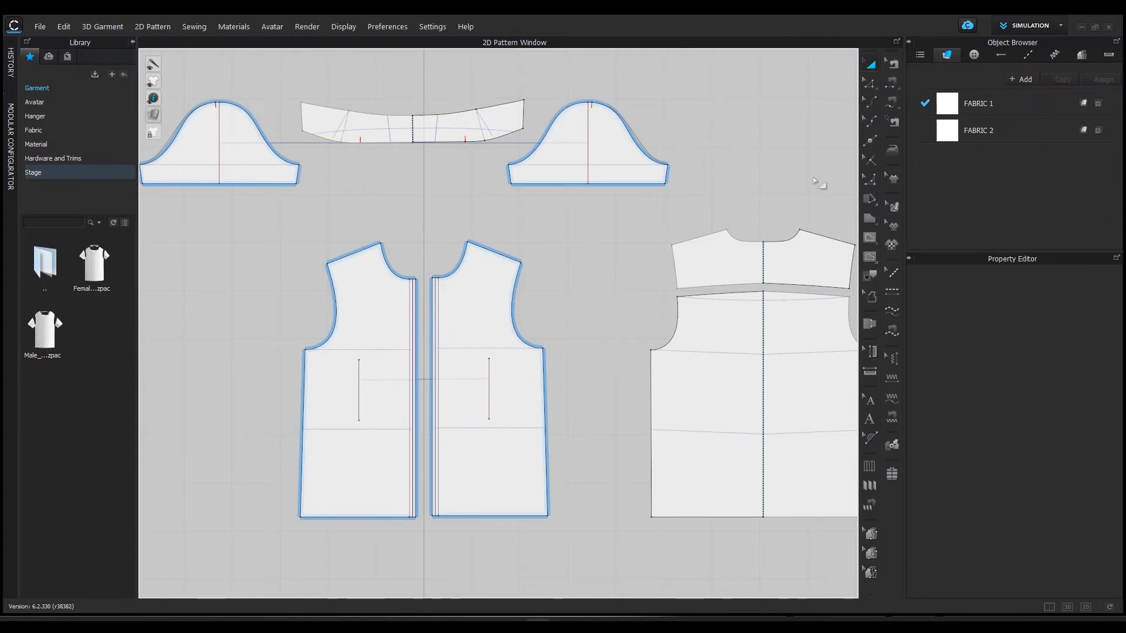
pyautogui.click(872, 86)
pyautogui.click(871, 83)
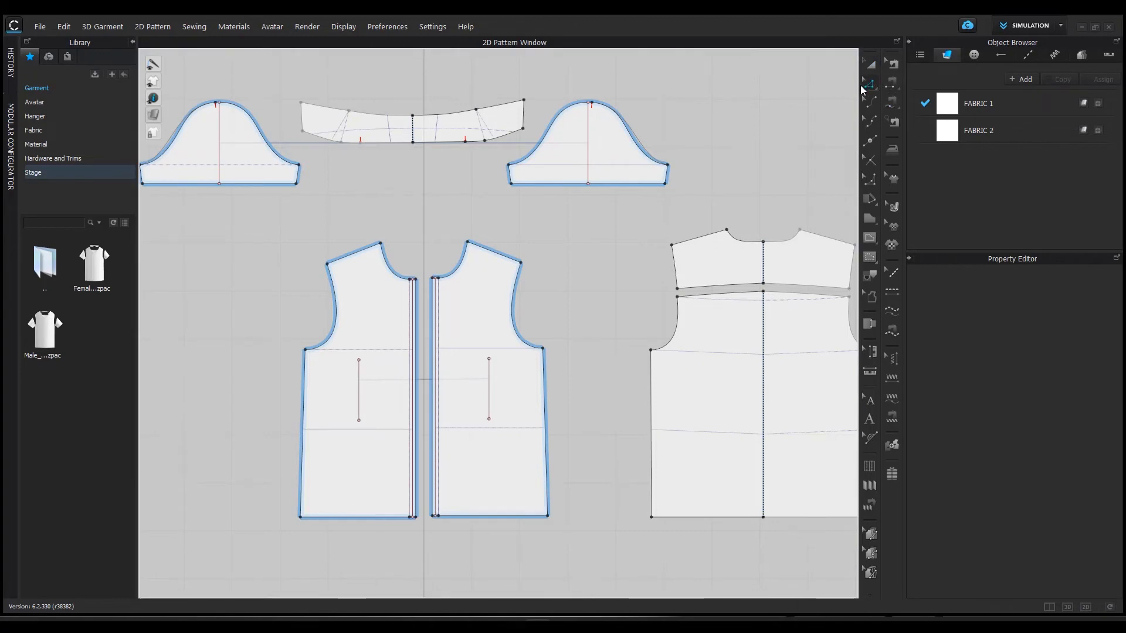
pyautogui.scroll(3, 528, 305)
pyautogui.click(493, 272)
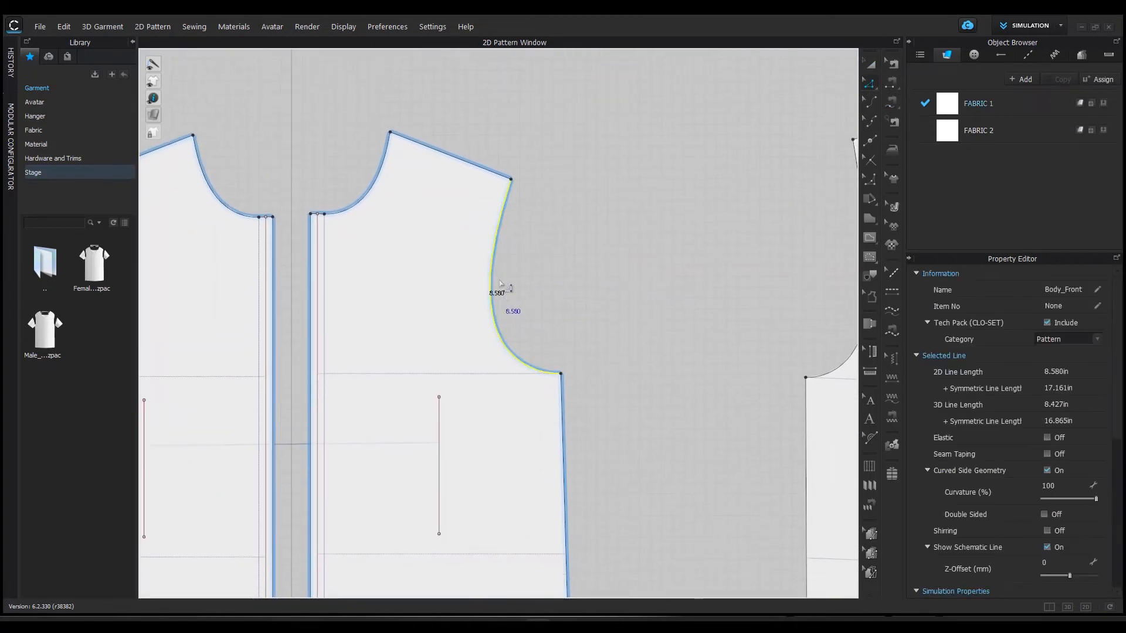
pyautogui.rightClick(491, 276)
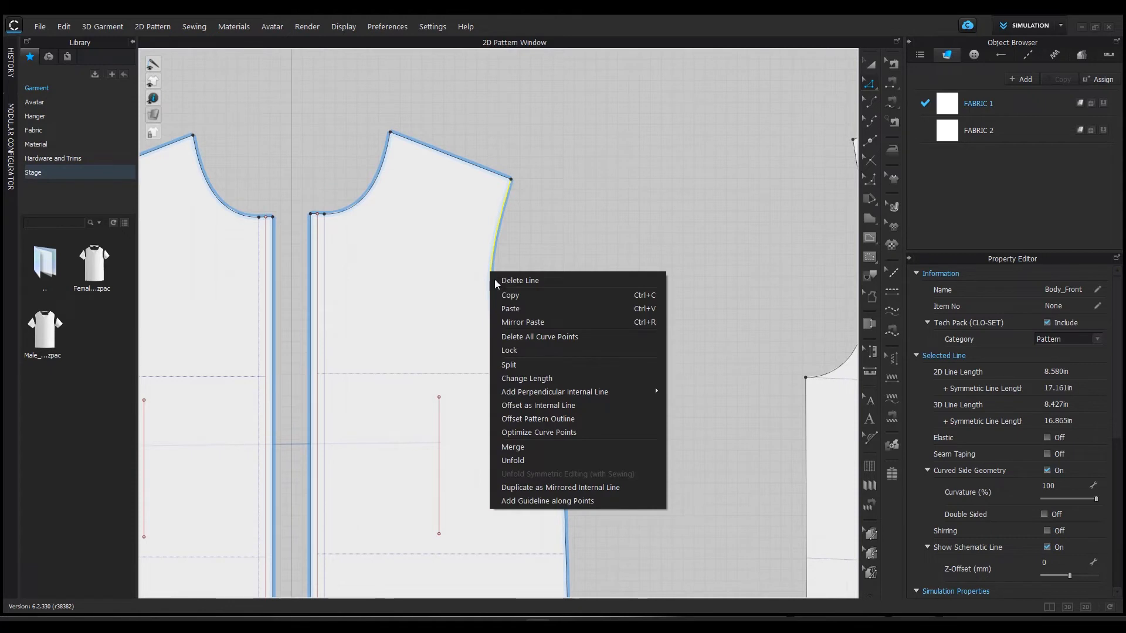
pyautogui.click(549, 350)
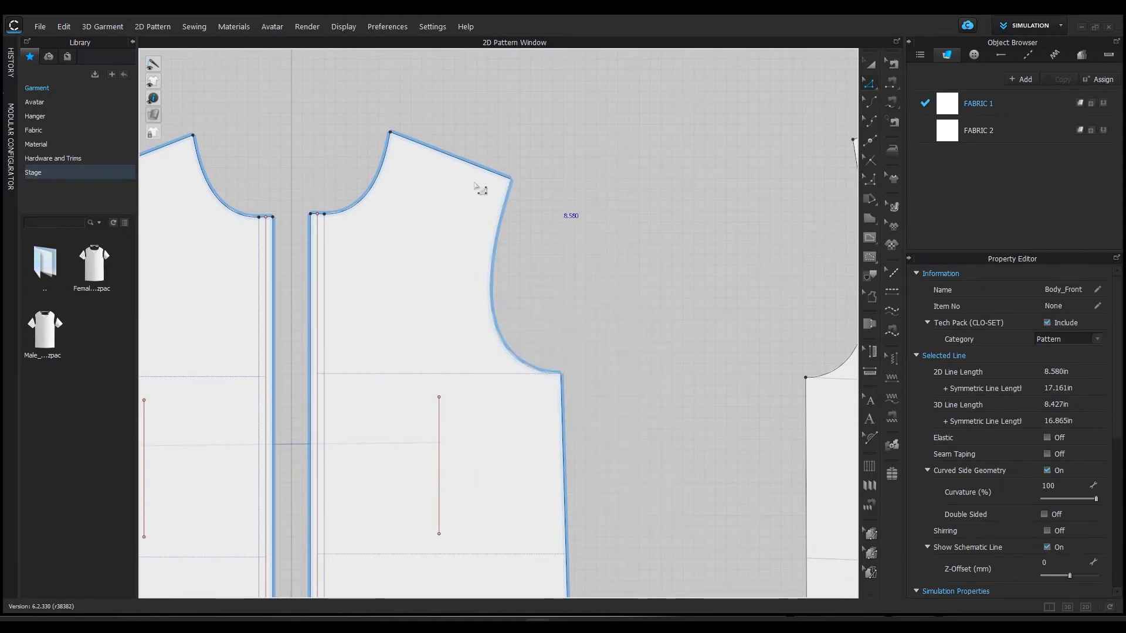
# - Try moving the right front panel's side seam outward while its armhole curve is locked, and undo the moves
pyautogui.moveTo(586, 421); pyautogui.dragTo(579, 344, button='middle')
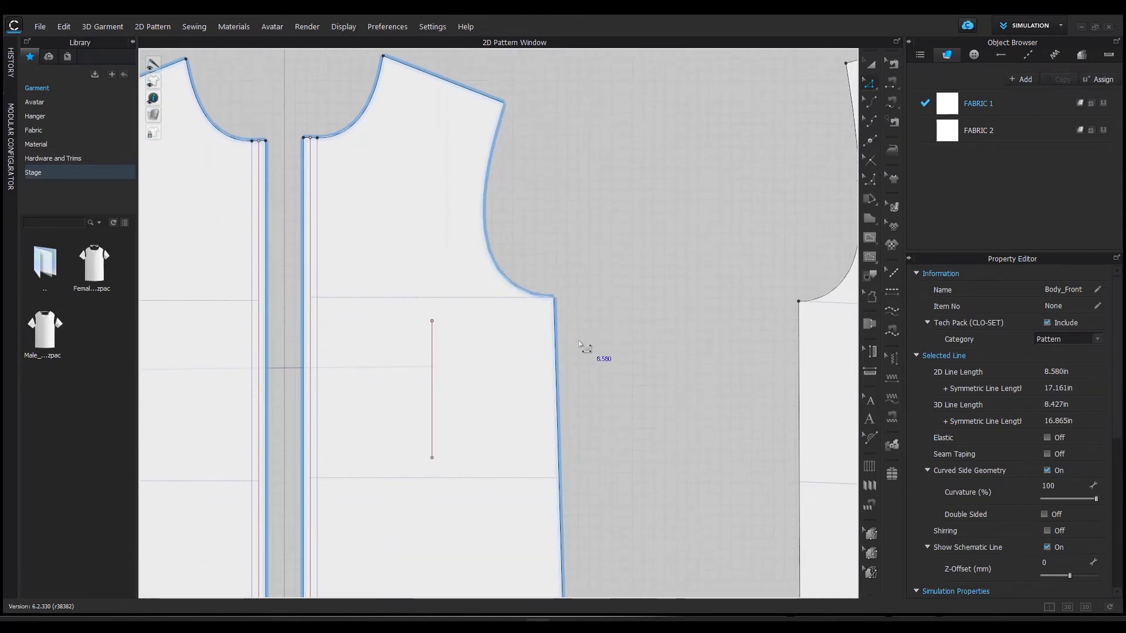
pyautogui.moveTo(560, 355); pyautogui.dragTo(618, 362)
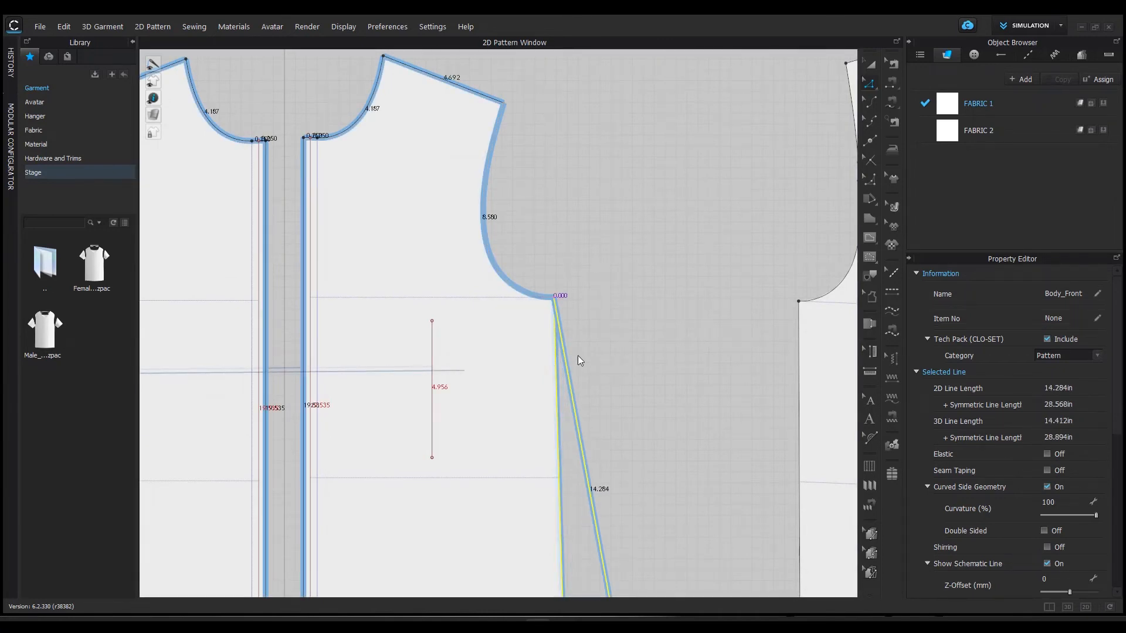
pyautogui.scroll(-5, 578, 355)
pyautogui.scroll(1, 578, 355)
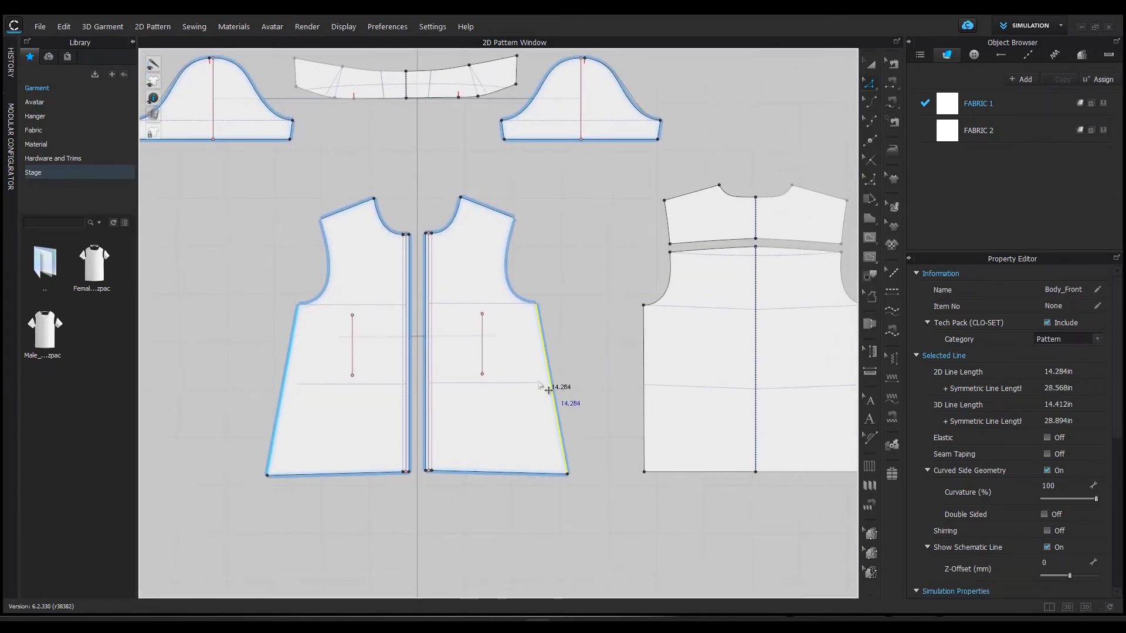
pyautogui.moveTo(548, 390); pyautogui.dragTo(539, 390)
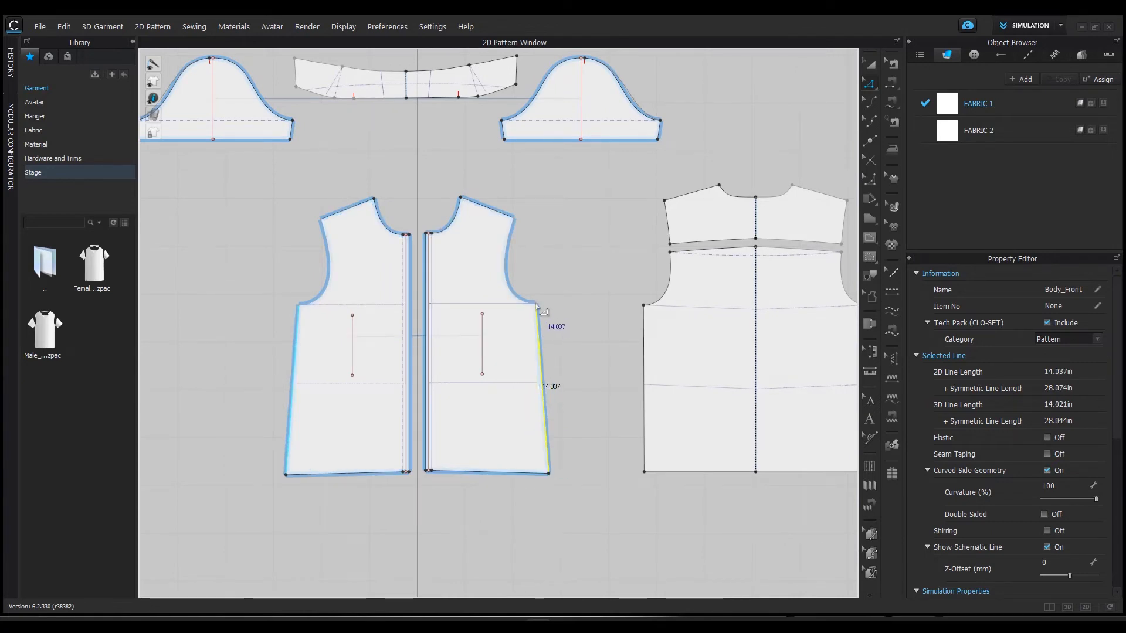
pyautogui.moveTo(538, 316)
pyautogui.mouseDown()
pyautogui.moveTo(555, 311)
pyautogui.moveTo(539, 354)
pyautogui.moveTo(539, 307)
pyautogui.moveTo(575, 314)
pyautogui.moveTo(549, 310)
pyautogui.mouseUp()
pyautogui.moveTo(568, 320); pyautogui.dragTo(528, 339)
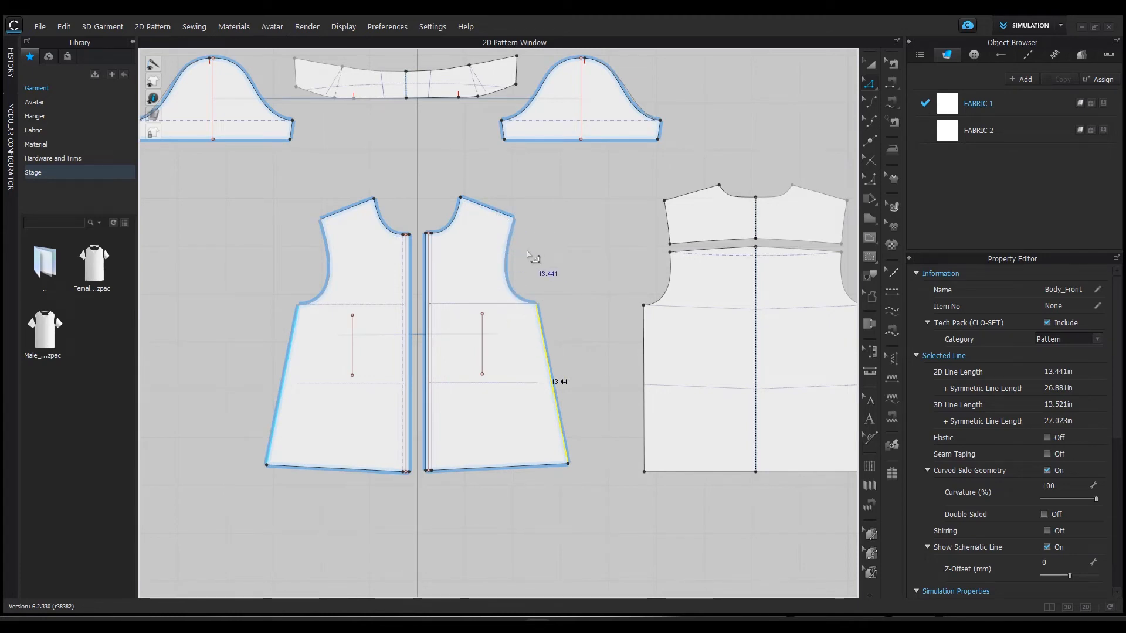
pyautogui.hotkey('ctrl', 'z')
pyautogui.hotkey('ctrl', 'z')
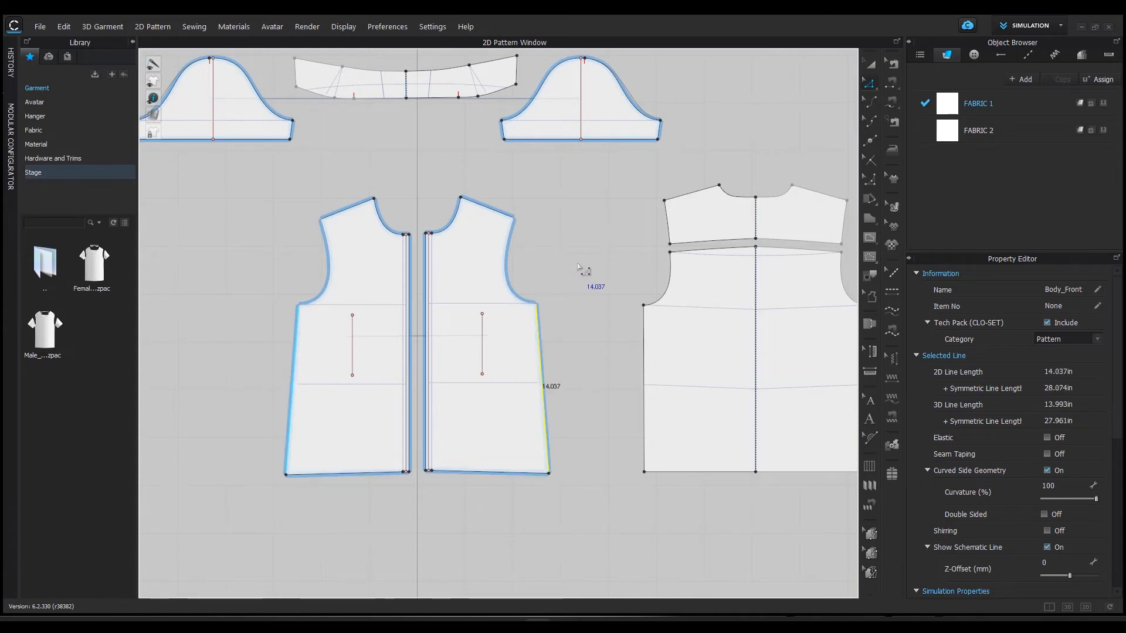
pyautogui.click(552, 306)
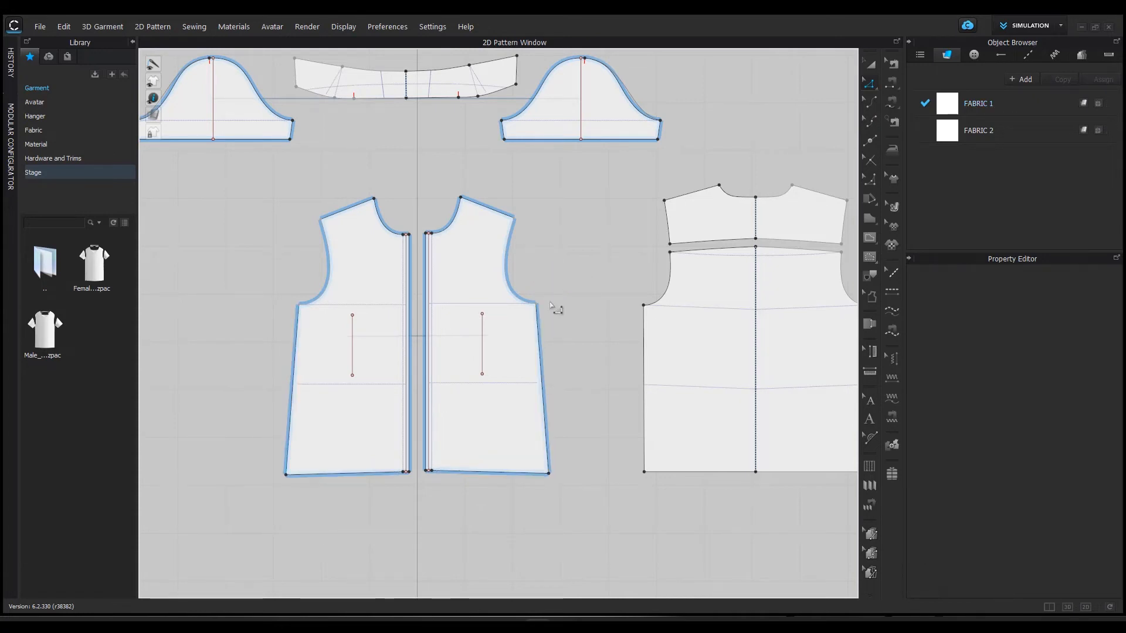
# - Unlock all pattern outlines and lock only the right front panel's outer hem corner point
pyautogui.rightClick(507, 265)
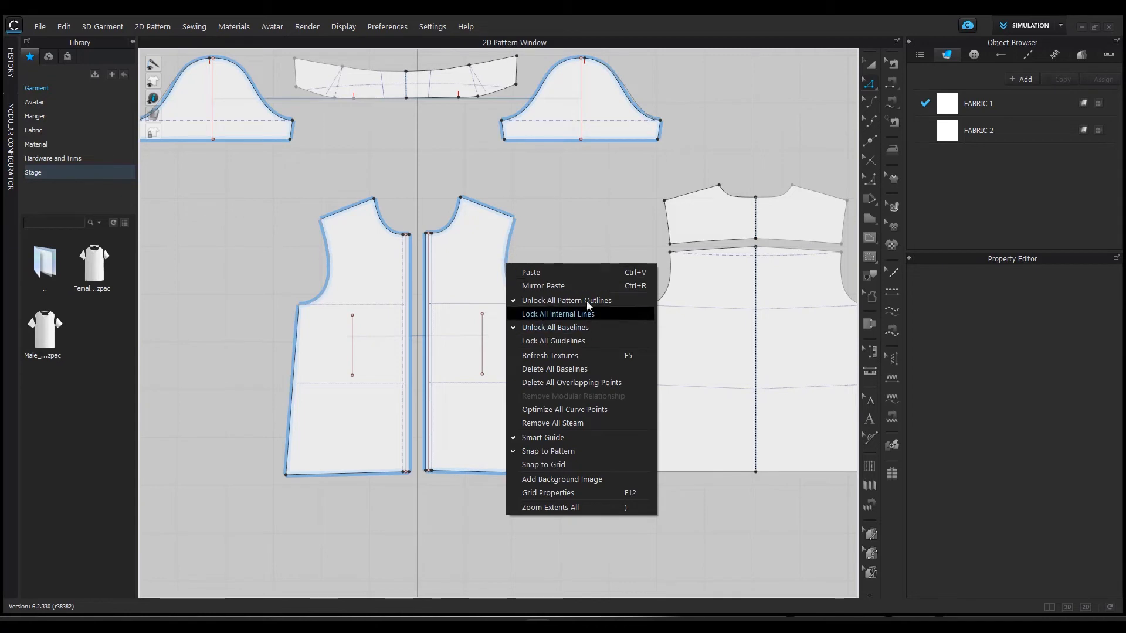
pyautogui.click(548, 300)
pyautogui.scroll(3, 572, 270)
pyautogui.moveTo(564, 264); pyautogui.dragTo(615, 265, button='right')
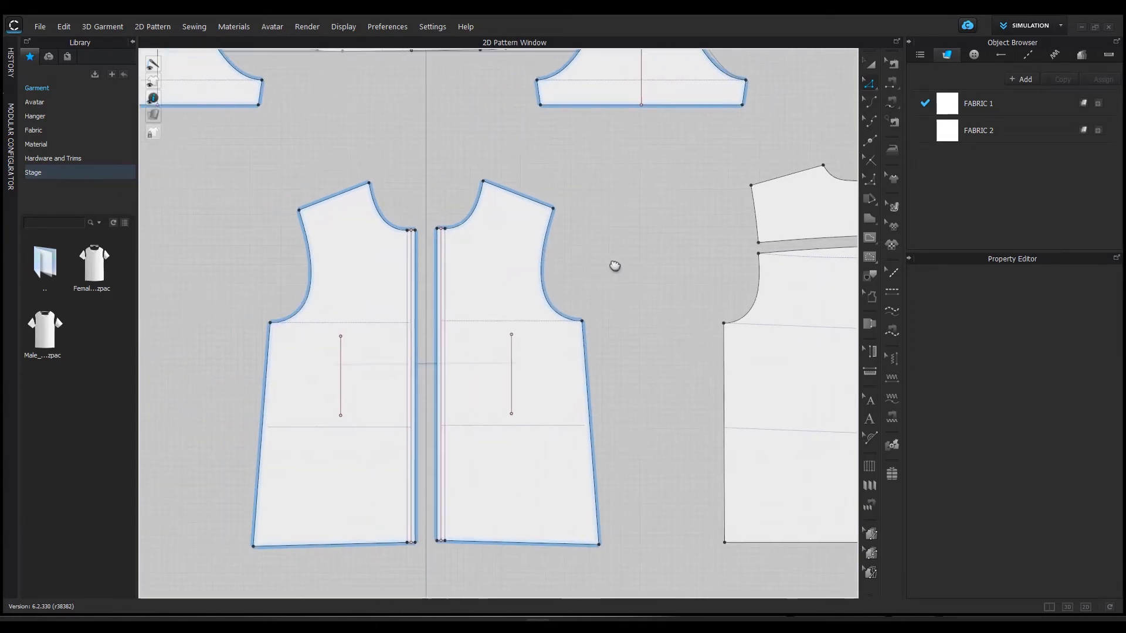
pyautogui.moveTo(615, 265); pyautogui.dragTo(617, 266, button='middle')
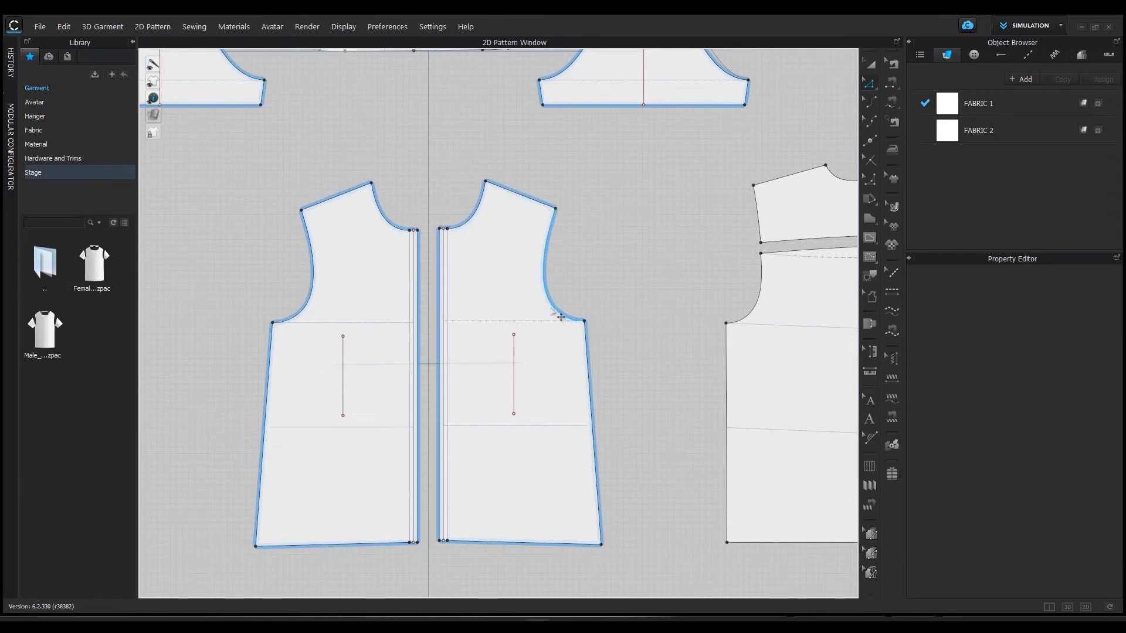
pyautogui.moveTo(566, 385); pyautogui.dragTo(557, 332, button='middle')
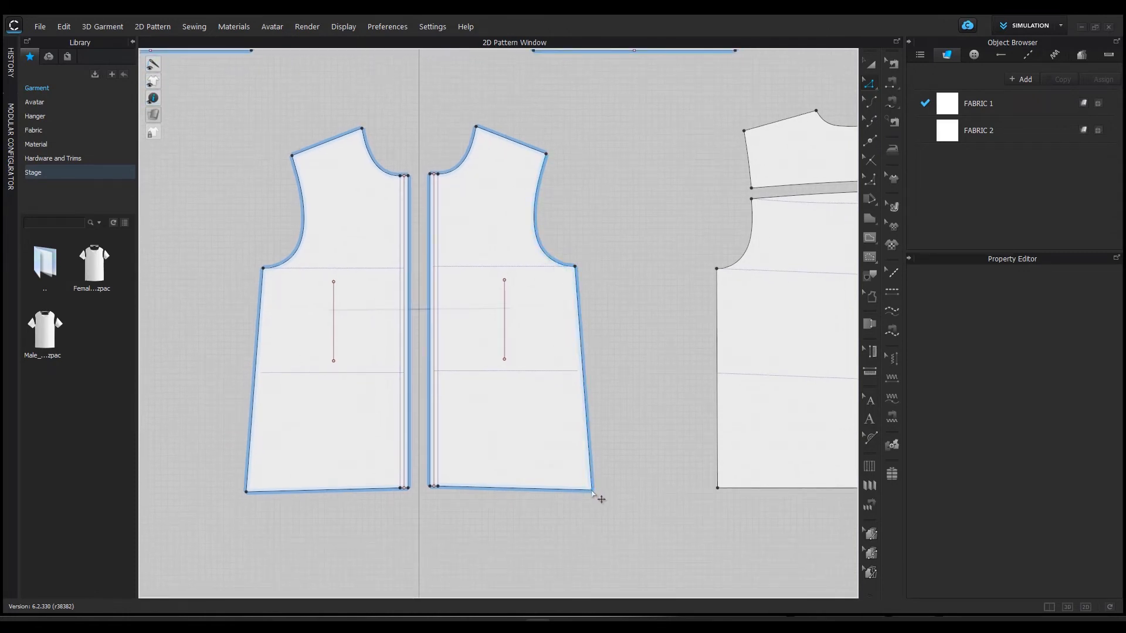
pyautogui.rightClick(591, 490)
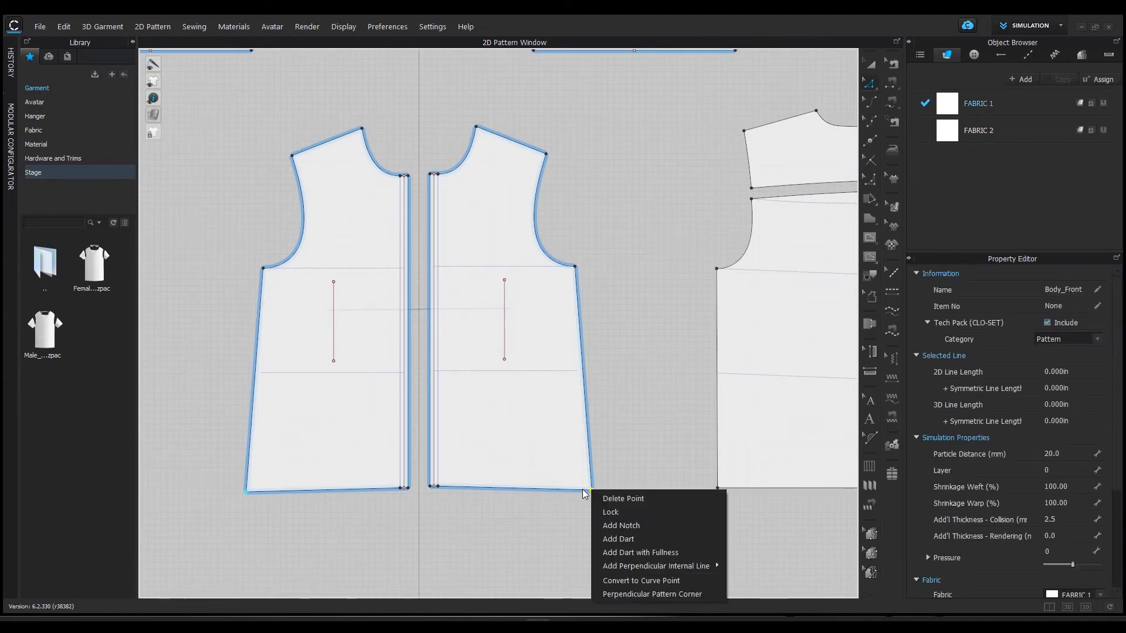
pyautogui.click(644, 514)
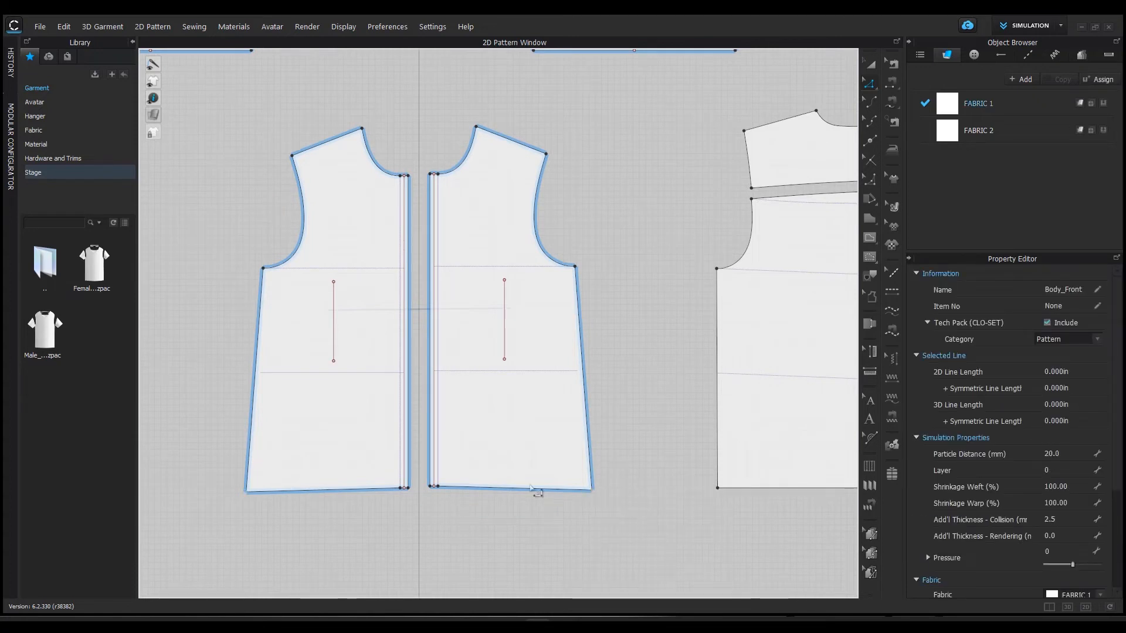
# - Try moving the right front panel's hem line and side seam around the locked hem corner point, and undo the changes
pyautogui.moveTo(531, 487)
pyautogui.mouseDown()
pyautogui.moveTo(526, 539)
pyautogui.moveTo(548, 494)
pyautogui.moveTo(541, 486)
pyautogui.mouseUp()
pyautogui.moveTo(585, 377); pyautogui.dragTo(646, 405)
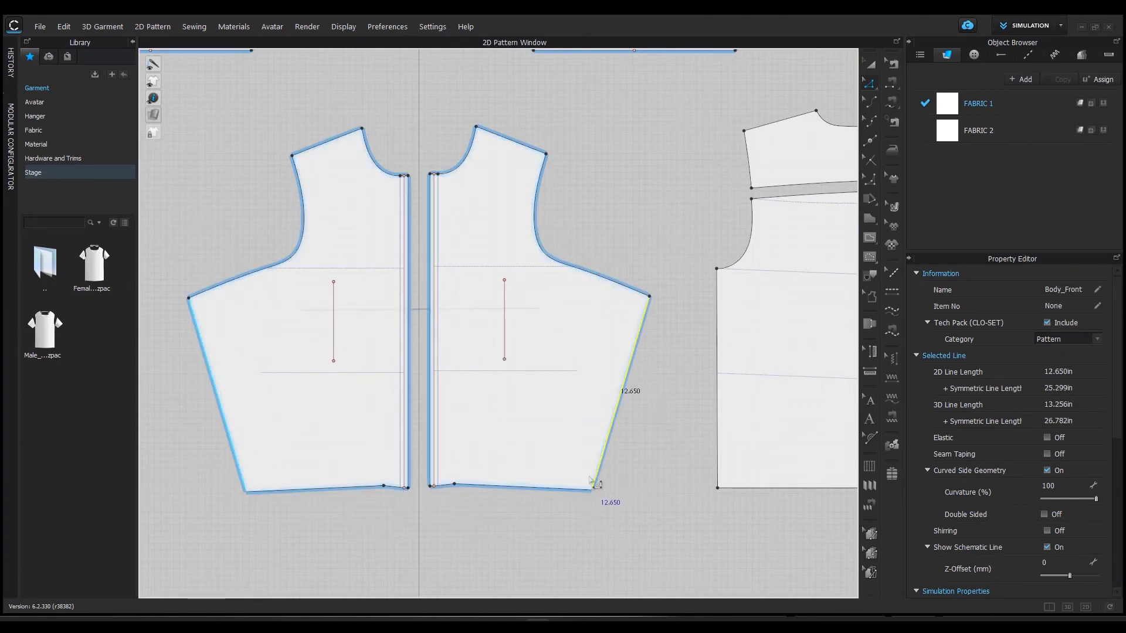
pyautogui.moveTo(595, 492); pyautogui.dragTo(601, 496)
pyautogui.click(649, 466)
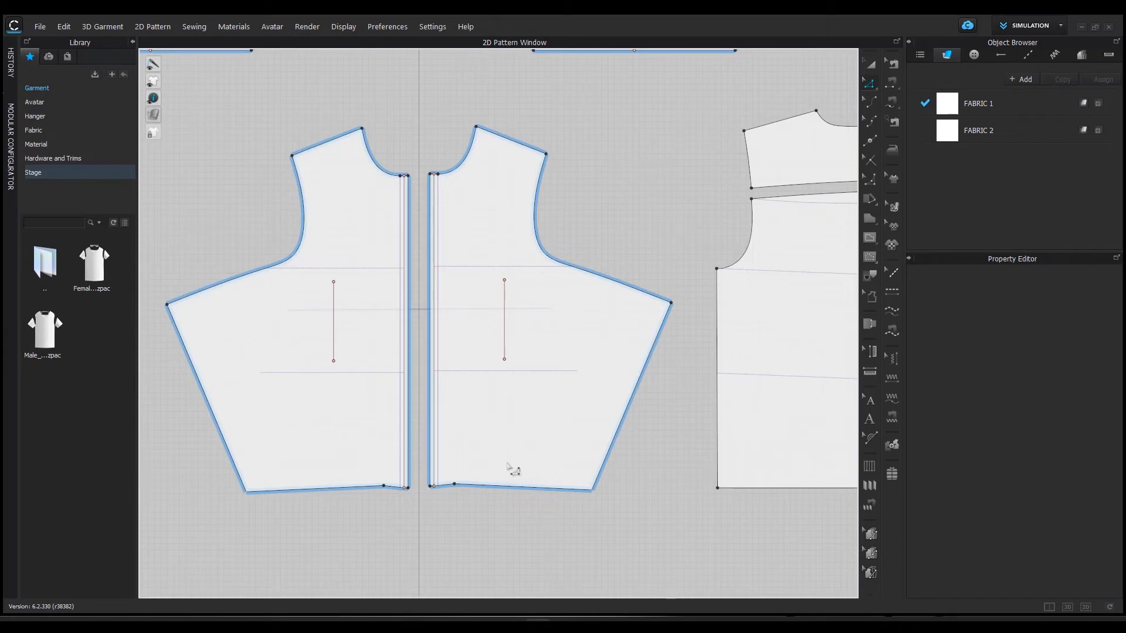
pyautogui.hotkey('ctrl', 'z')
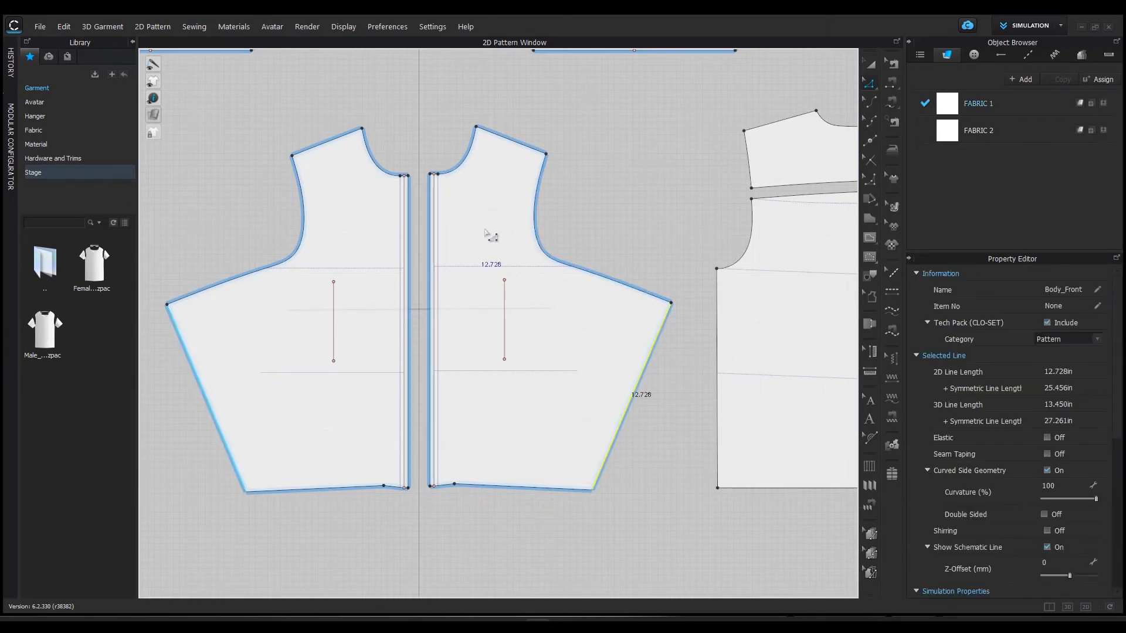
pyautogui.hotkey('ctrl', 'z')
pyautogui.hotkey('ctrl', 'z')
pyautogui.hotkey('ctrl', 'z')
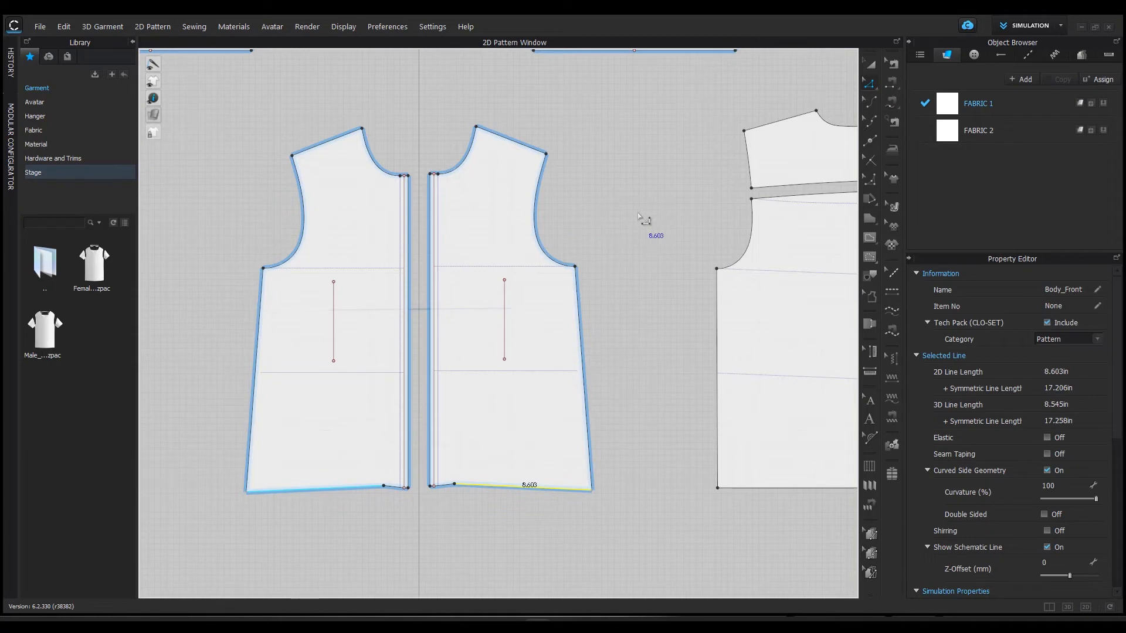
pyautogui.hotkey('ctrl', 'z')
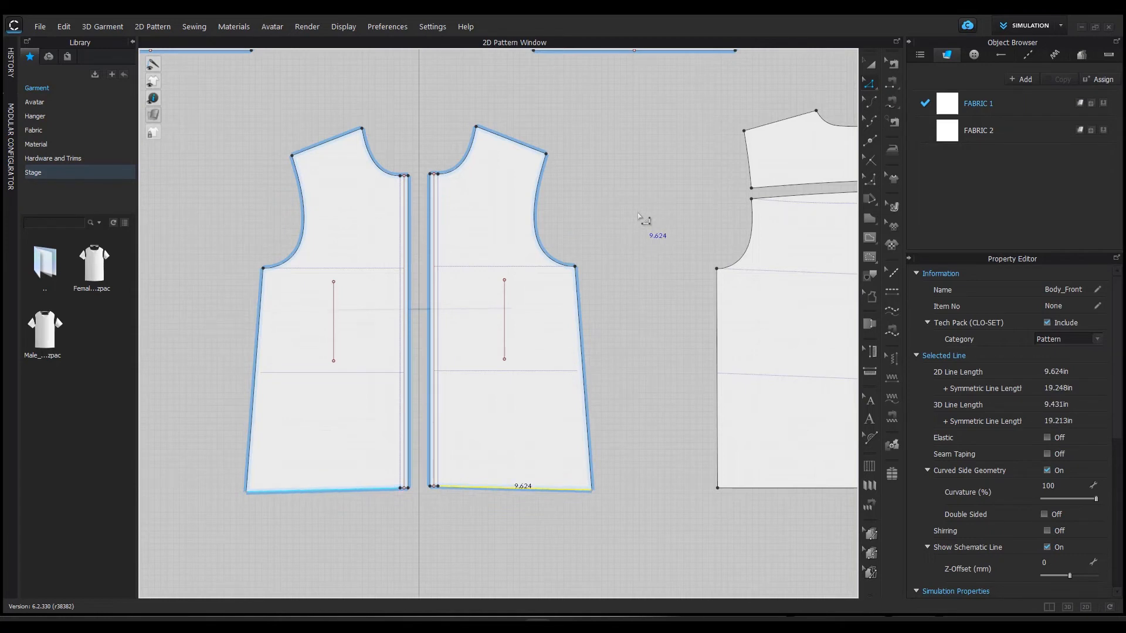
pyautogui.click(638, 216)
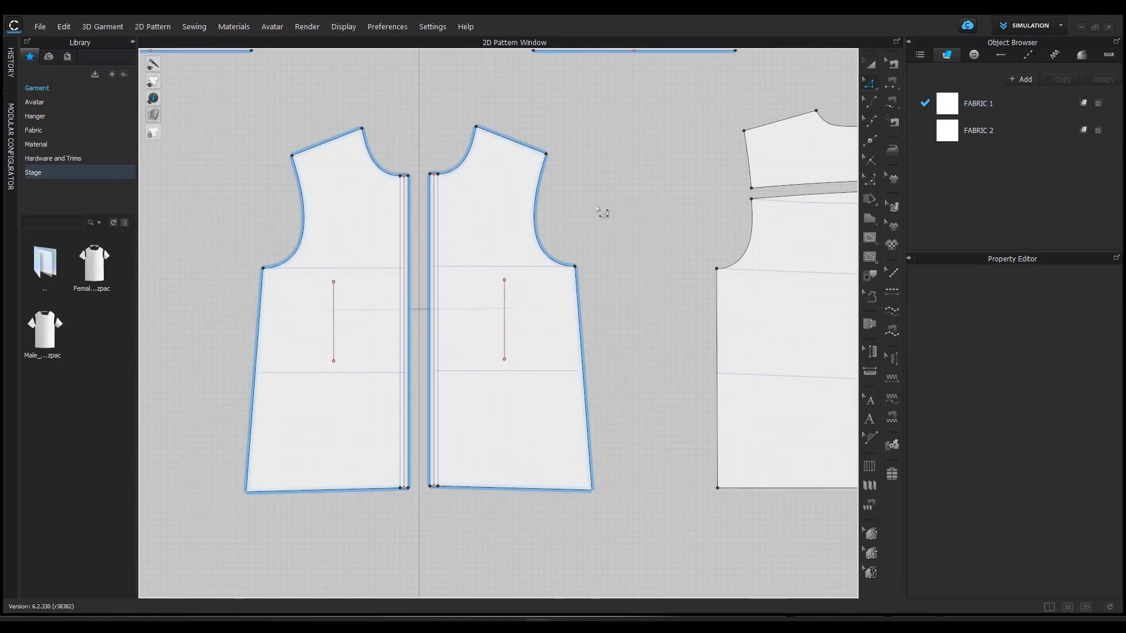
# - Match up the right front panel's shoulder line to the back yoke's shoulder line, aligned To Start
pyautogui.scroll(-5, 597, 209)
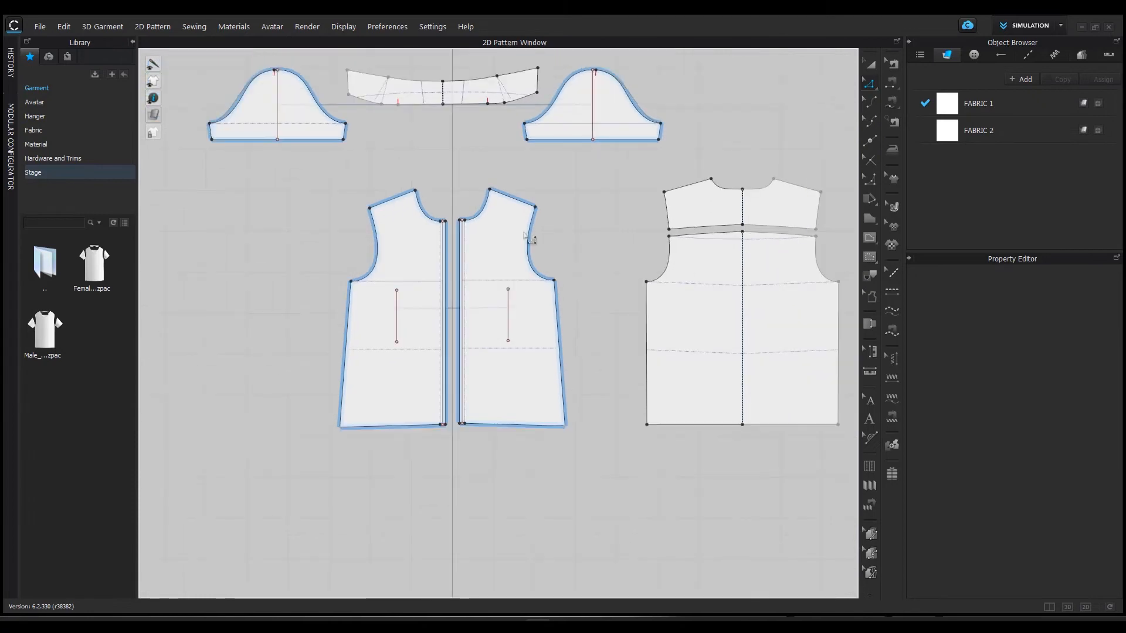
pyautogui.moveTo(526, 237); pyautogui.dragTo(542, 293, button='middle')
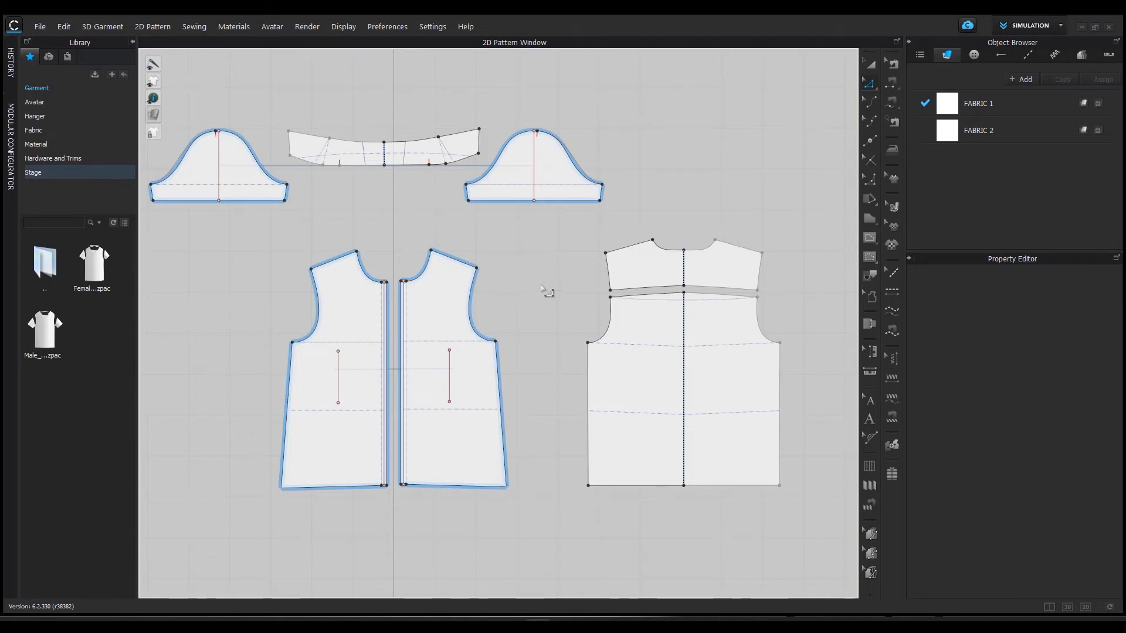
pyautogui.click(870, 86)
pyautogui.click(462, 264)
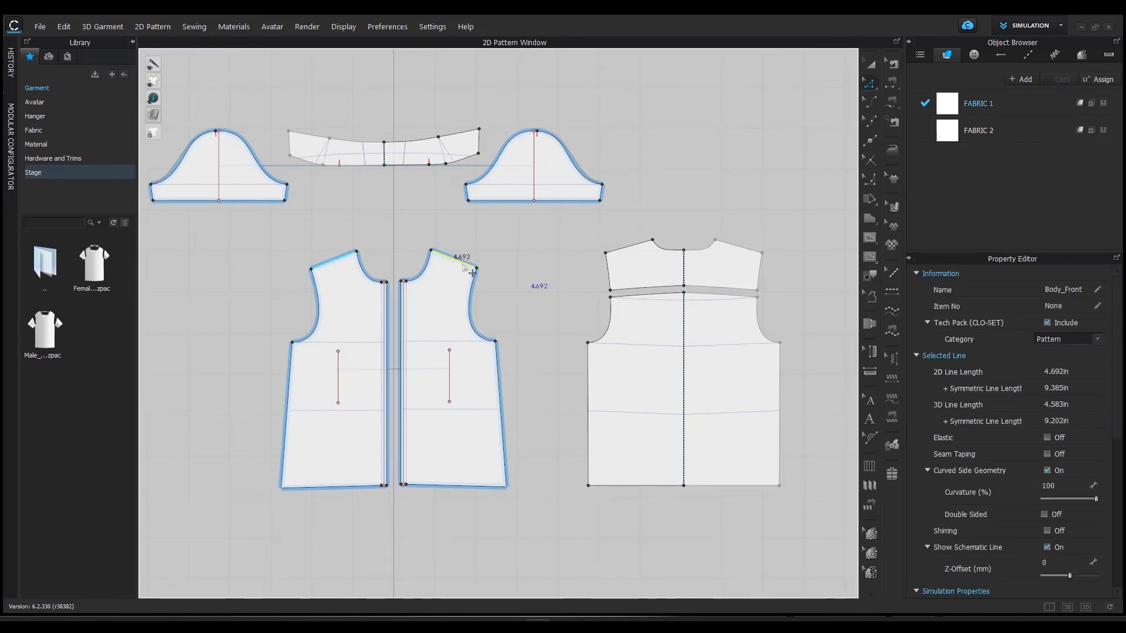
pyautogui.click(625, 252)
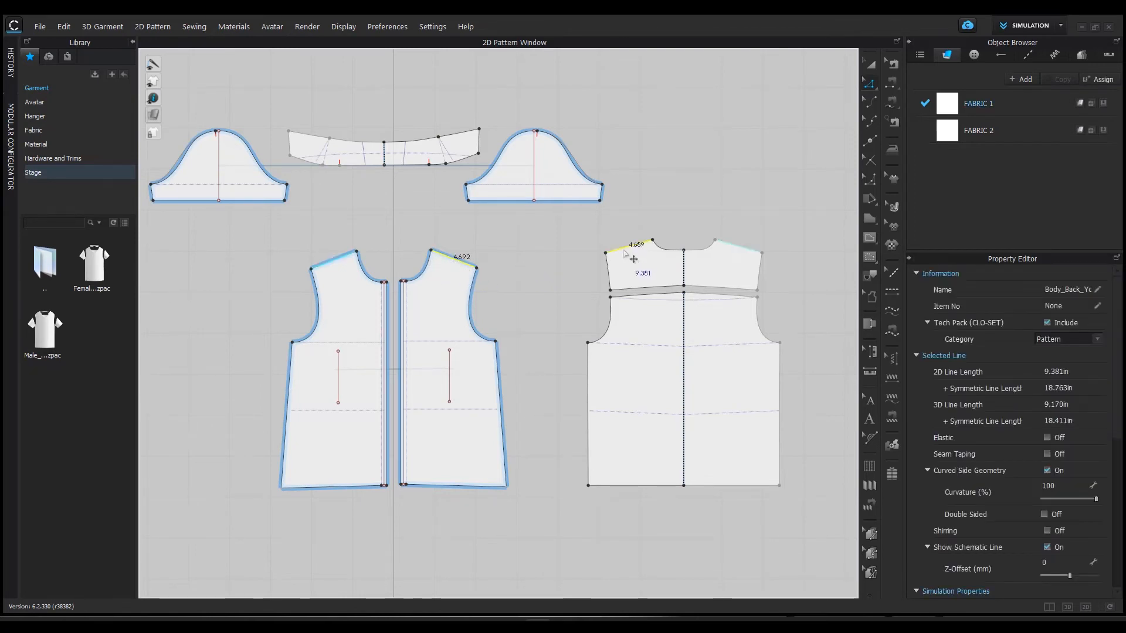
pyautogui.rightClick(625, 251)
pyautogui.moveTo(682, 441)
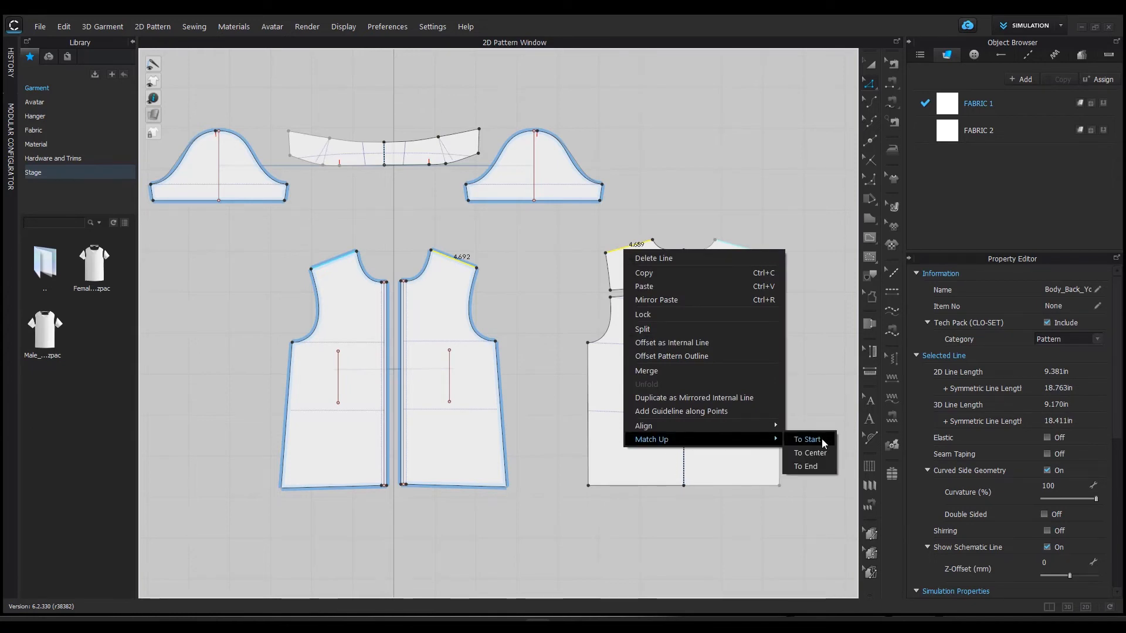
pyautogui.click(807, 439)
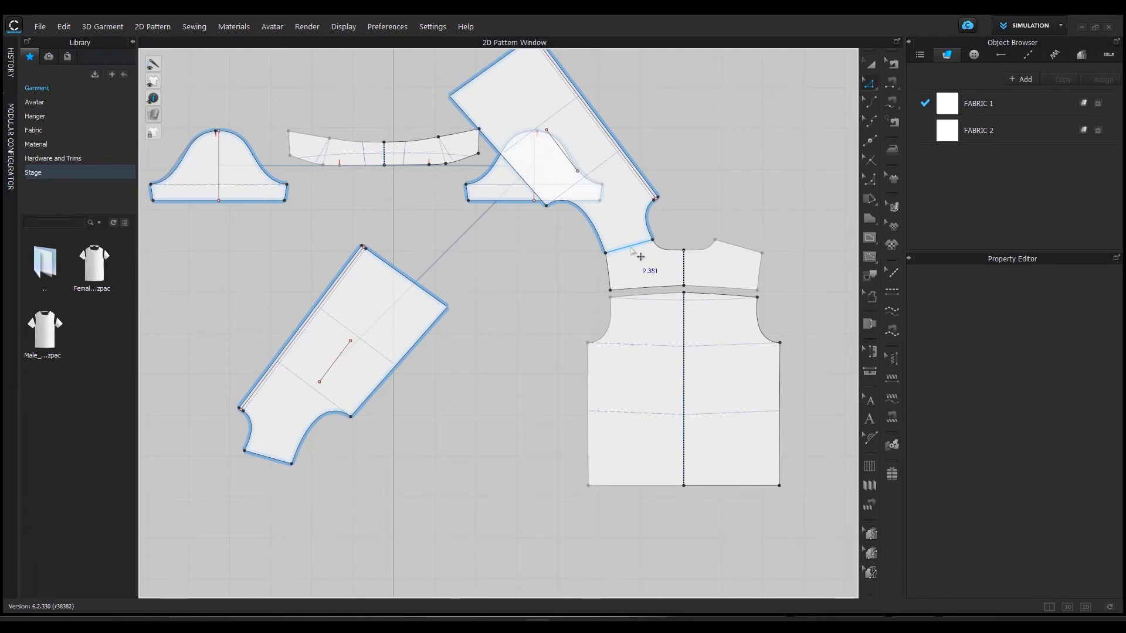
# - Match up the back panel's top edge to the lower edge of the back yoke
pyautogui.scroll(5, 641, 257)
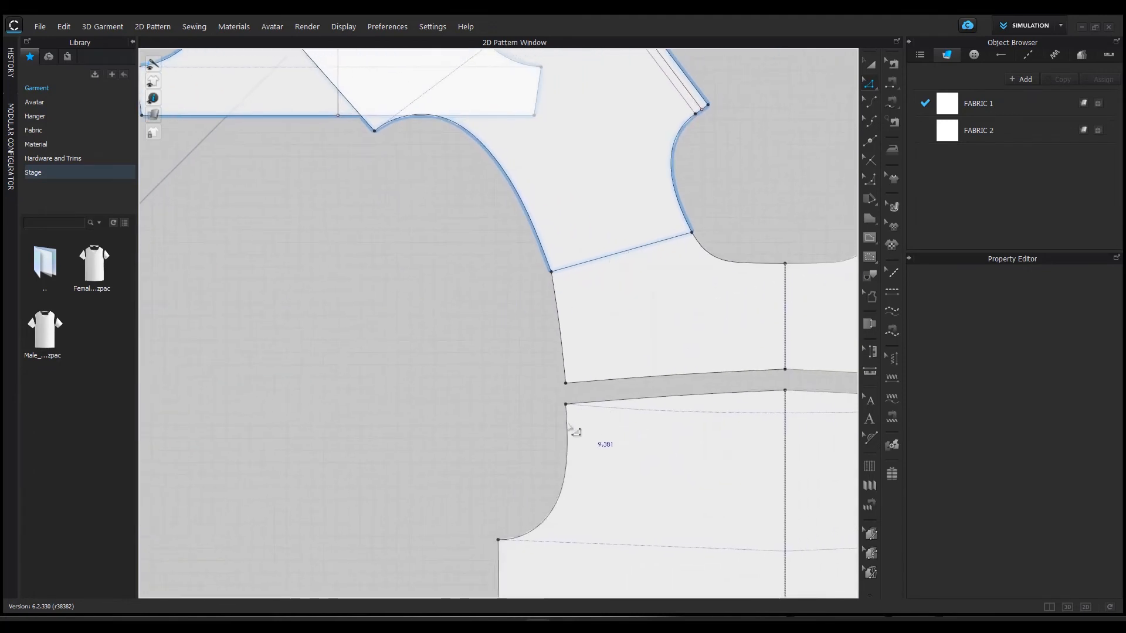
pyautogui.moveTo(515, 382); pyautogui.dragTo(451, 418, button='middle')
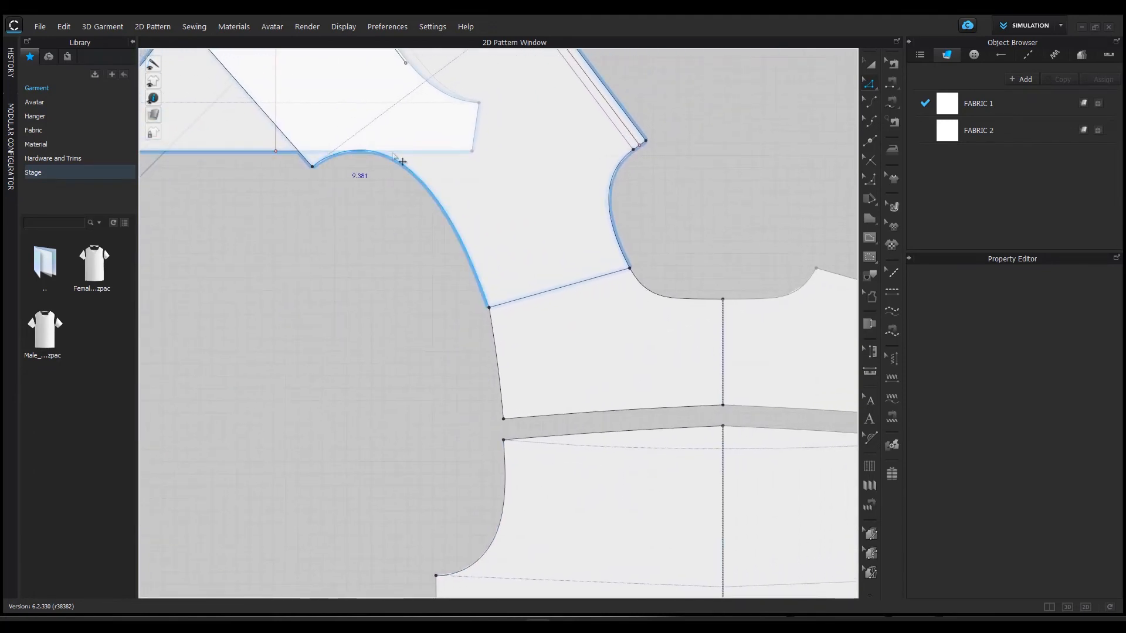
pyautogui.moveTo(440, 536); pyautogui.dragTo(428, 466, button='middle')
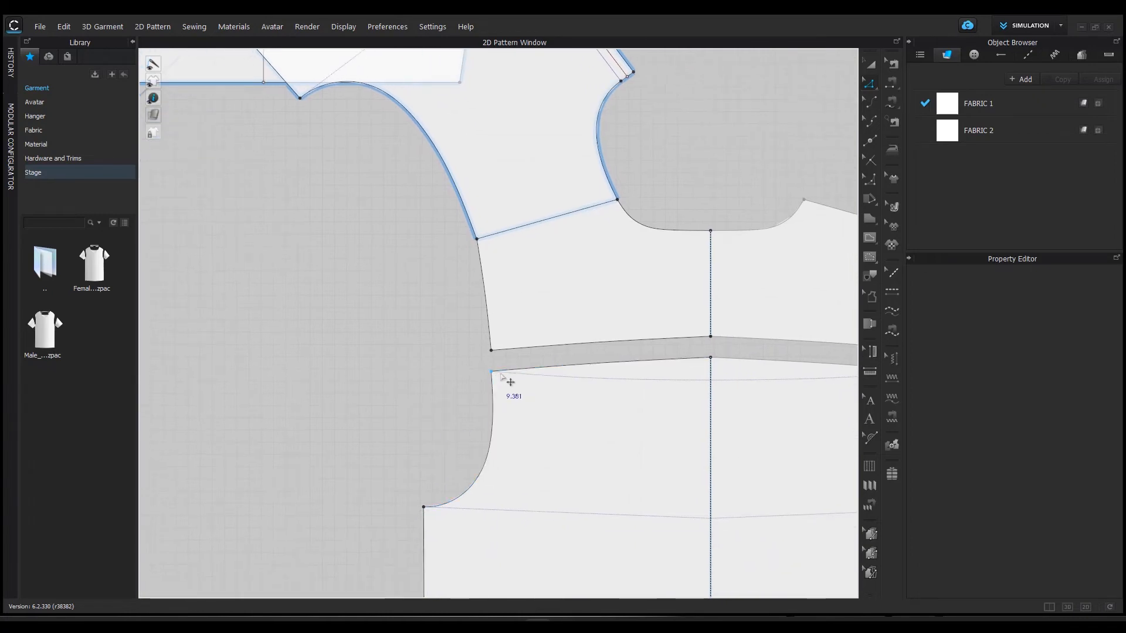
pyautogui.click(577, 372)
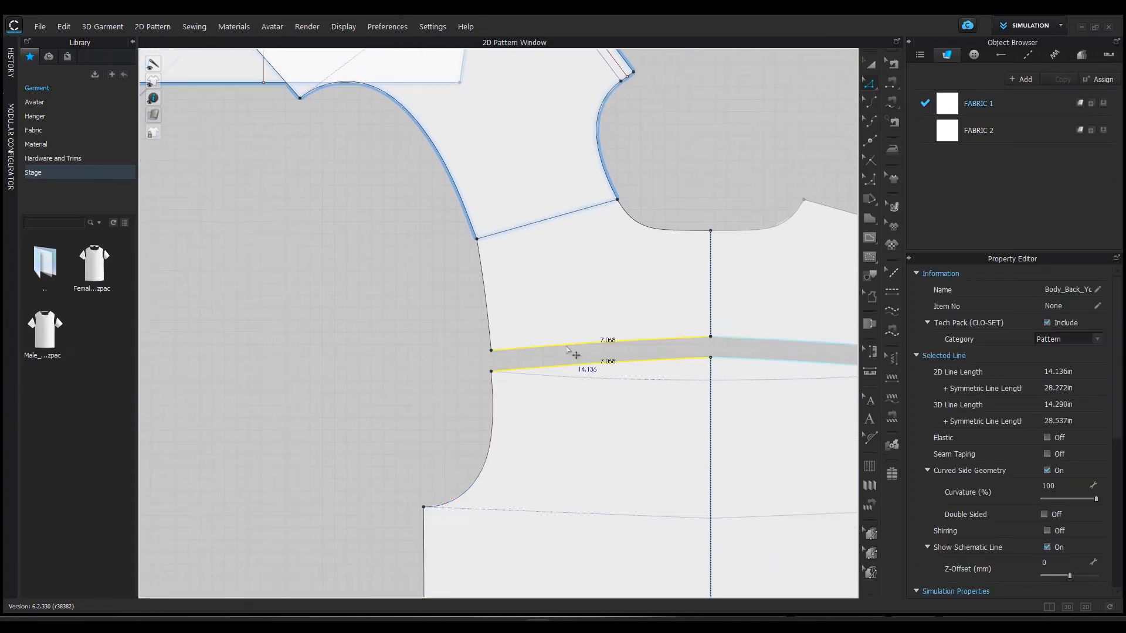
pyautogui.rightClick(564, 346)
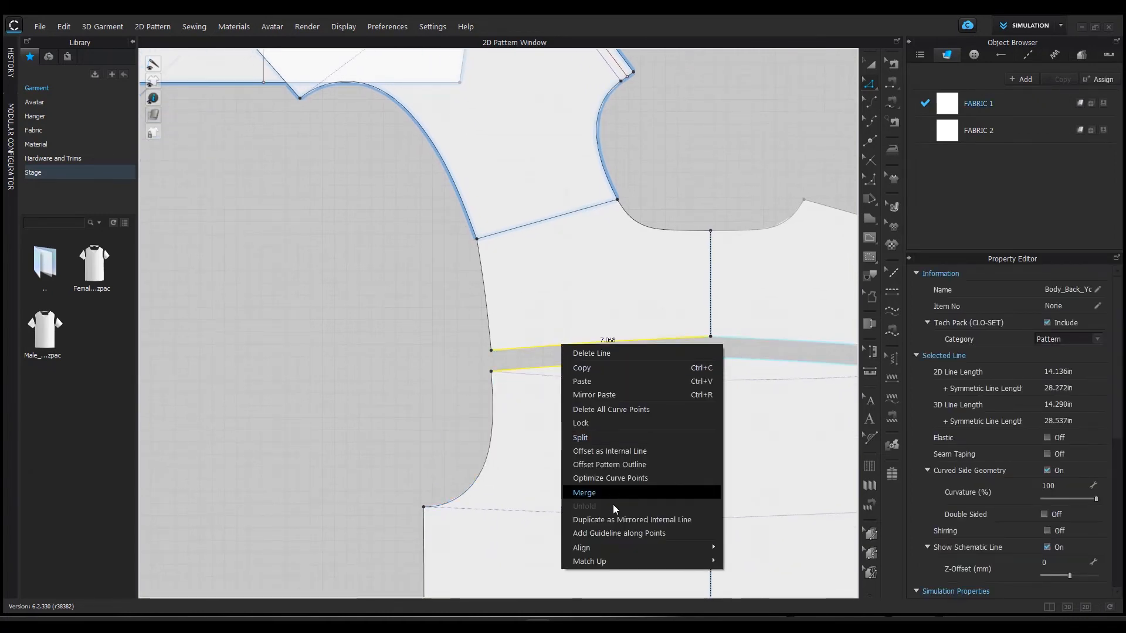
pyautogui.moveTo(621, 564)
pyautogui.click(752, 564)
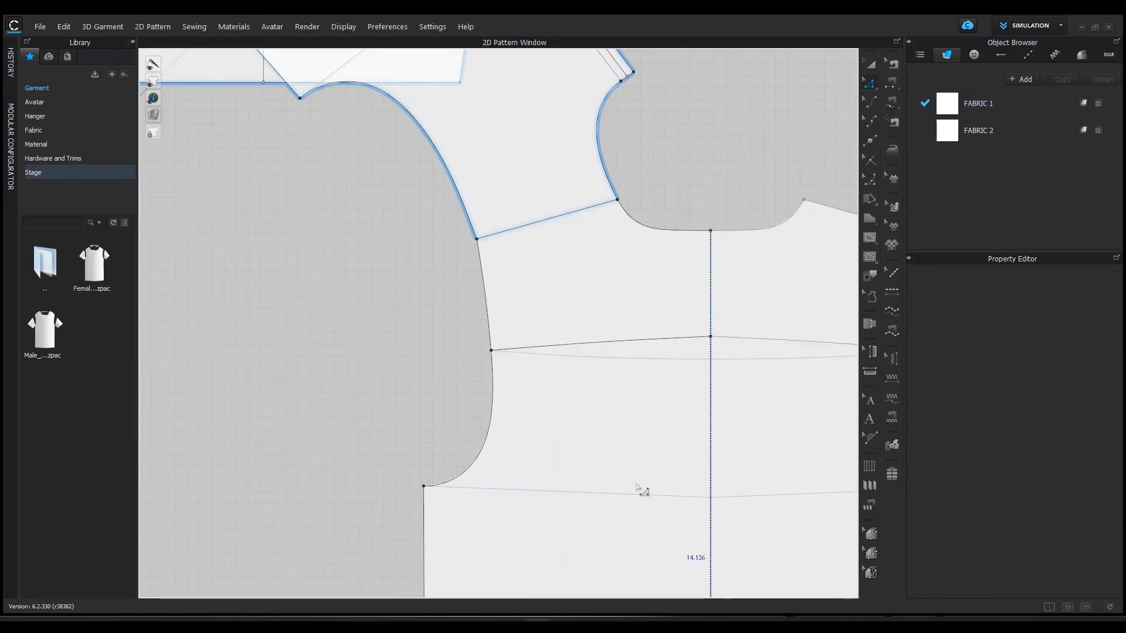
# - Rotate the right front panel to the X-axis, using its short internal line as the reference
pyautogui.scroll(-2, 462, 420)
pyautogui.moveTo(463, 420); pyautogui.dragTo(474, 472, button='middle')
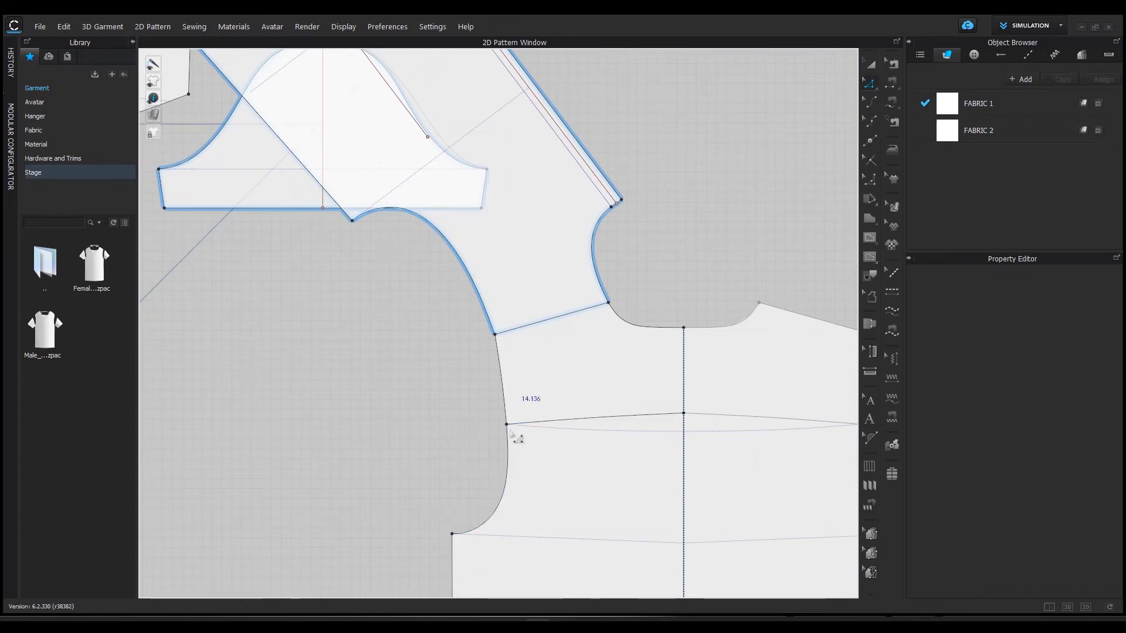
pyautogui.moveTo(393, 389); pyautogui.dragTo(365, 357, button='middle')
pyautogui.moveTo(433, 369); pyautogui.dragTo(552, 321, button='middle')
pyautogui.scroll(-3, 399, 328)
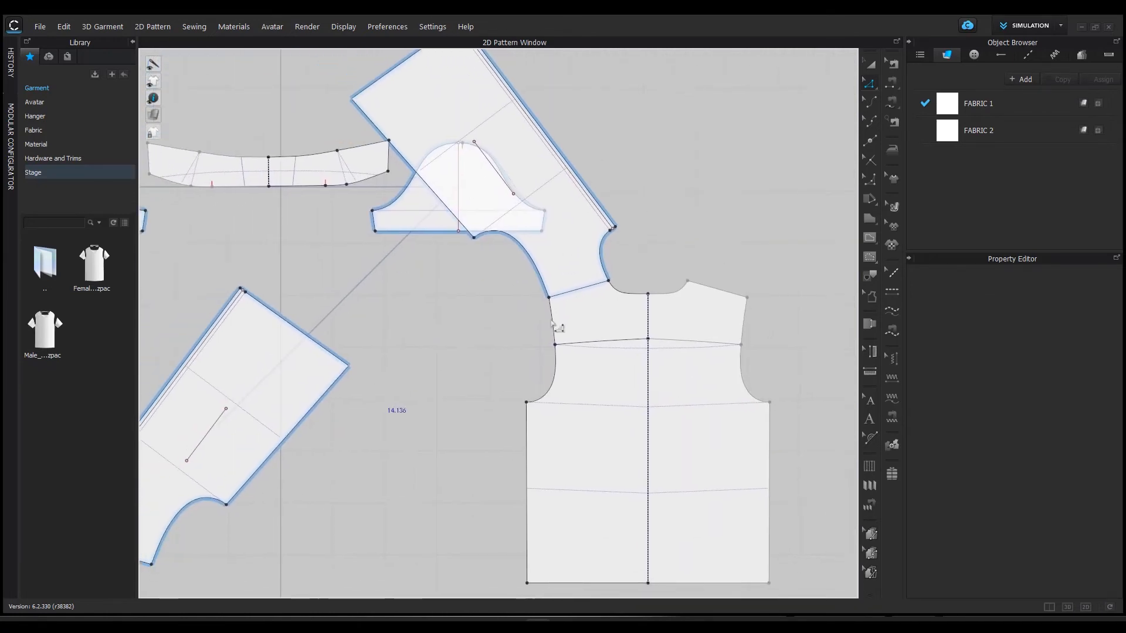
pyautogui.click(868, 63)
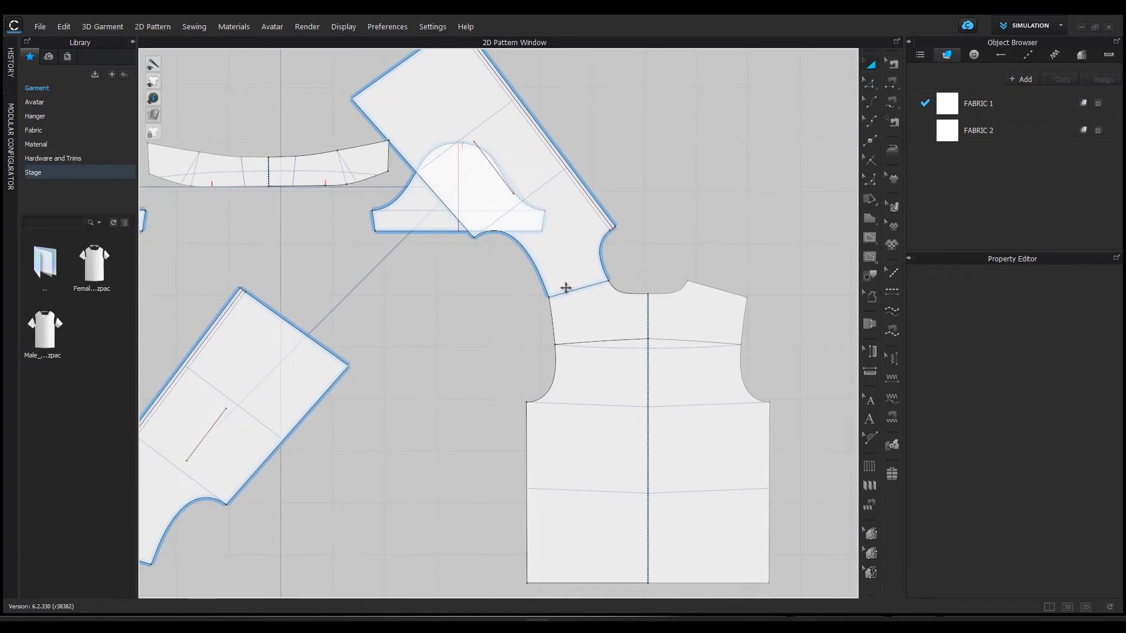
pyautogui.click(564, 231)
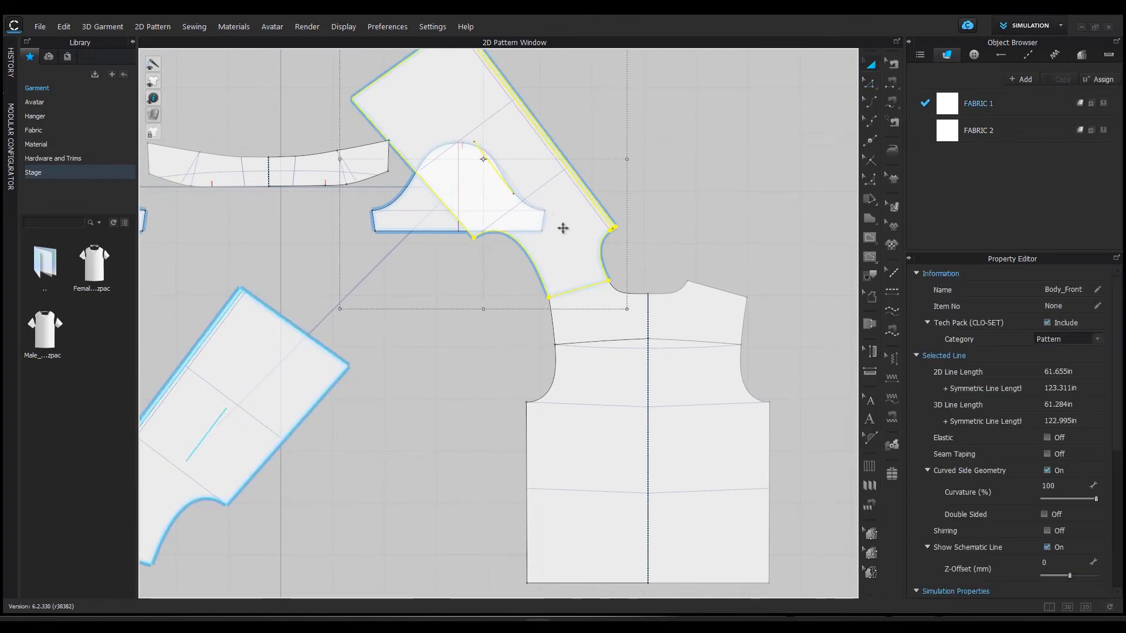
pyautogui.rightClick(563, 228)
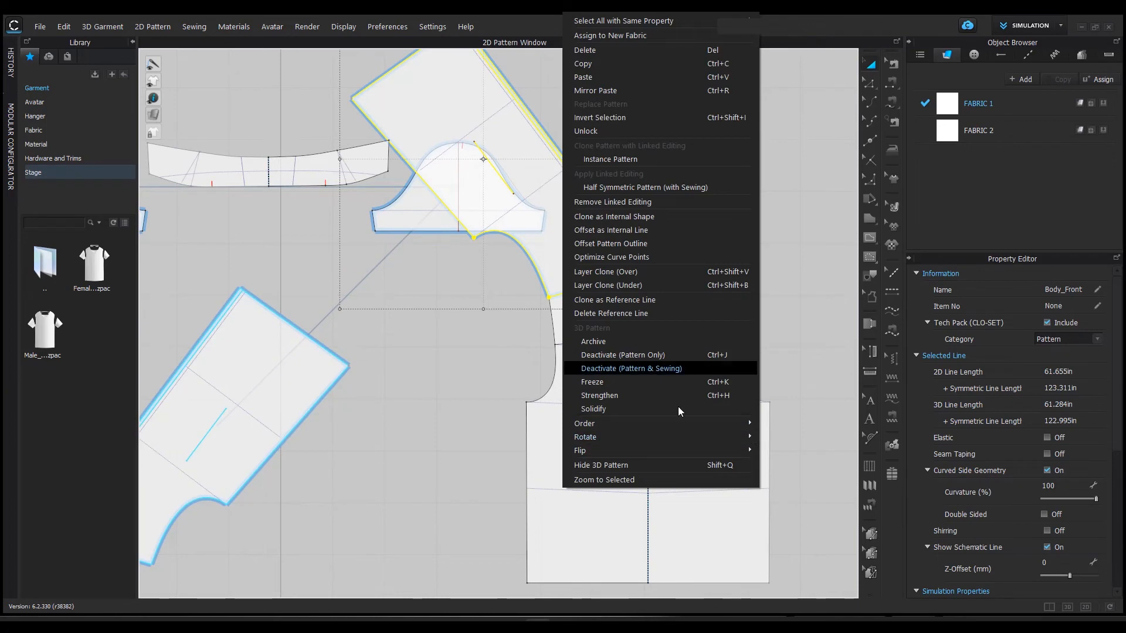
pyautogui.moveTo(644, 438)
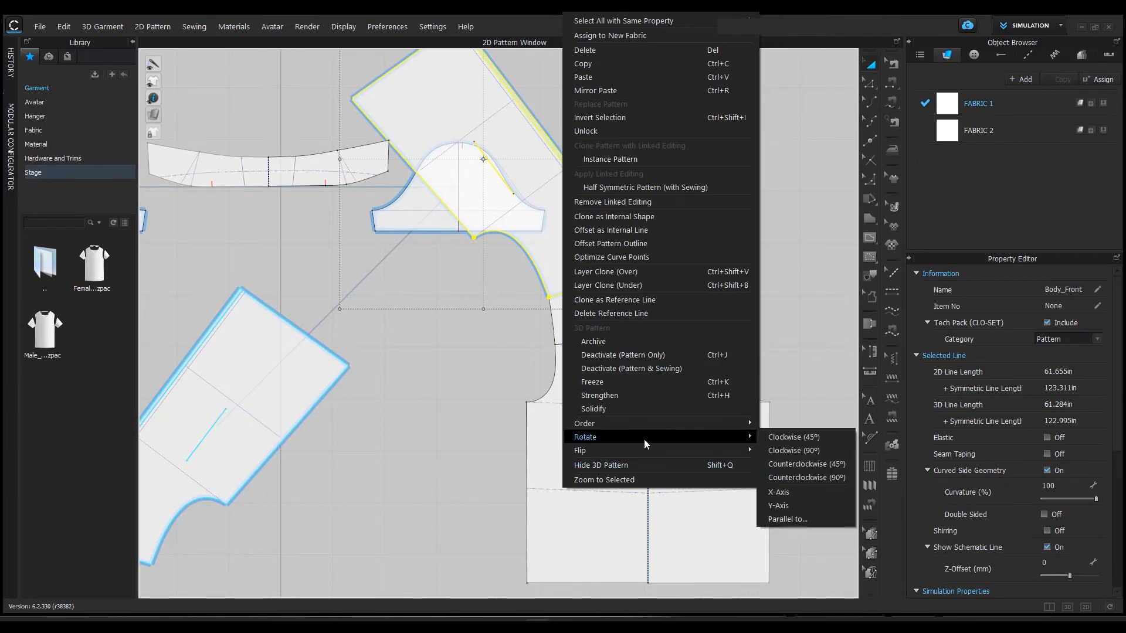
pyautogui.click(801, 491)
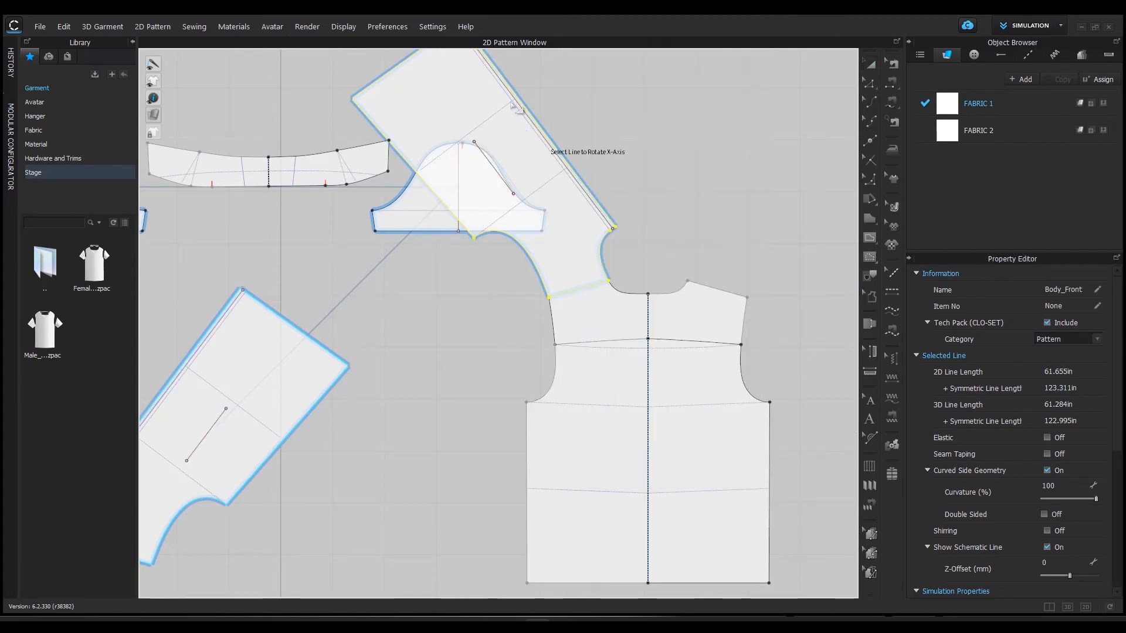
pyautogui.click(498, 174)
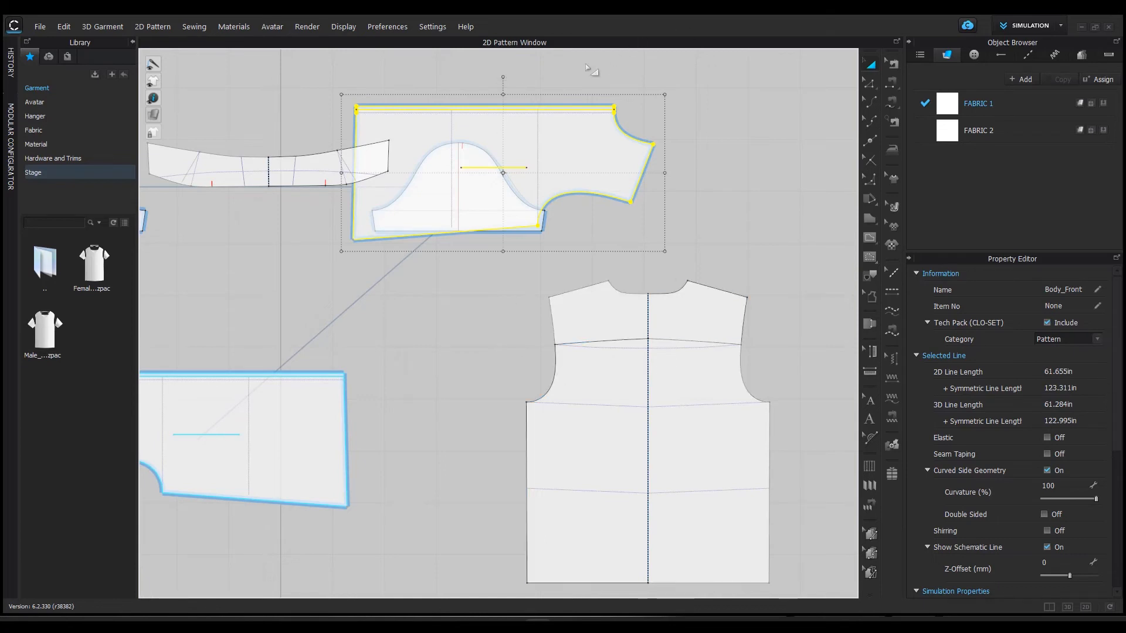
# - Rotate the right front panel upright and place it beside the left front panel
pyautogui.moveTo(508, 78); pyautogui.dragTo(429, 167)
pyautogui.moveTo(503, 130); pyautogui.dragTo(354, 382)
pyautogui.moveTo(386, 376); pyautogui.dragTo(435, 313, button='middle')
pyautogui.click(471, 388)
# - Try moving the right front panel freehand to meet the back panel's underarm corner, and return it beside the left front panel
pyautogui.click(400, 322)
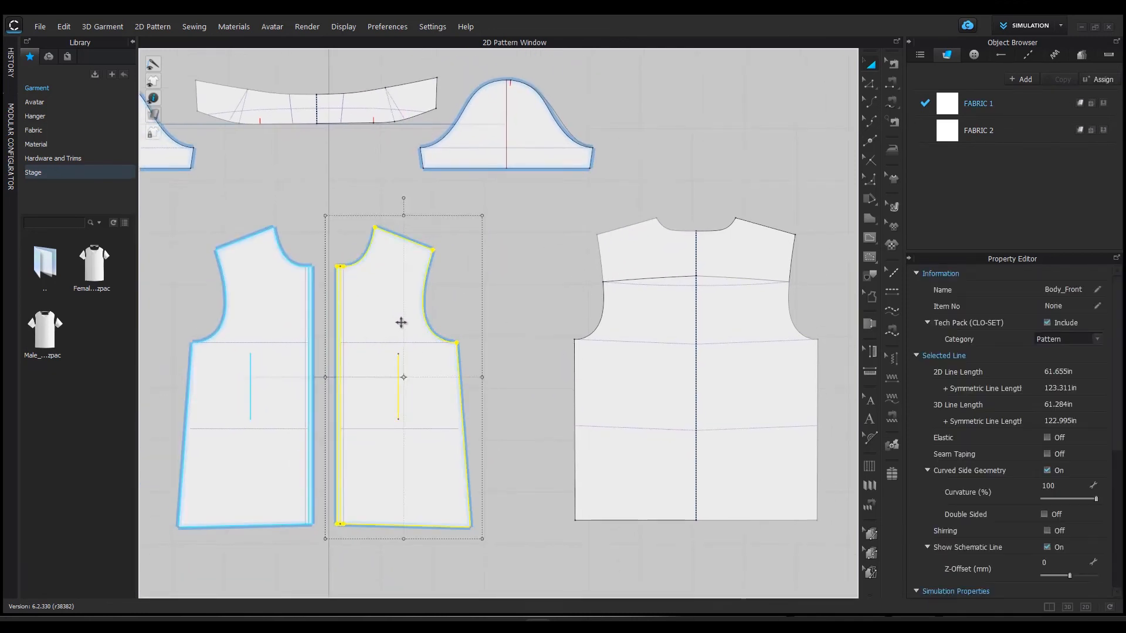
pyautogui.moveTo(395, 314); pyautogui.dragTo(515, 311)
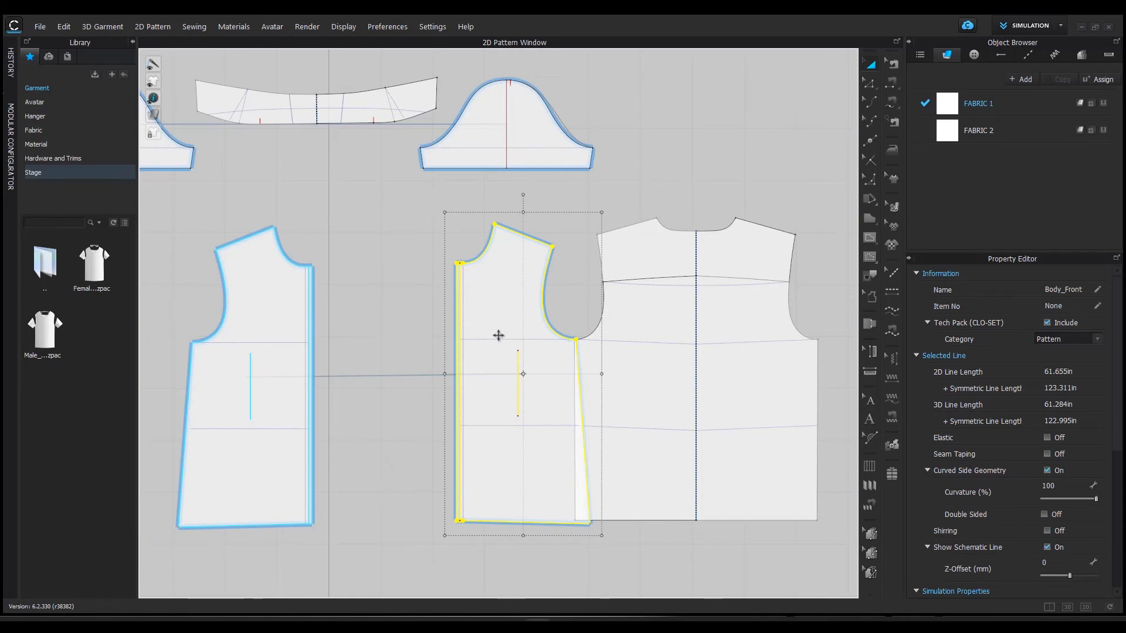
pyautogui.moveTo(504, 328)
pyautogui.mouseDown()
pyautogui.moveTo(477, 320)
pyautogui.moveTo(497, 326)
pyautogui.mouseUp()
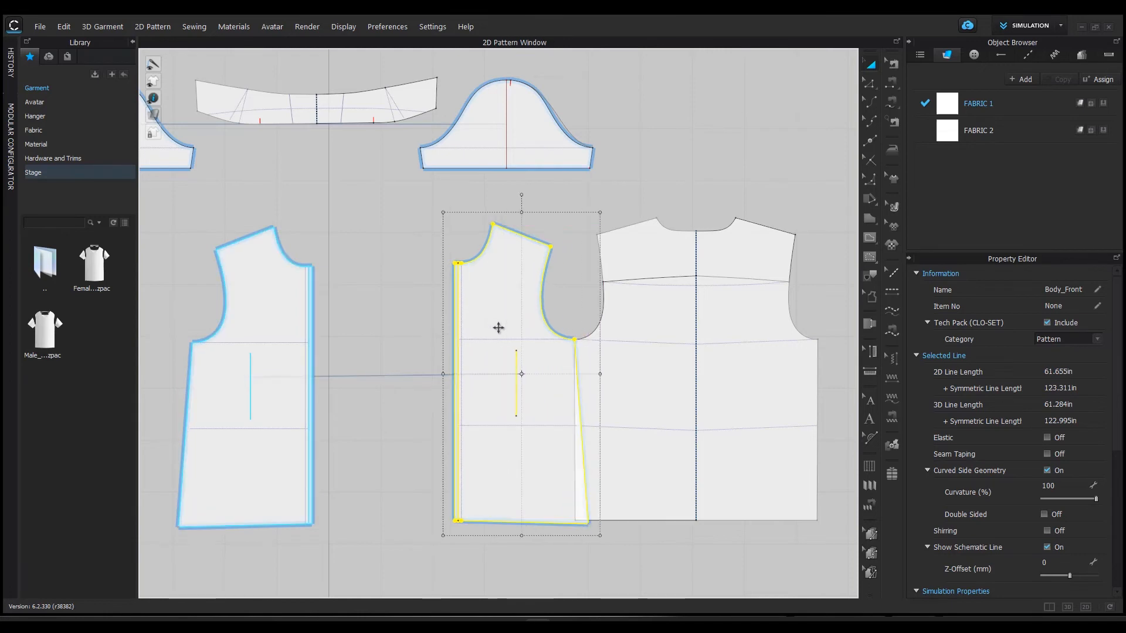
pyautogui.moveTo(487, 344); pyautogui.dragTo(435, 334, button='middle')
pyautogui.moveTo(422, 326); pyautogui.dragTo(325, 322)
# - Bring the right front panel's underarm point onto the back panel's underarm point by selecting both points
pyautogui.press('z')
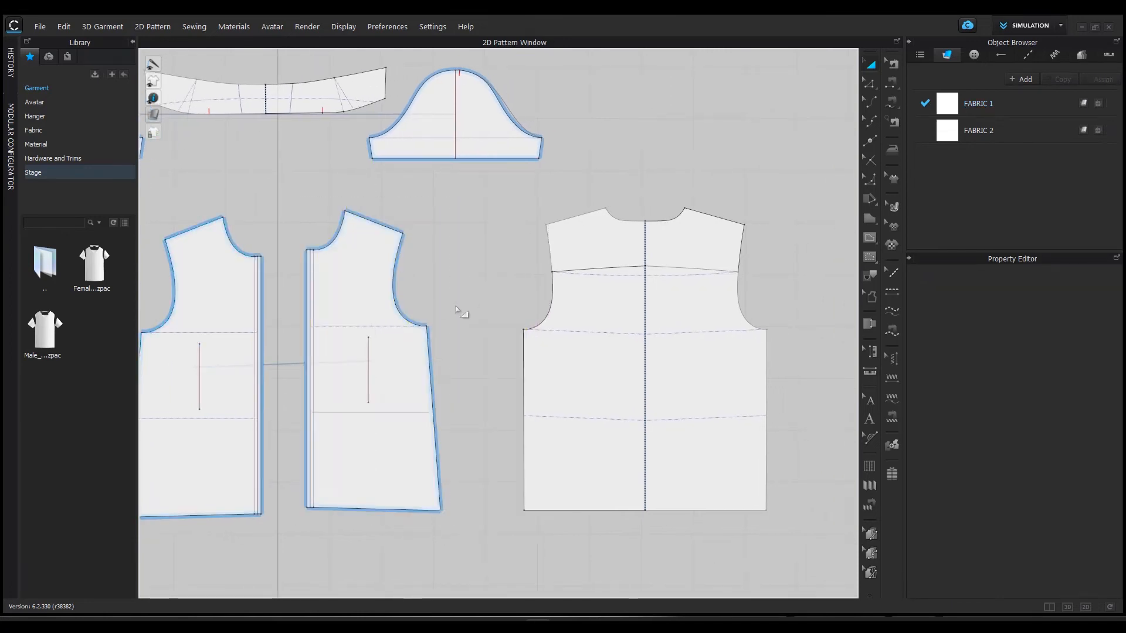
pyautogui.click(428, 326)
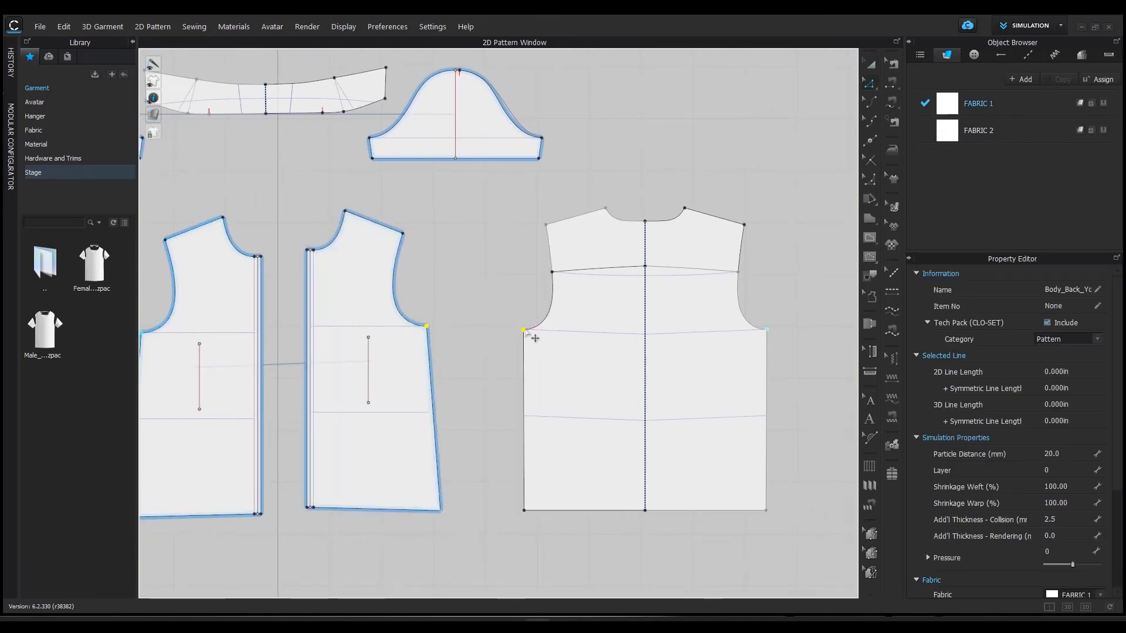
pyautogui.rightClick(533, 335)
pyautogui.click(567, 460)
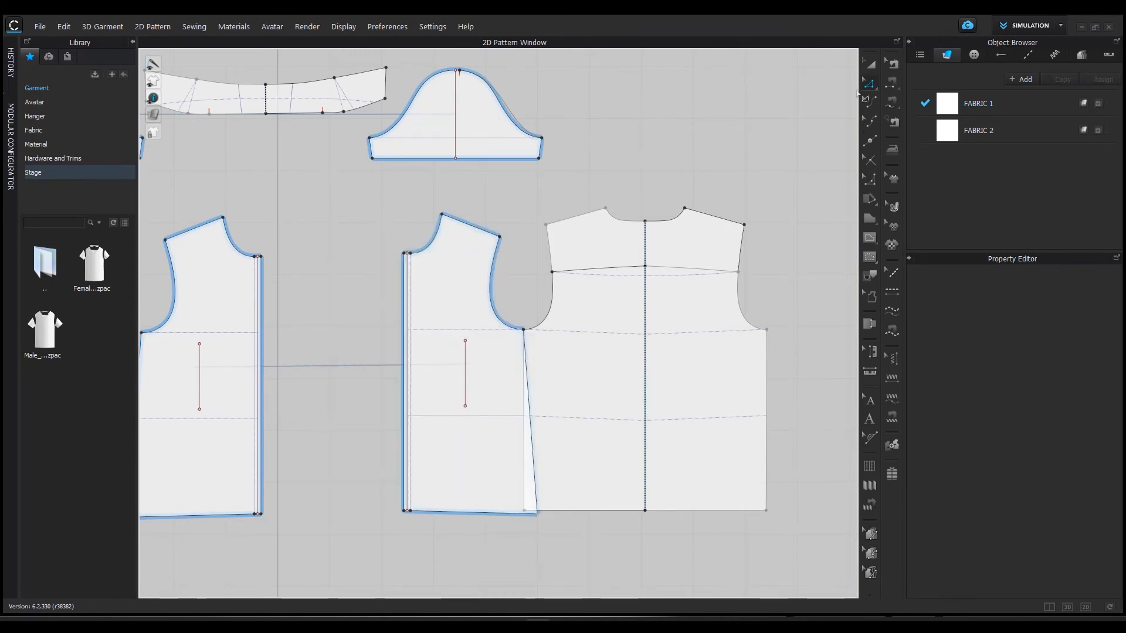
# - Set the right front panel's pivot at the underarm point and rotate the panel until its side seam lies along the back panel's side seam
pyautogui.click(870, 63)
pyautogui.click(468, 304)
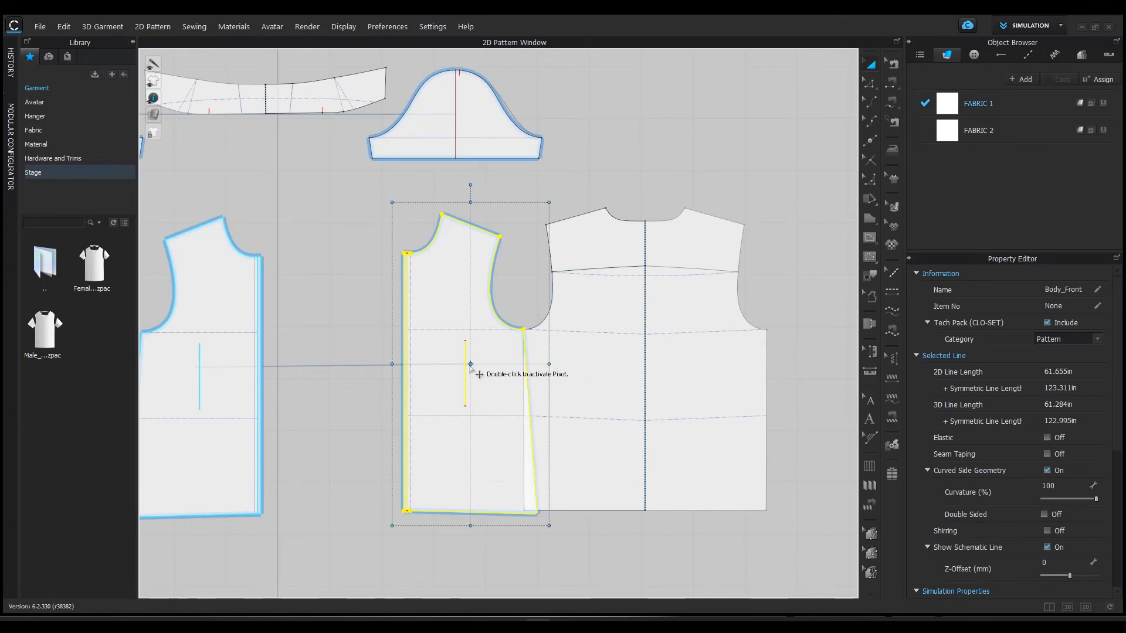
pyautogui.moveTo(470, 364); pyautogui.dragTo(523, 334)
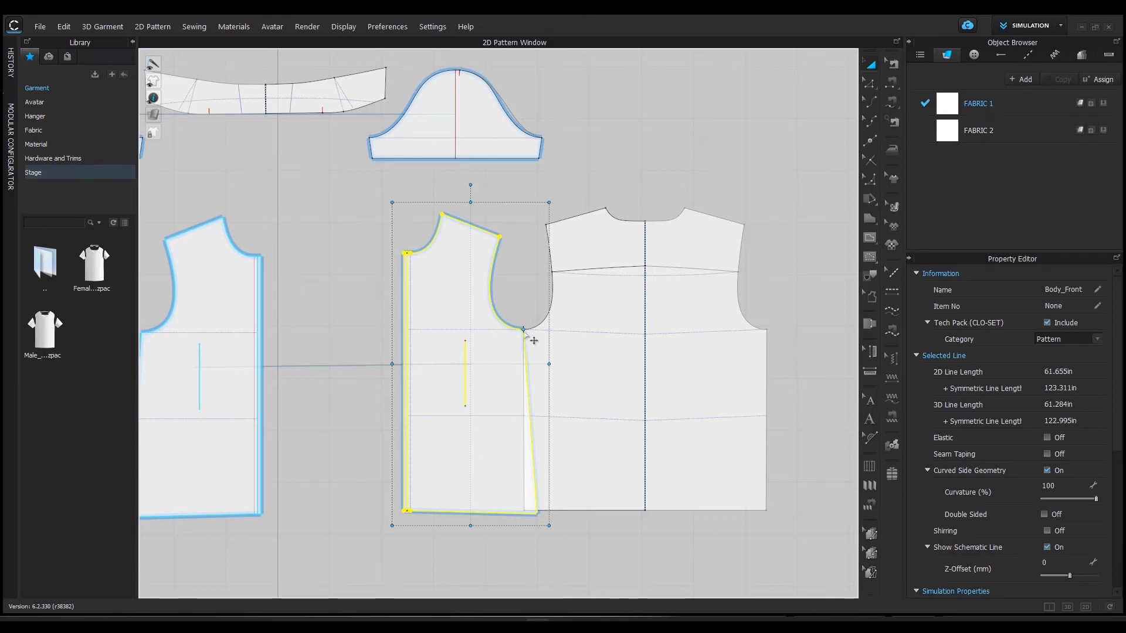
pyautogui.moveTo(470, 186)
pyautogui.mouseDown()
pyautogui.moveTo(493, 189)
pyautogui.moveTo(478, 183)
pyautogui.mouseUp()
pyautogui.scroll(3, 558, 464)
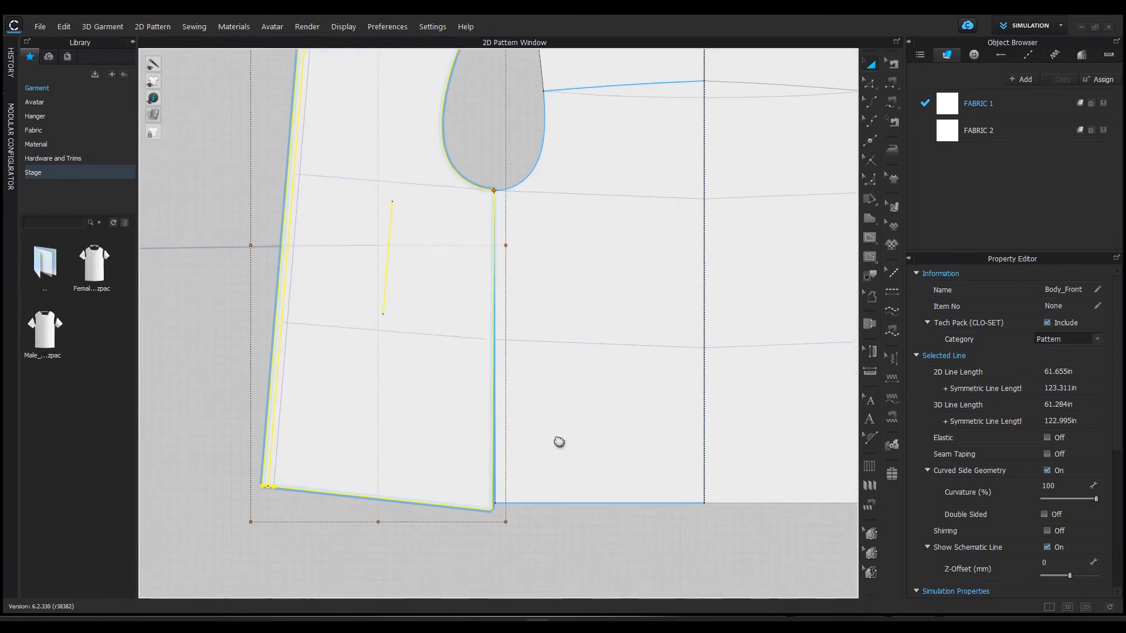
pyautogui.moveTo(559, 442); pyautogui.dragTo(546, 454, button='middle')
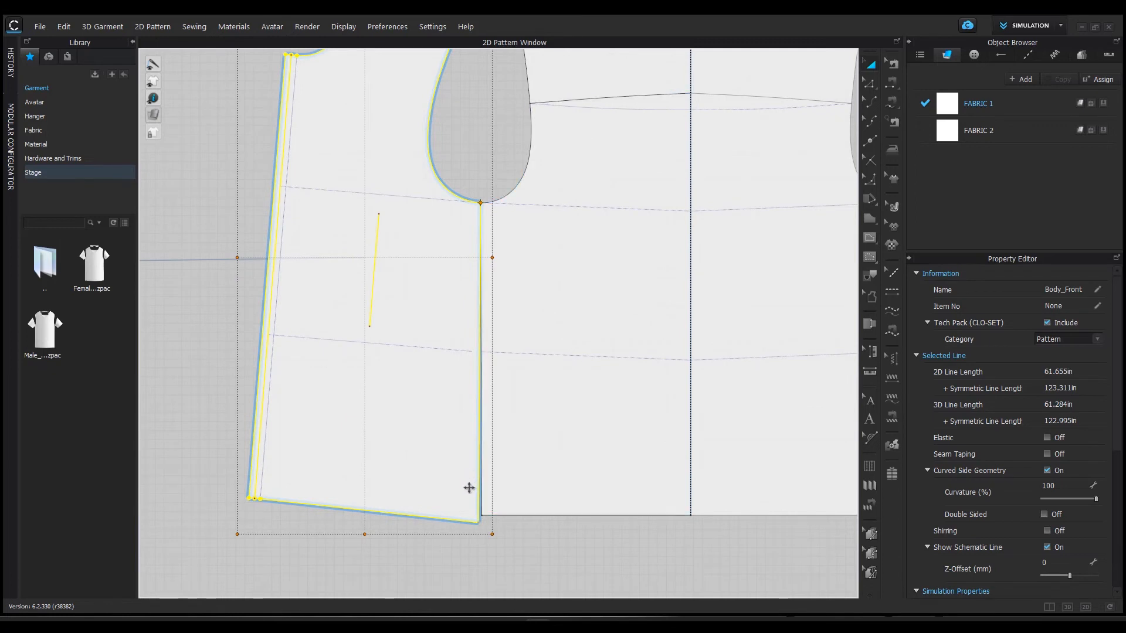
# - Try moving the right front panel's outer hem corner point onto the back panel's hem corner
pyautogui.click(869, 83)
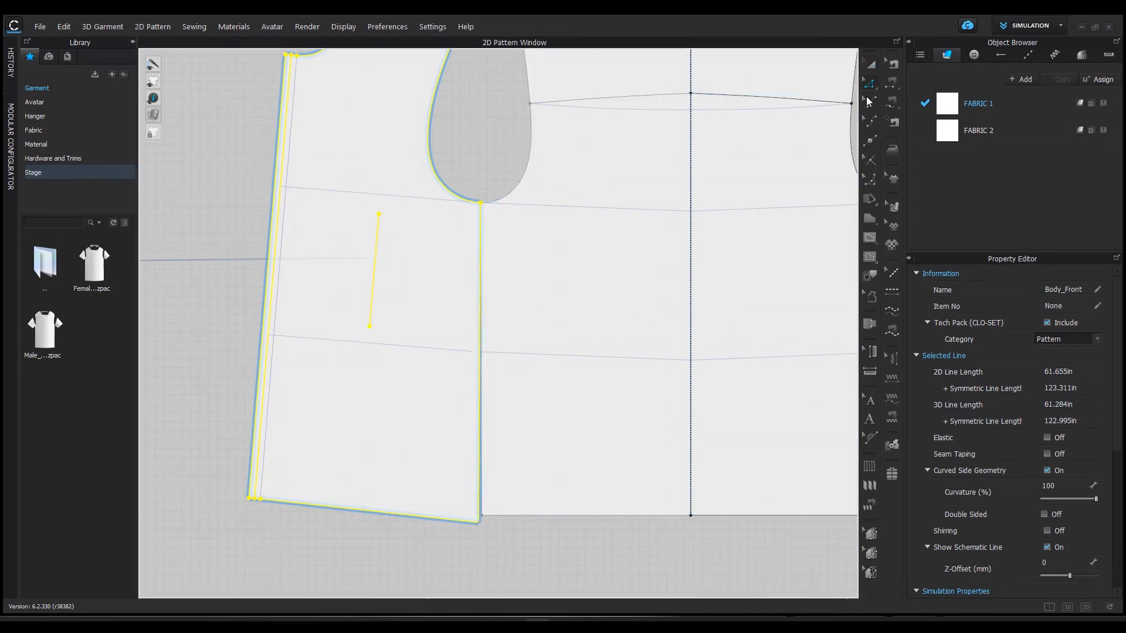
pyautogui.click(480, 525)
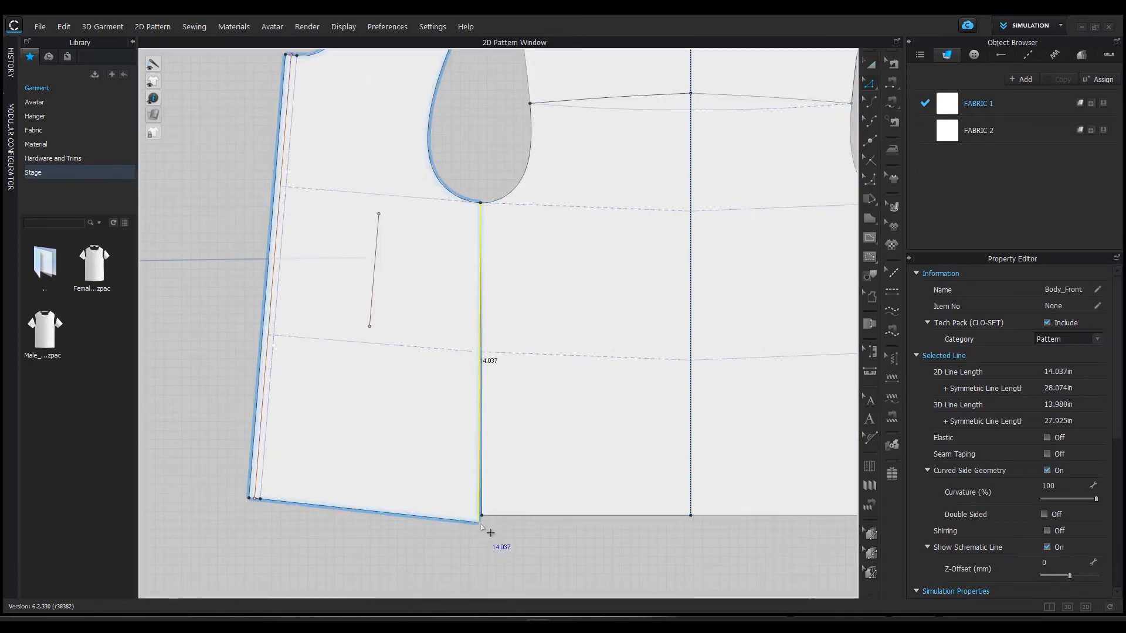
pyautogui.click(494, 541)
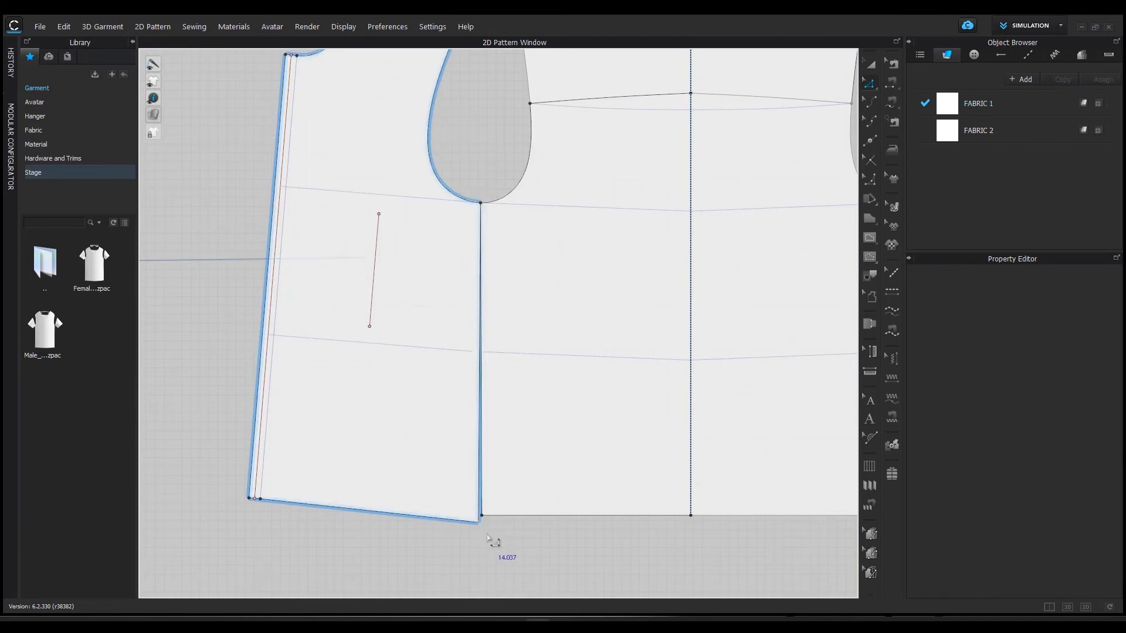
pyautogui.rightClick(478, 524)
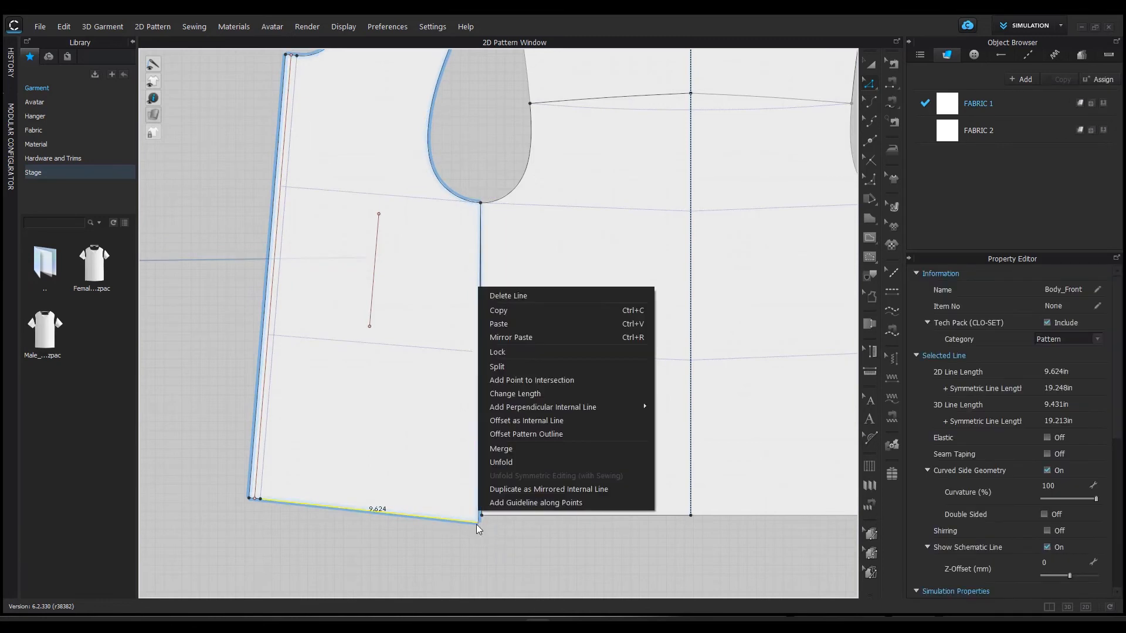
pyautogui.click(523, 577)
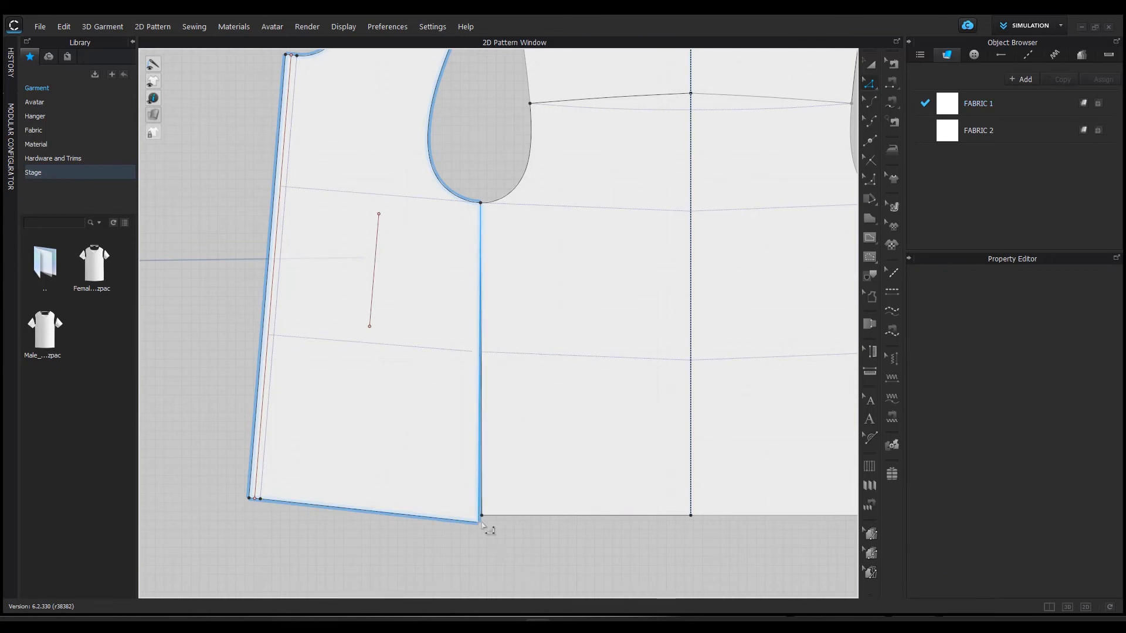
pyautogui.rightClick(492, 540)
pyautogui.click(556, 322)
pyautogui.click(482, 525)
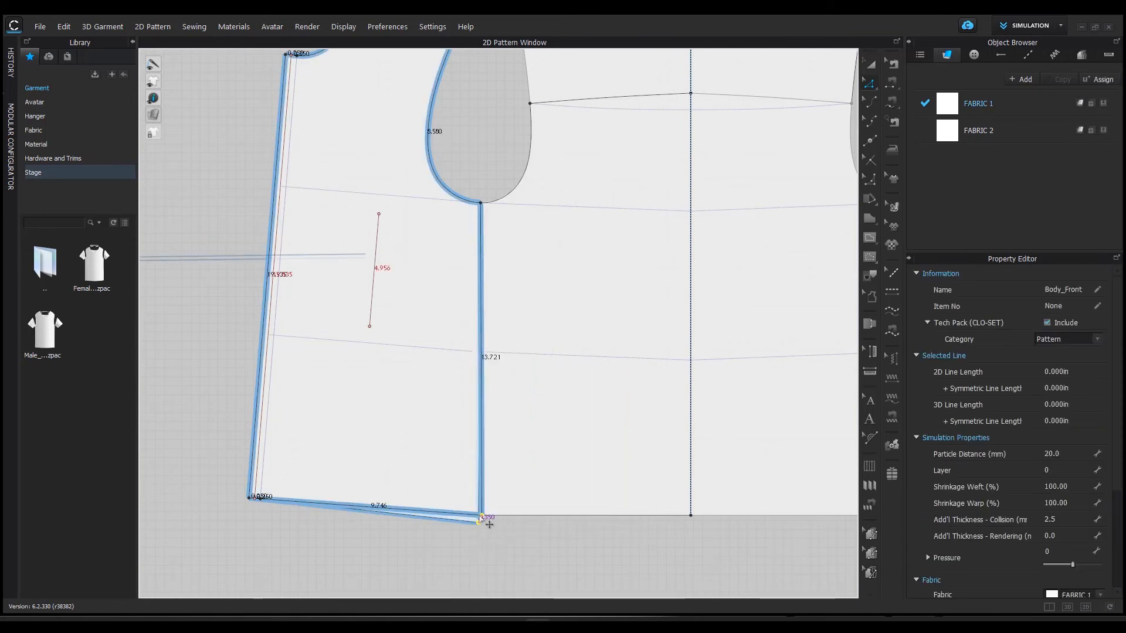
pyautogui.moveTo(480, 518); pyautogui.dragTo(482, 516)
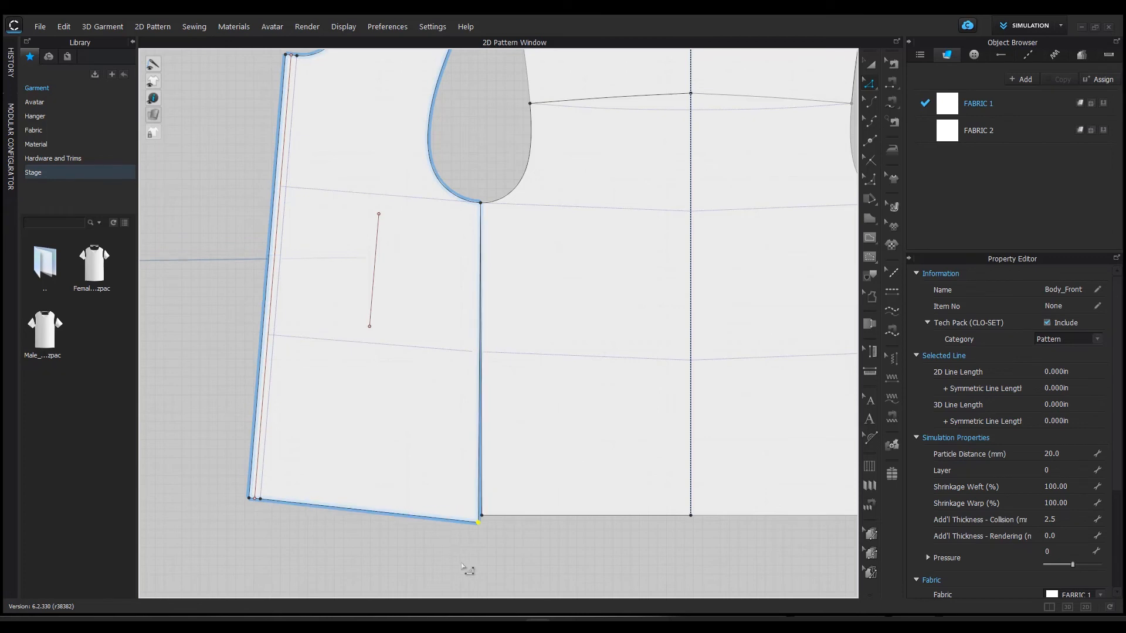
# - Rotate the right front panel to the Y-axis, using its short internal line as the reference
pyautogui.scroll(-3, 446, 528)
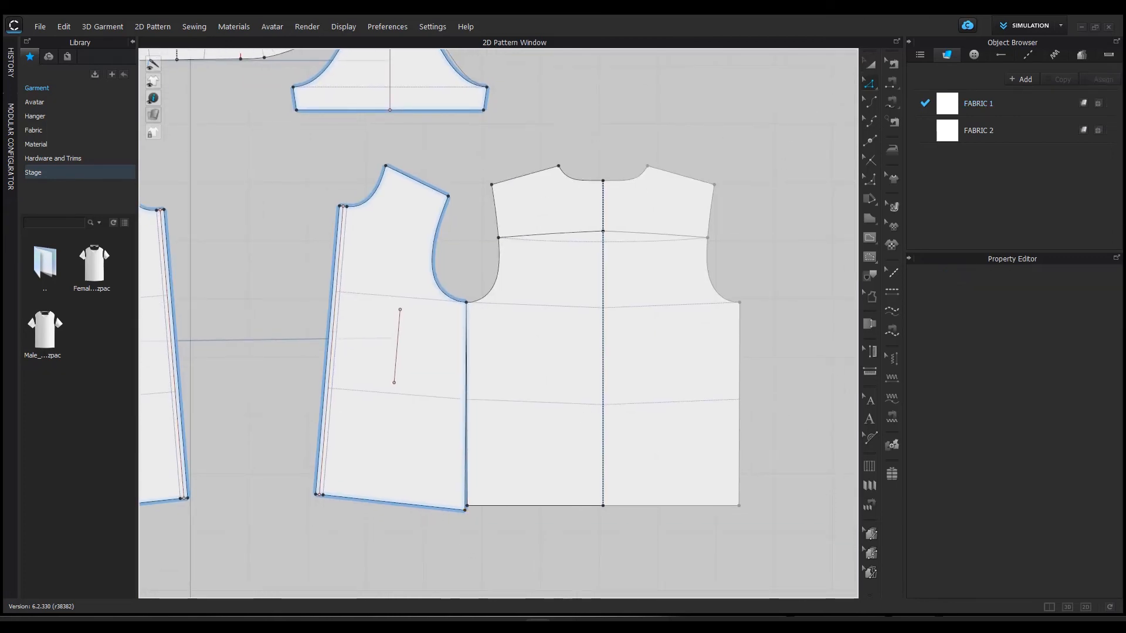
pyautogui.rightClick(401, 243)
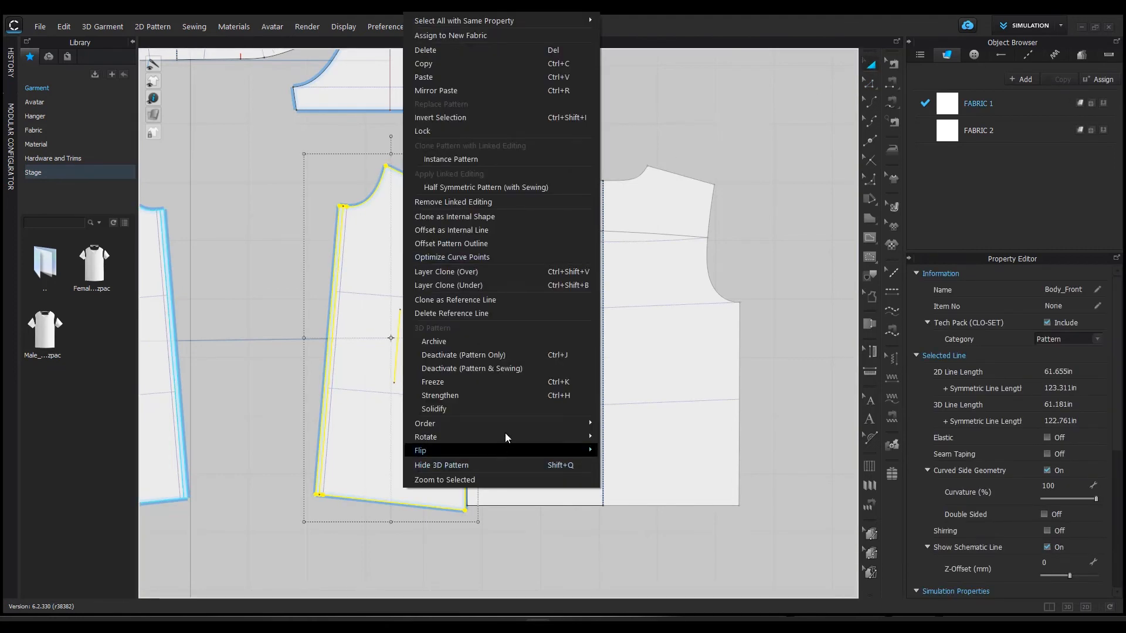
pyautogui.moveTo(509, 439)
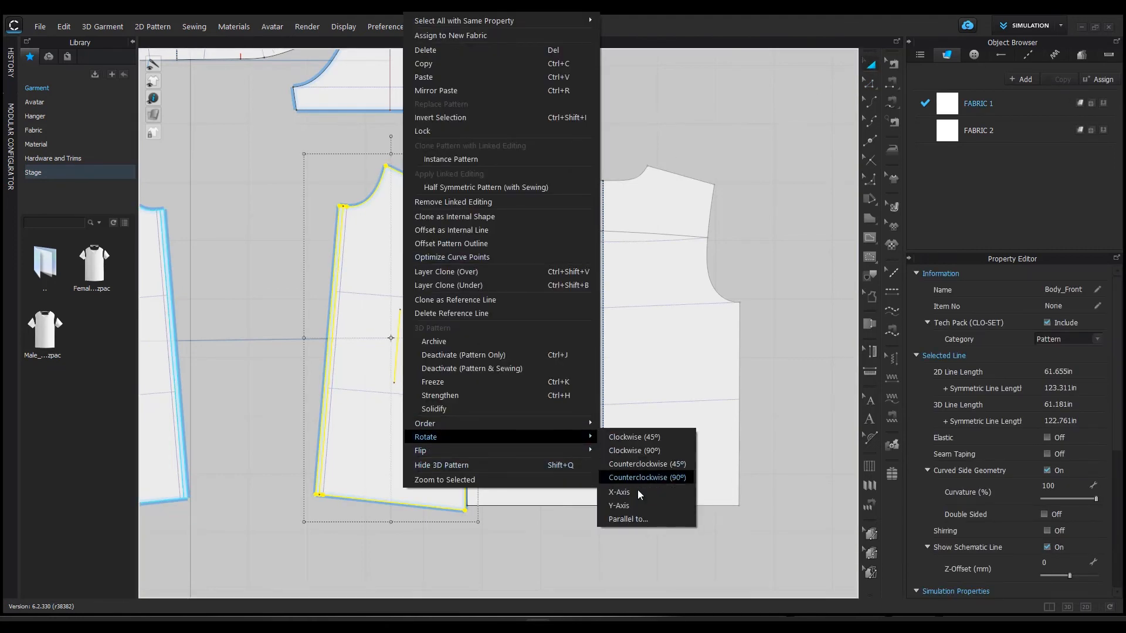
pyautogui.click(633, 508)
pyautogui.click(401, 355)
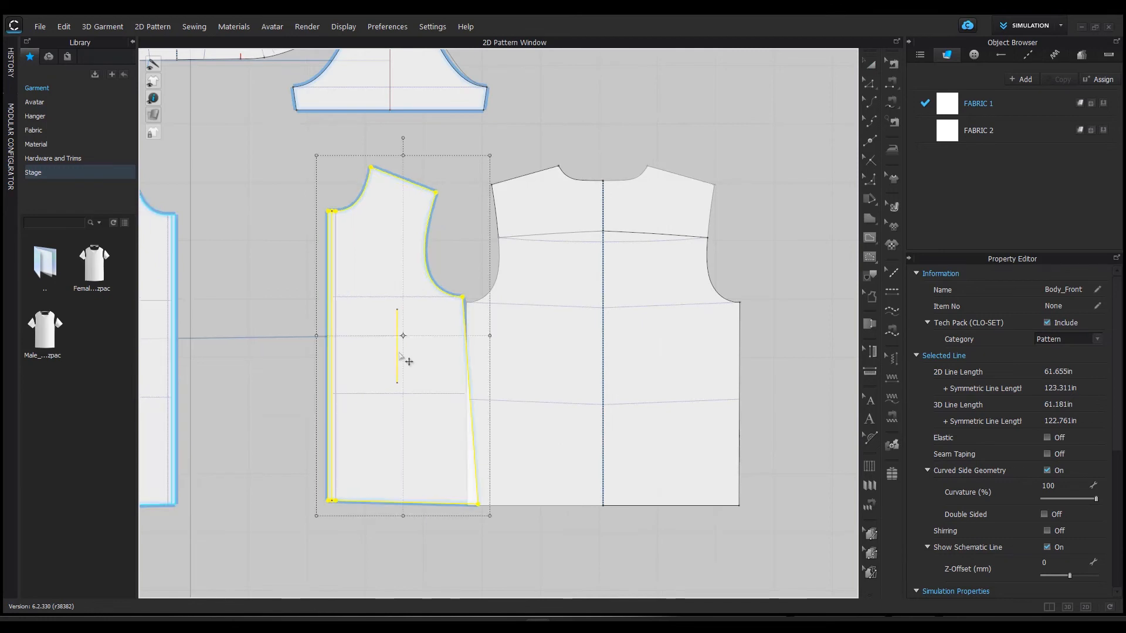
# - Move the right front panel horizontally away from the back panel to sit beside the left front panel
pyautogui.moveTo(377, 272); pyautogui.dragTo(469, 274, button='middle')
pyautogui.keyDown('shift'); pyautogui.moveTo(487, 243); pyautogui.dragTo(357, 242); pyautogui.keyUp('shift')
pyautogui.moveTo(357, 243); pyautogui.dragTo(414, 237, button='middle')
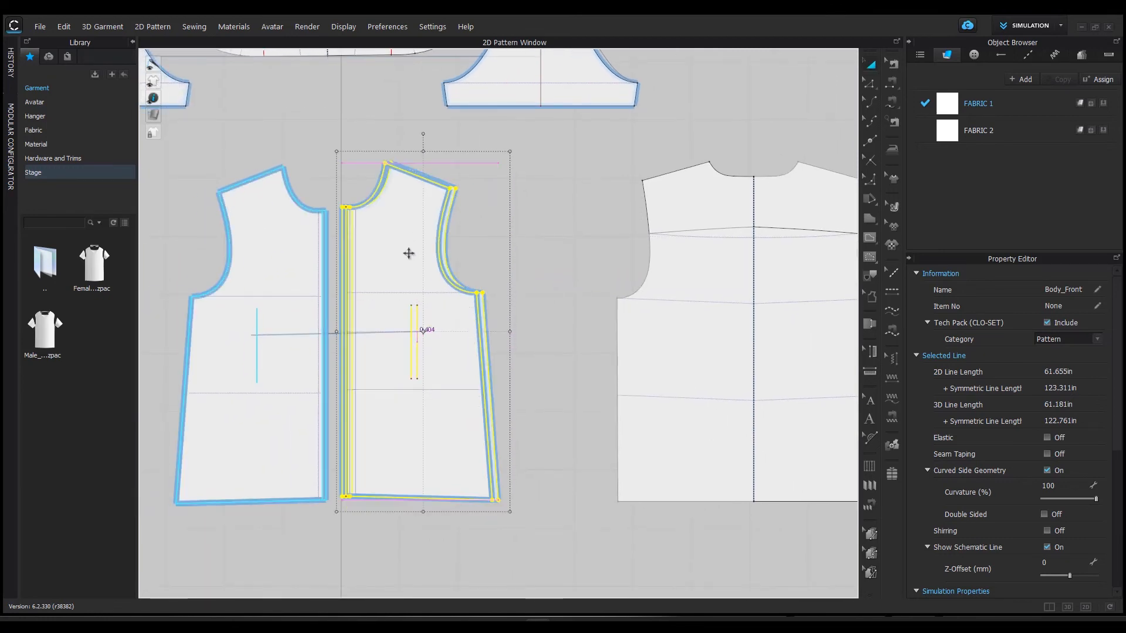
pyautogui.click(591, 254)
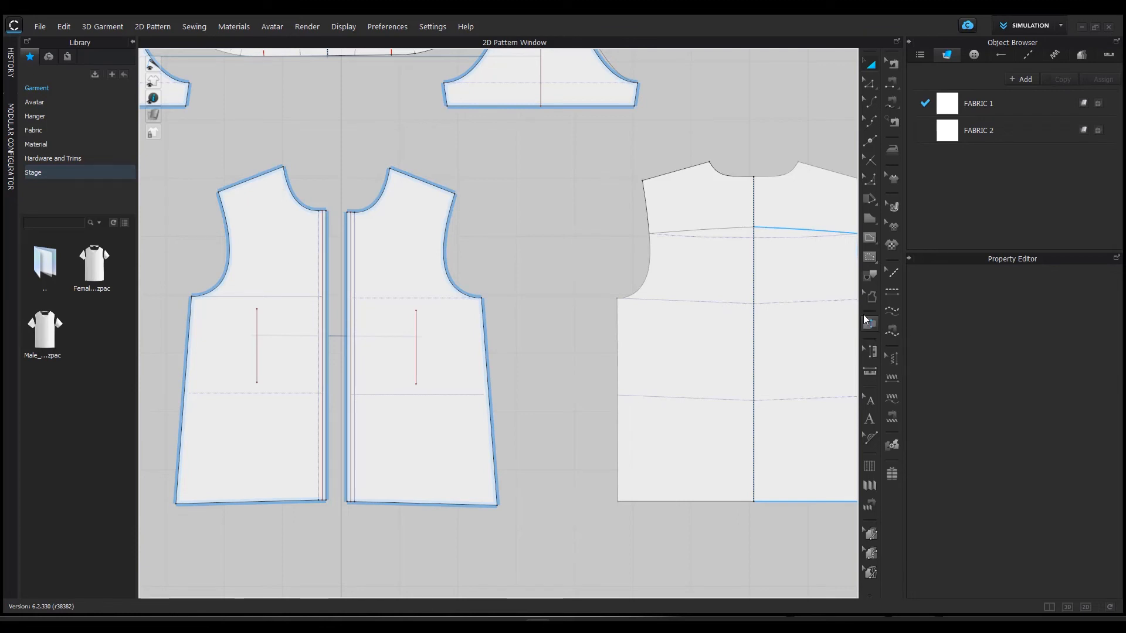
# - Walk the right front panel down the back panel's side seam from the underarm and notch the walked pattern at the back hem corner
pyautogui.click(870, 324)
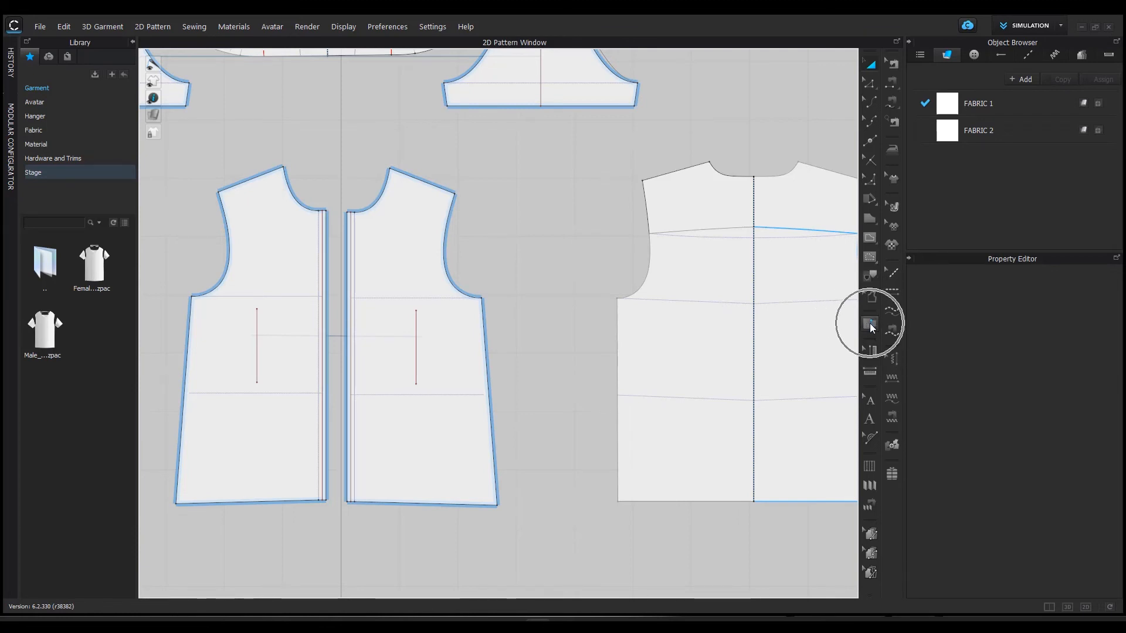
pyautogui.click(483, 298)
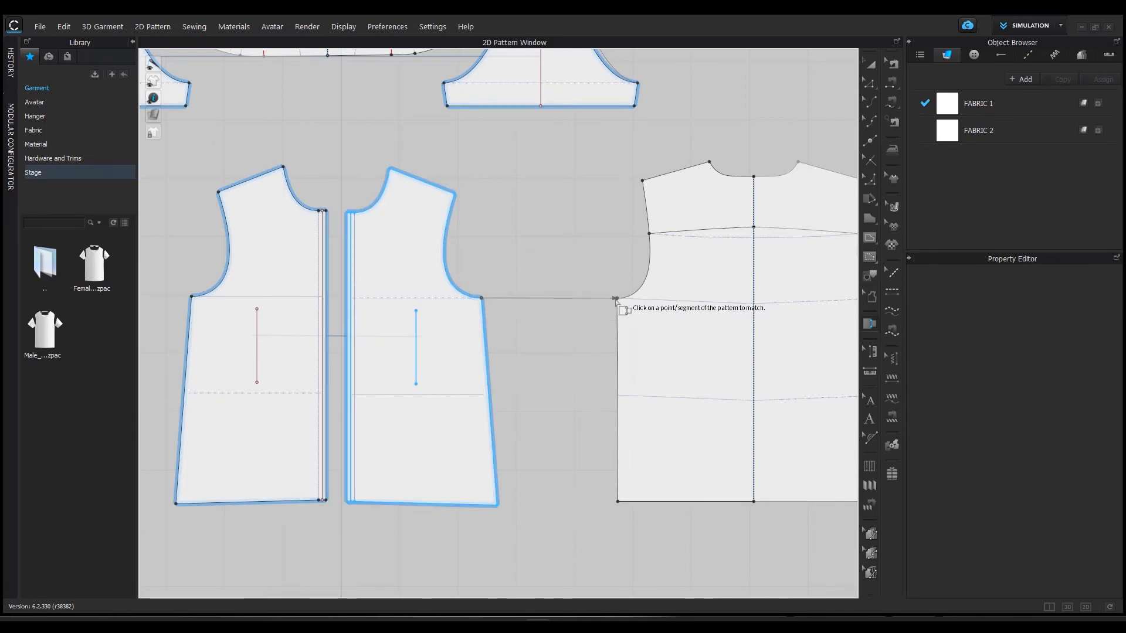
pyautogui.click(617, 299)
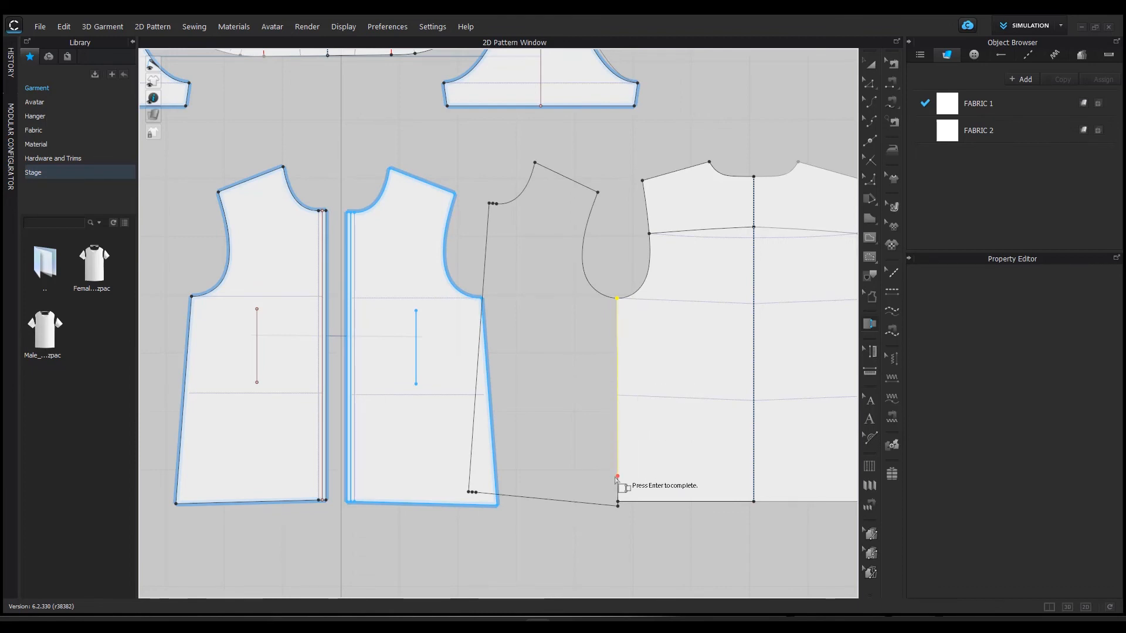
pyautogui.scroll(8, 616, 478)
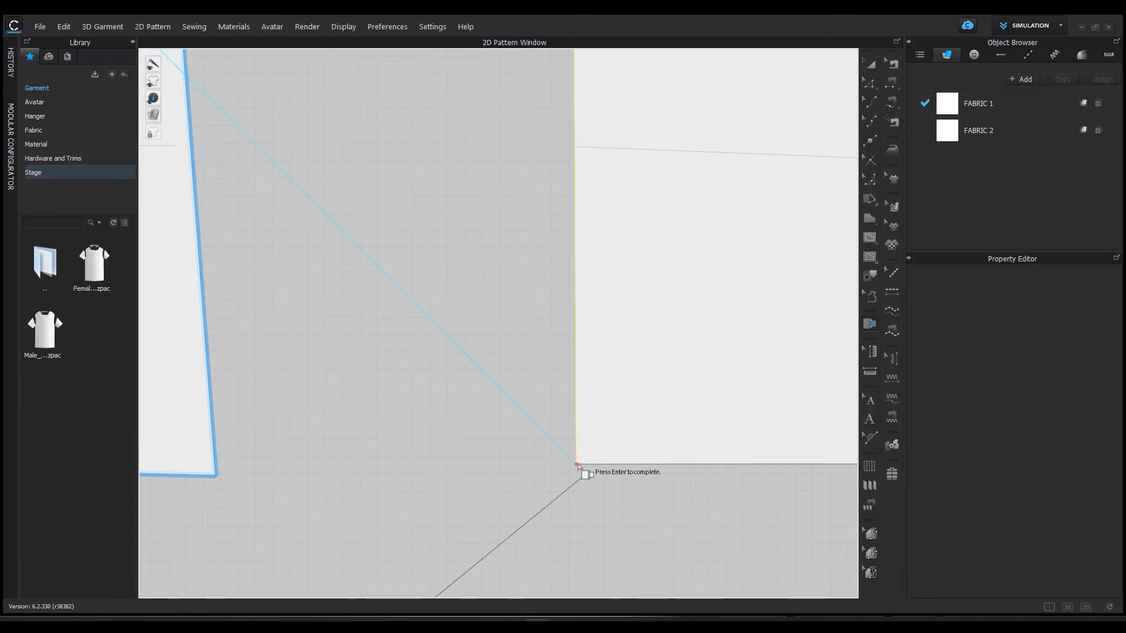
pyautogui.rightClick(579, 467)
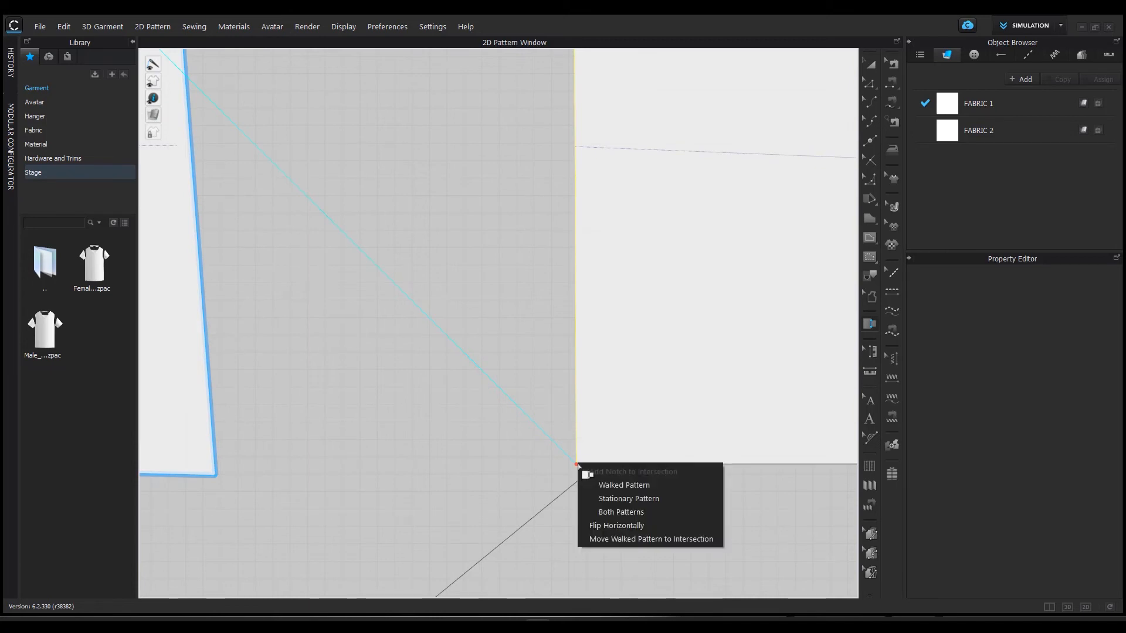
pyautogui.click(639, 489)
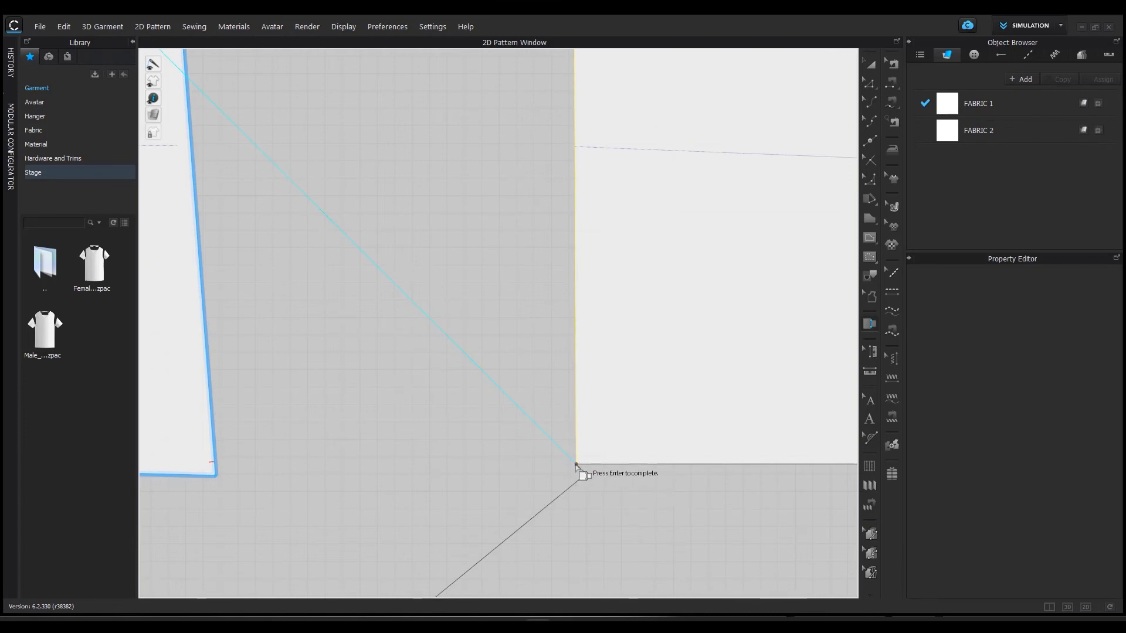
pyautogui.press('Return')
# - Add a point to the new side seam notch on the right front panel and measure the segment from it to the hem corner
pyautogui.moveTo(220, 346); pyautogui.dragTo(567, 306, button='middle')
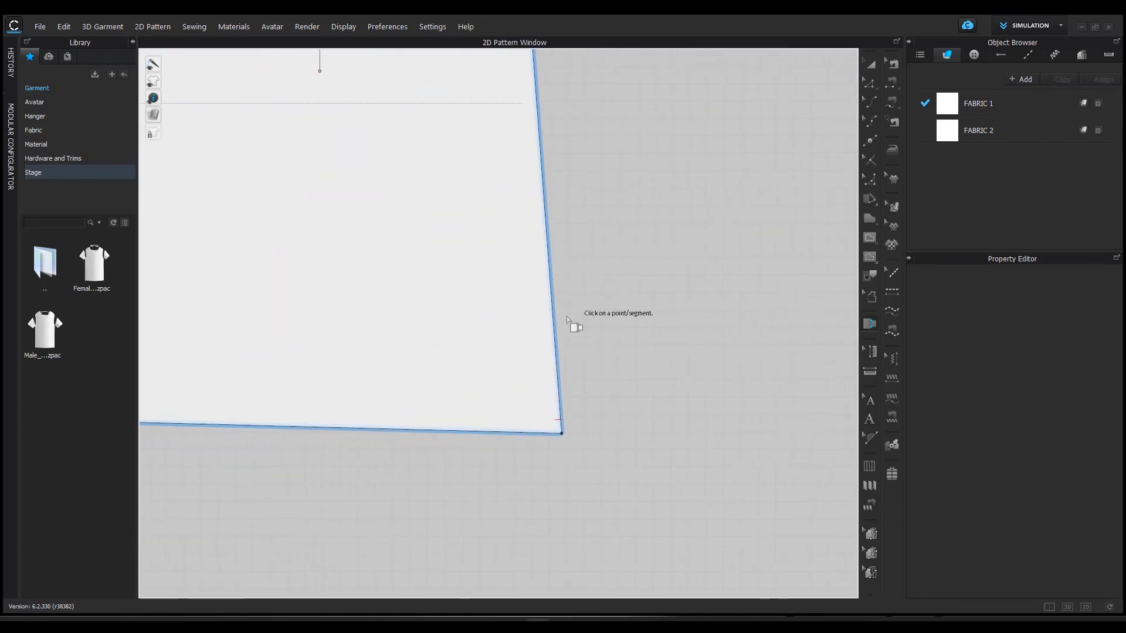
pyautogui.scroll(-2, 505, 379)
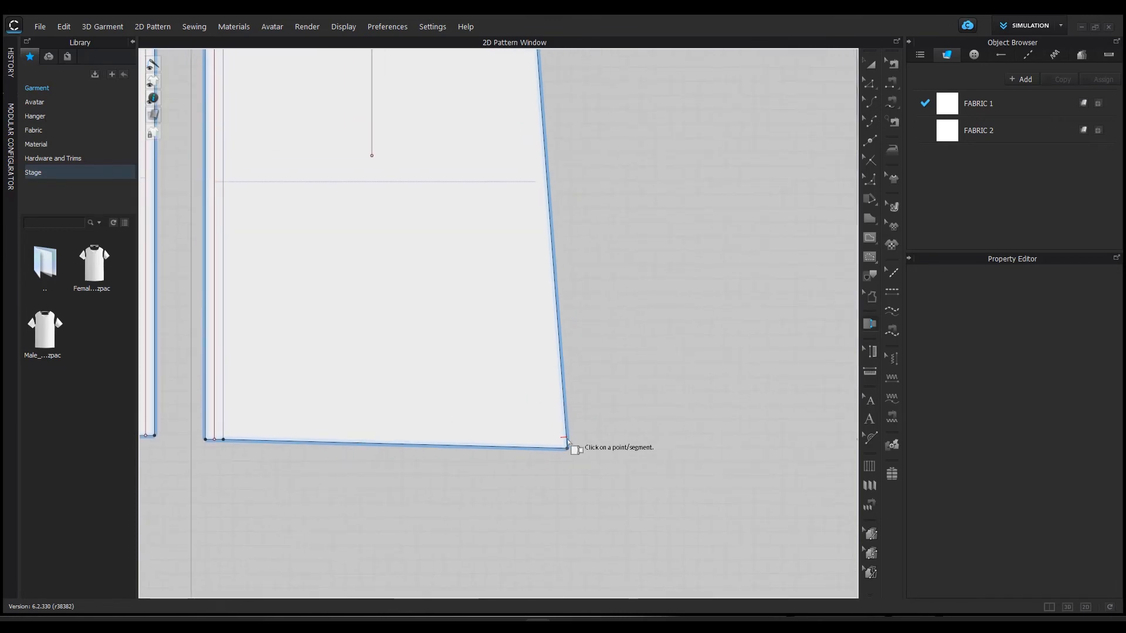
pyautogui.scroll(2, 645, 402)
pyautogui.moveTo(649, 377); pyautogui.dragTo(699, 318, button='middle')
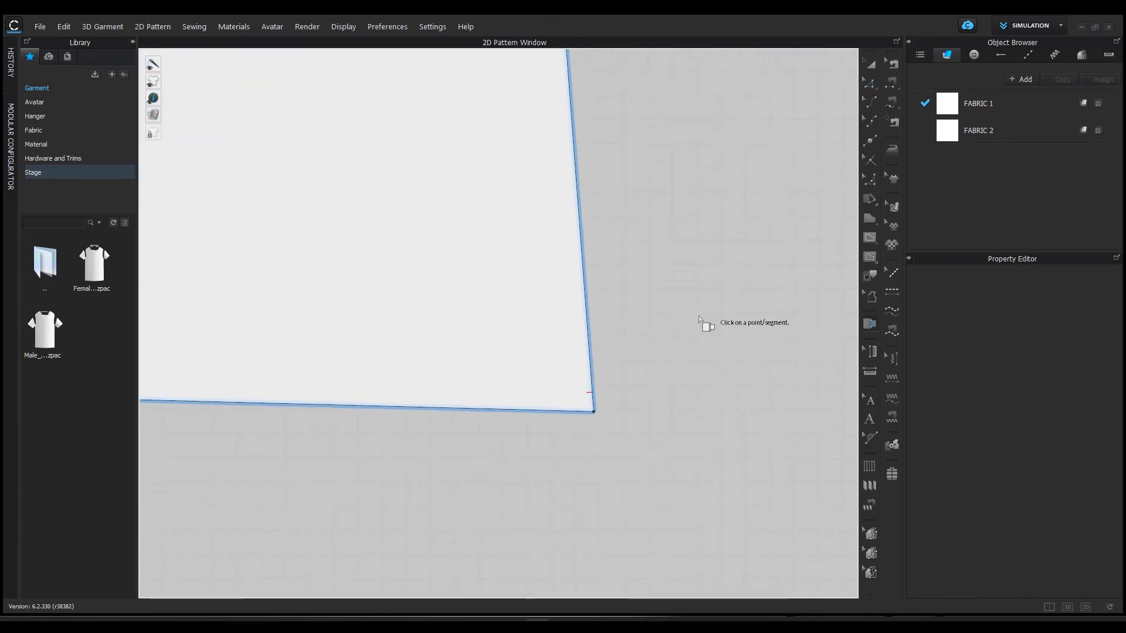
pyautogui.click(873, 159)
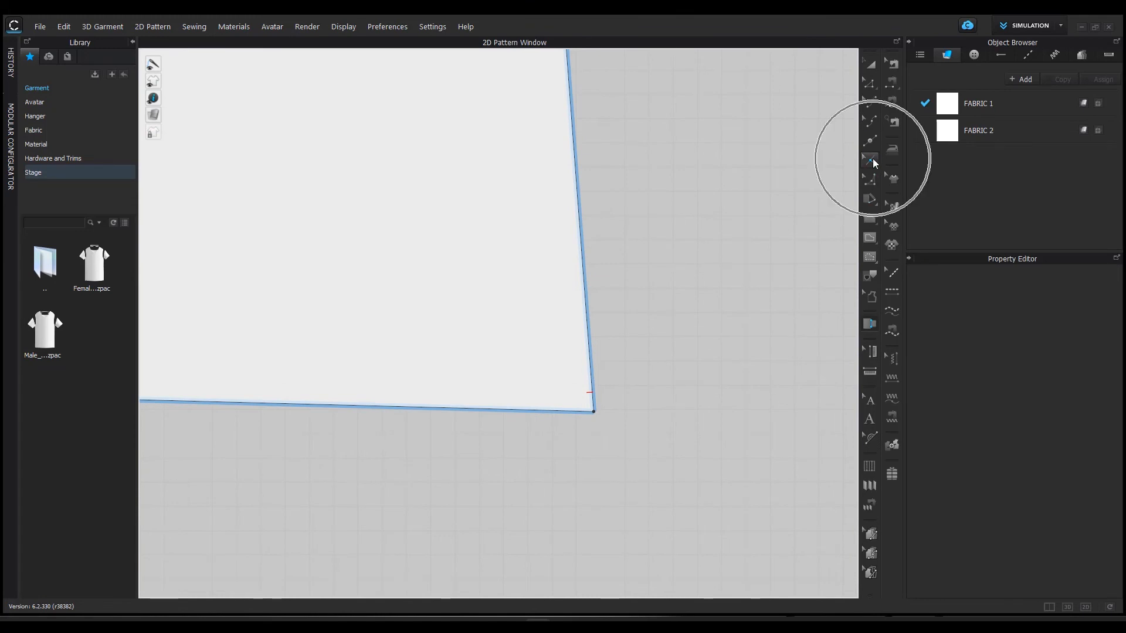
pyautogui.rightClick(592, 393)
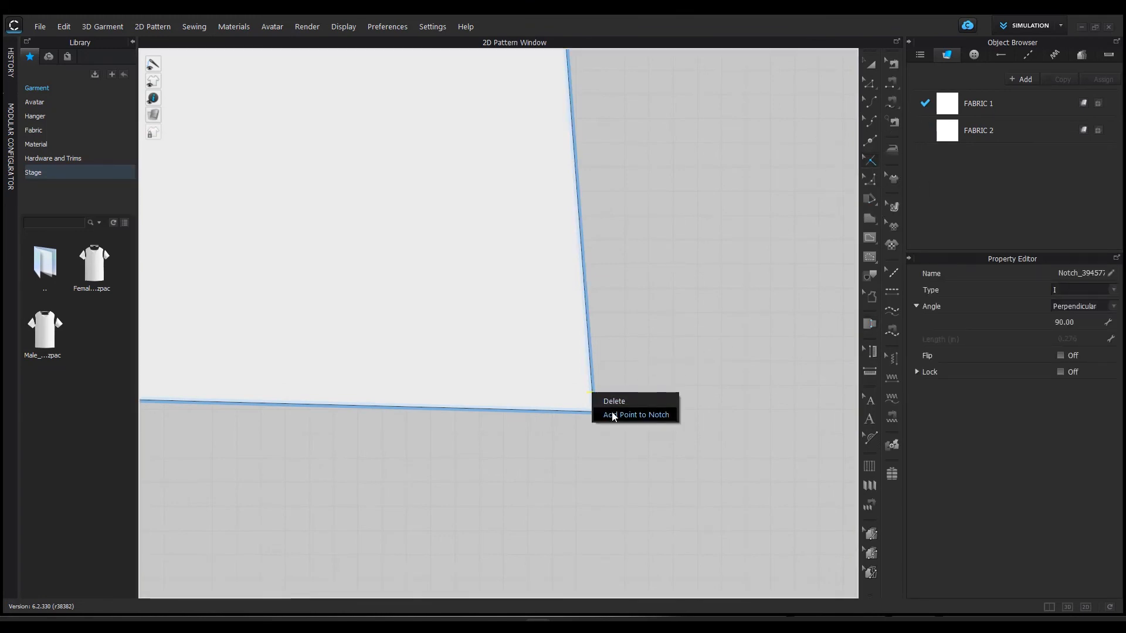
pyautogui.click(611, 415)
pyautogui.click(866, 82)
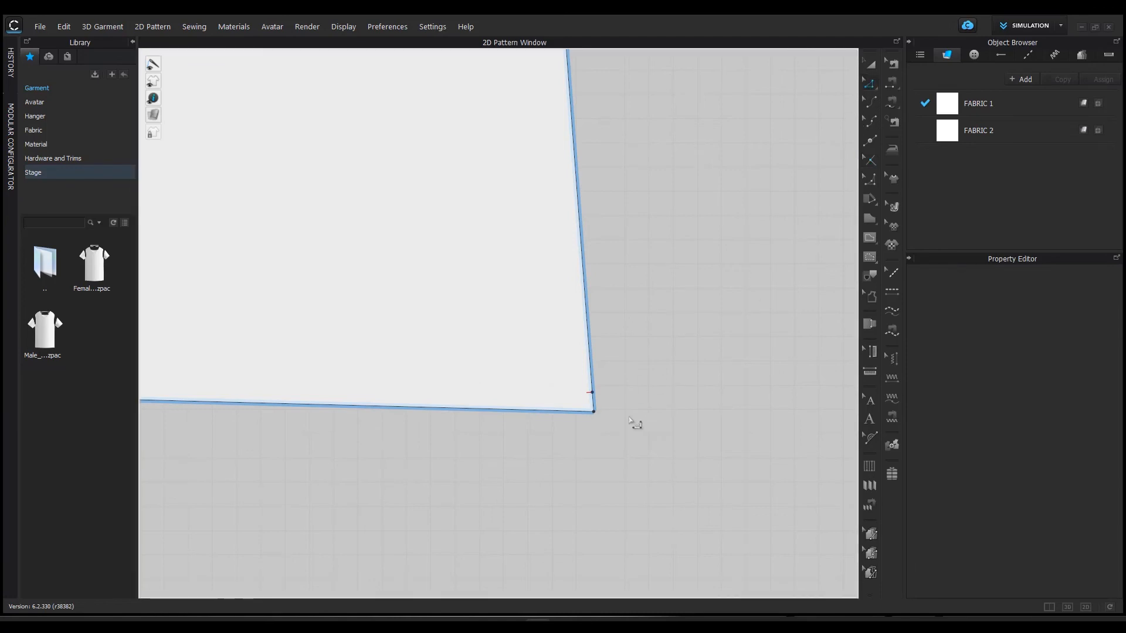
pyautogui.click(603, 410)
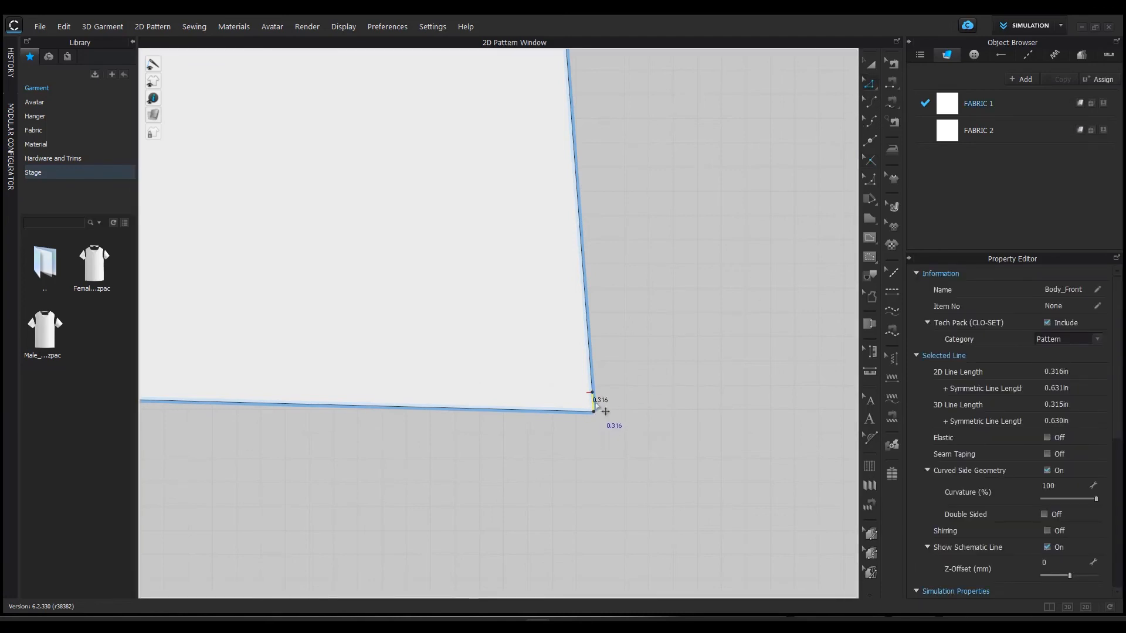
# - Draw a straight internal line on the right front panel from the side seam notch point to the hem corner at the centre front
pyautogui.scroll(-3, 511, 446)
pyautogui.moveTo(504, 438); pyautogui.dragTo(561, 424, button='middle')
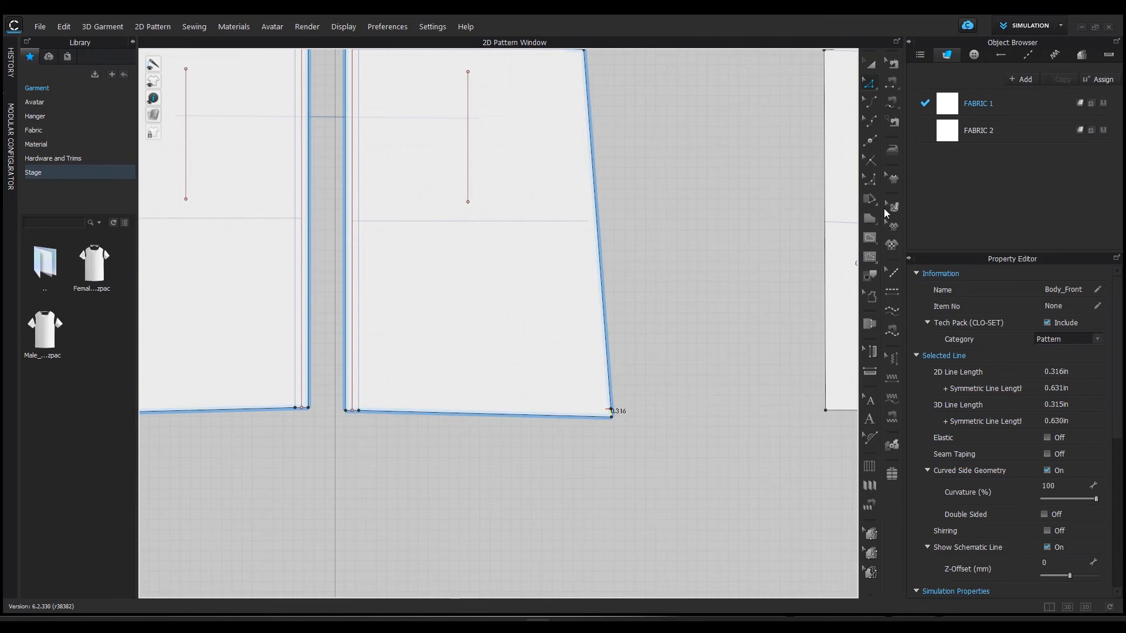
pyautogui.click(871, 238)
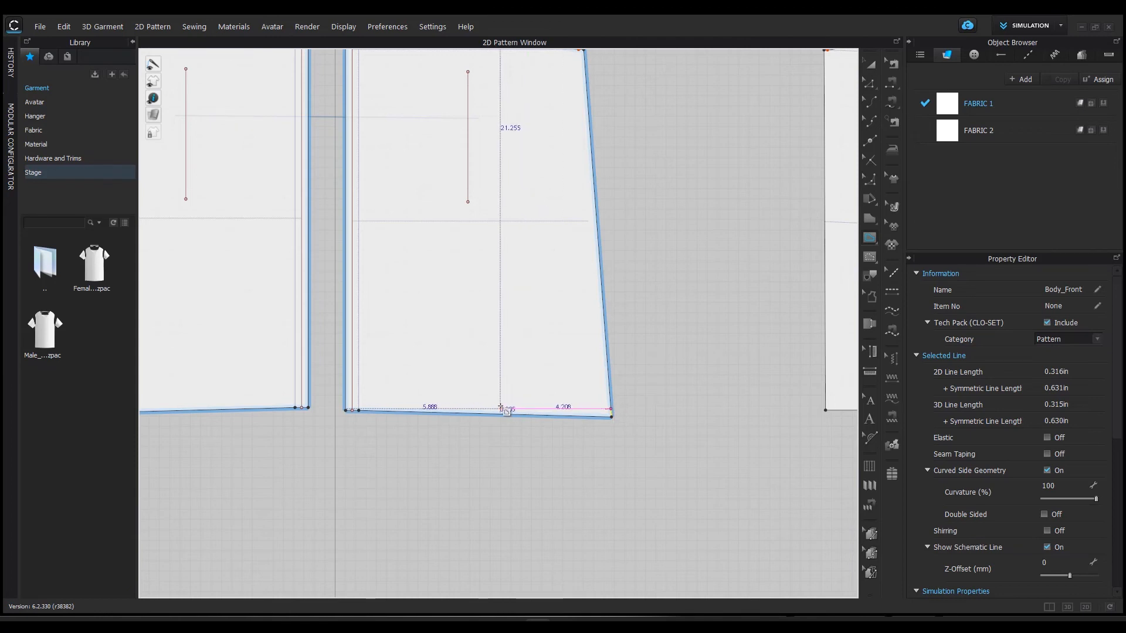
pyautogui.moveTo(499, 413); pyautogui.dragTo(593, 404, button='middle')
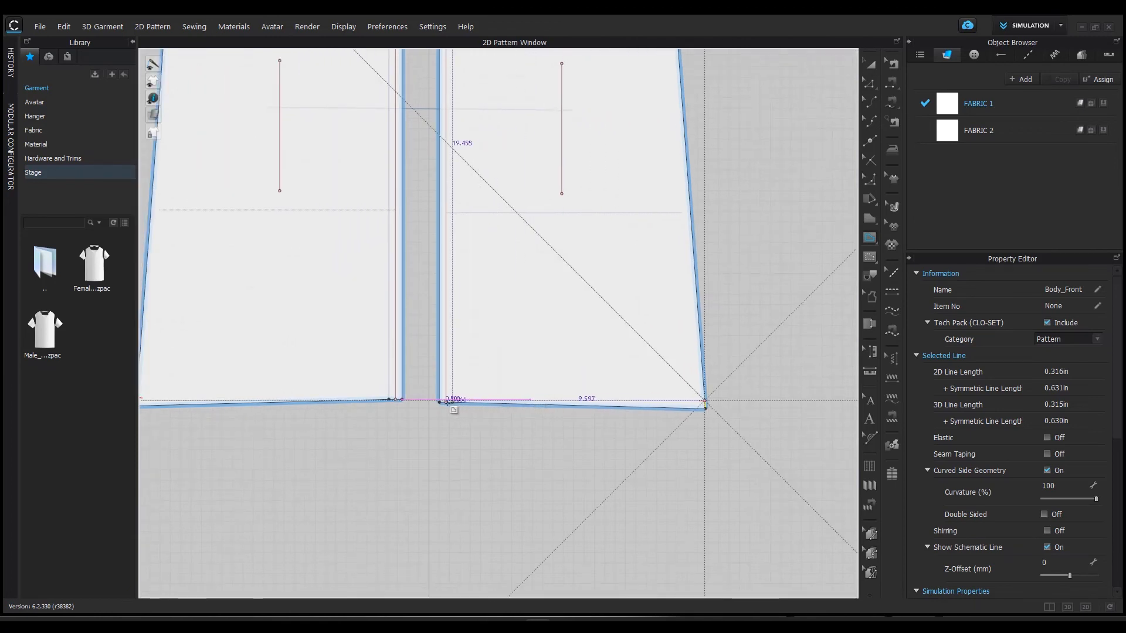
pyautogui.scroll(4, 449, 398)
pyautogui.moveTo(465, 396); pyautogui.dragTo(408, 392, button='middle')
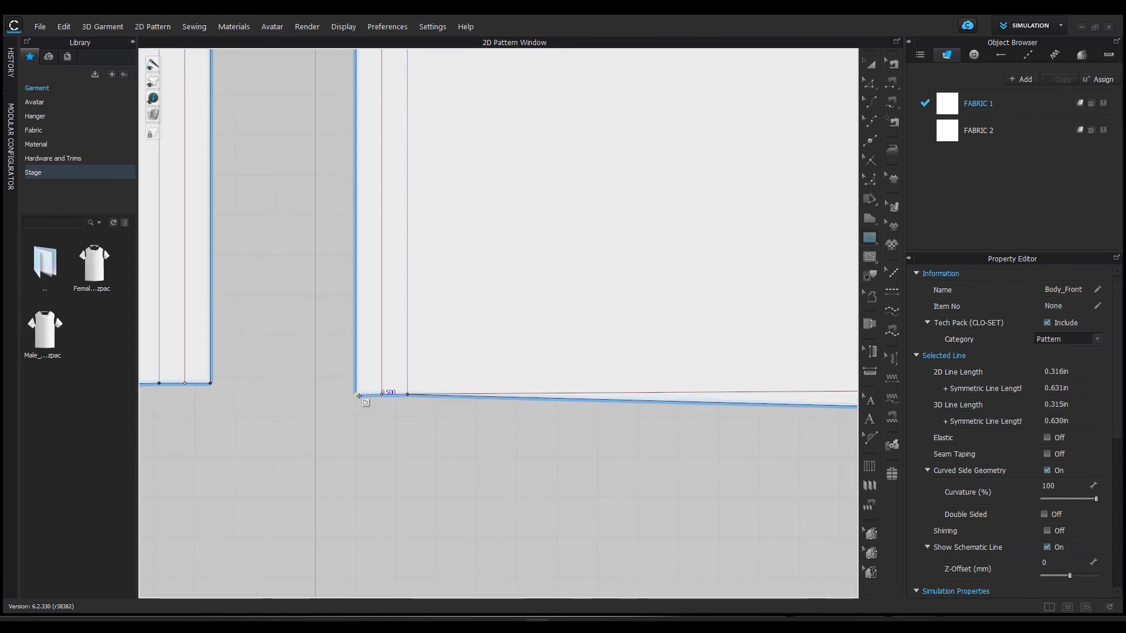
pyautogui.scroll(-2, 357, 399)
pyautogui.moveTo(360, 399); pyautogui.dragTo(337, 402, button='middle')
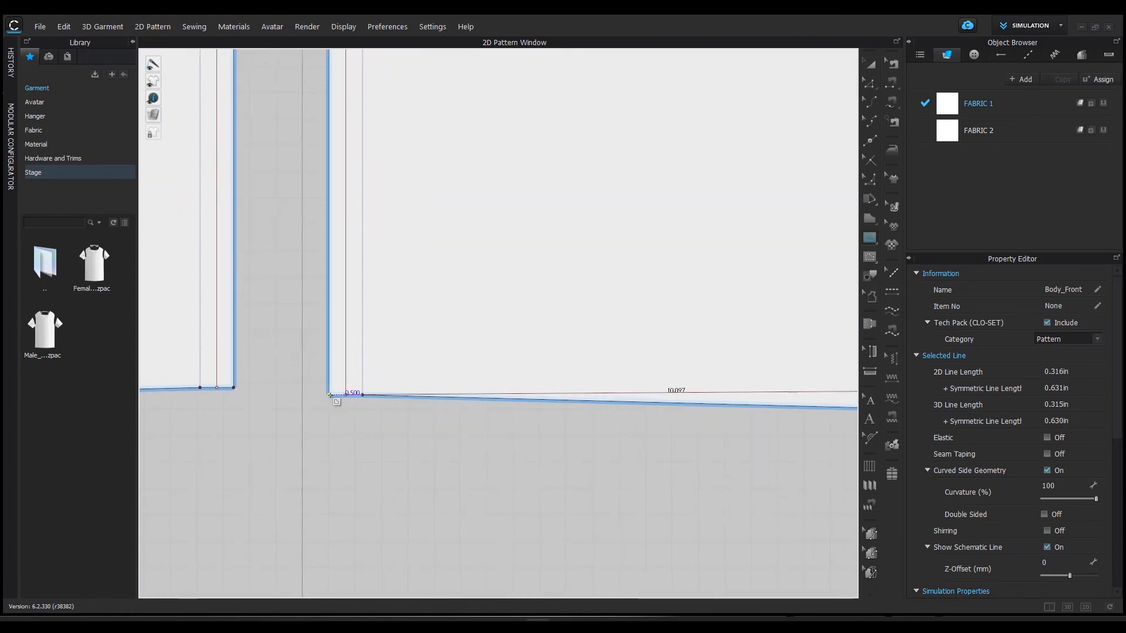
pyautogui.scroll(-1, 396, 395)
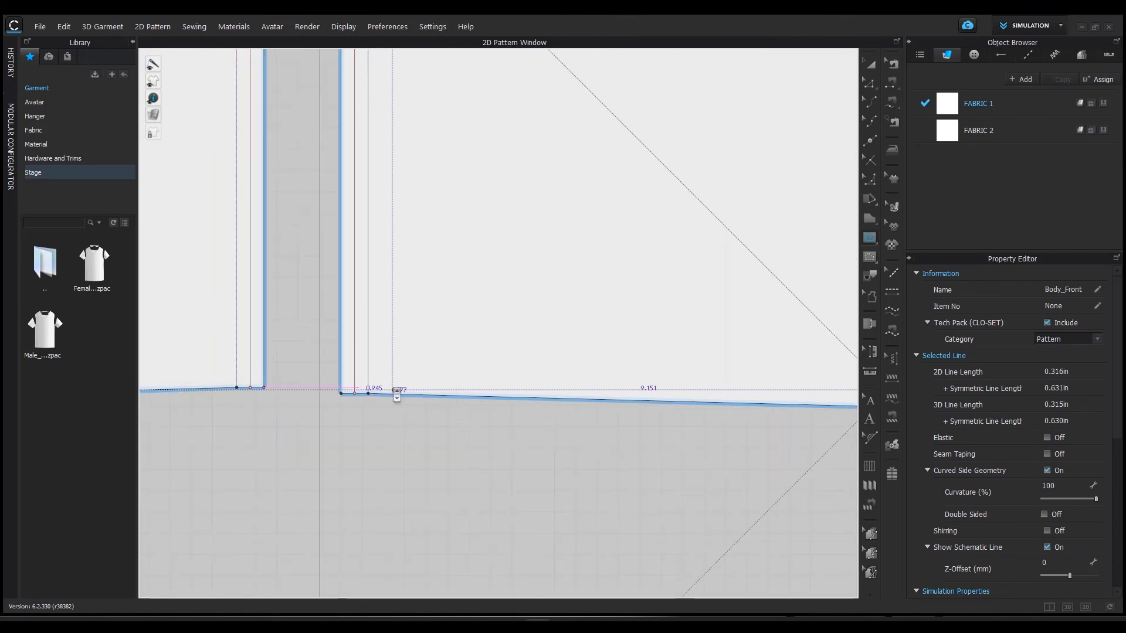
pyautogui.moveTo(397, 395); pyautogui.dragTo(311, 396, button='middle')
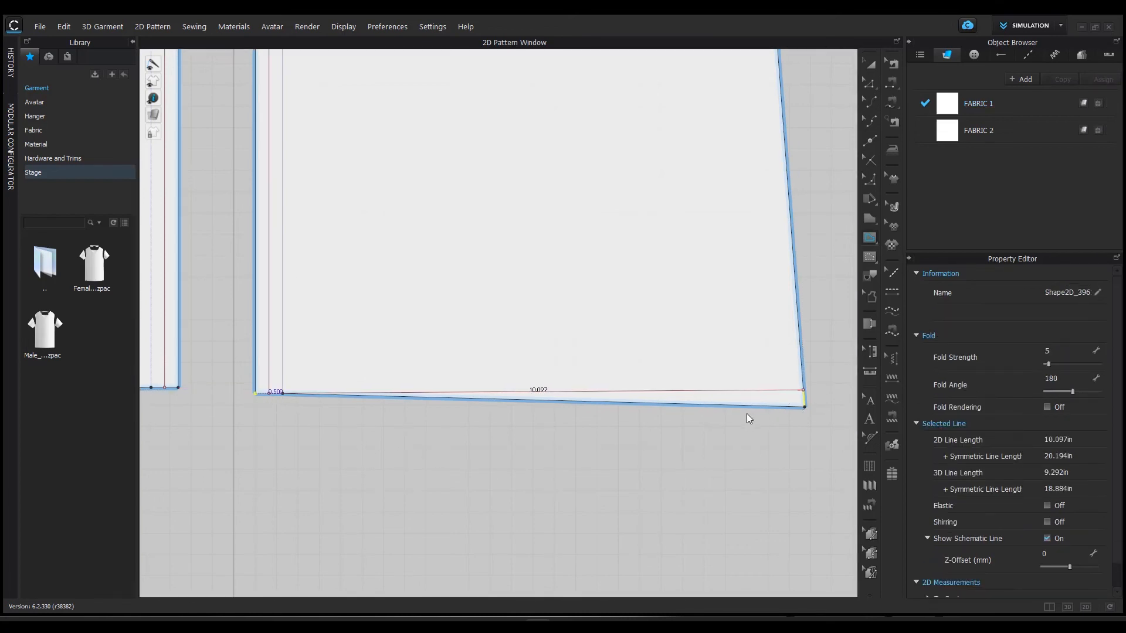
# - Replace the right front panel's hem outline with the new internal line
pyautogui.click(870, 83)
pyautogui.click(711, 404)
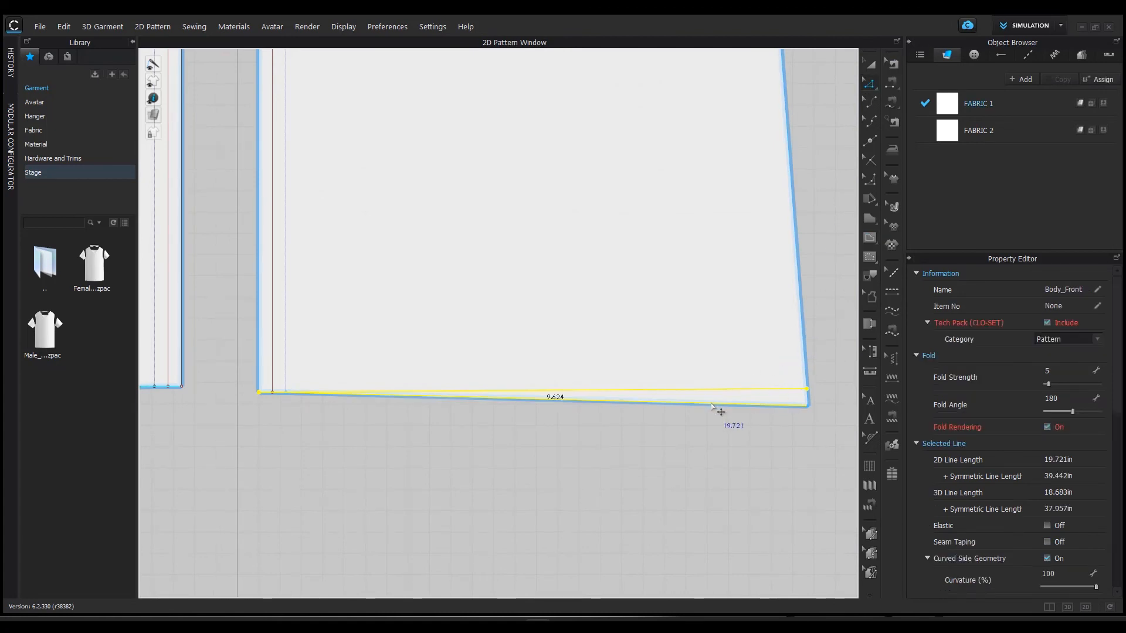
pyautogui.rightClick(711, 405)
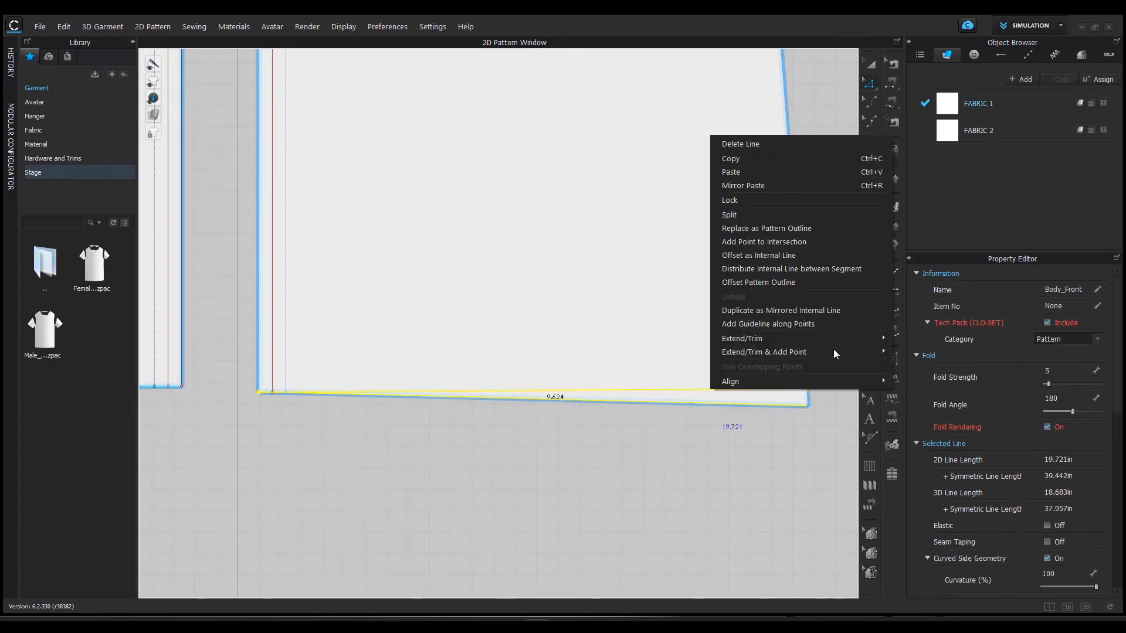
pyautogui.click(815, 228)
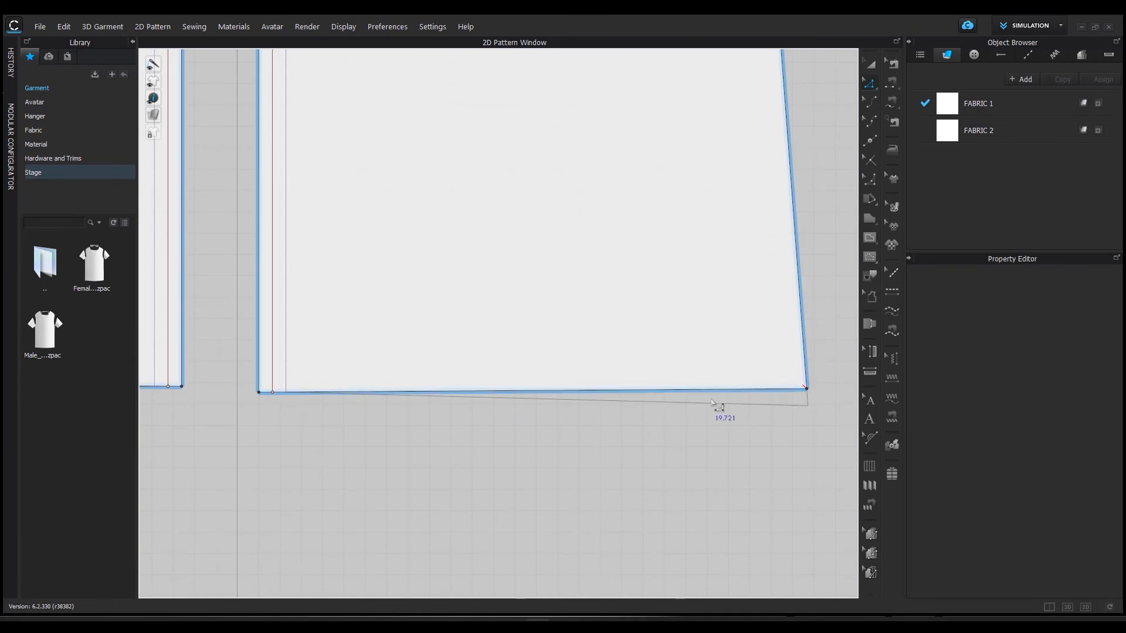
# - Walk the reshaped right front panel along the back panel's side seam from the underarm to check that the seams match
pyautogui.scroll(-5, 719, 407)
pyautogui.scroll(5, 475, 469)
pyautogui.moveTo(476, 470); pyautogui.dragTo(454, 485, button='middle')
pyautogui.moveTo(624, 419); pyautogui.dragTo(583, 435, button='middle')
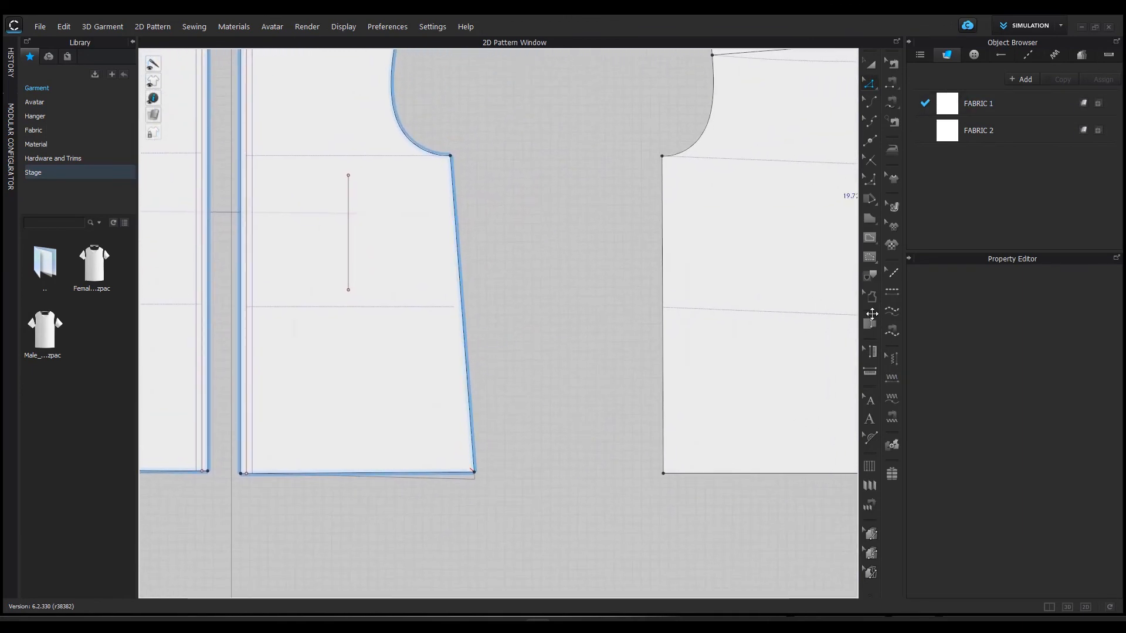
pyautogui.click(869, 324)
pyautogui.click(450, 157)
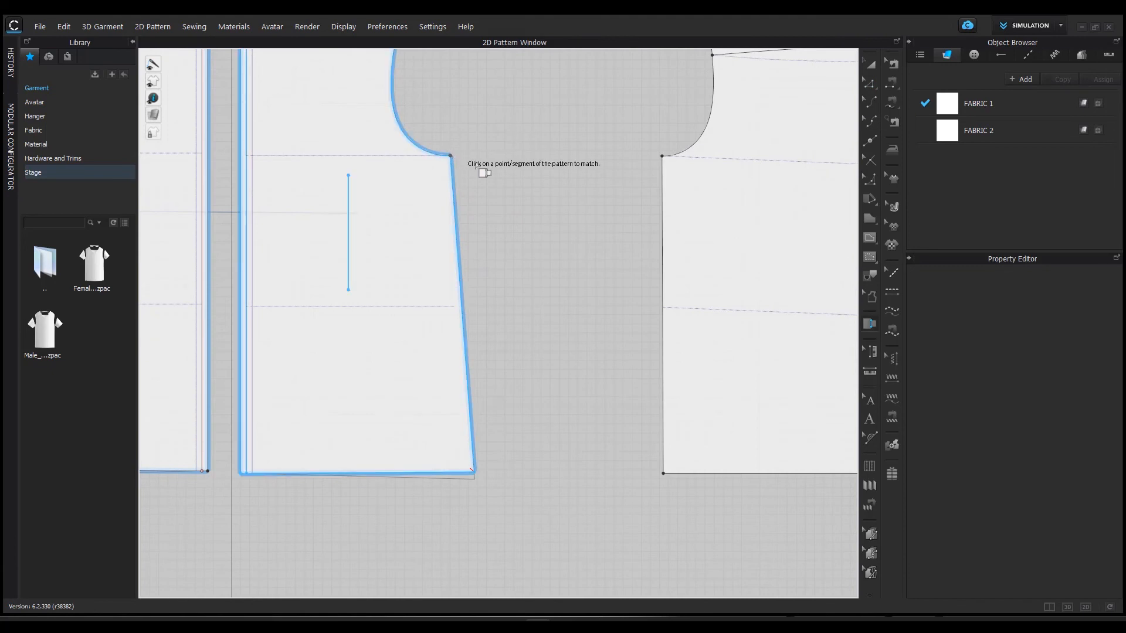
pyautogui.click(664, 163)
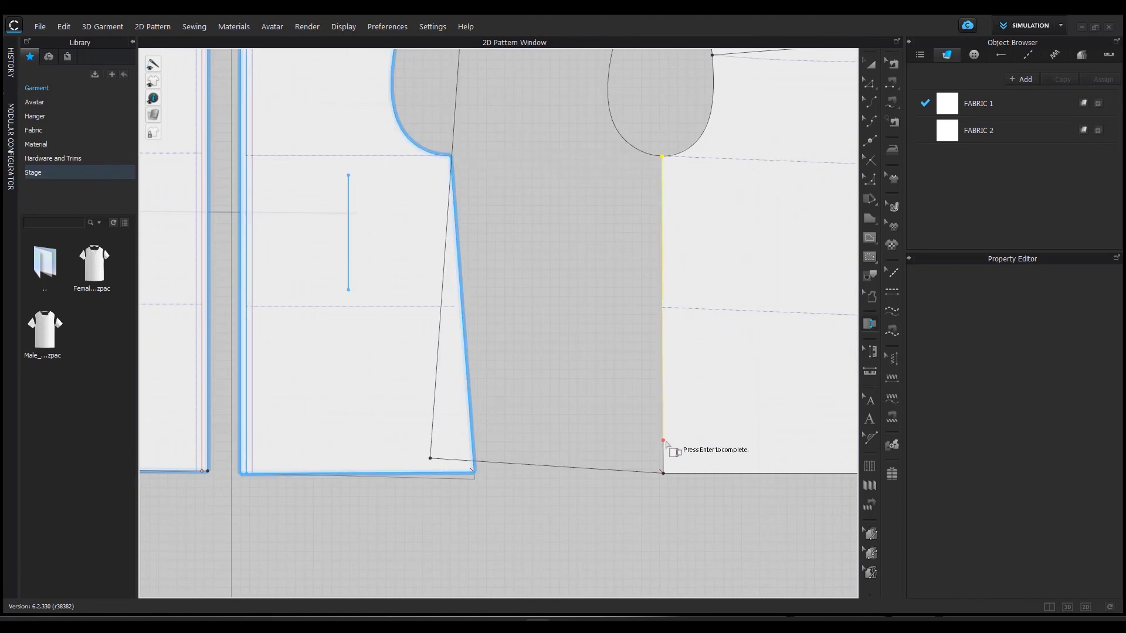
pyautogui.press('Escape')
# - Start offsetting the right front panel's hem as internal lines with the number of offsets set to 5 and Extend on
pyautogui.press('z')
pyautogui.scroll(-3, 662, 440)
pyautogui.moveTo(637, 436); pyautogui.dragTo(588, 444, button='middle')
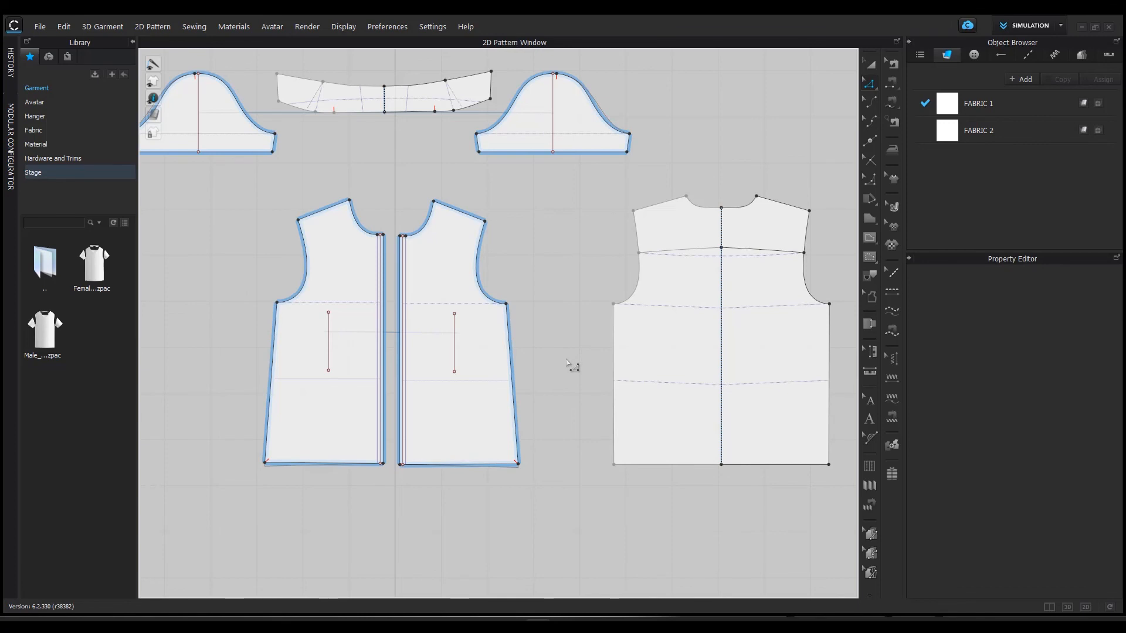
pyautogui.moveTo(578, 416); pyautogui.dragTo(563, 383, button='middle')
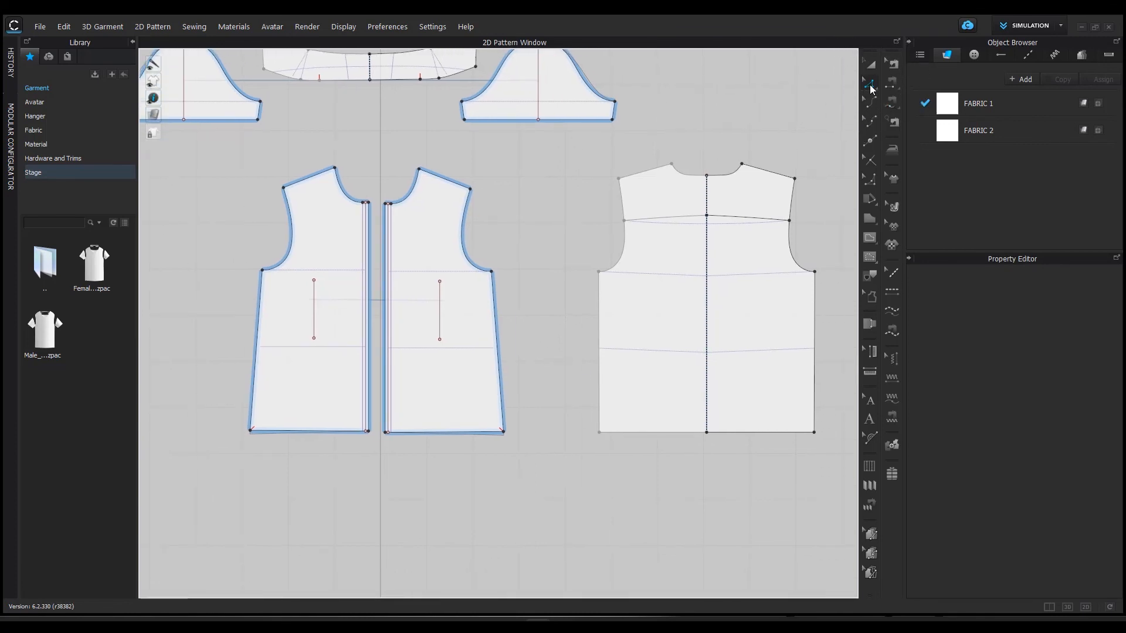
pyautogui.click(446, 433)
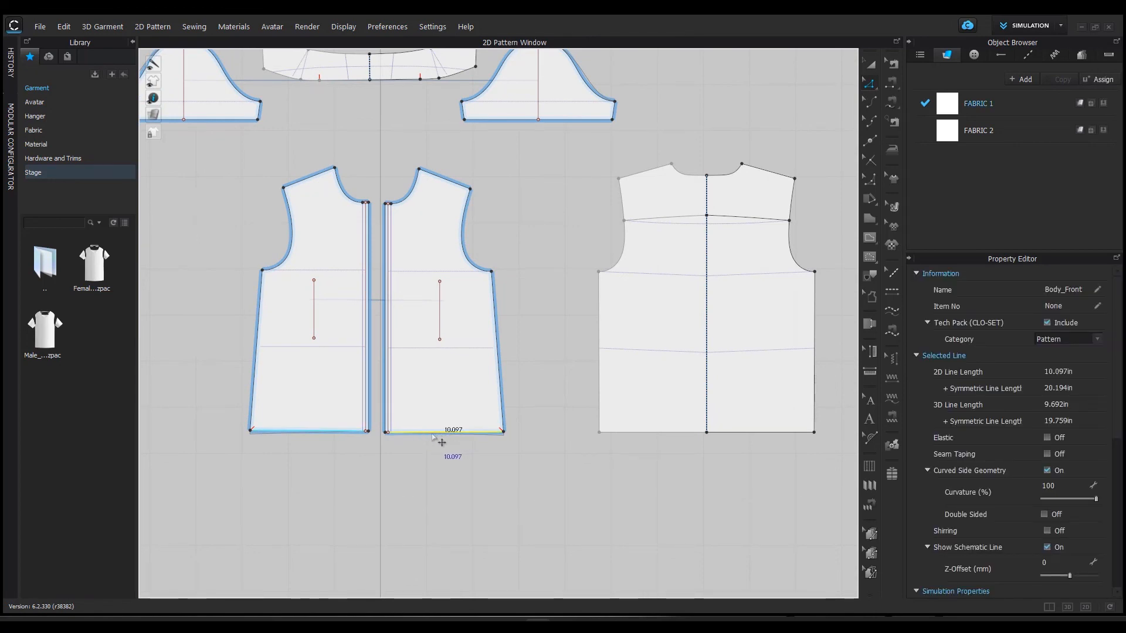
pyautogui.rightClick(433, 435)
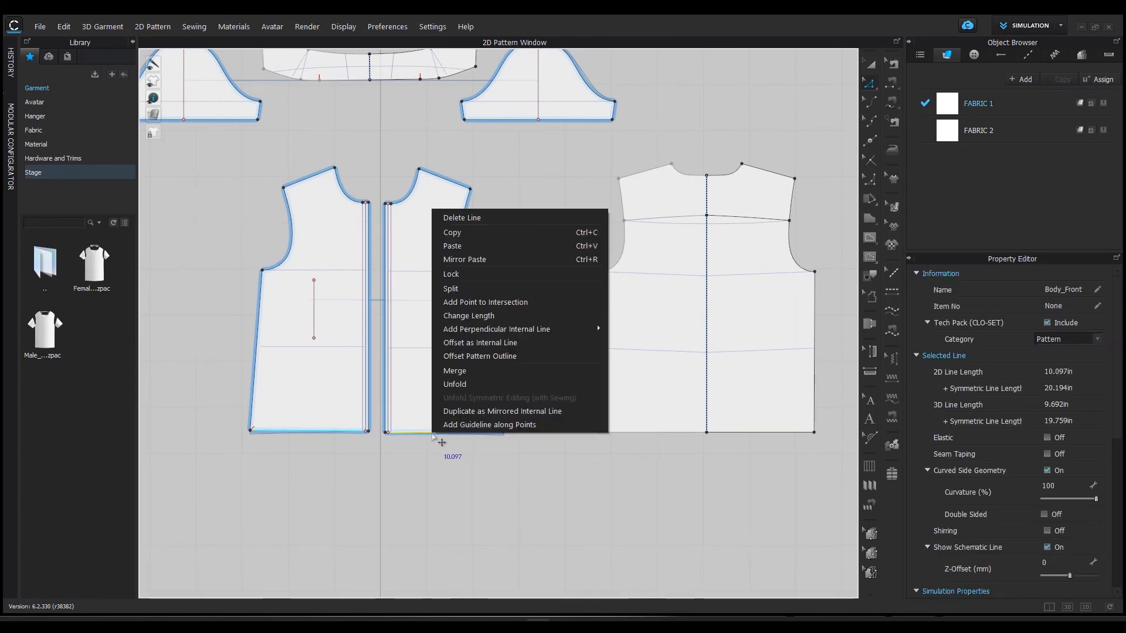
pyautogui.click(509, 346)
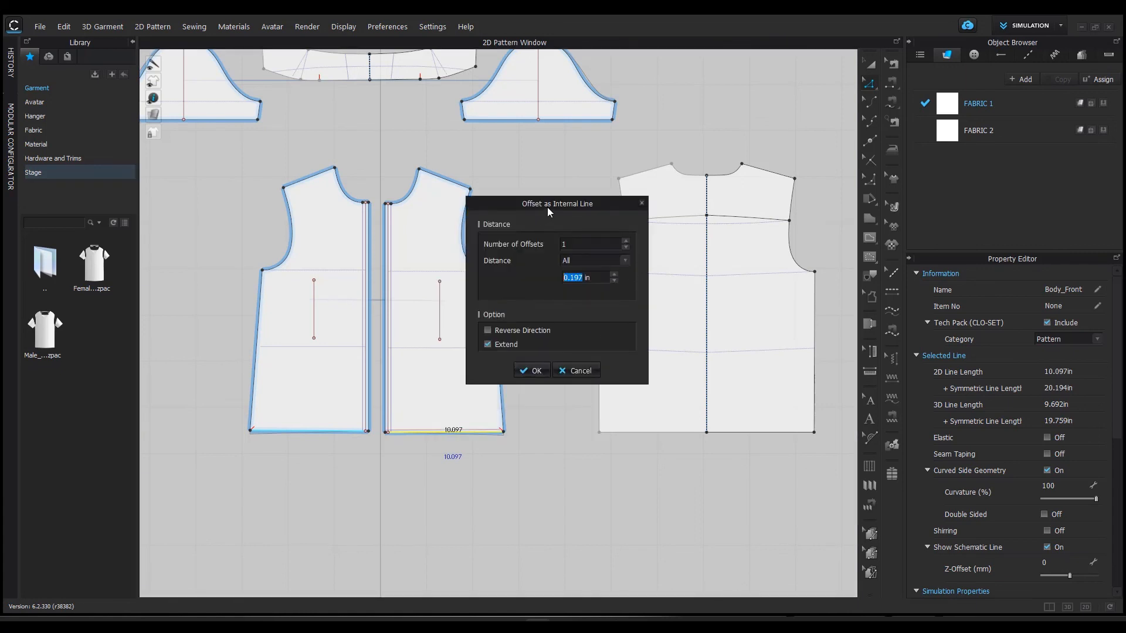
pyautogui.moveTo(548, 208); pyautogui.dragTo(605, 213)
pyautogui.click(632, 248)
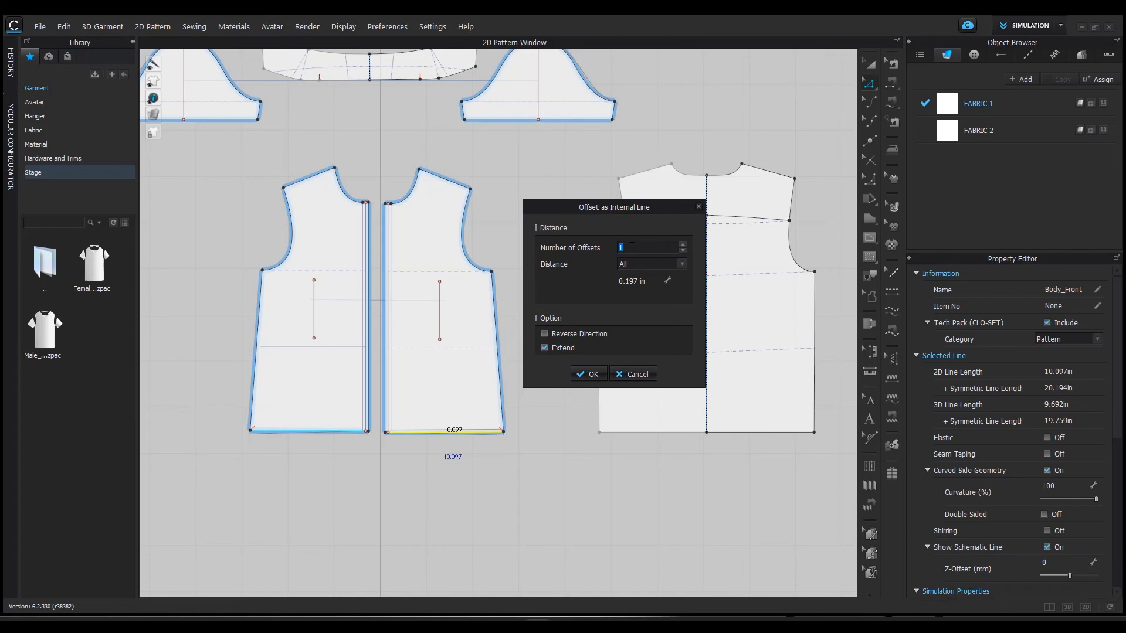
pyautogui.write('3')
pyautogui.write('5')
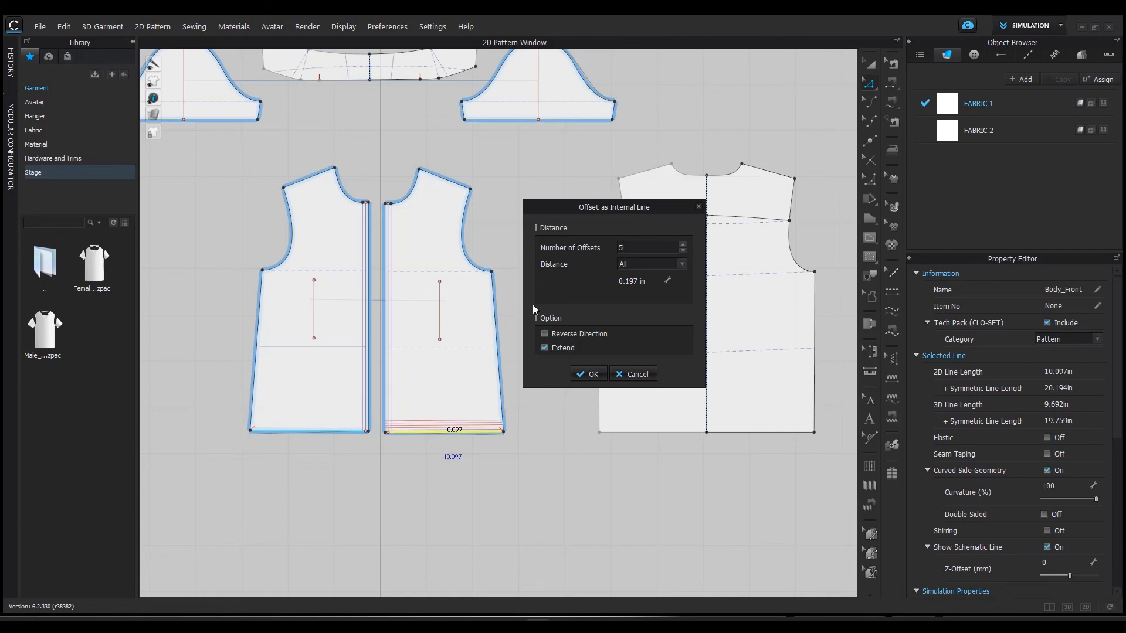
# - Set the offset distance mode to Individual for the hem's internal lines
pyautogui.click(631, 283)
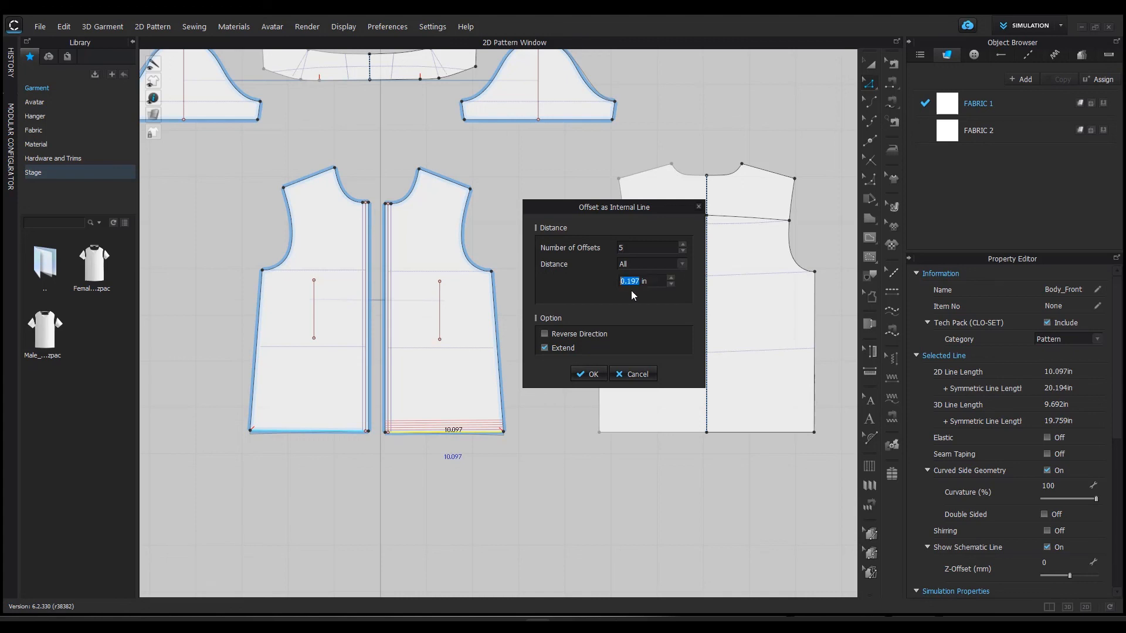
pyautogui.click(682, 263)
pyautogui.click(663, 280)
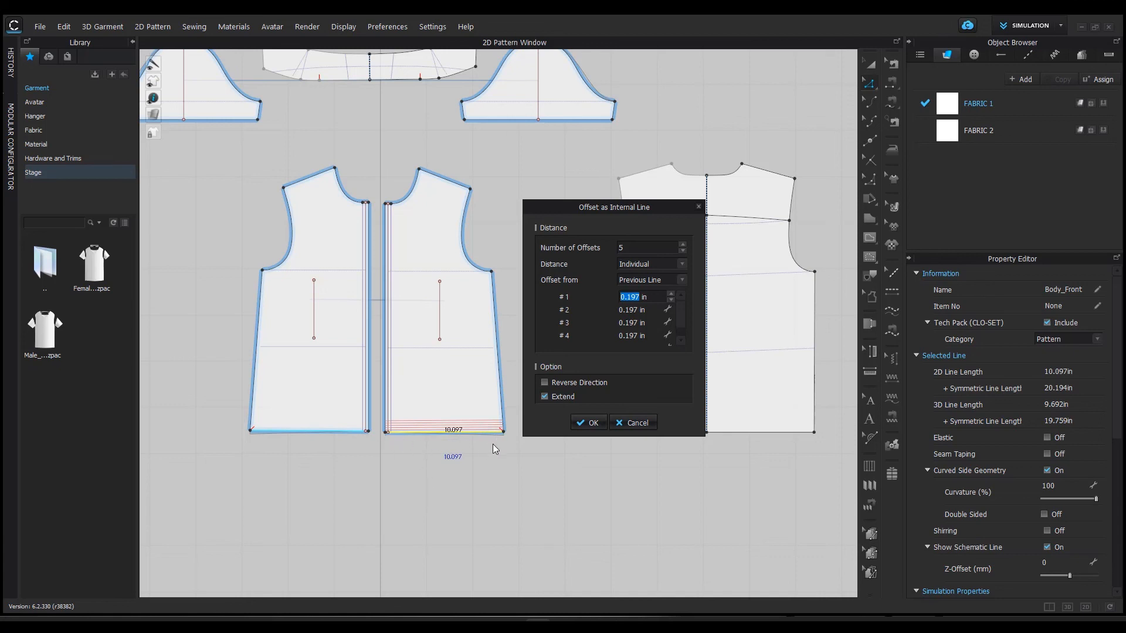
# - Measure the right front hem's offsets from the selected line, setting distance #1 to 1 in and #2 to 3 in
pyautogui.click(683, 279)
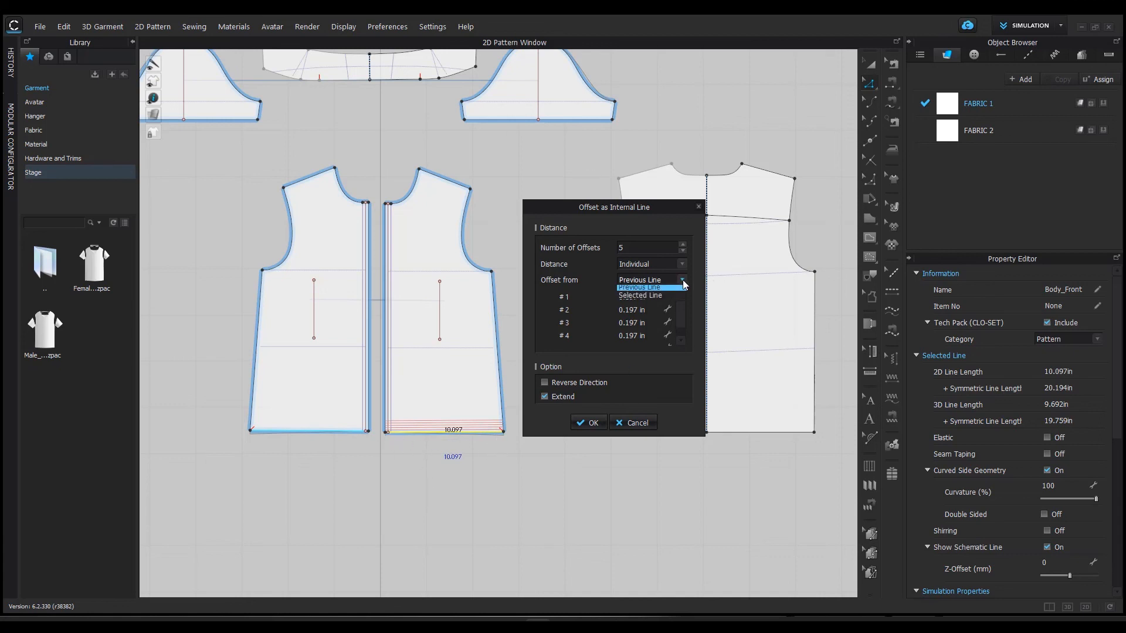
pyautogui.click(660, 300)
pyautogui.doubleClick(633, 297)
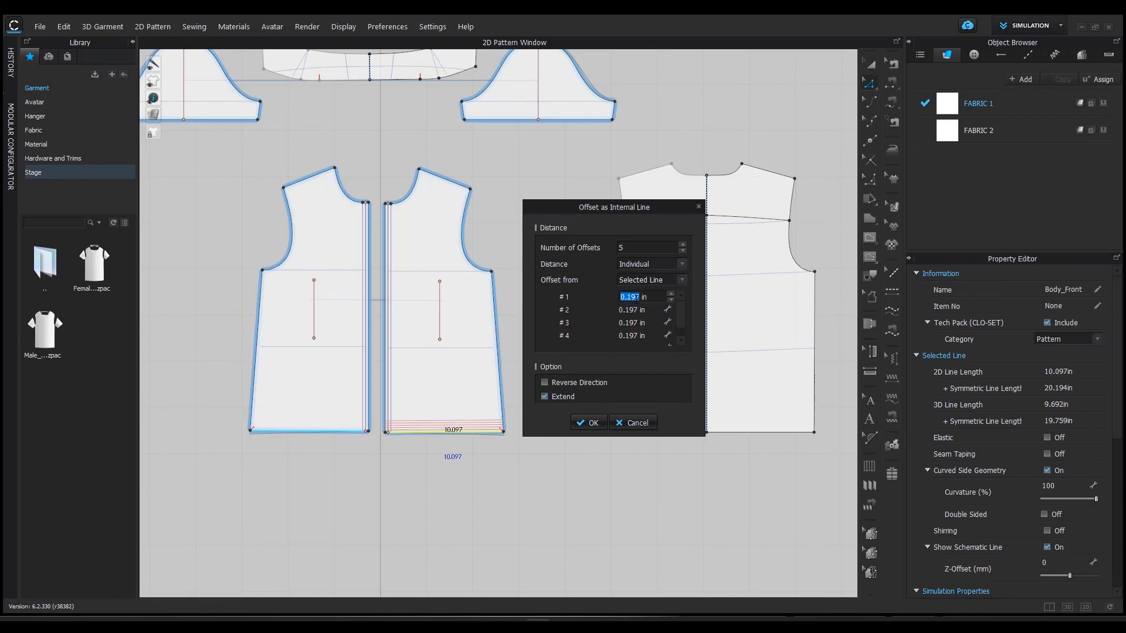
pyautogui.write('1')
pyautogui.doubleClick(633, 310)
pyautogui.write('3')
# - Set the front hem's offset distances #3, #4 and #5 to 4, 6 and 7 in and create the internal lines
pyautogui.doubleClick(633, 322)
pyautogui.write('4')
pyautogui.doubleClick(627, 336)
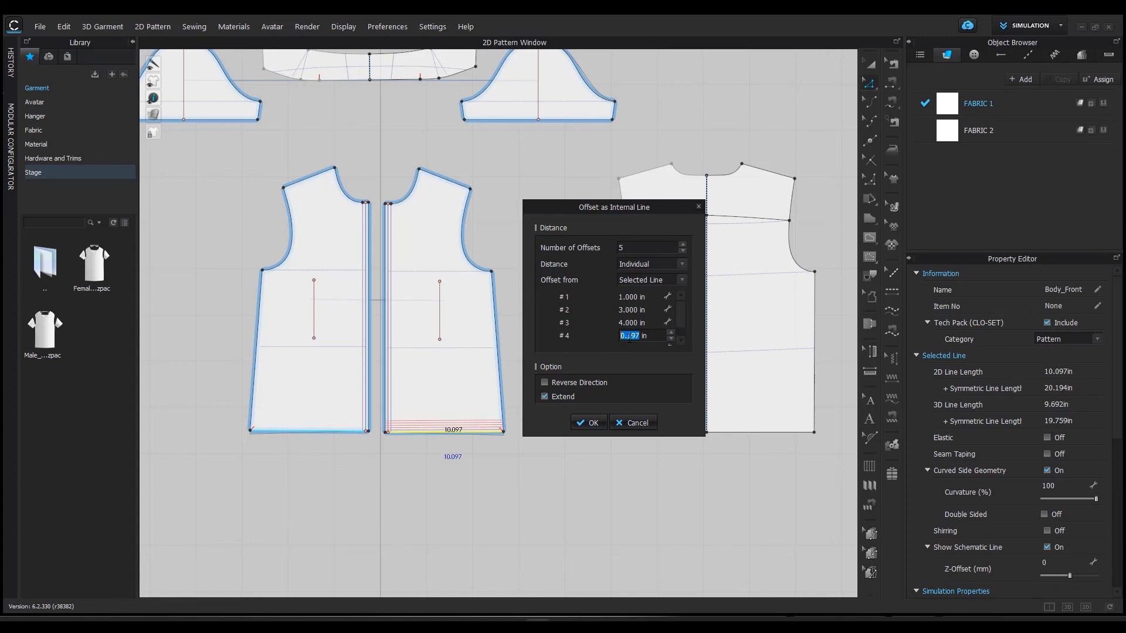
pyautogui.write('6')
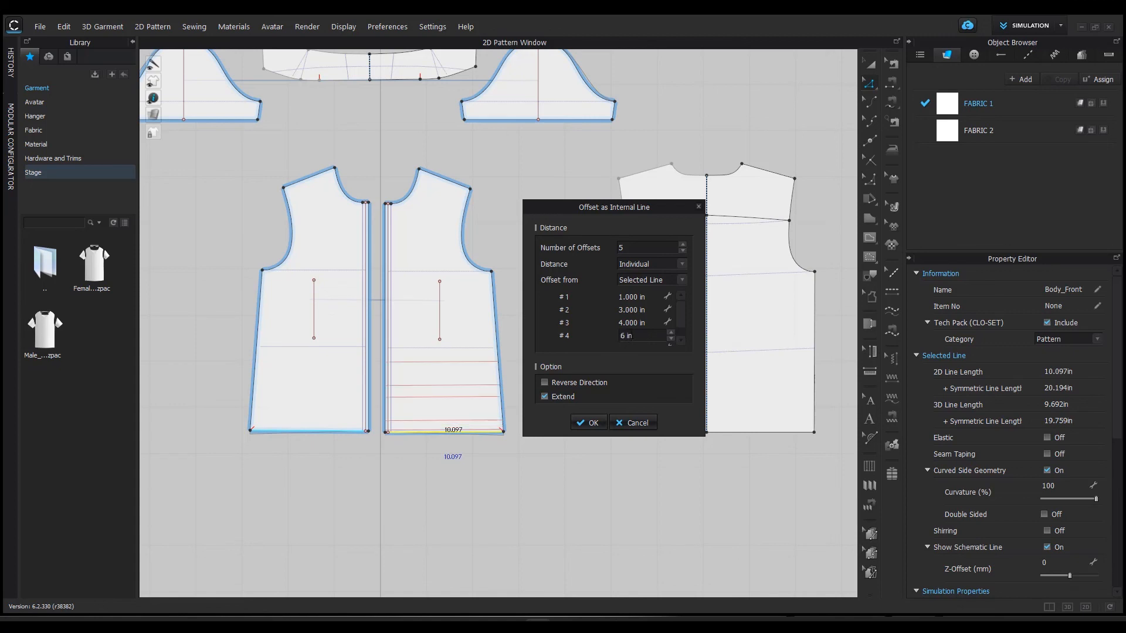
pyautogui.moveTo(684, 315); pyautogui.dragTo(681, 322)
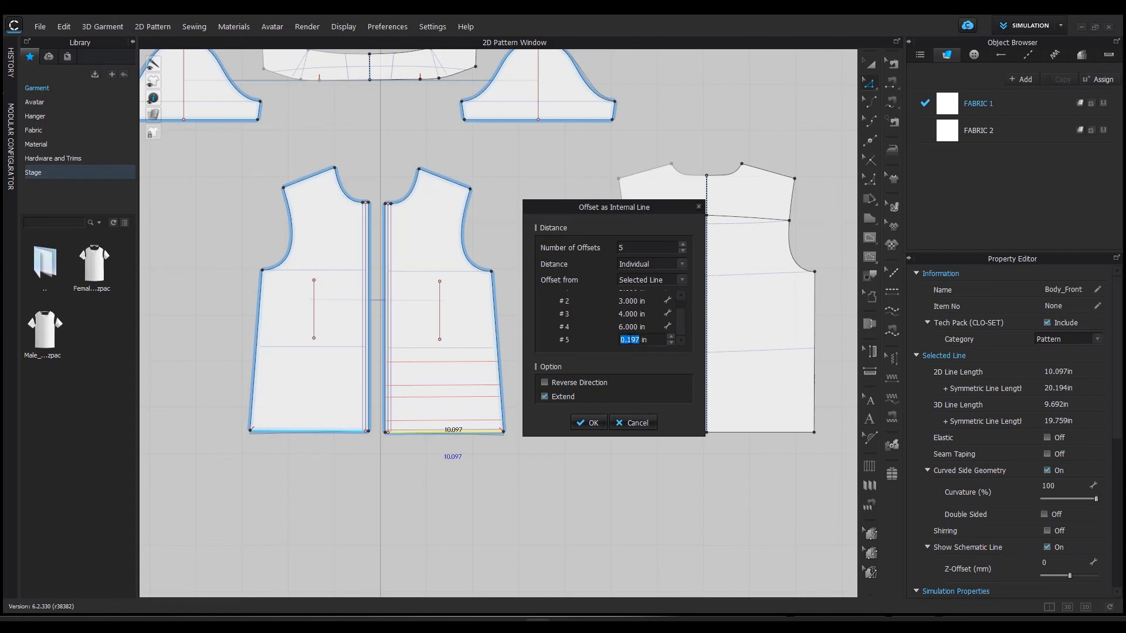
pyautogui.write('7')
pyautogui.click(591, 423)
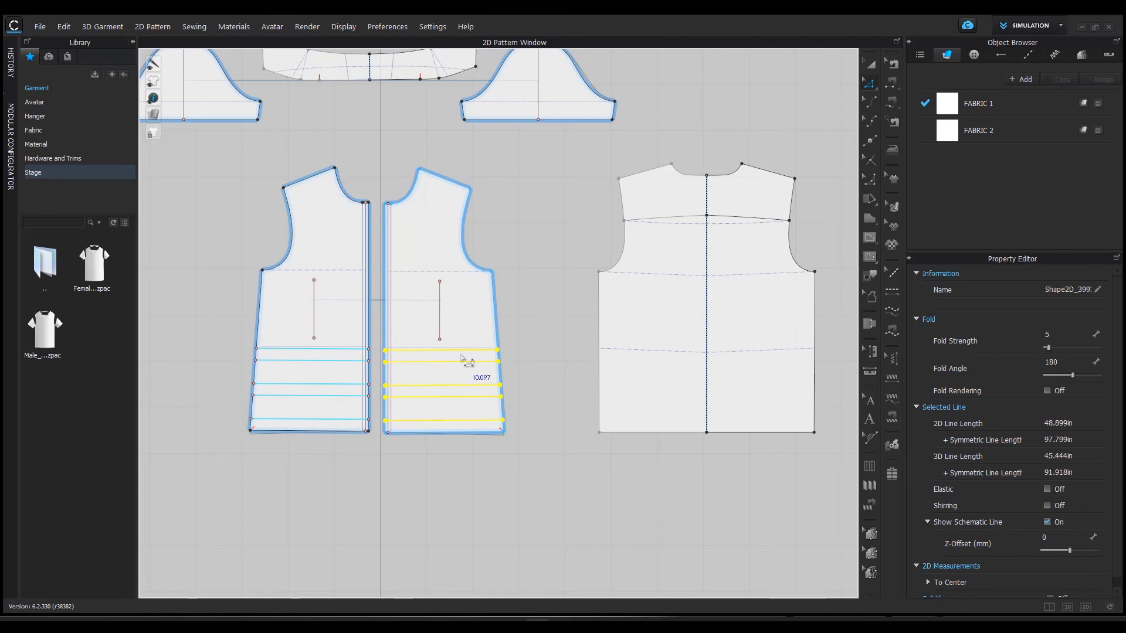
# - Start offsetting the back panel's hem as five internal lines with distances measured from the previous line
pyautogui.click(646, 435)
pyautogui.rightClick(647, 437)
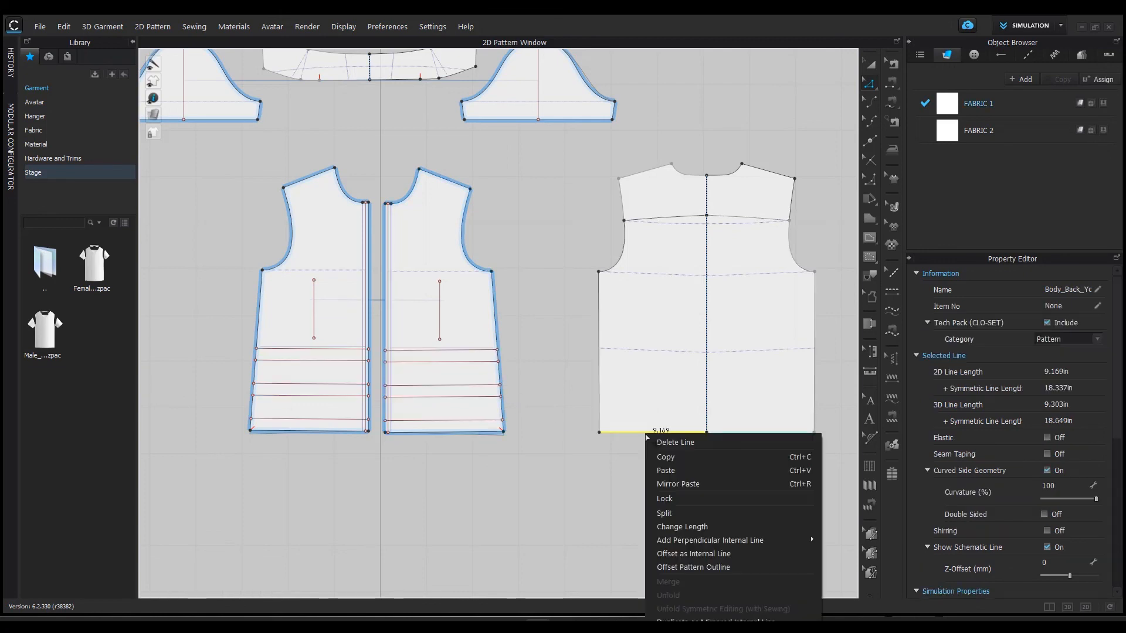
pyautogui.click(699, 554)
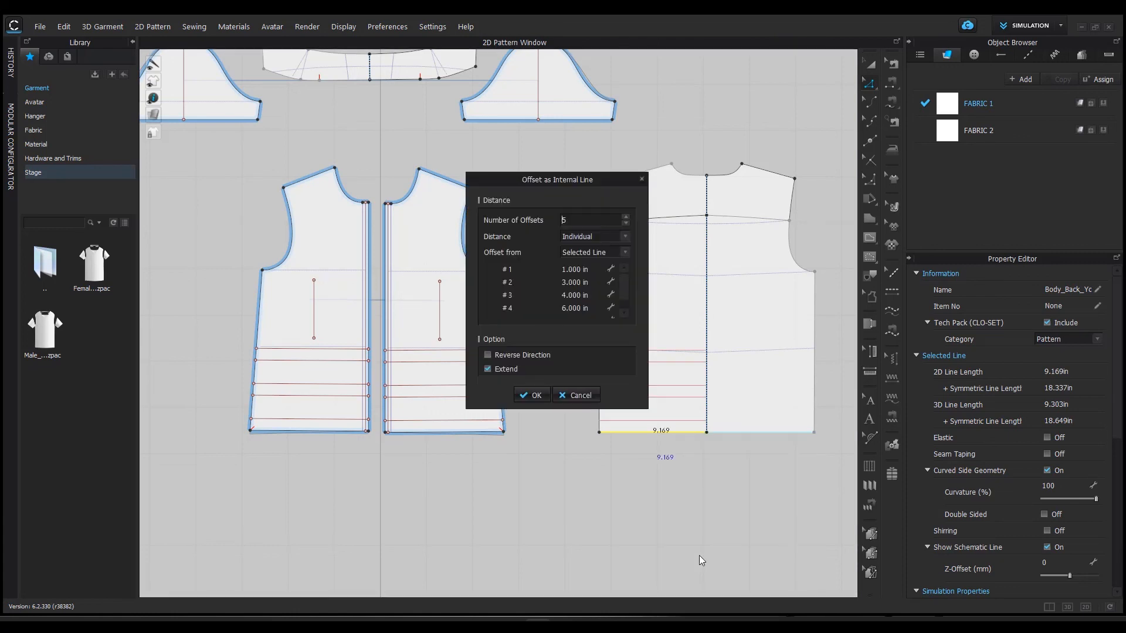
pyautogui.click(625, 252)
pyautogui.click(605, 262)
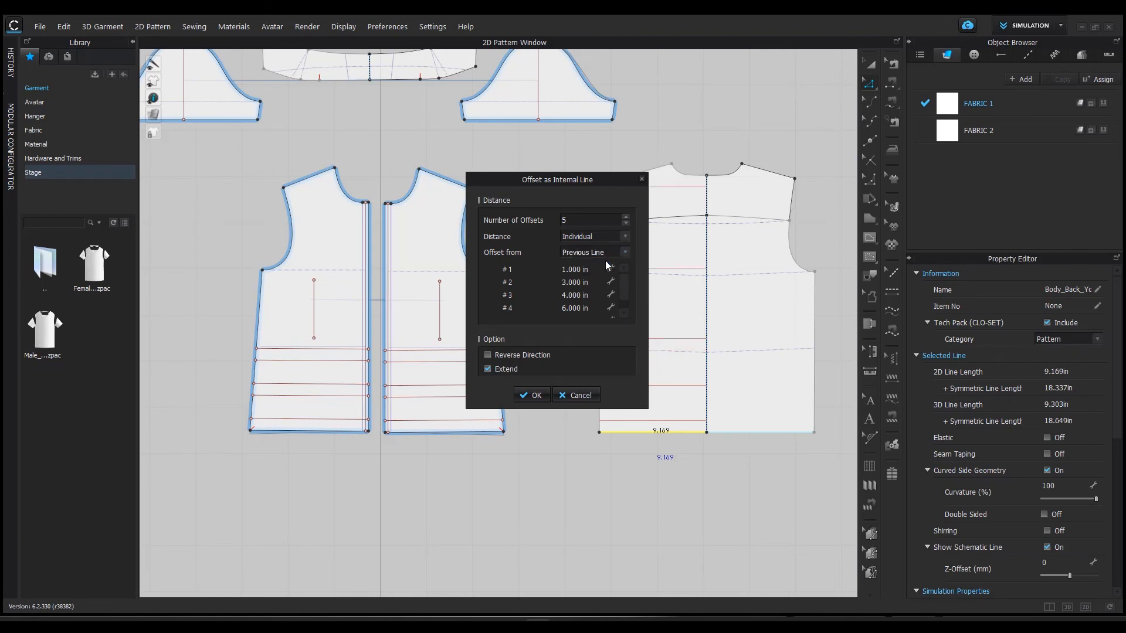
pyautogui.moveTo(589, 176); pyautogui.dragTo(425, 179)
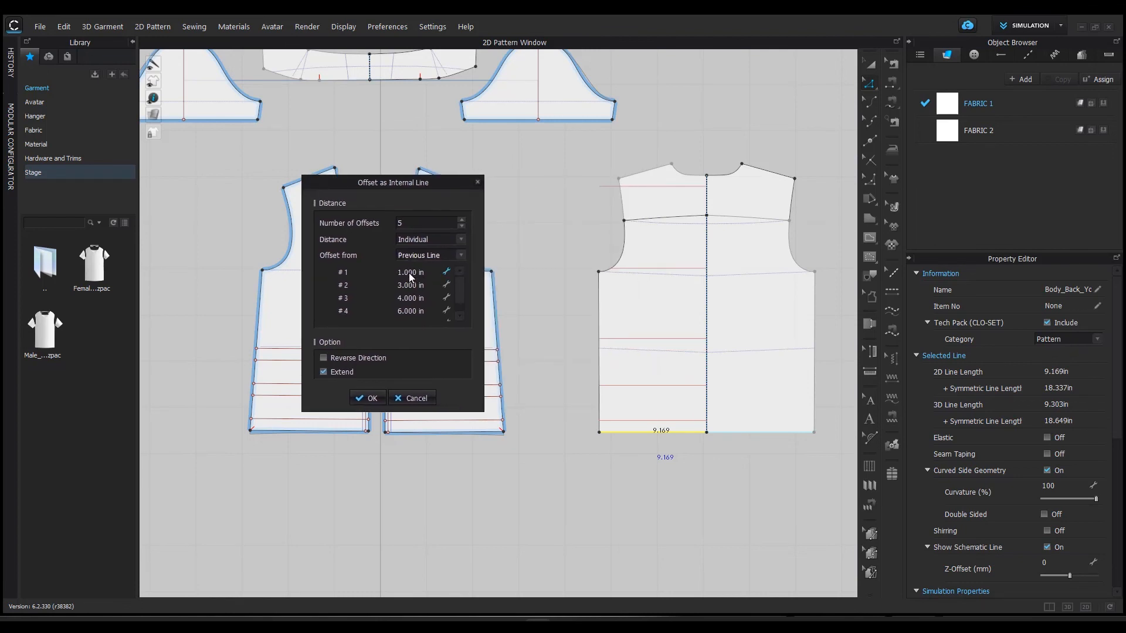
# - Set the back hem's offset distance #2 to 2 in and #3 to 1 in
pyautogui.doubleClick(409, 274)
pyautogui.doubleClick(410, 285)
pyautogui.write('2')
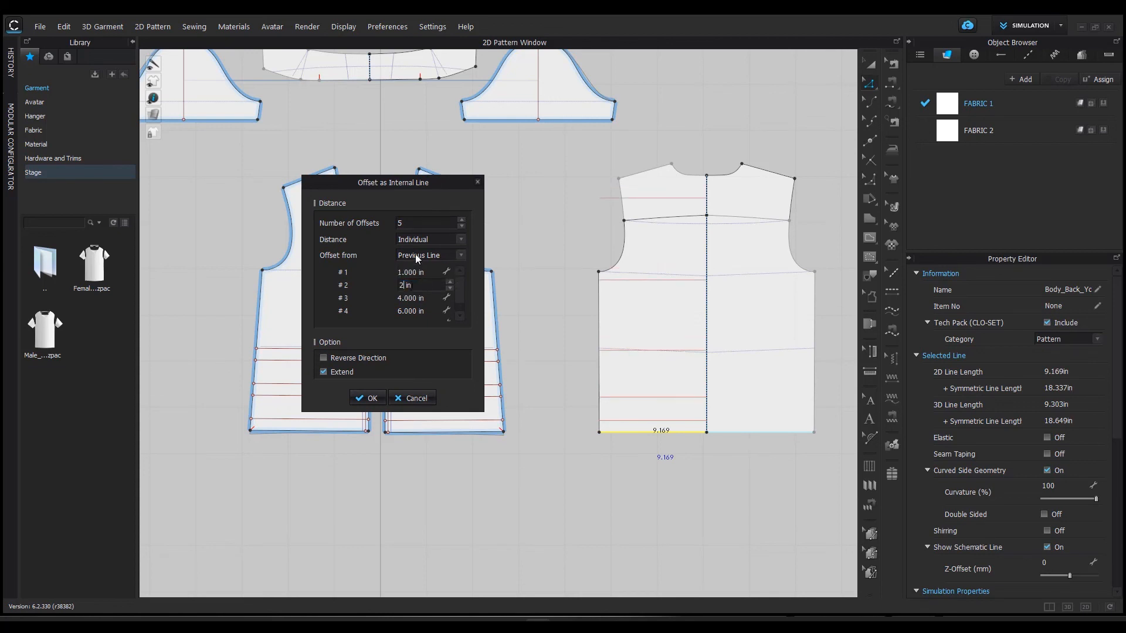
pyautogui.doubleClick(414, 297)
pyautogui.write('1')
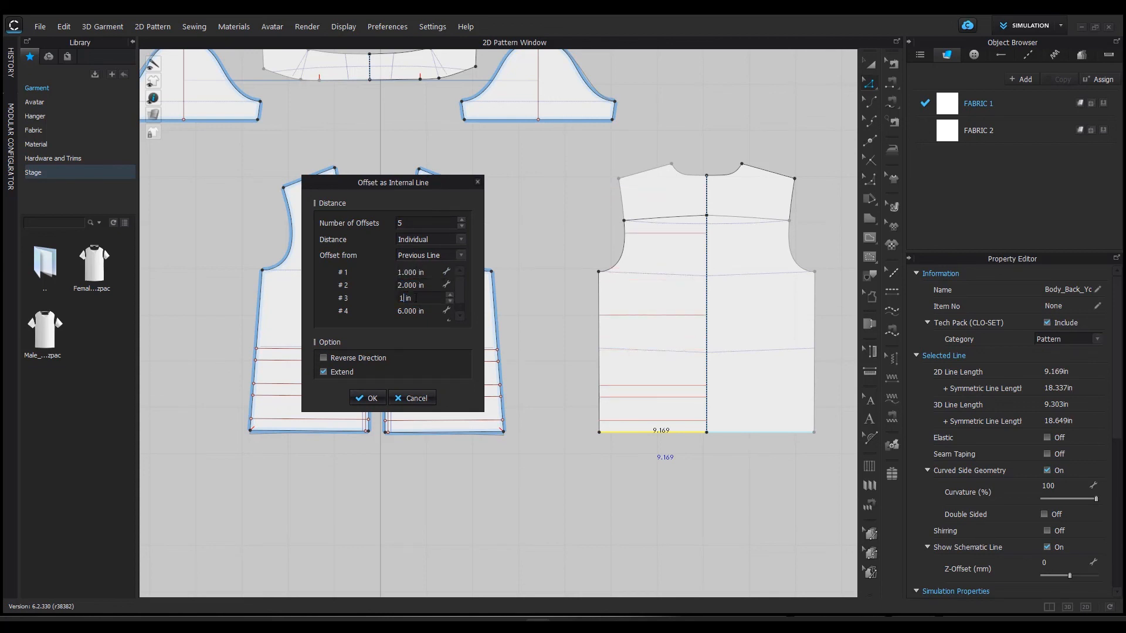
# - Set the back hem's offset distance #4 to 2 in and #5 to 1 in, create the internal lines and deselect them
pyautogui.doubleClick(408, 312)
pyautogui.write('2')
pyautogui.scroll(-1, 399, 305)
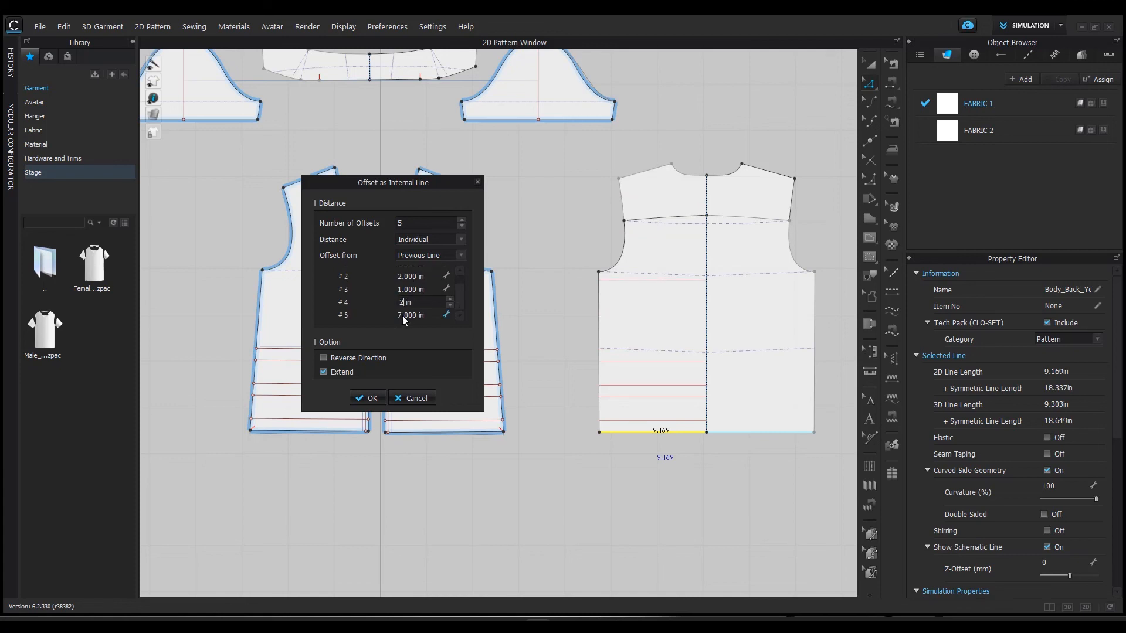
pyautogui.doubleClick(403, 316)
pyautogui.write('1')
pyautogui.moveTo(444, 189); pyautogui.dragTo(372, 183)
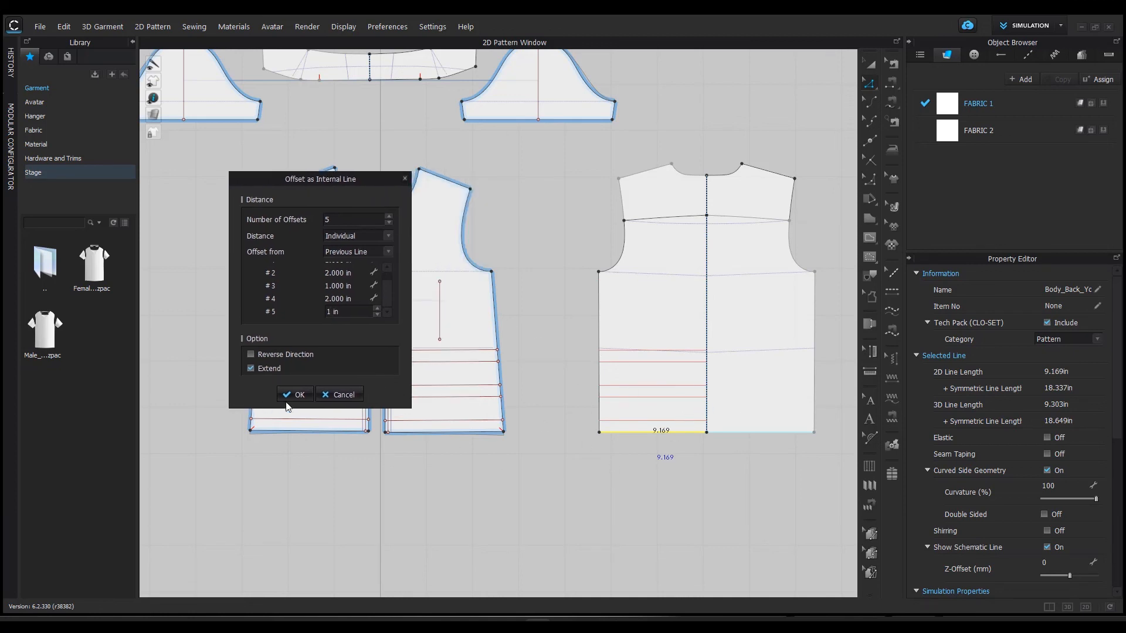
pyautogui.click(300, 394)
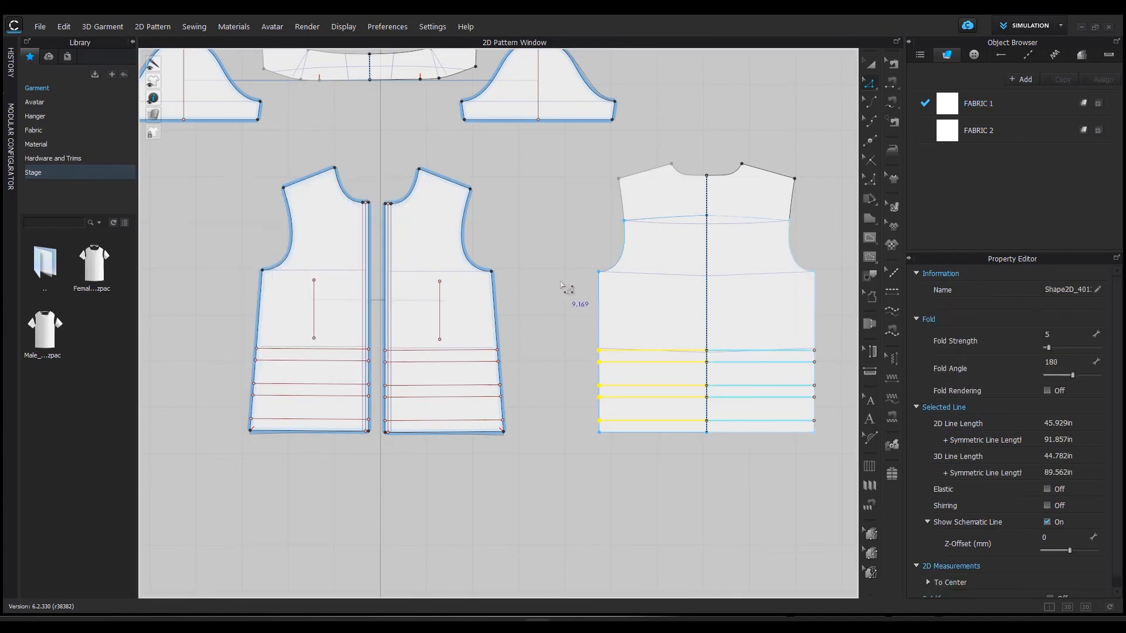
pyautogui.moveTo(564, 286); pyautogui.dragTo(522, 282, button='middle')
pyautogui.click(516, 302)
pyautogui.scroll(-4, 505, 337)
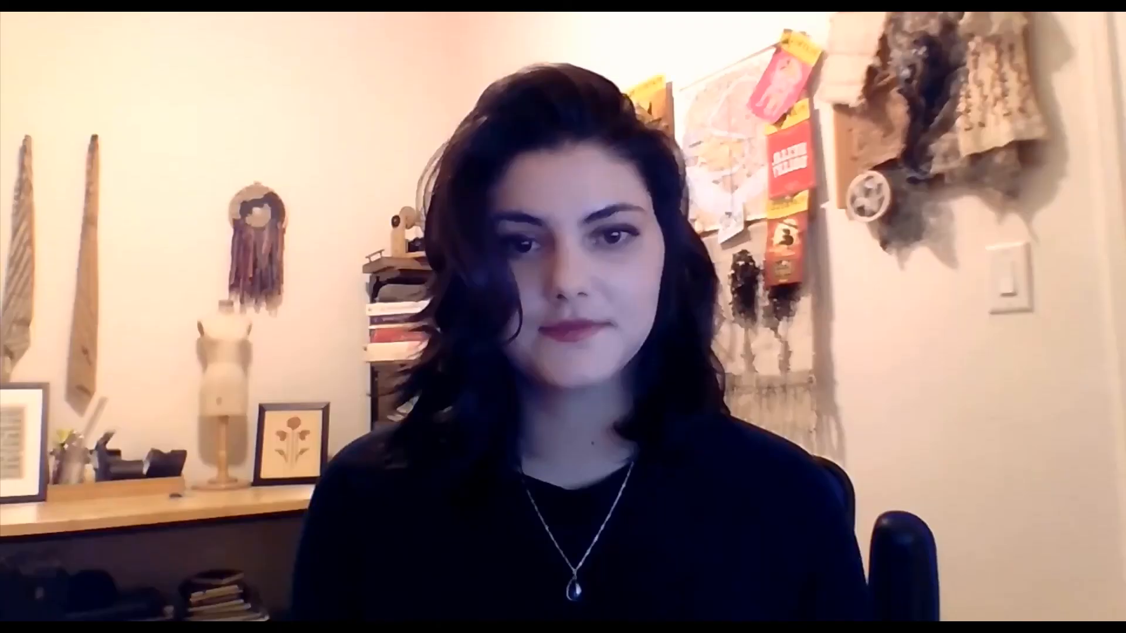